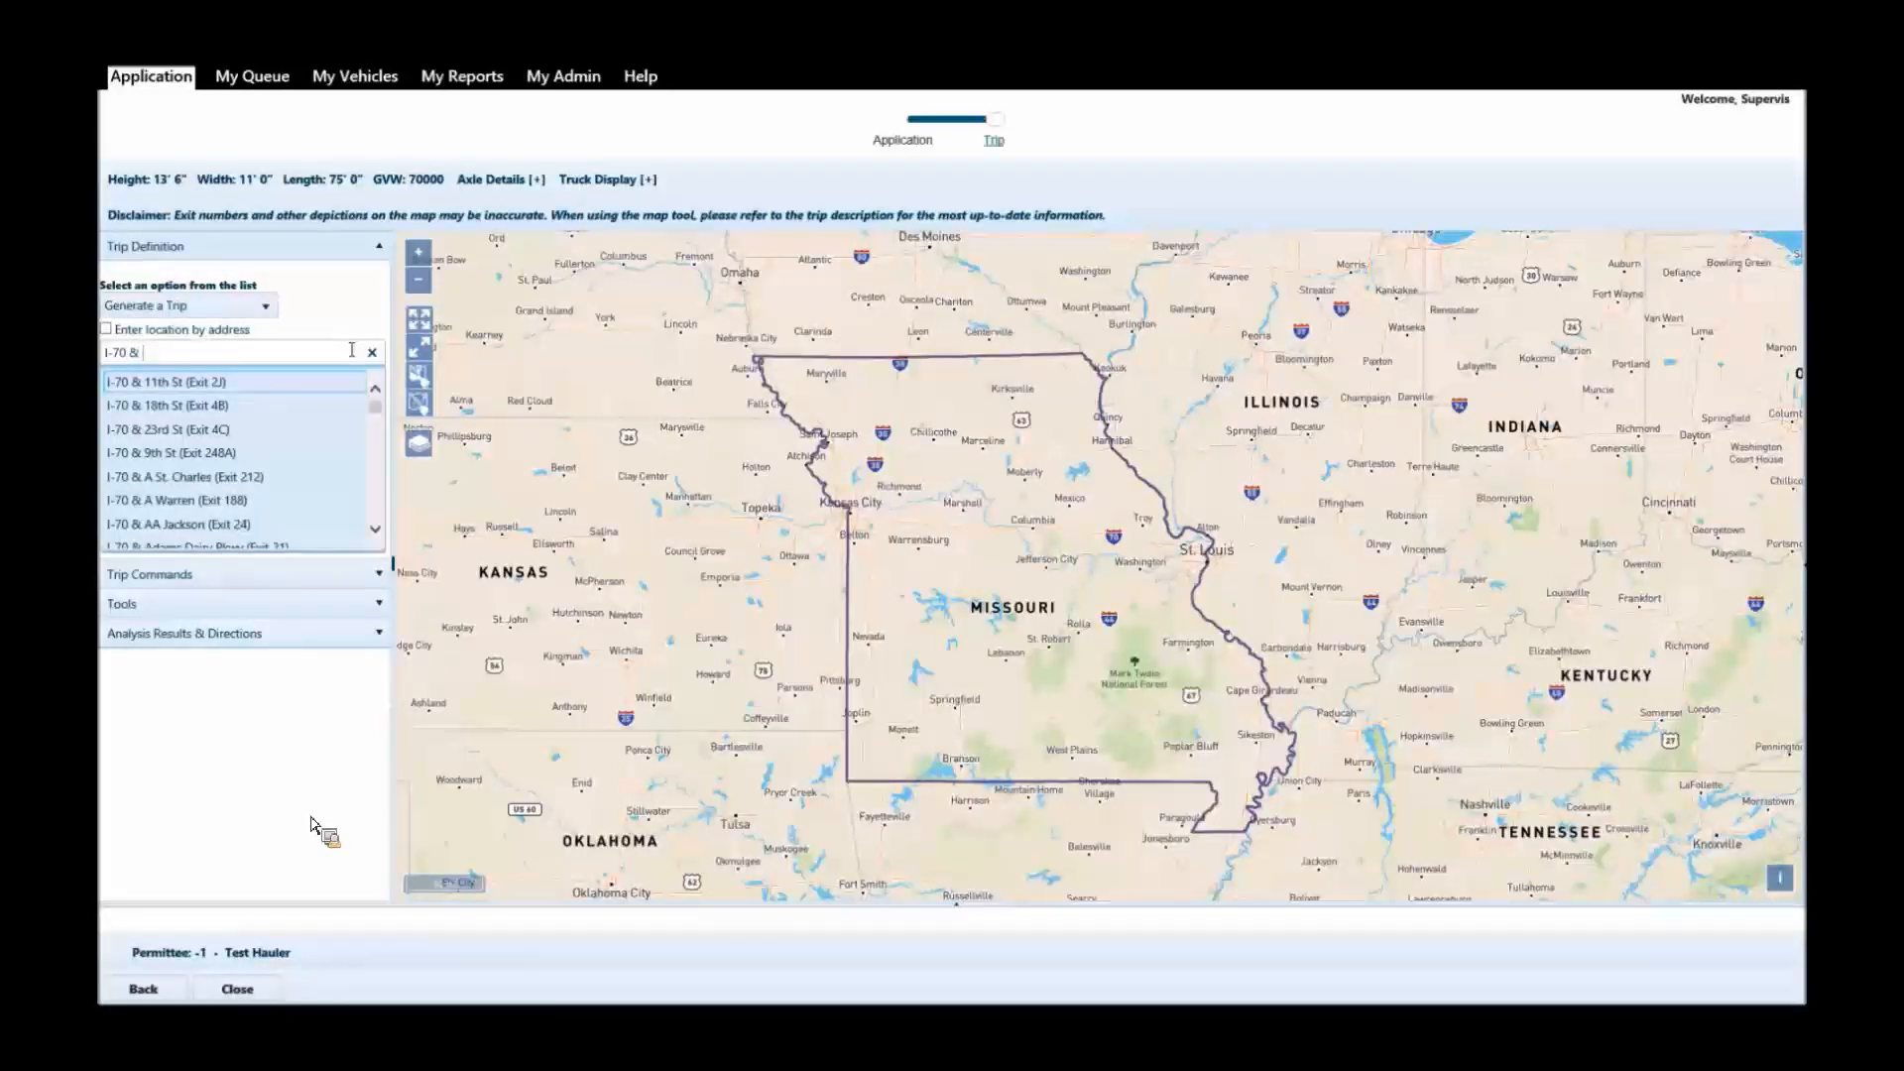
Add I-70 & Kansas Border as the trip's start location.
type("& Kan")
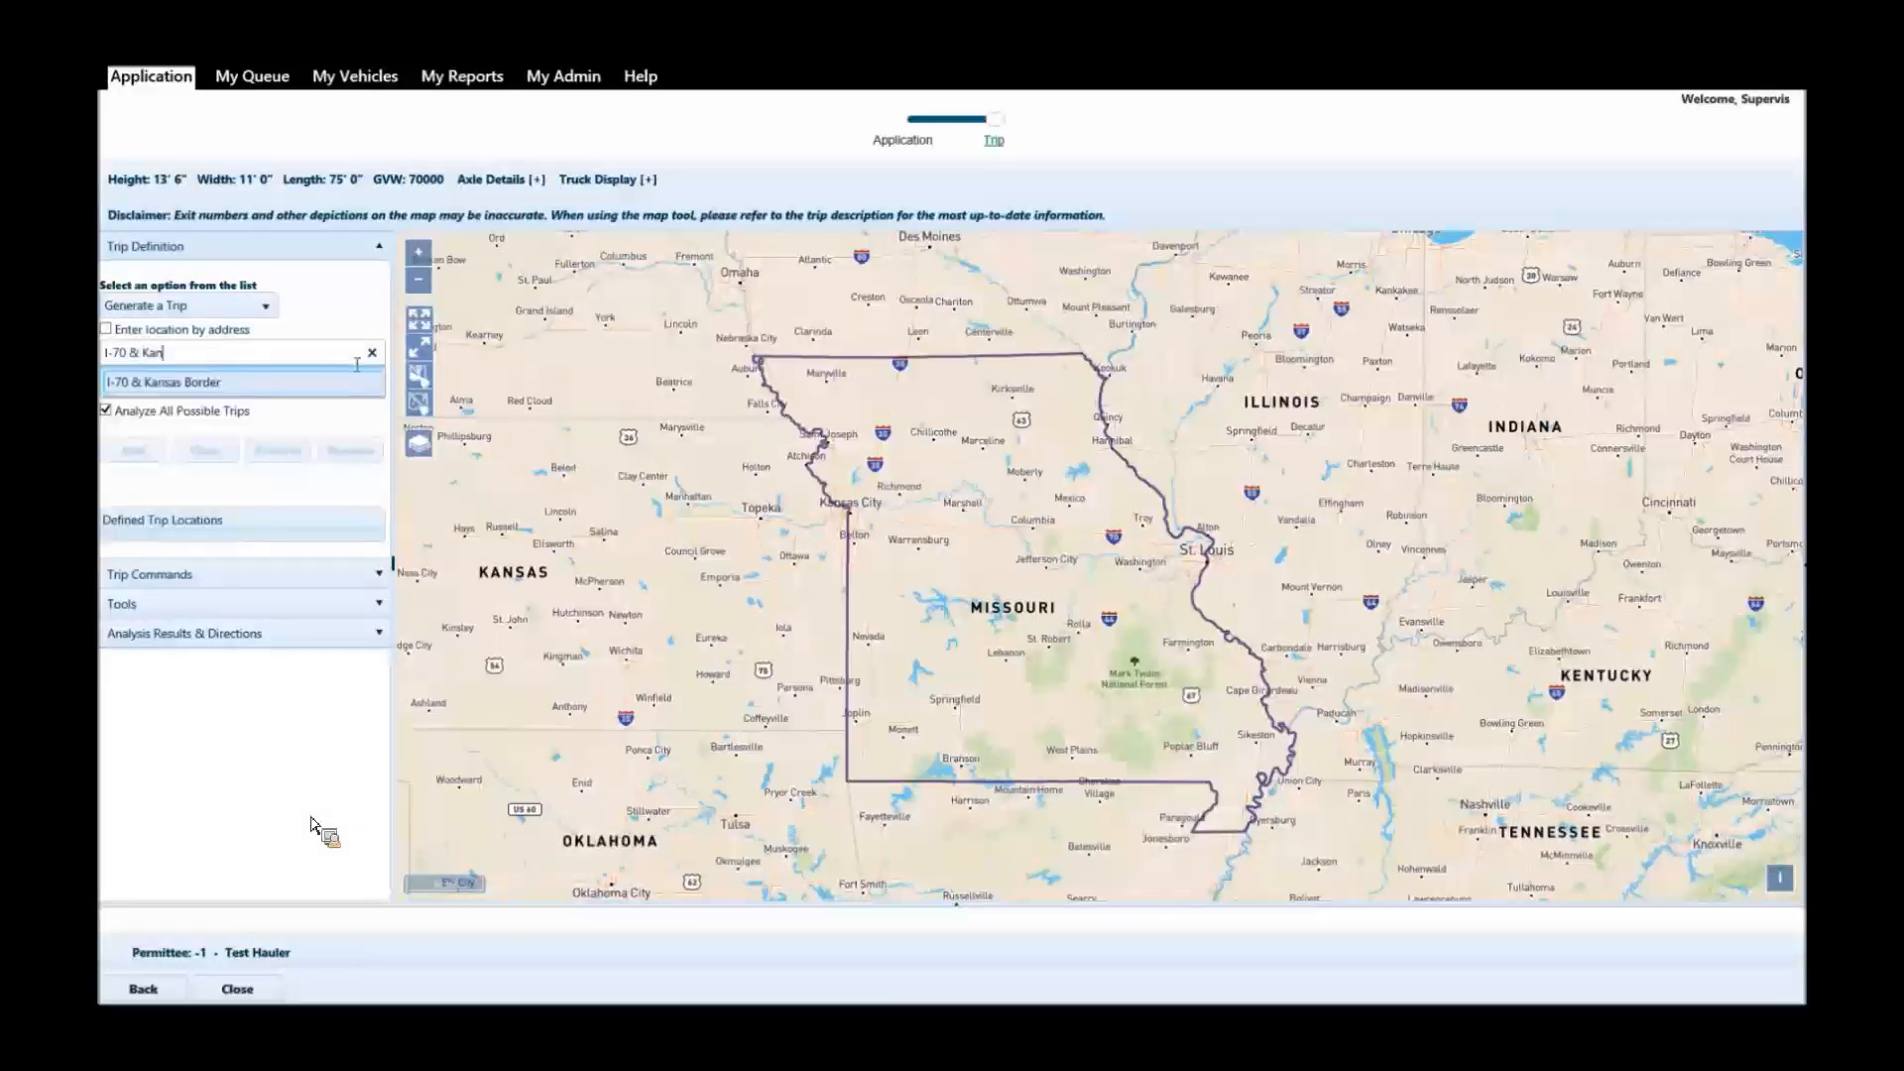
left_click(273, 387)
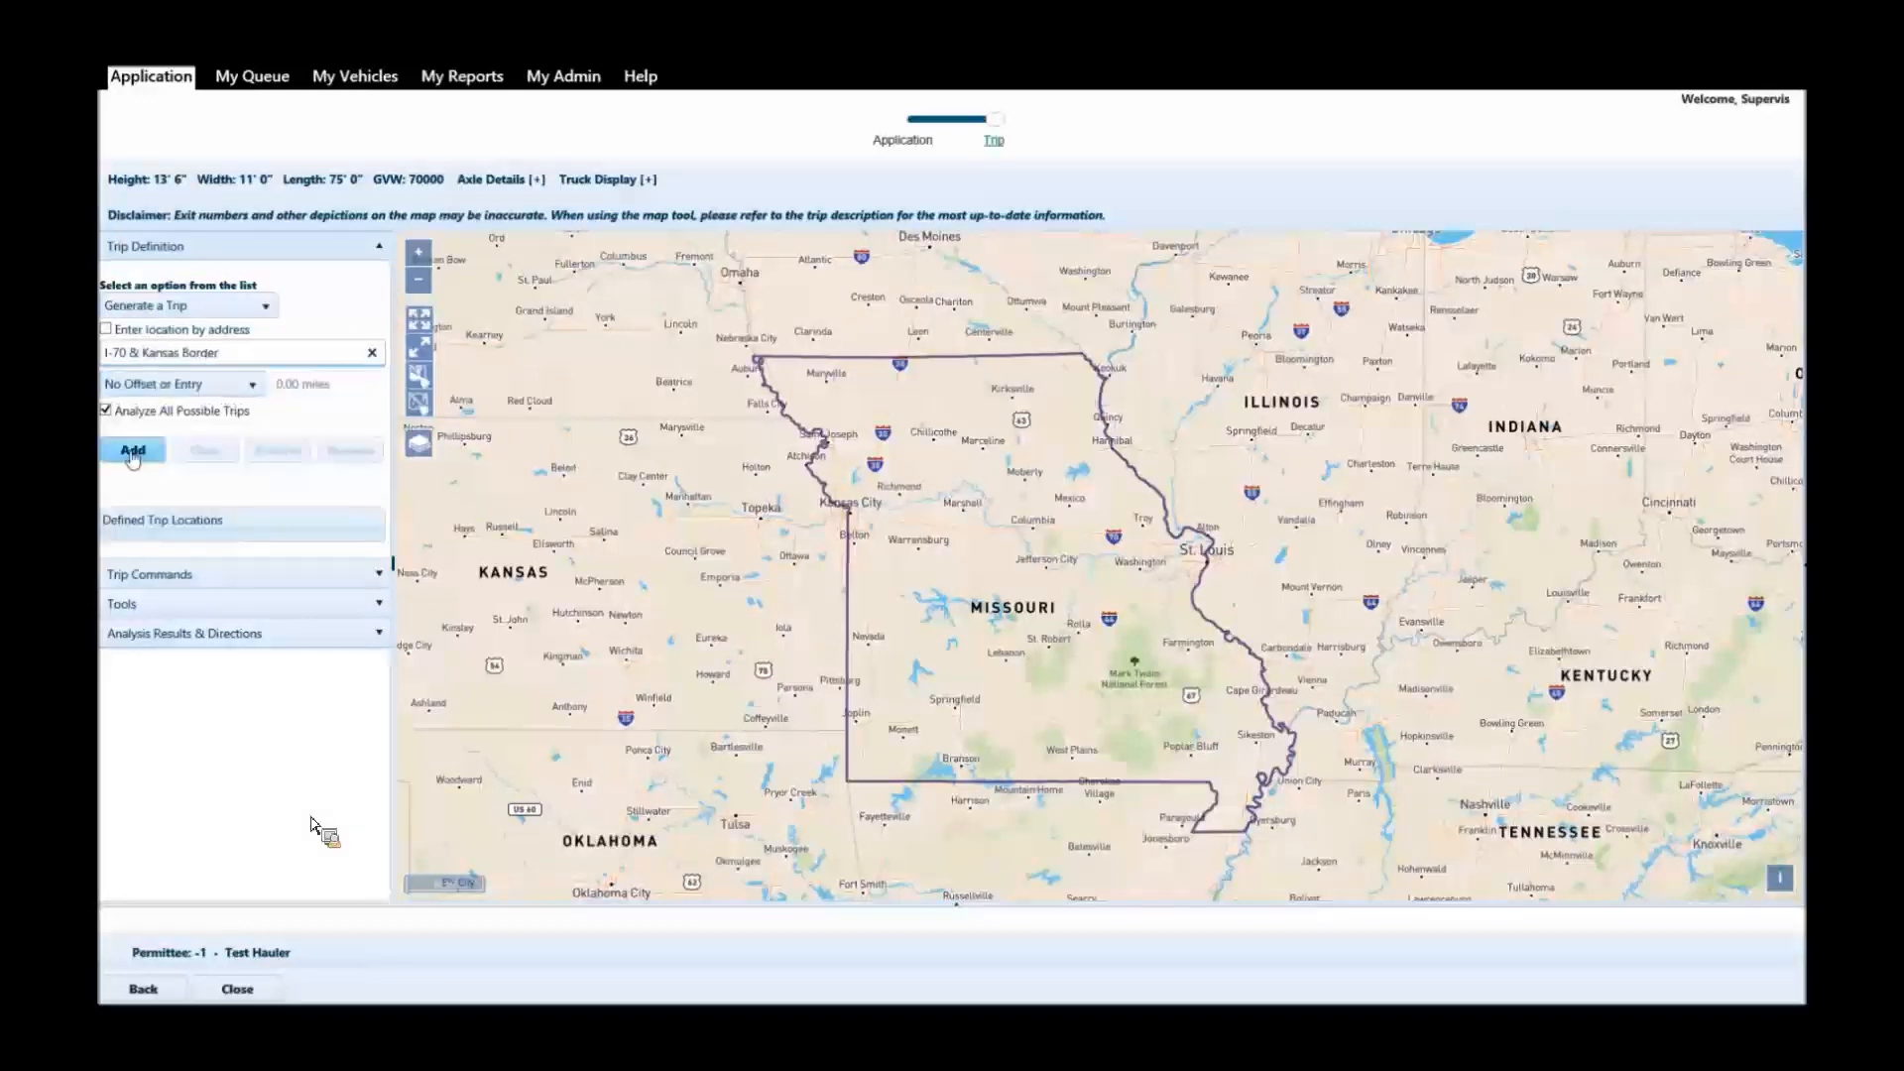
left_click(133, 453)
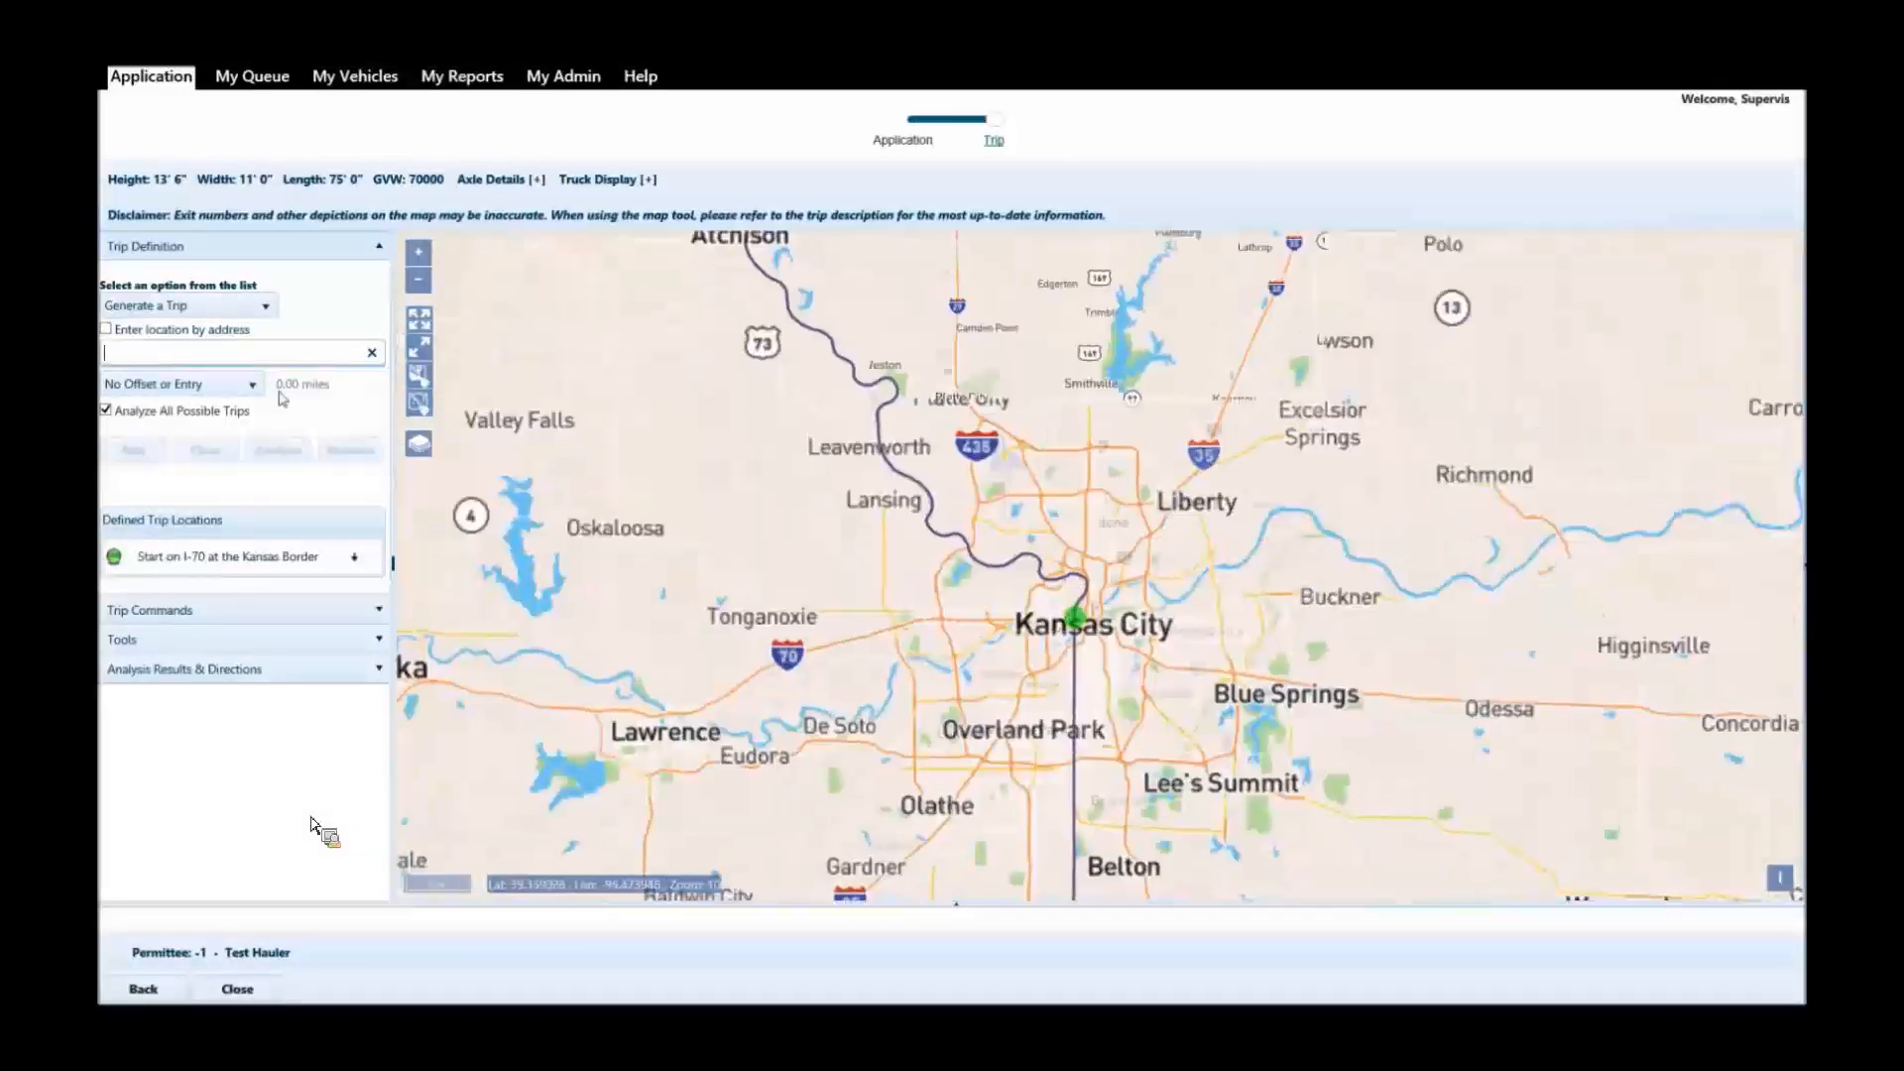
Add I-35 & Iowa Border as the trip's end location and analyze the trip.
type("I-35")
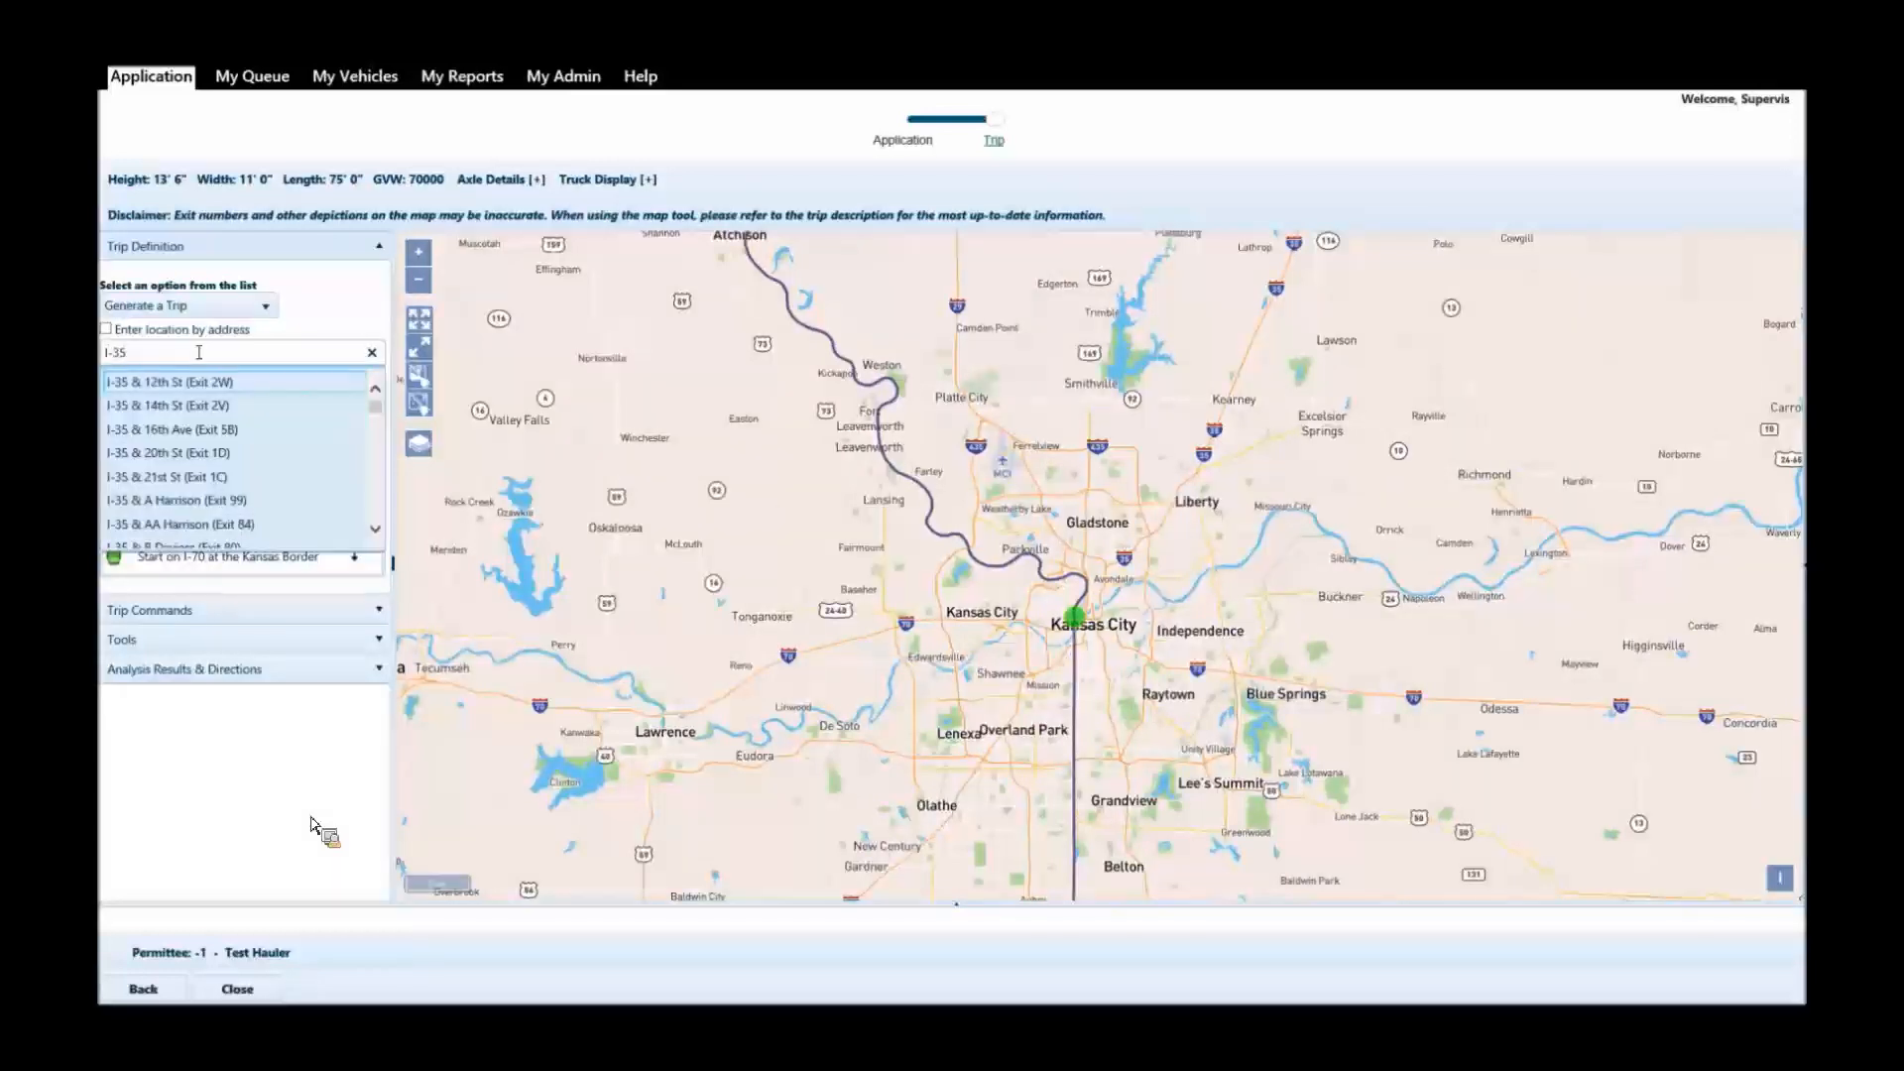
type(" & ")
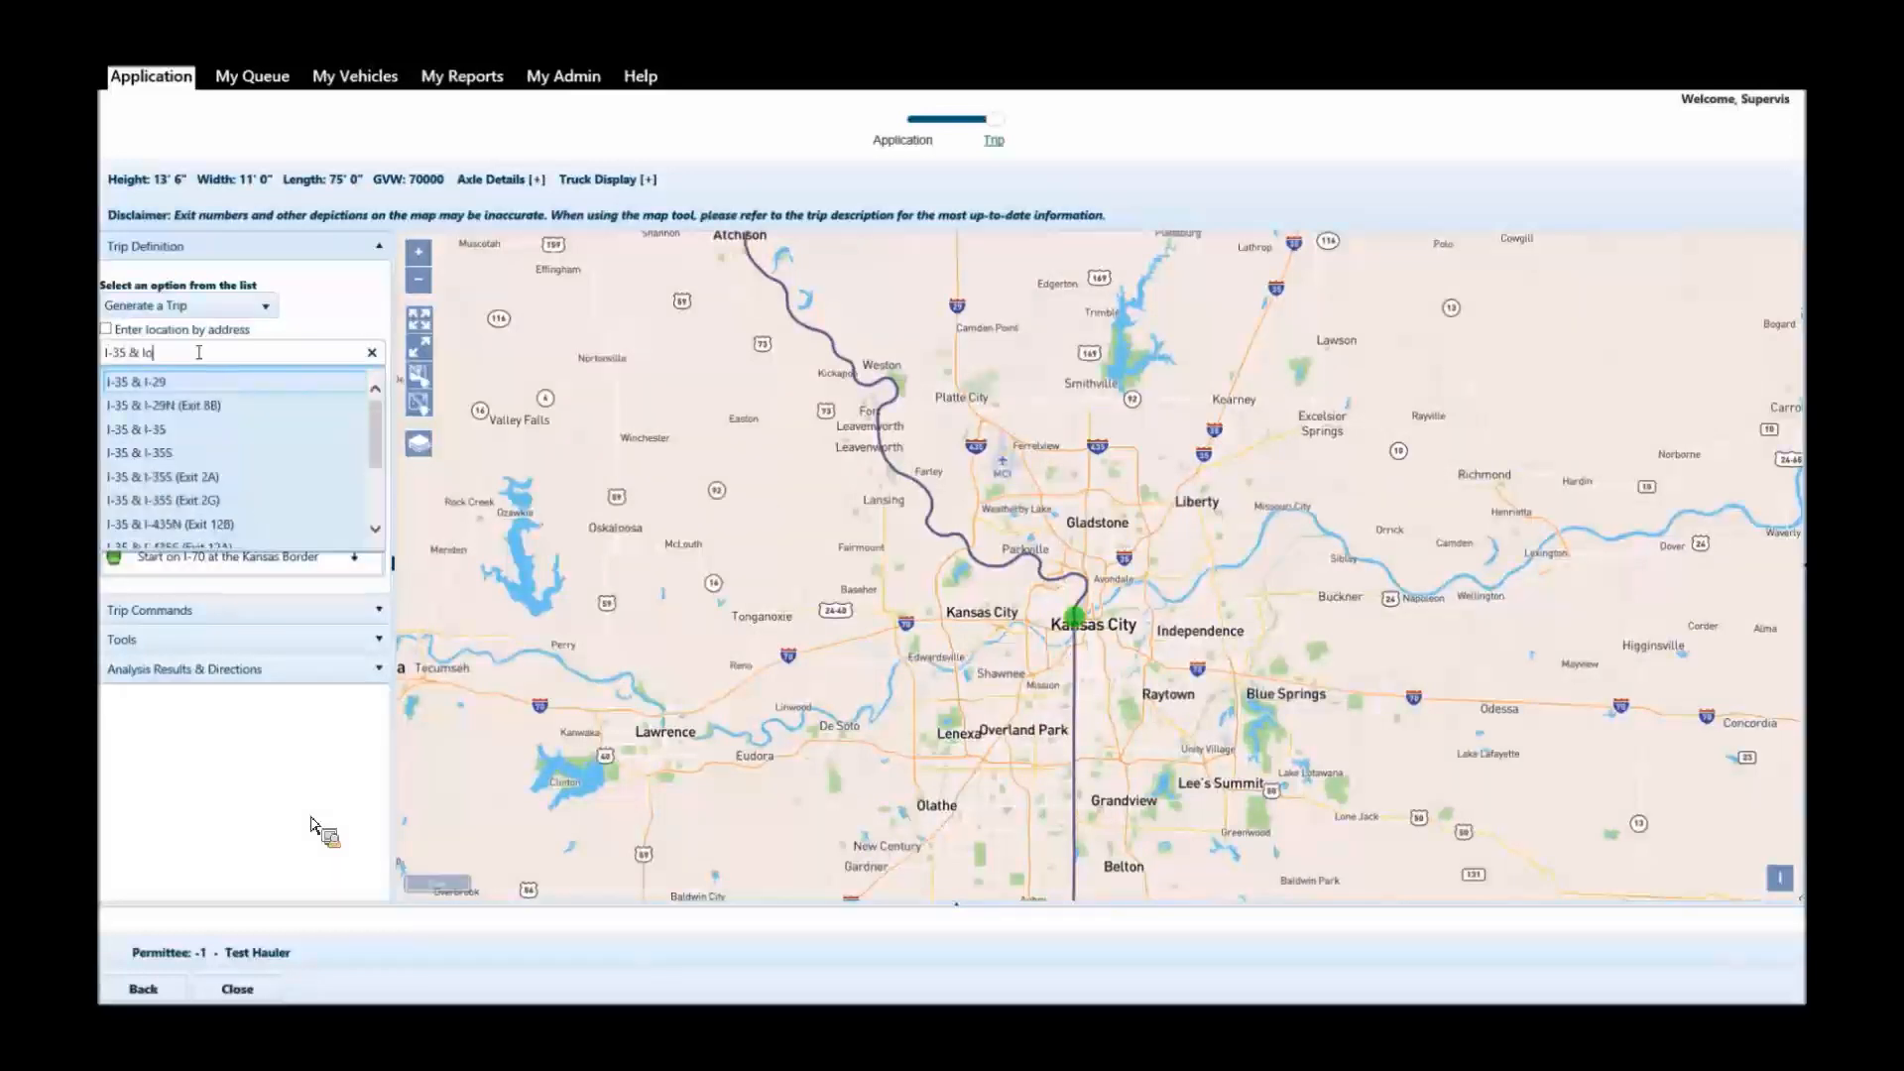
type("Io")
left_click(198, 383)
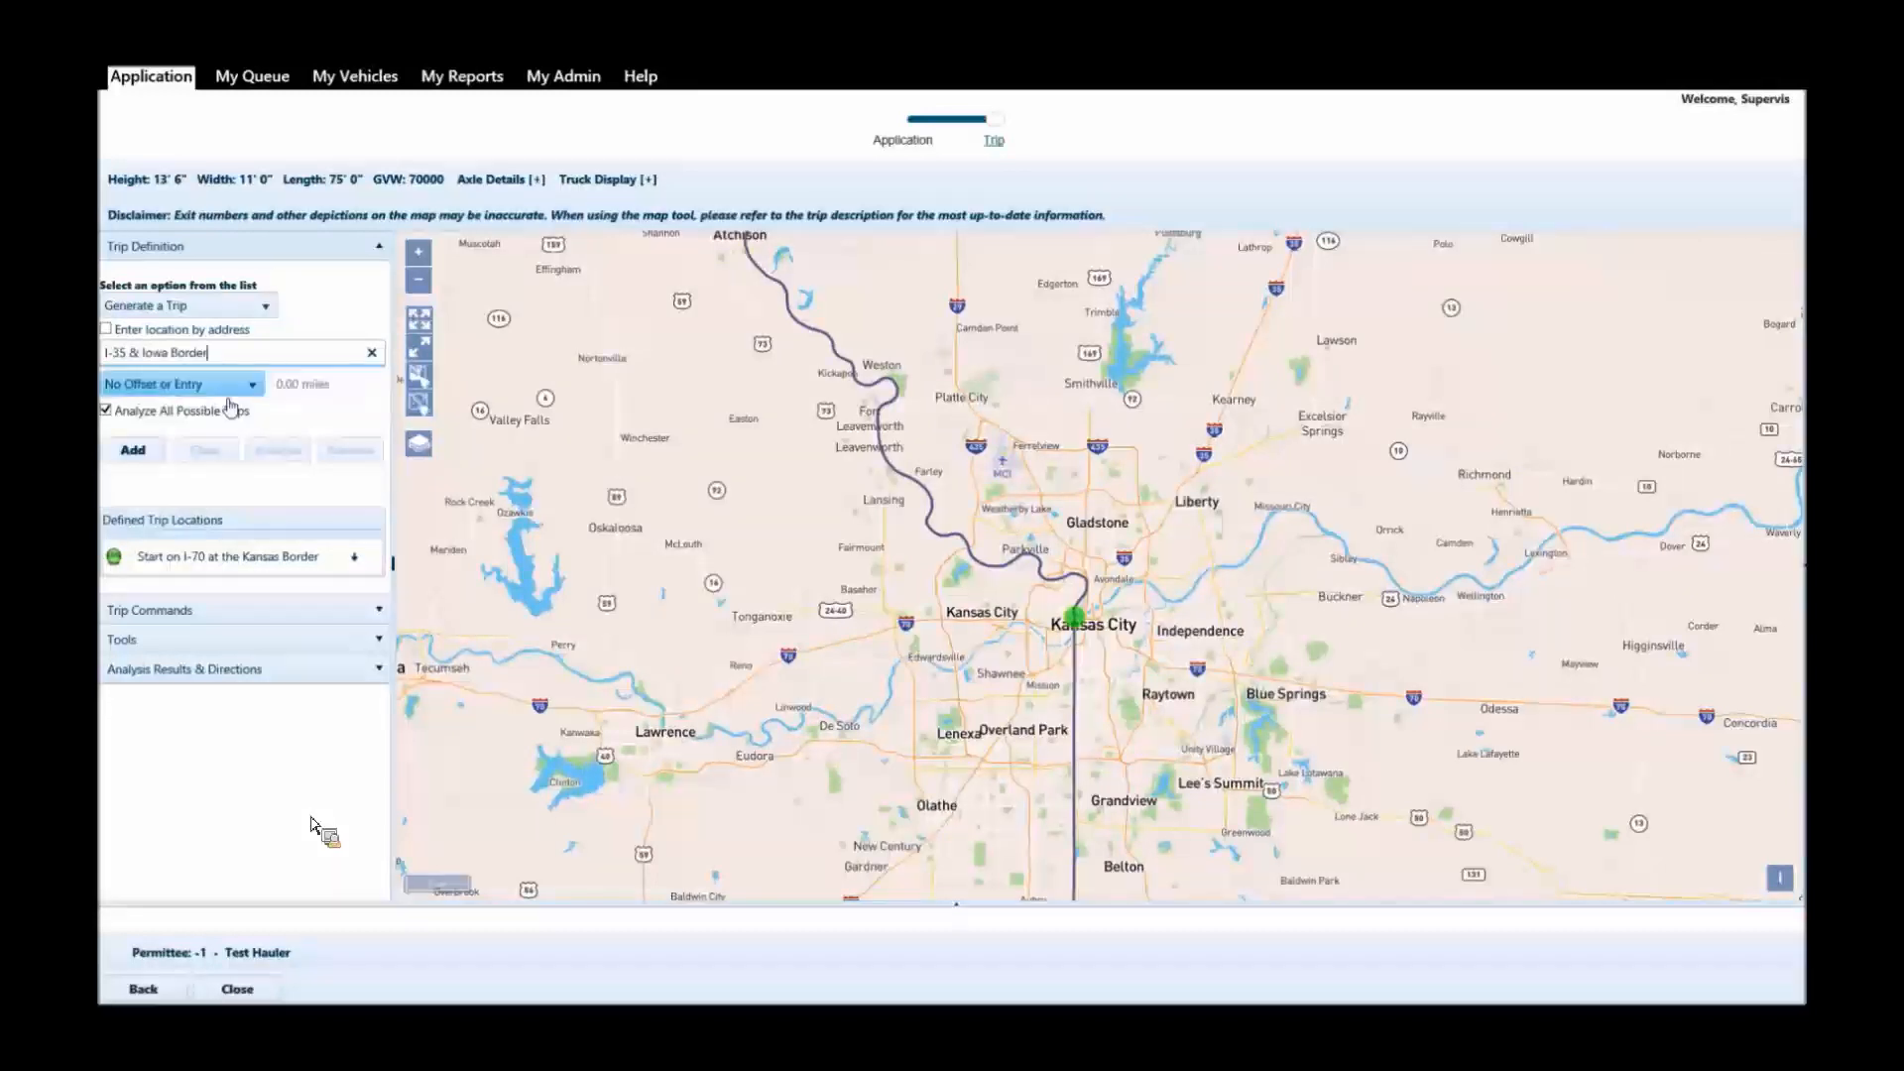
left_click(133, 451)
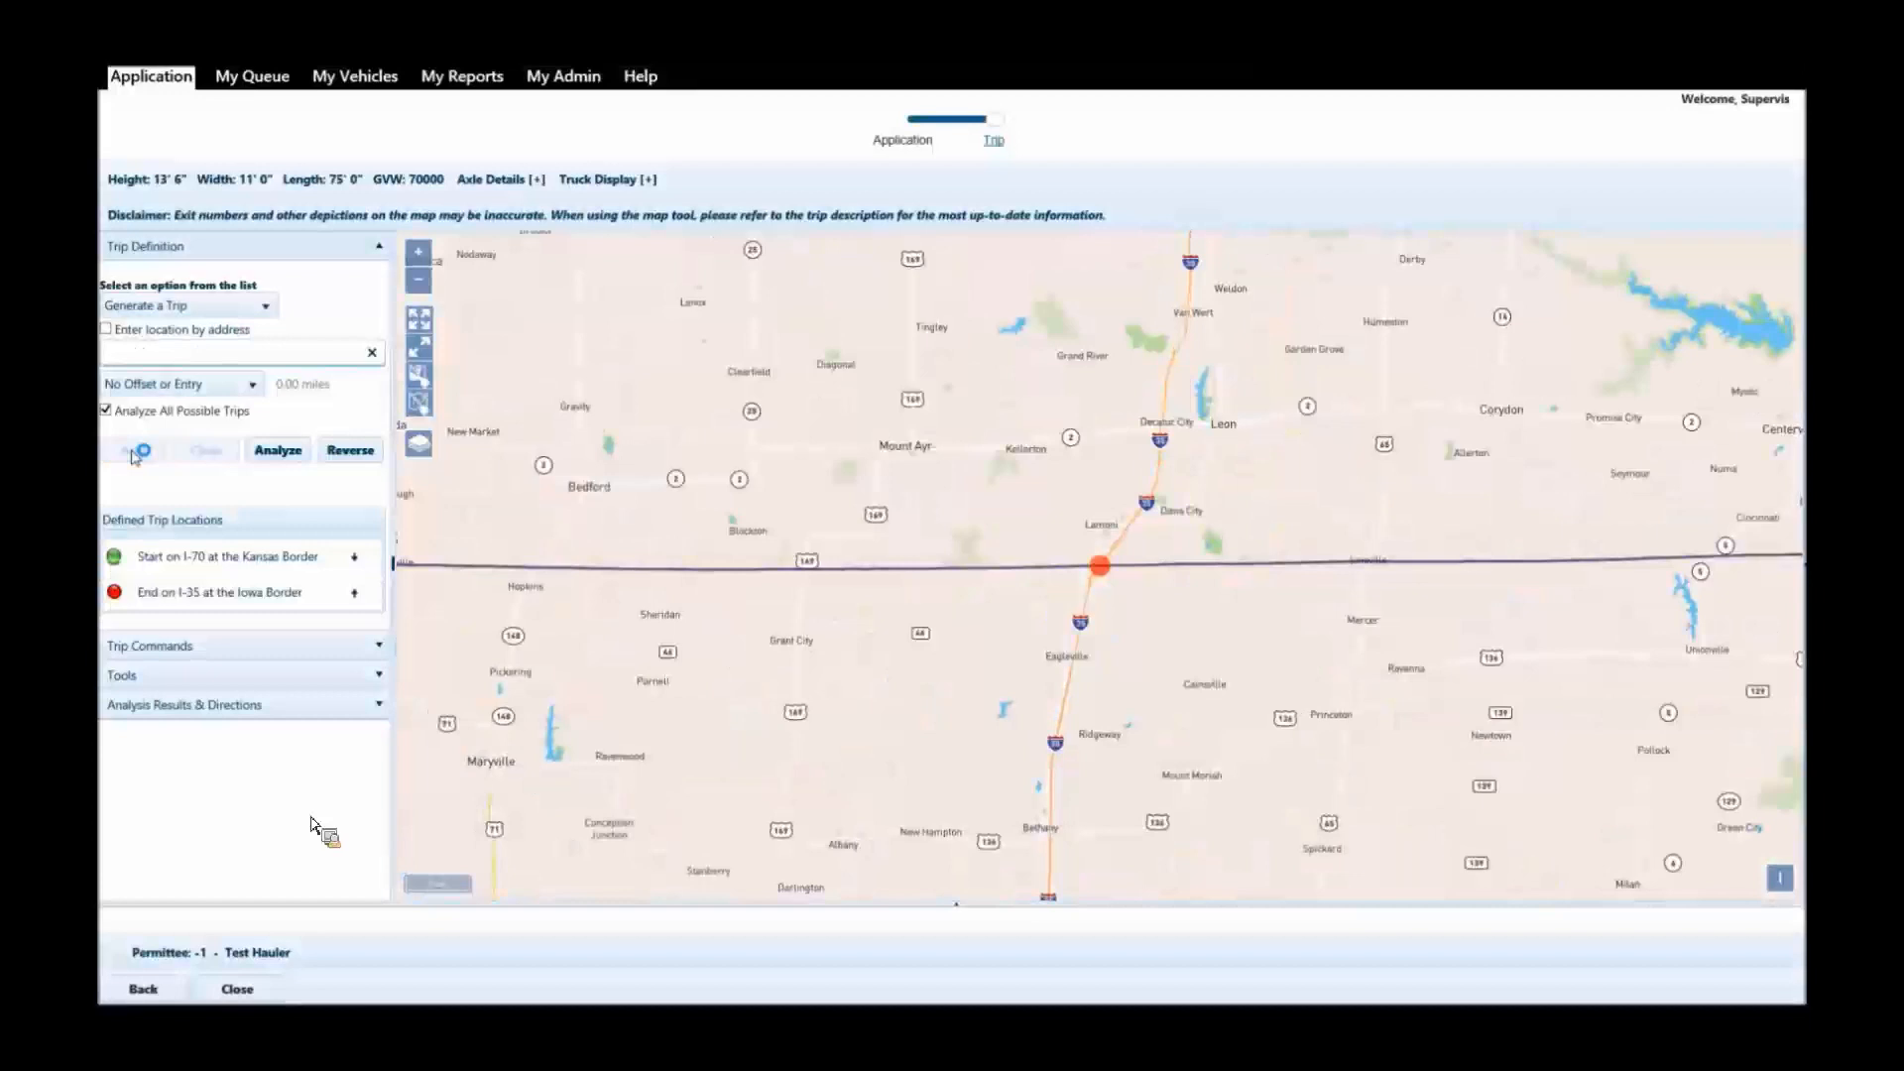
left_click(279, 452)
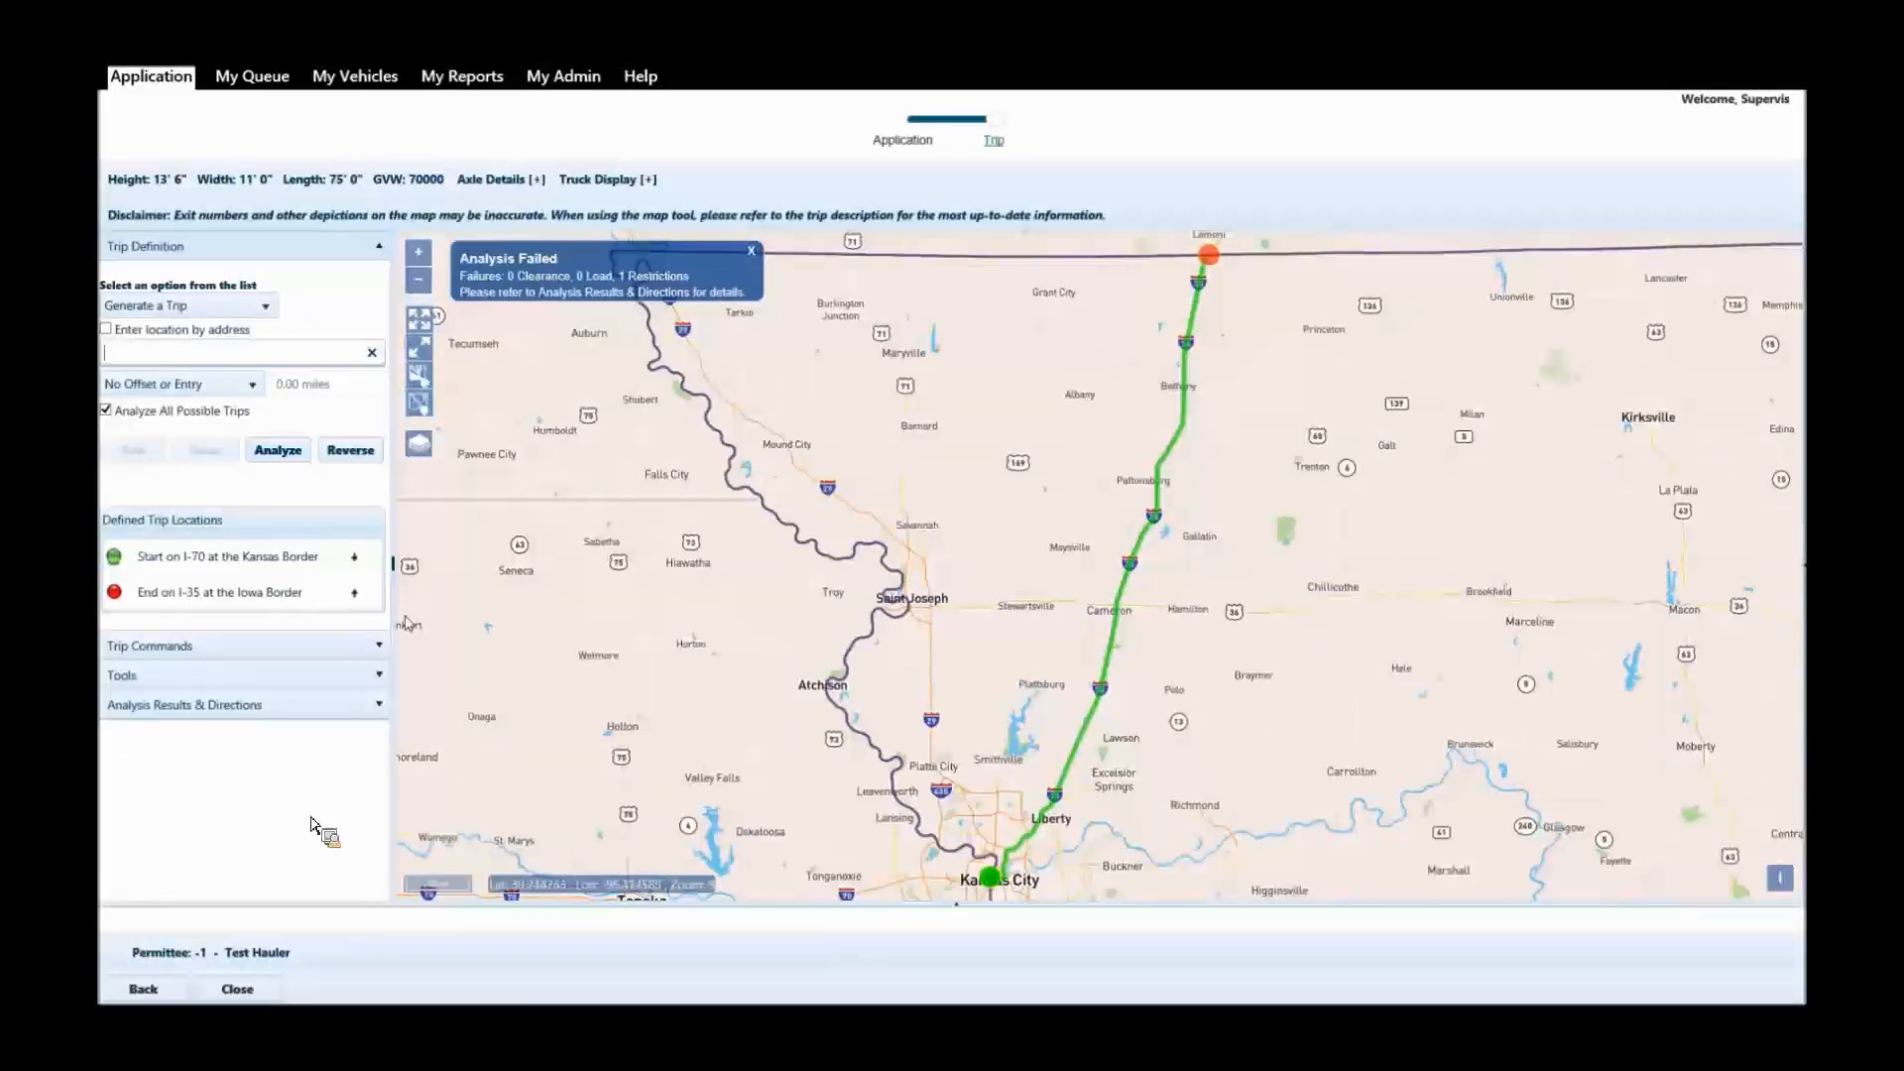
Open the restriction report beside the map from the analysis results and read its failure restrictions.
left_click(310, 708)
scroll(355, 676, "down", 1)
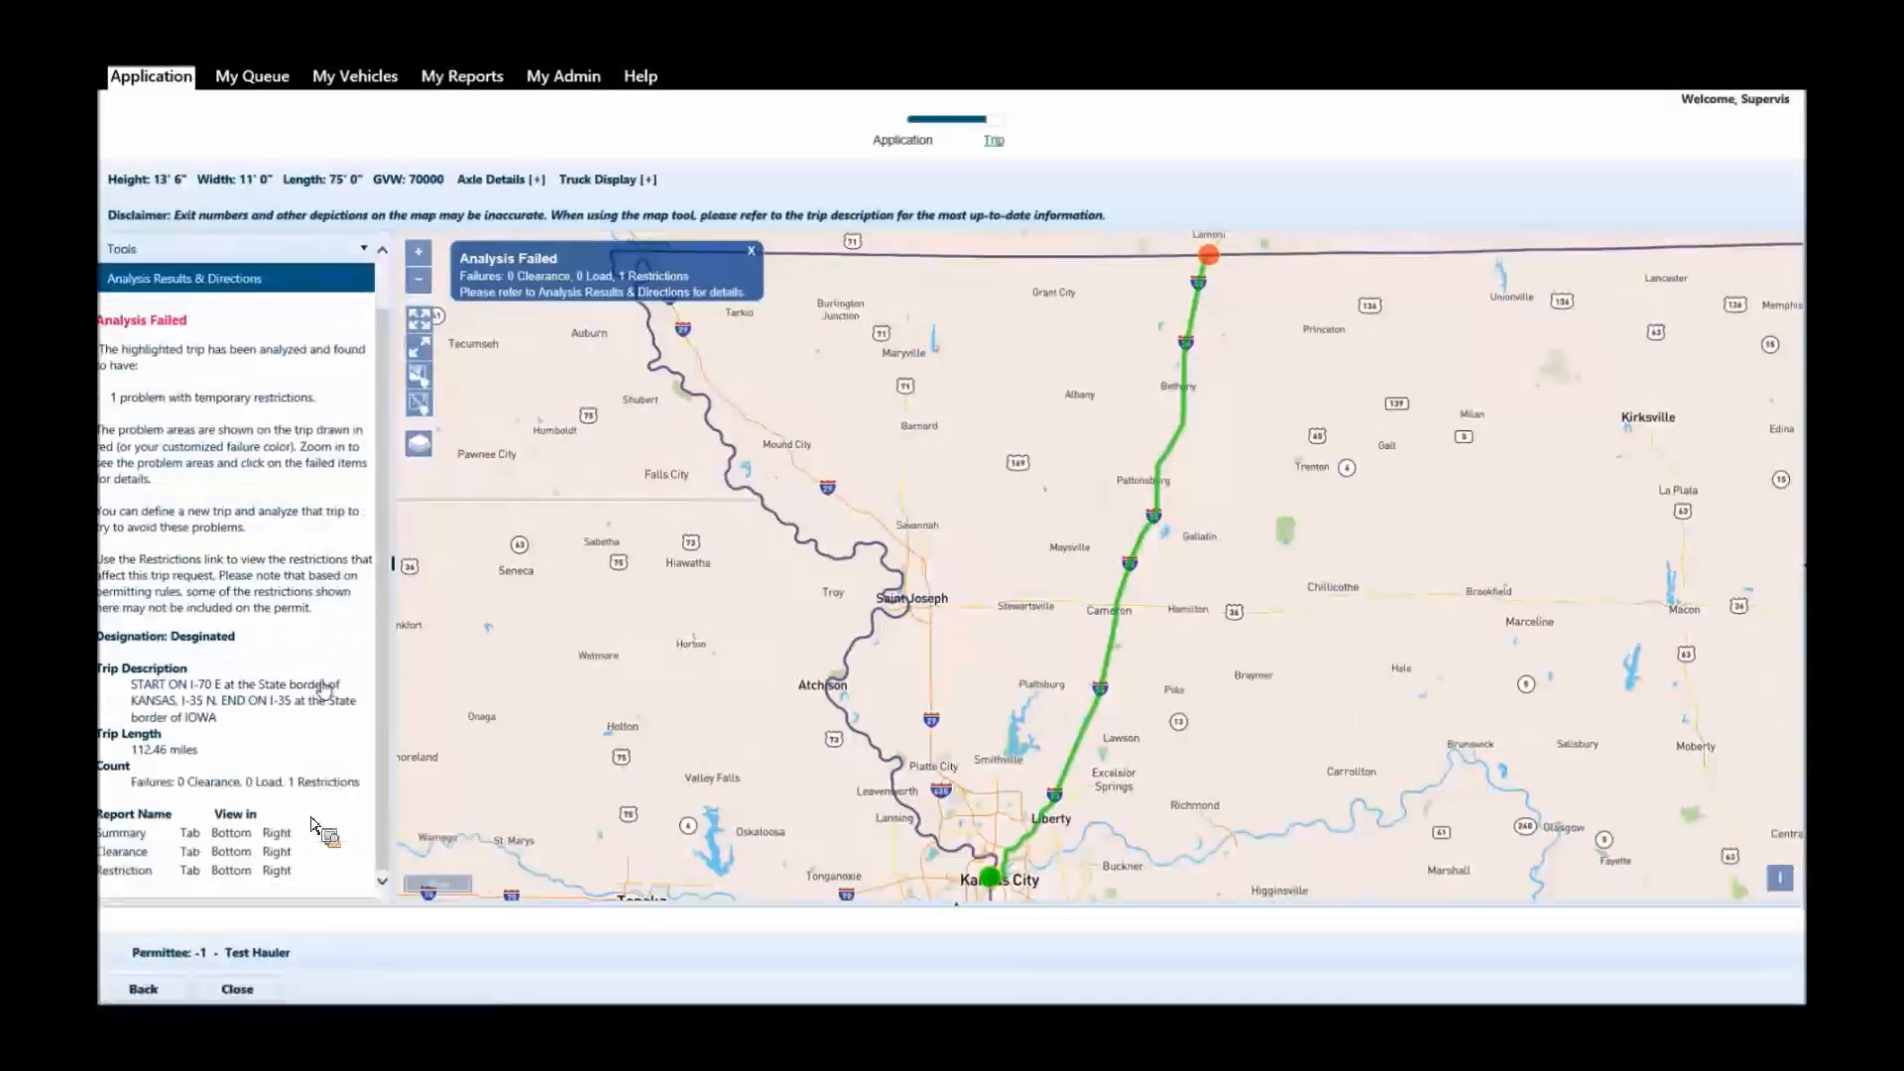
left_click(276, 872)
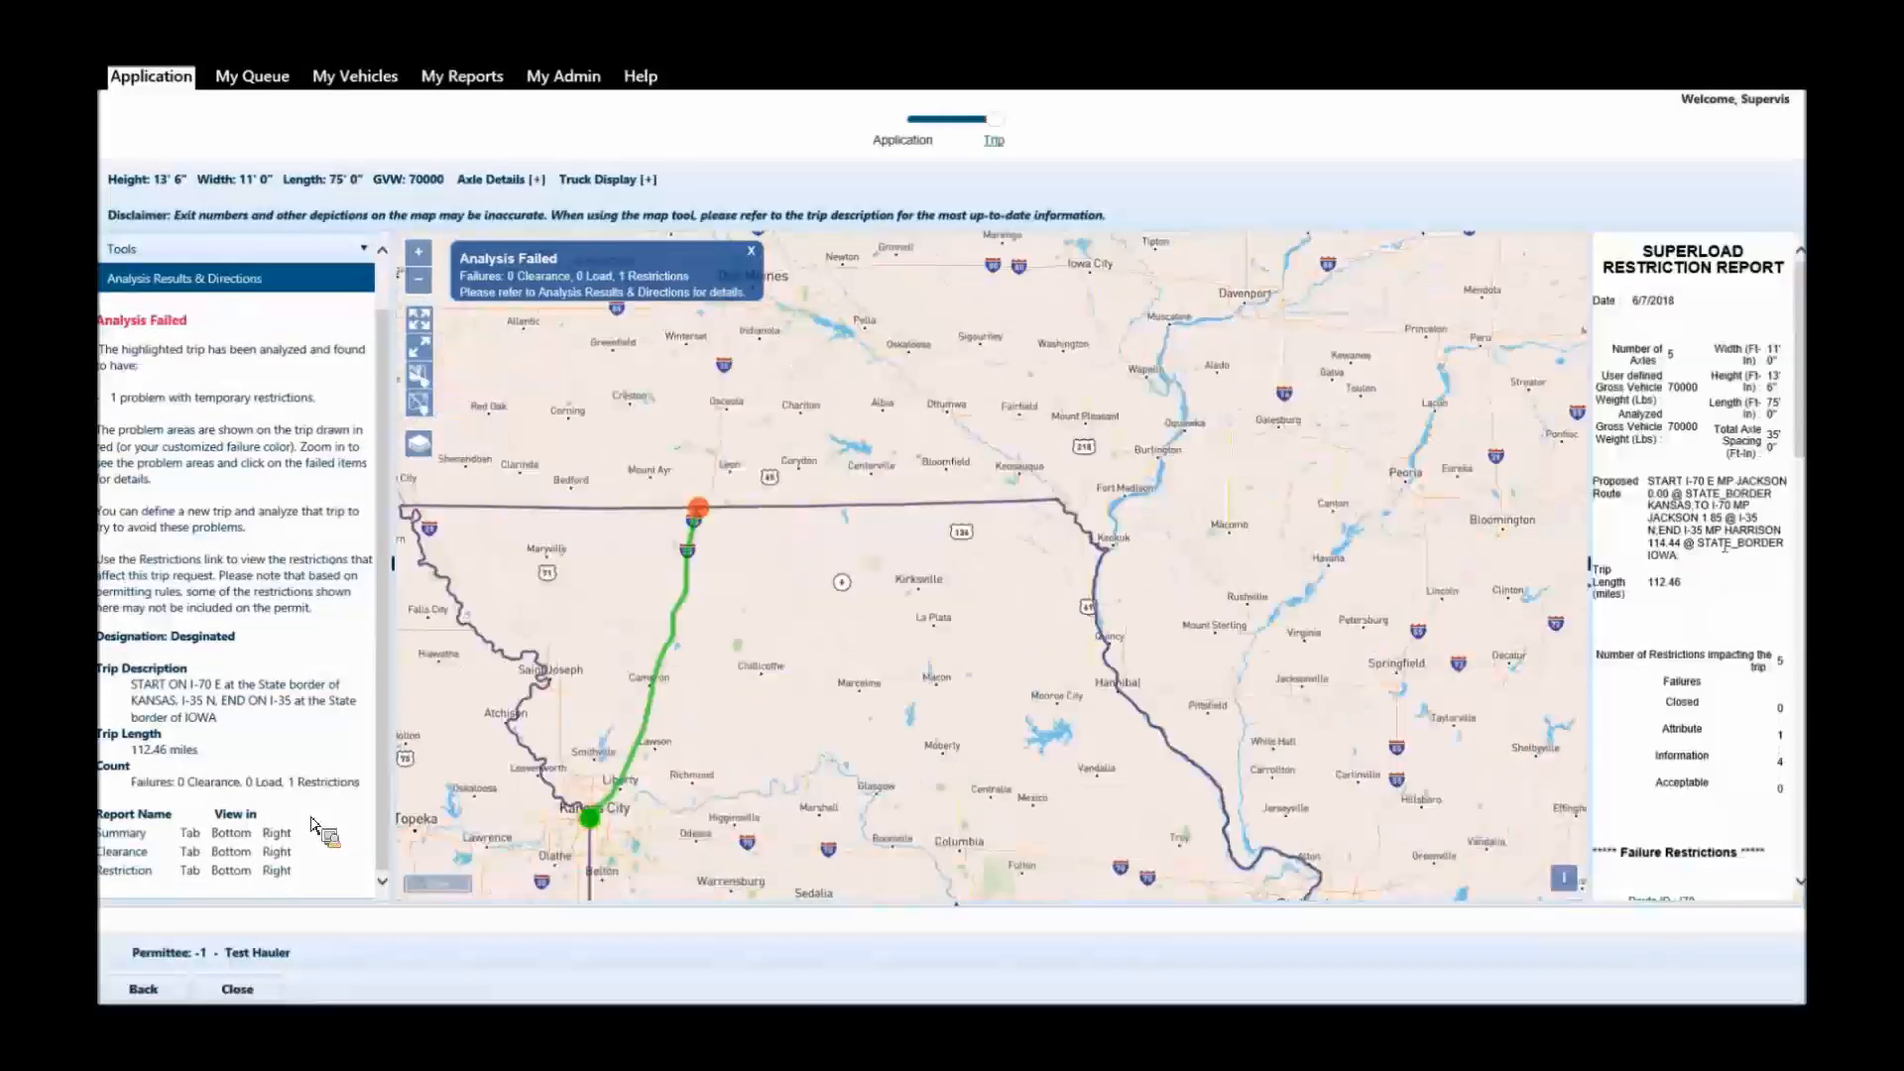
scroll(1800, 517, "down", 3)
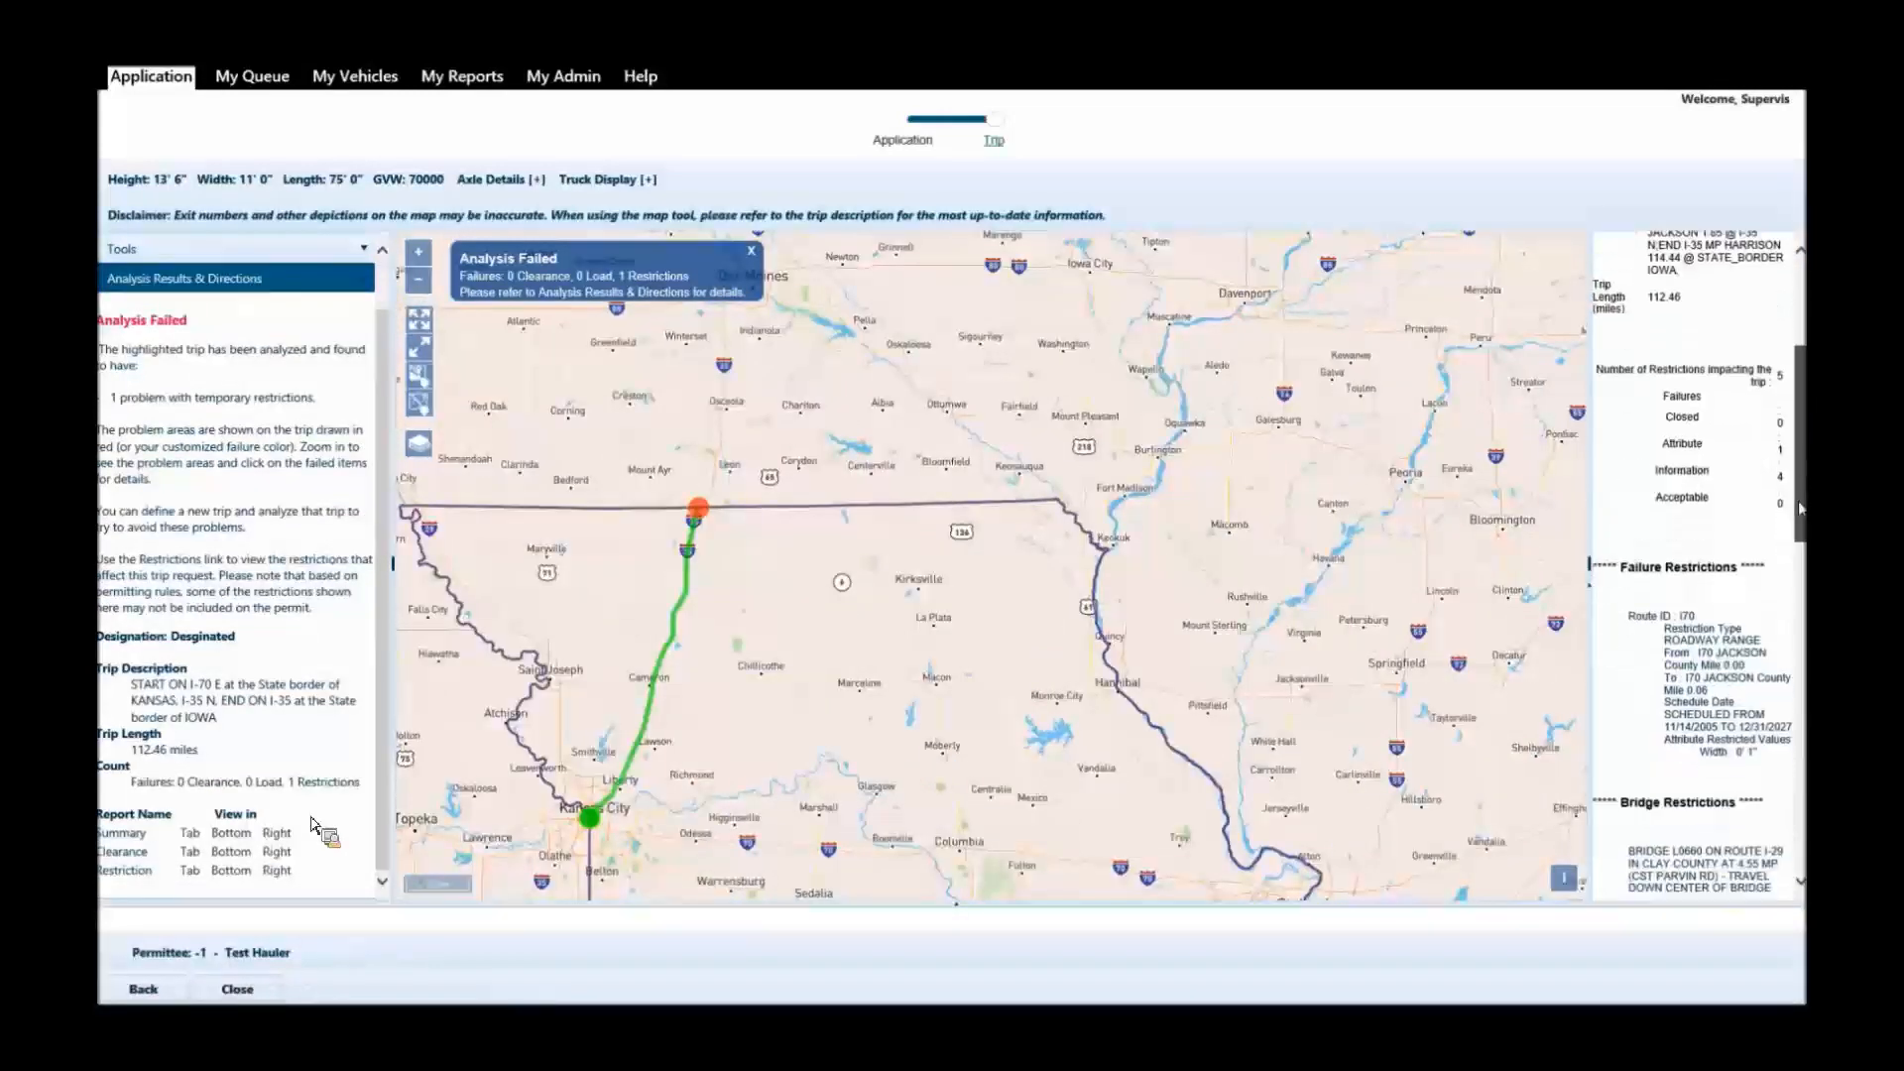
scroll(1683, 595, "down", 1)
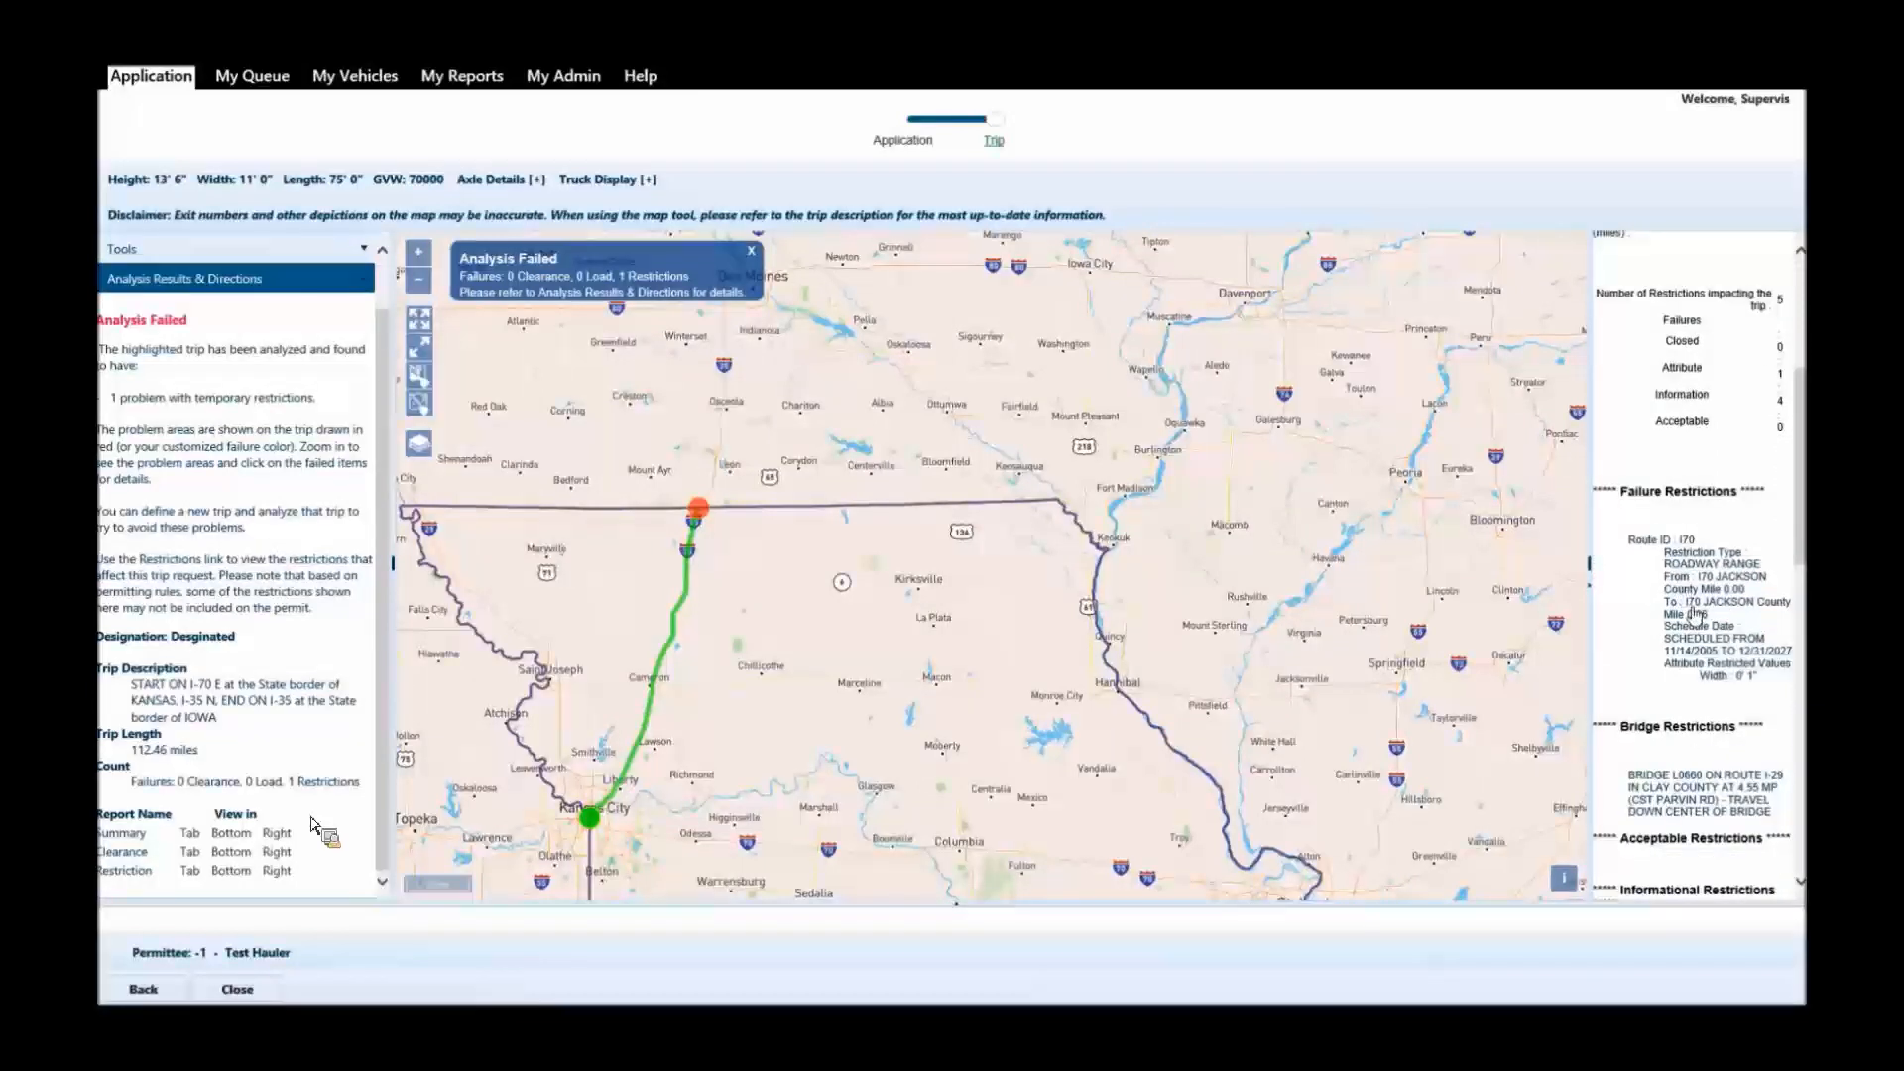
scroll(383, 278, "up", 1)
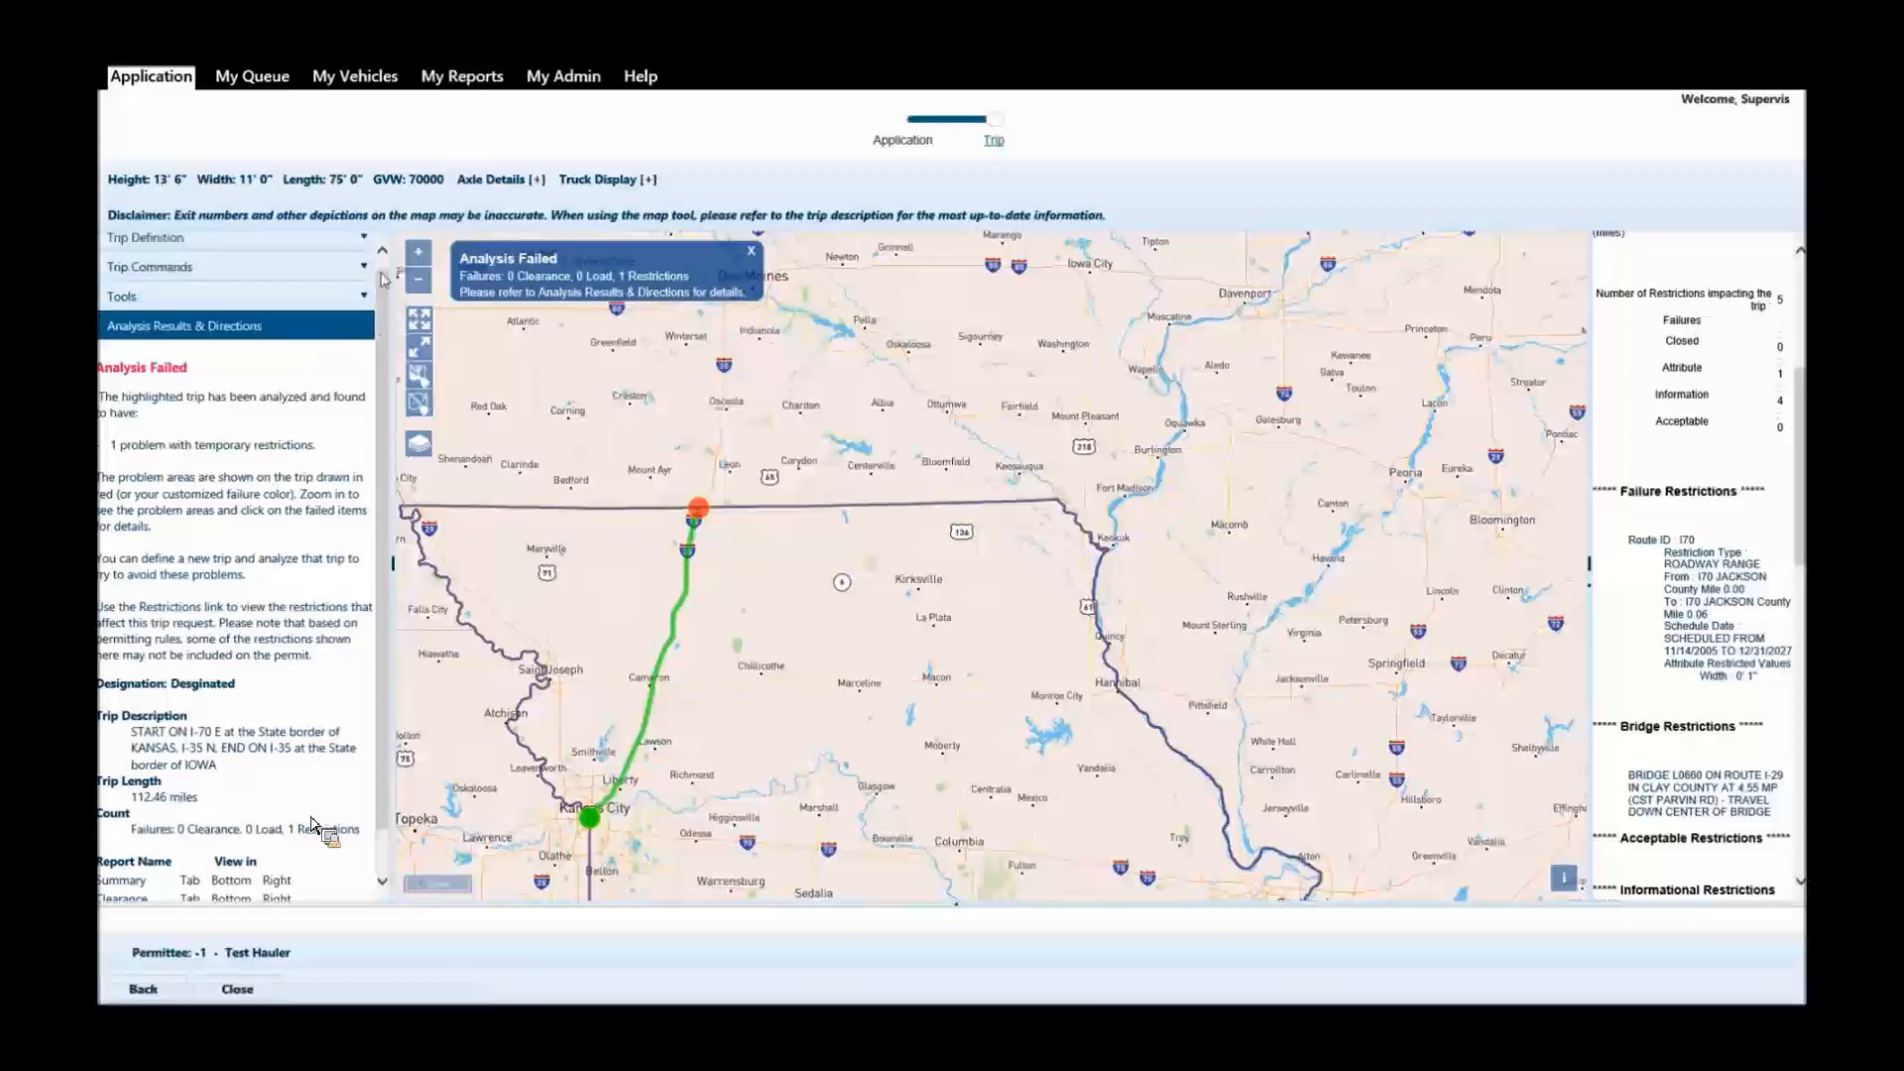
Move the trip's start point on the map from I-70 down to I-670 at the Kansas border.
left_click(230, 240)
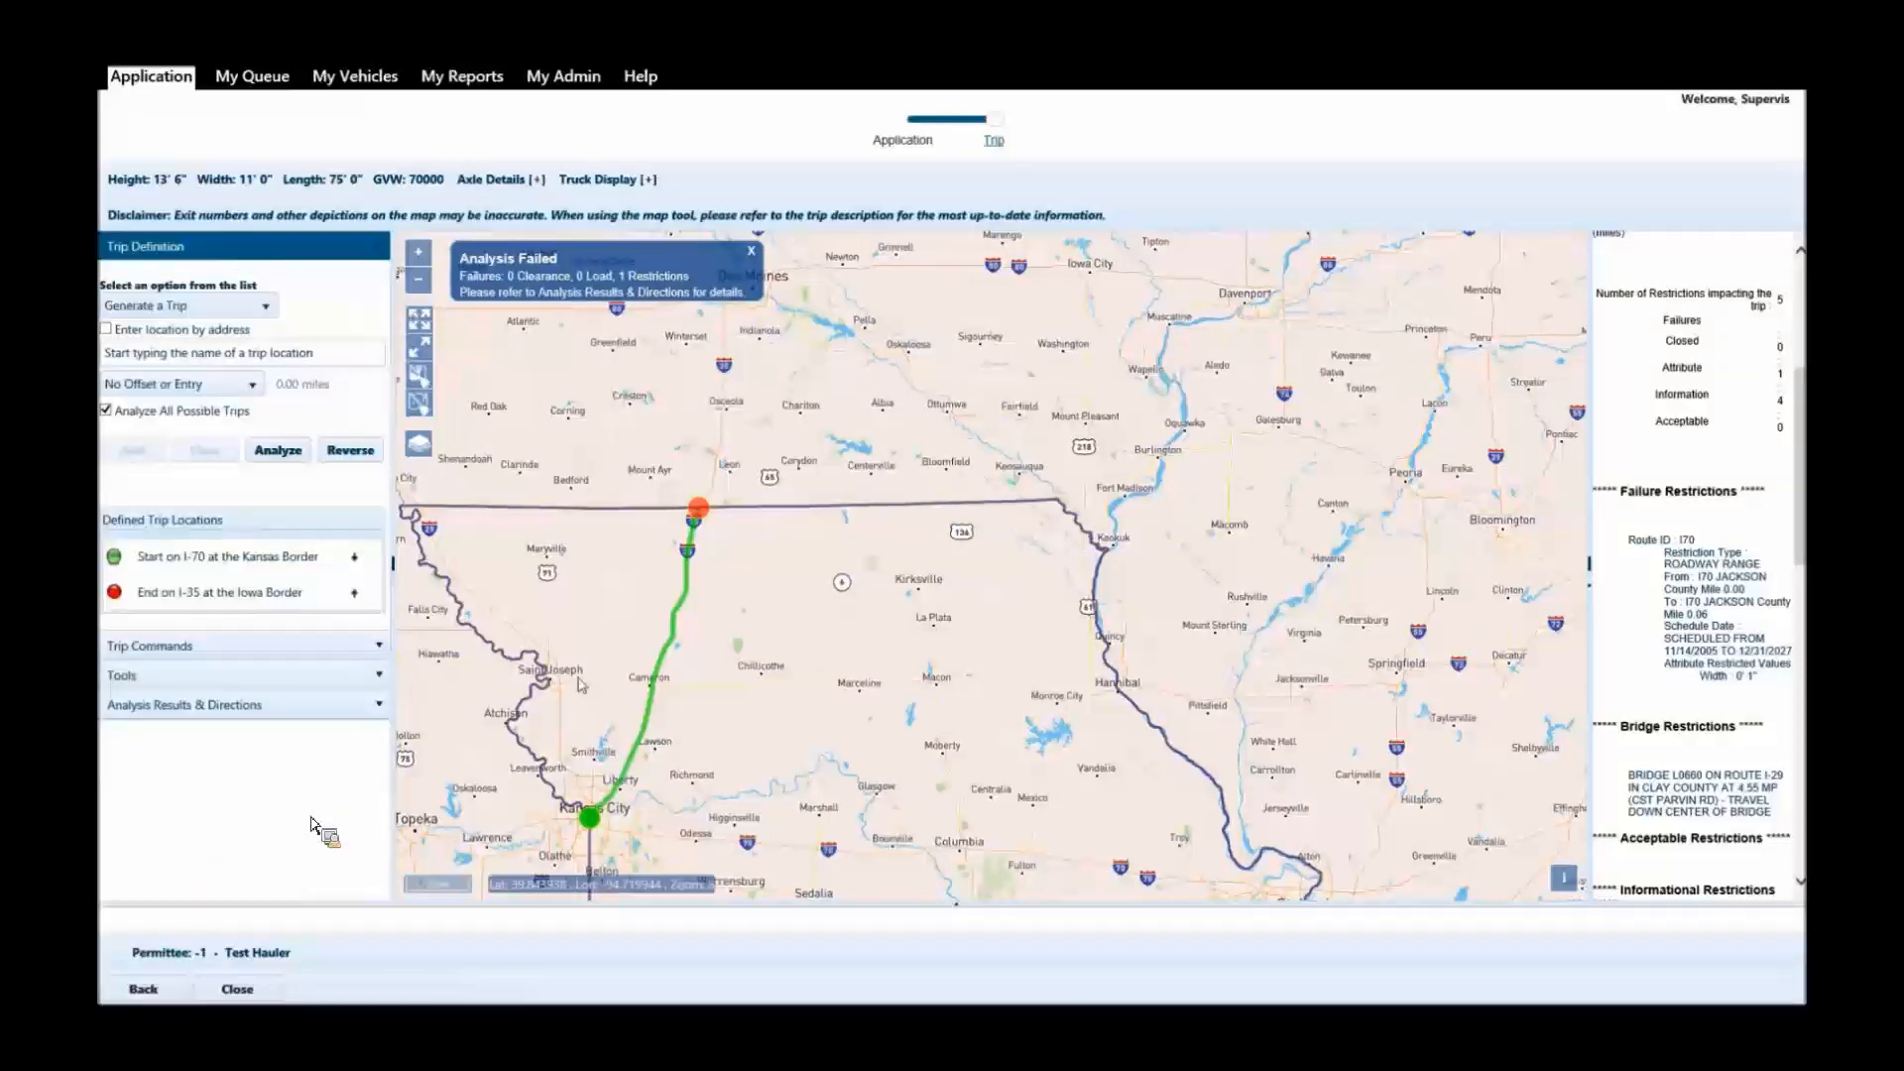
scroll(826, 642, "up", 3)
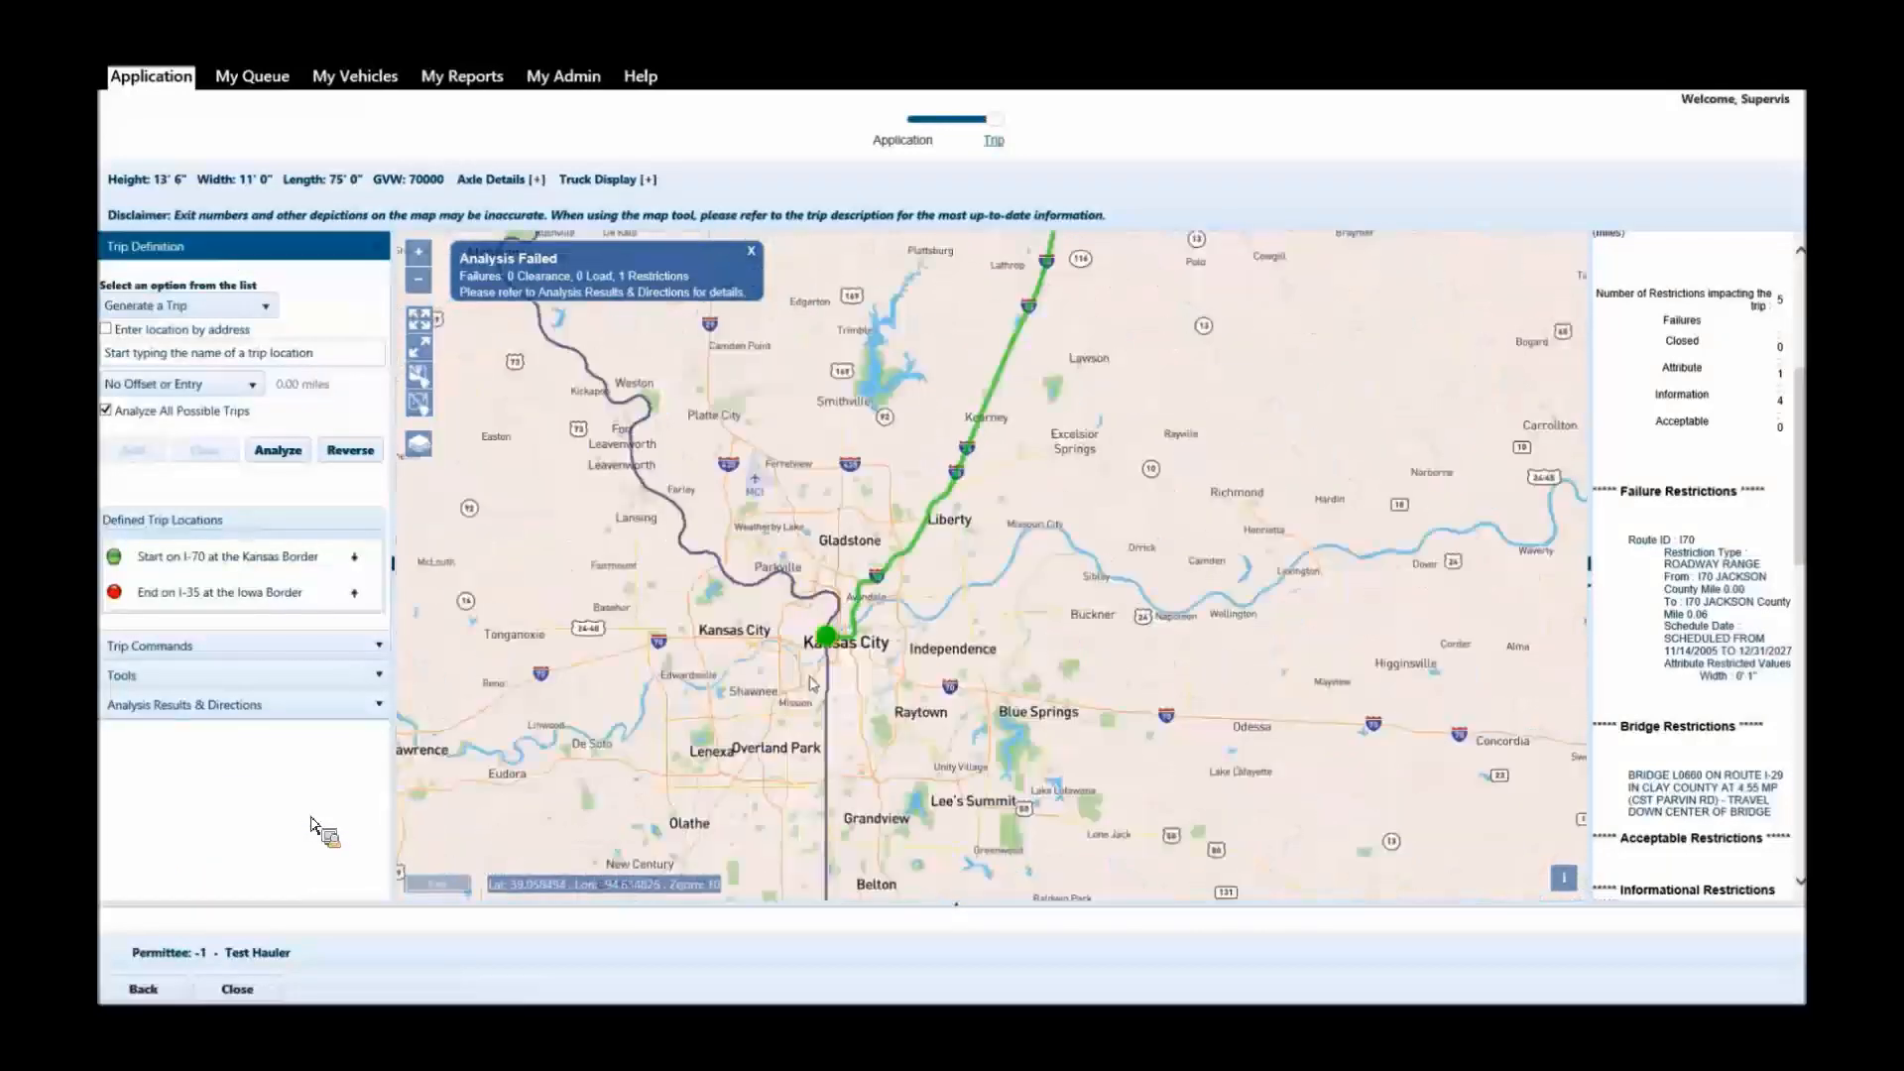
scroll(826, 643, "up", 1)
scroll(851, 621, "up", 2)
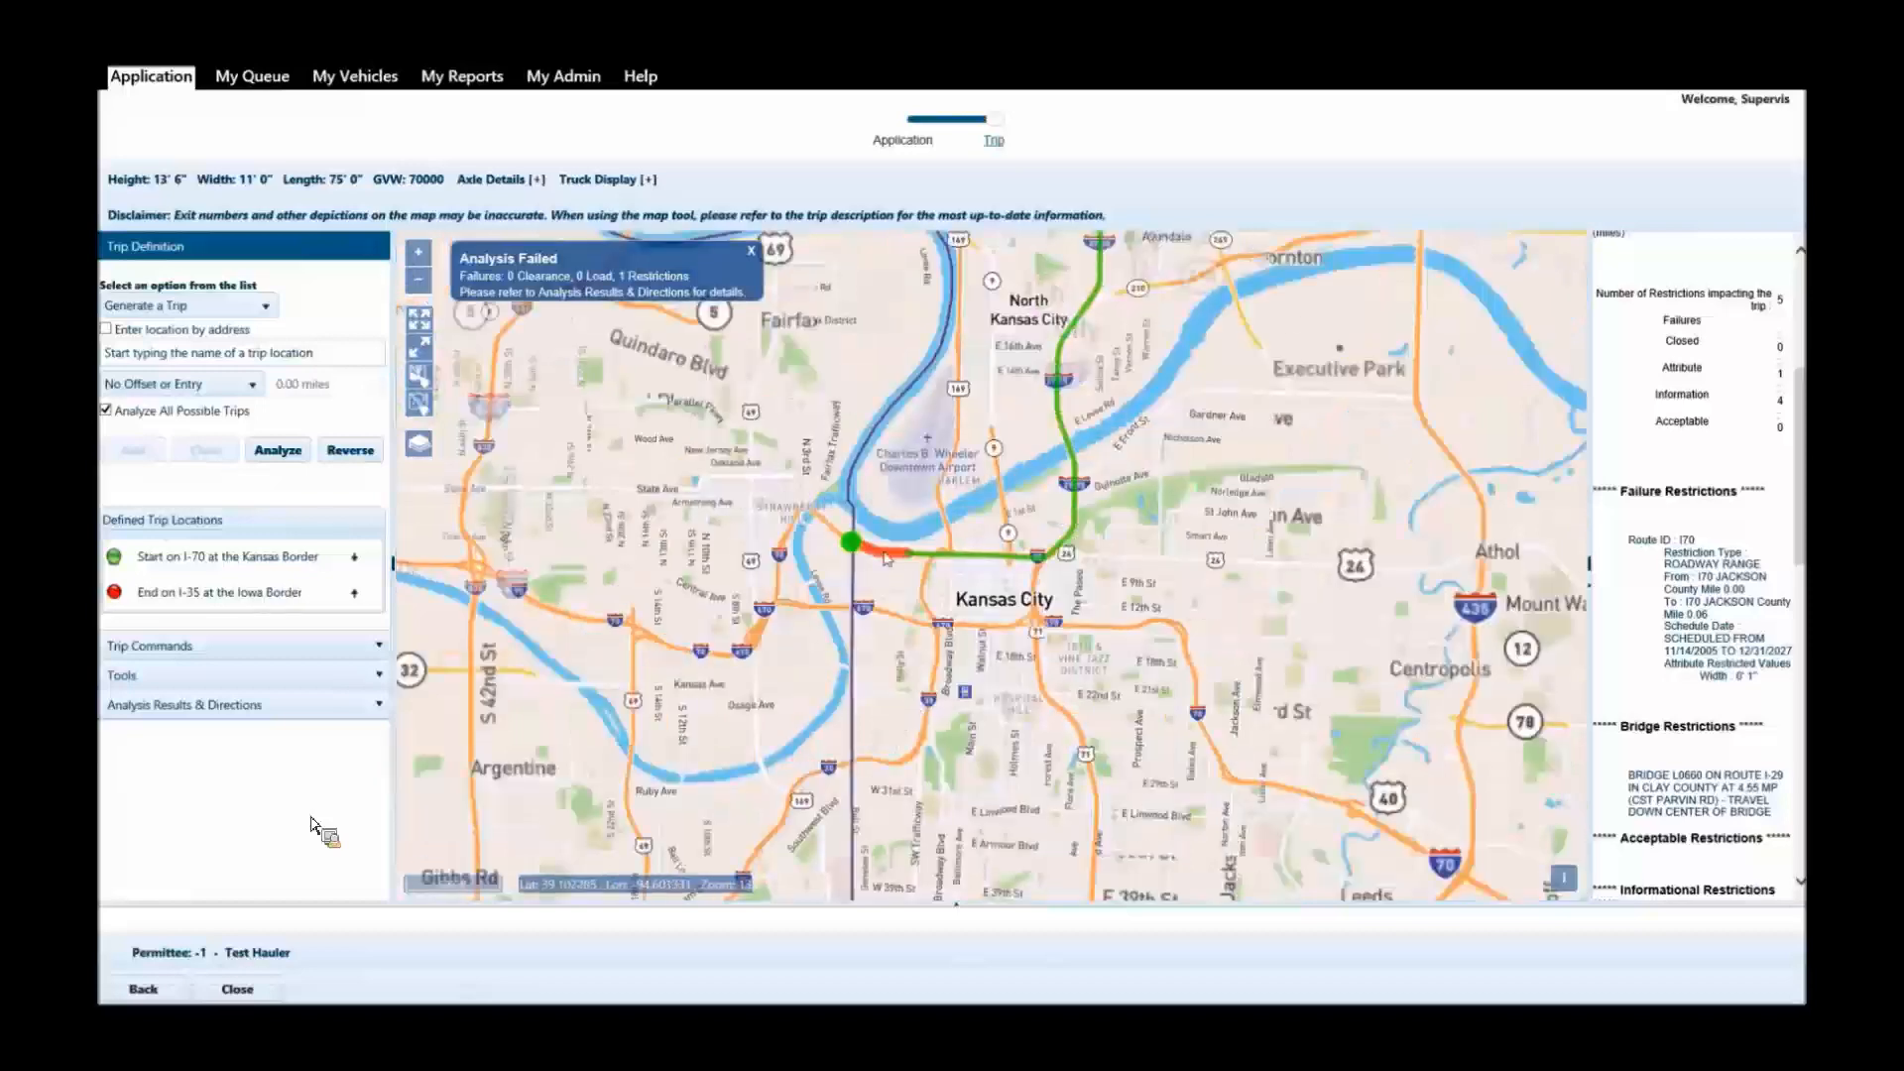
scroll(885, 558, "up", 1)
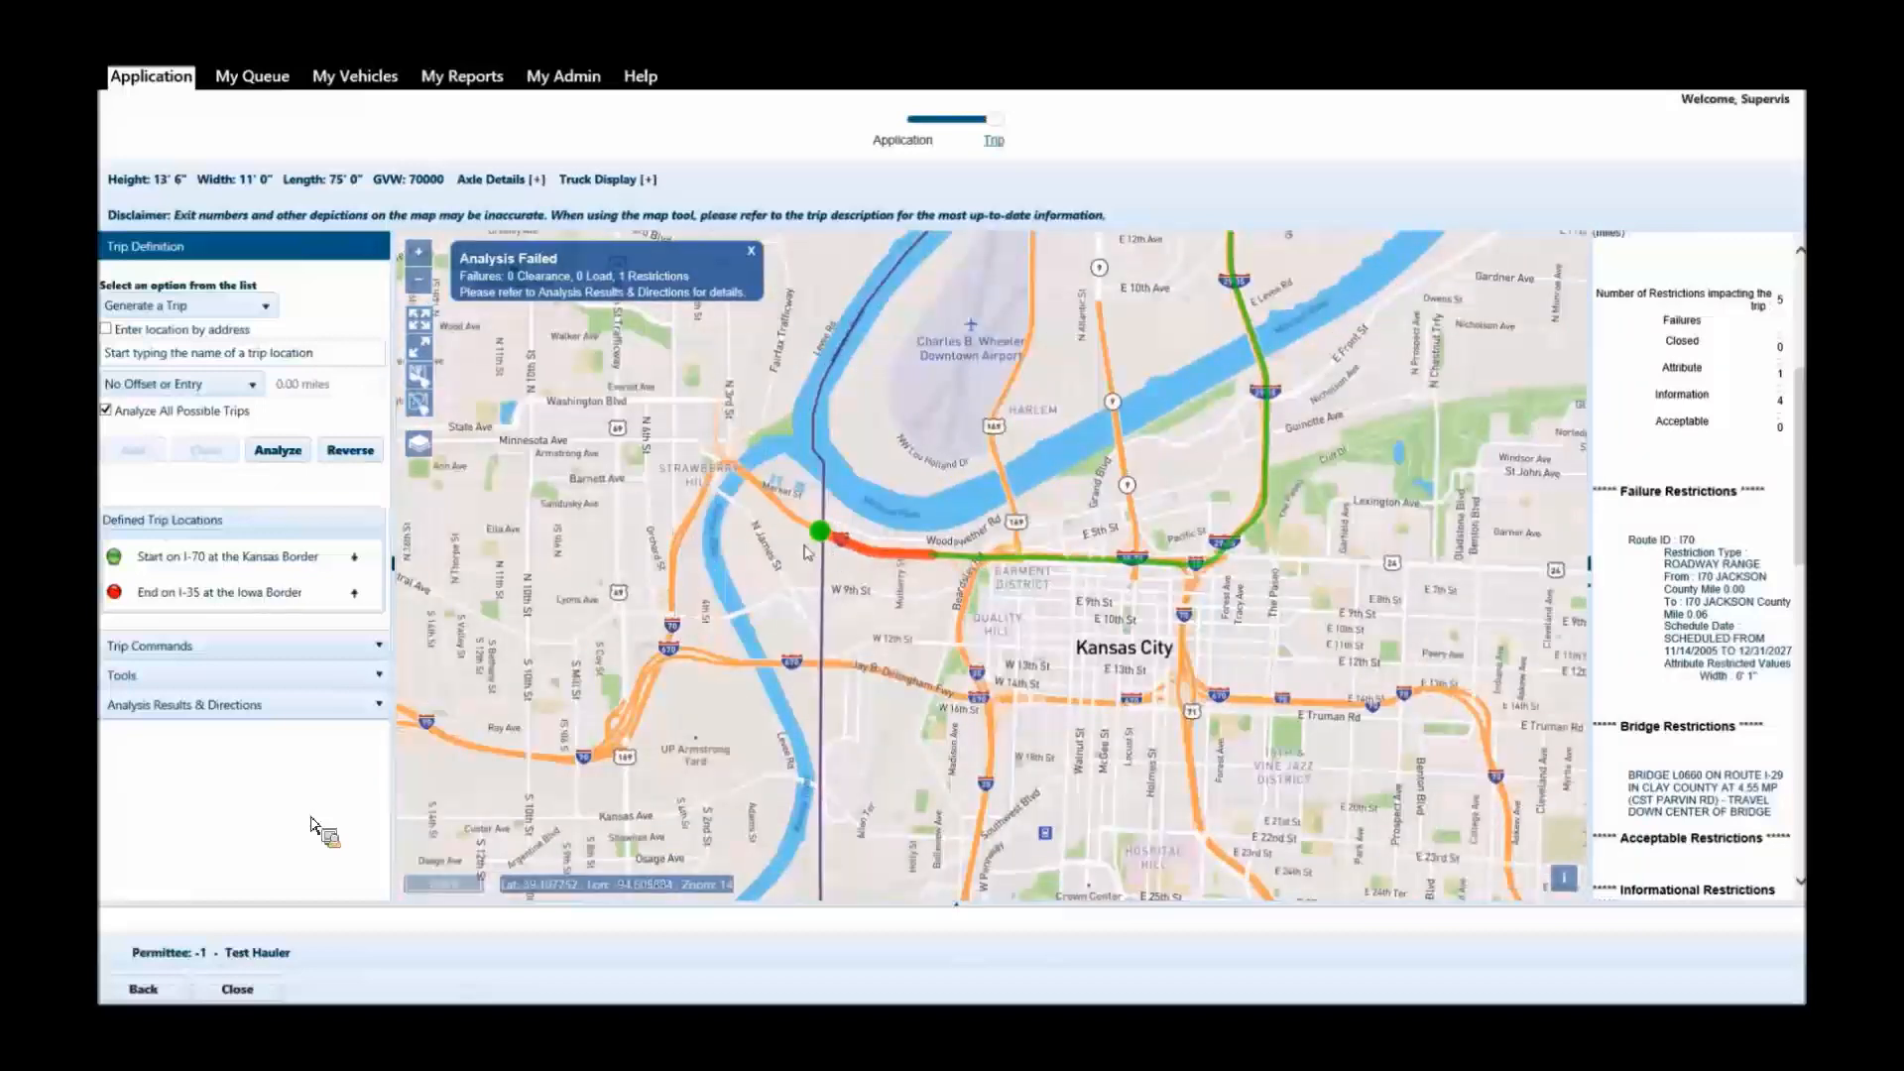
scroll(805, 544, "up", 1)
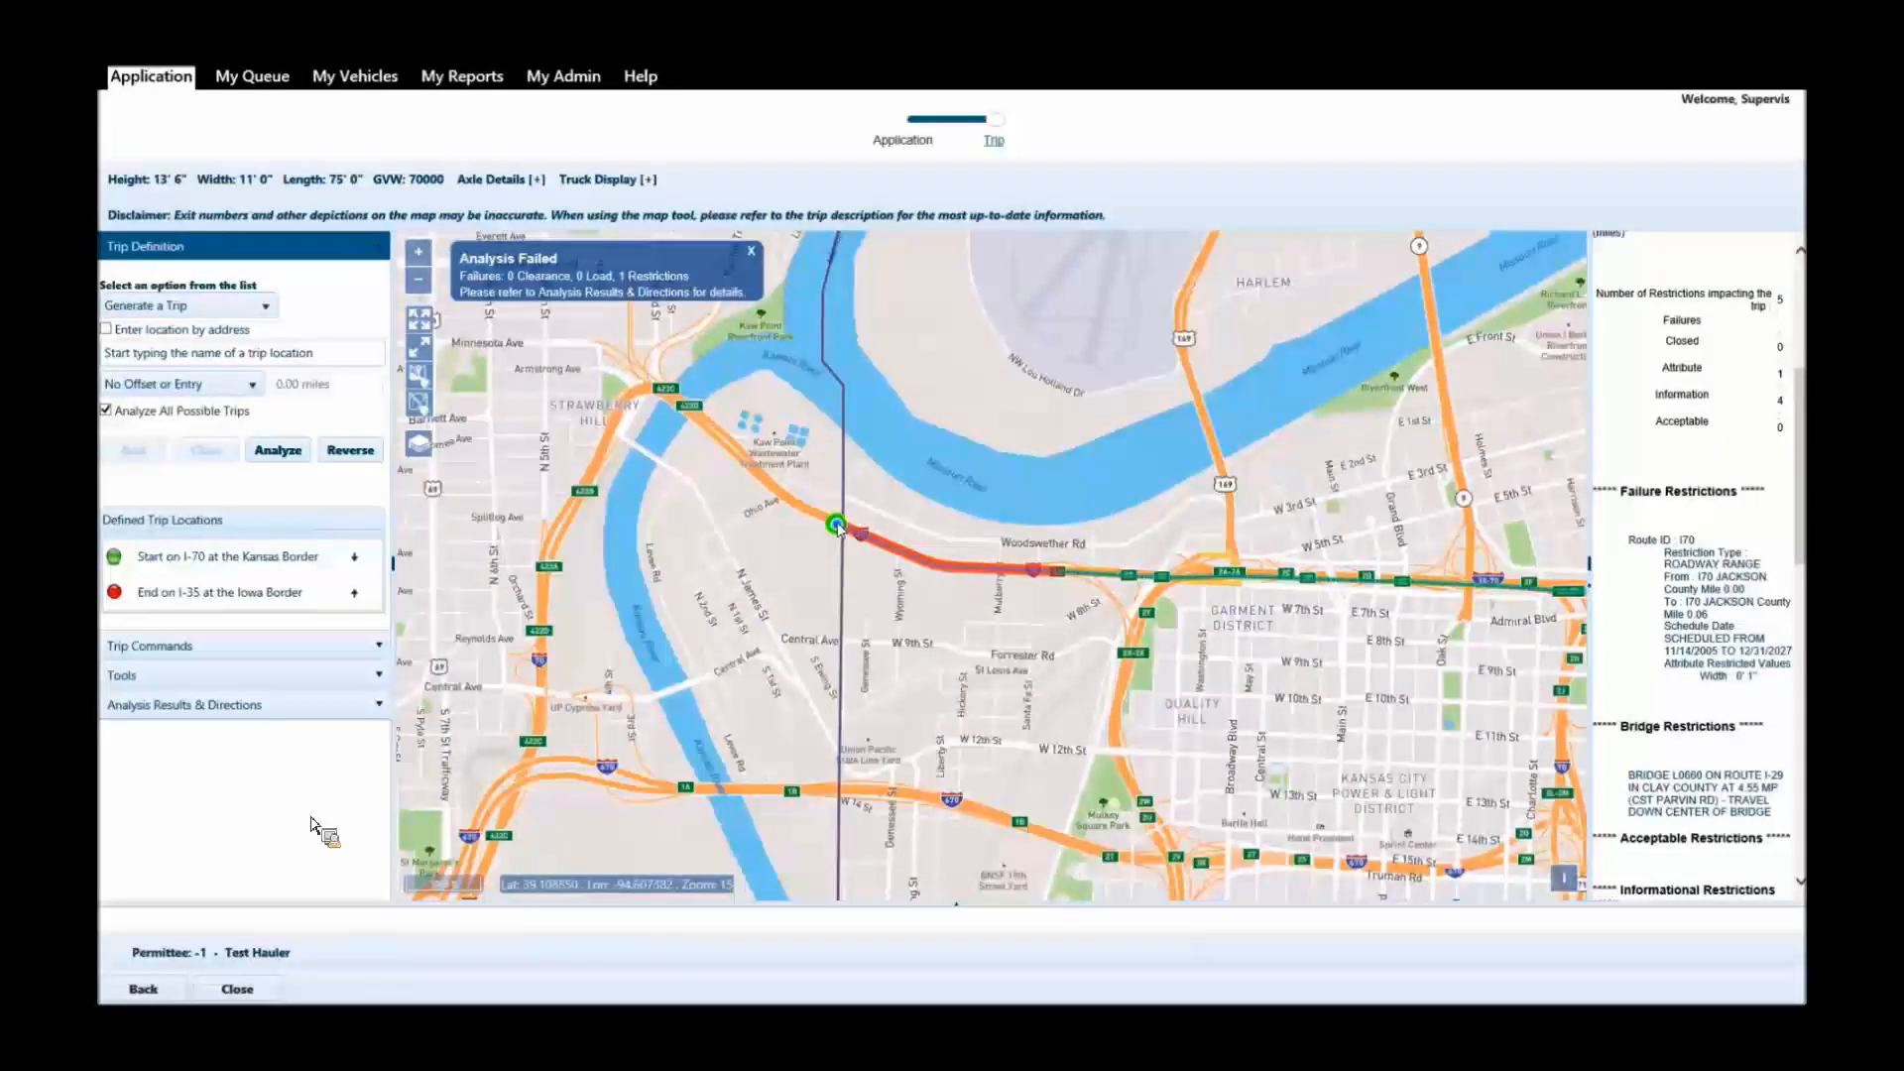
left_click_drag(838, 527, 841, 792)
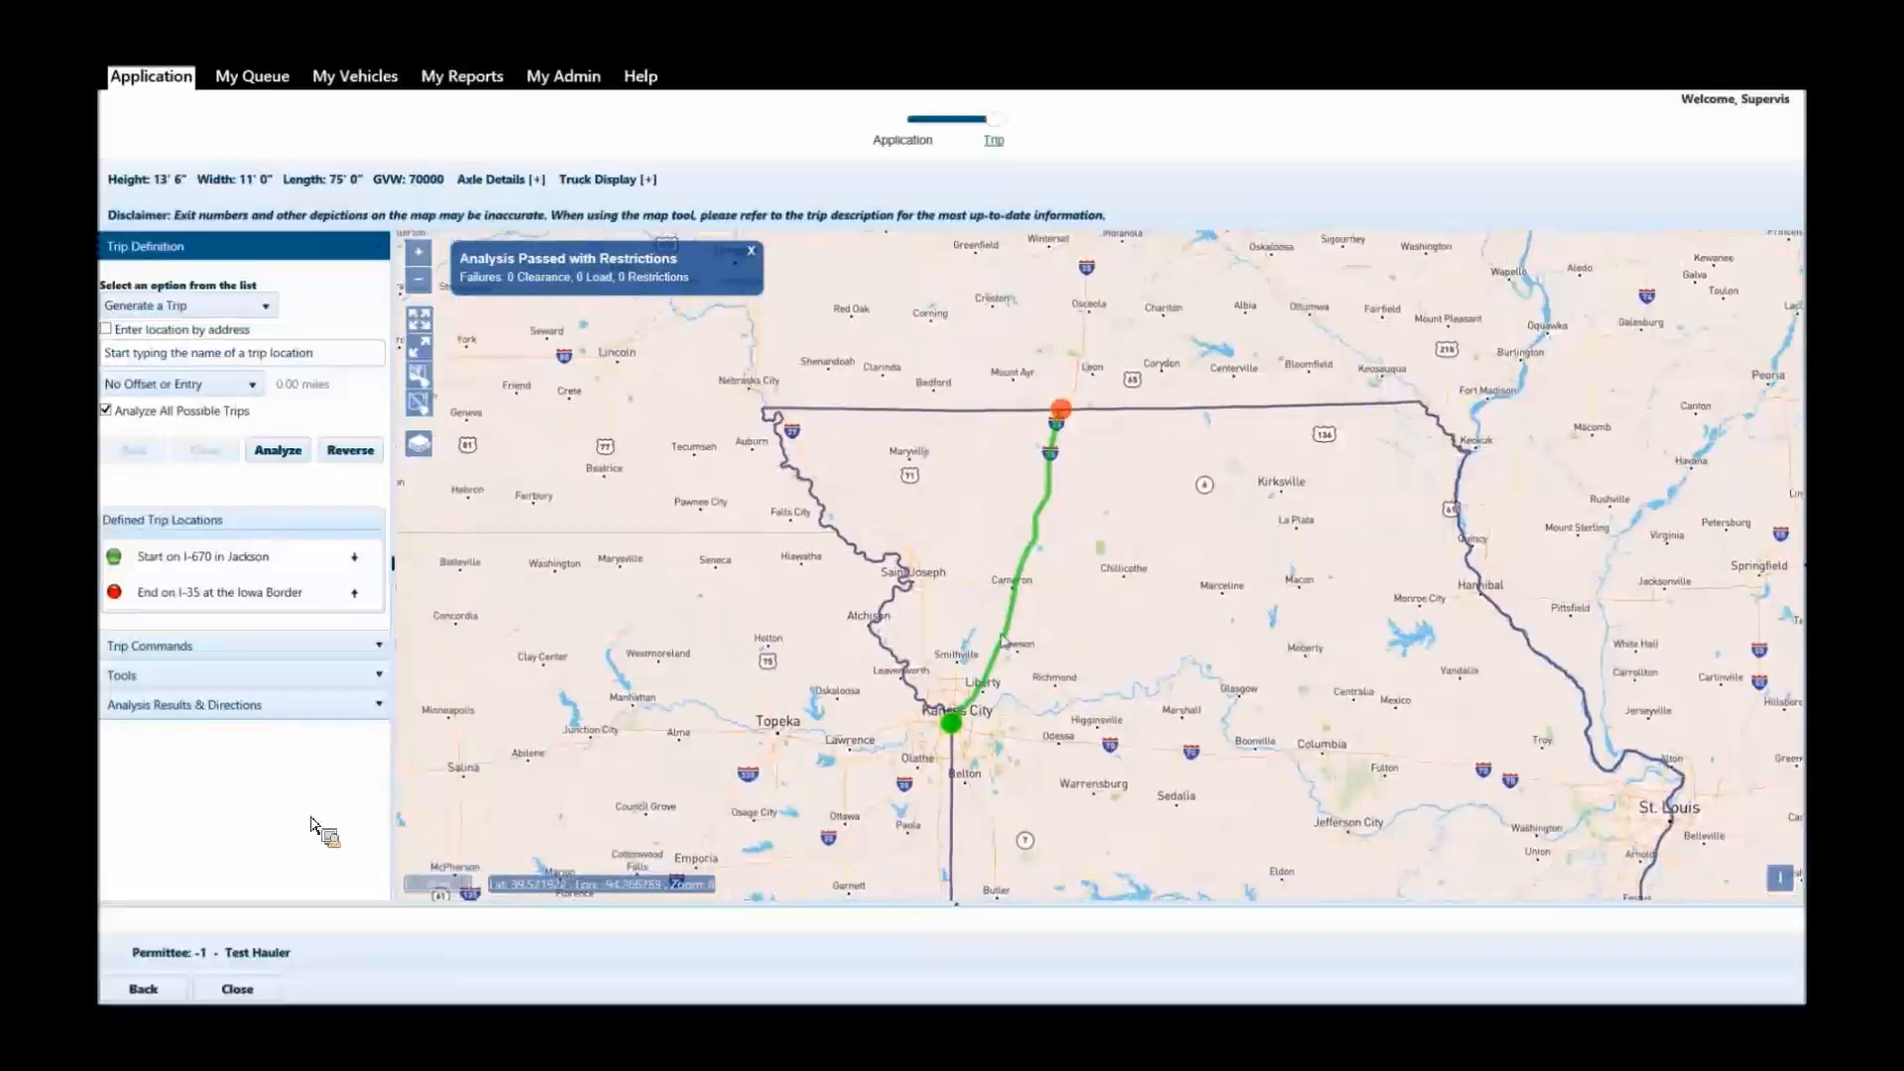
Clear the I-35 Iowa Border end location from the defined trip.
left_click(227, 595)
left_click(208, 451)
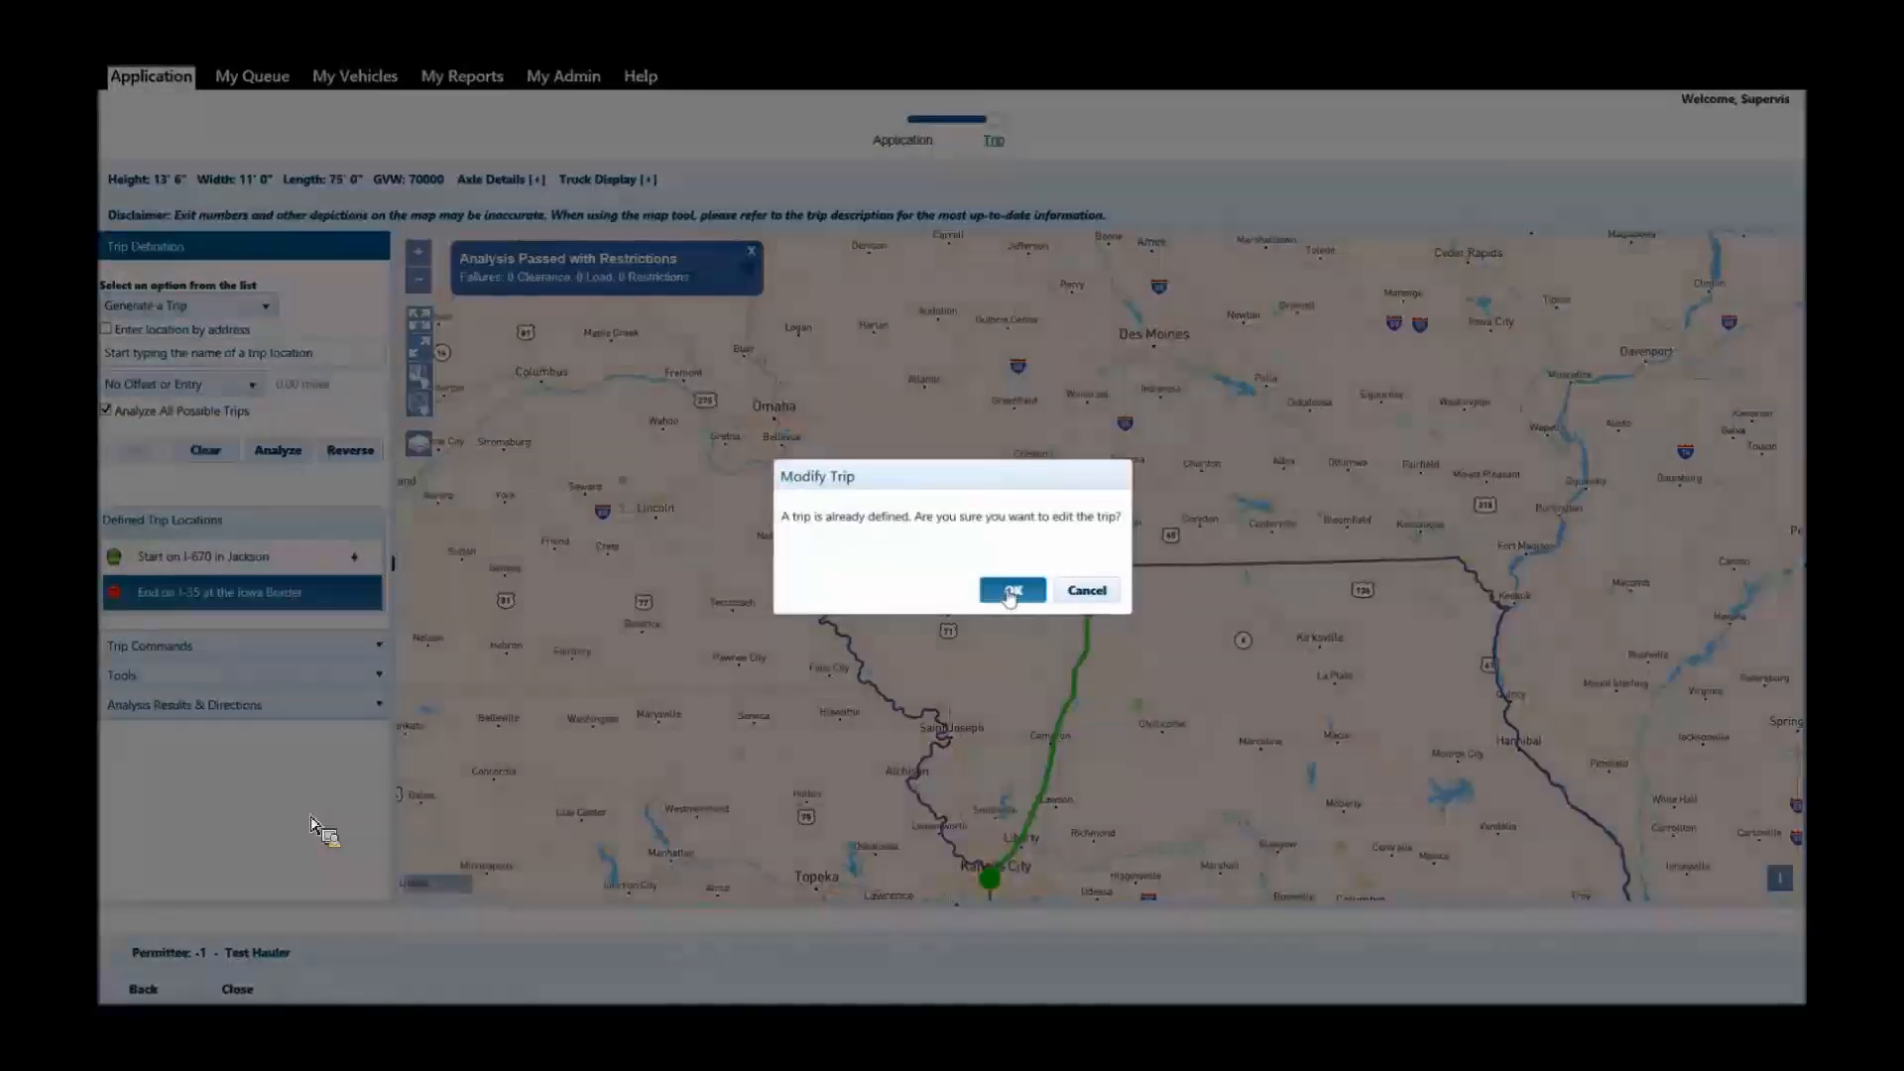
left_click(1012, 591)
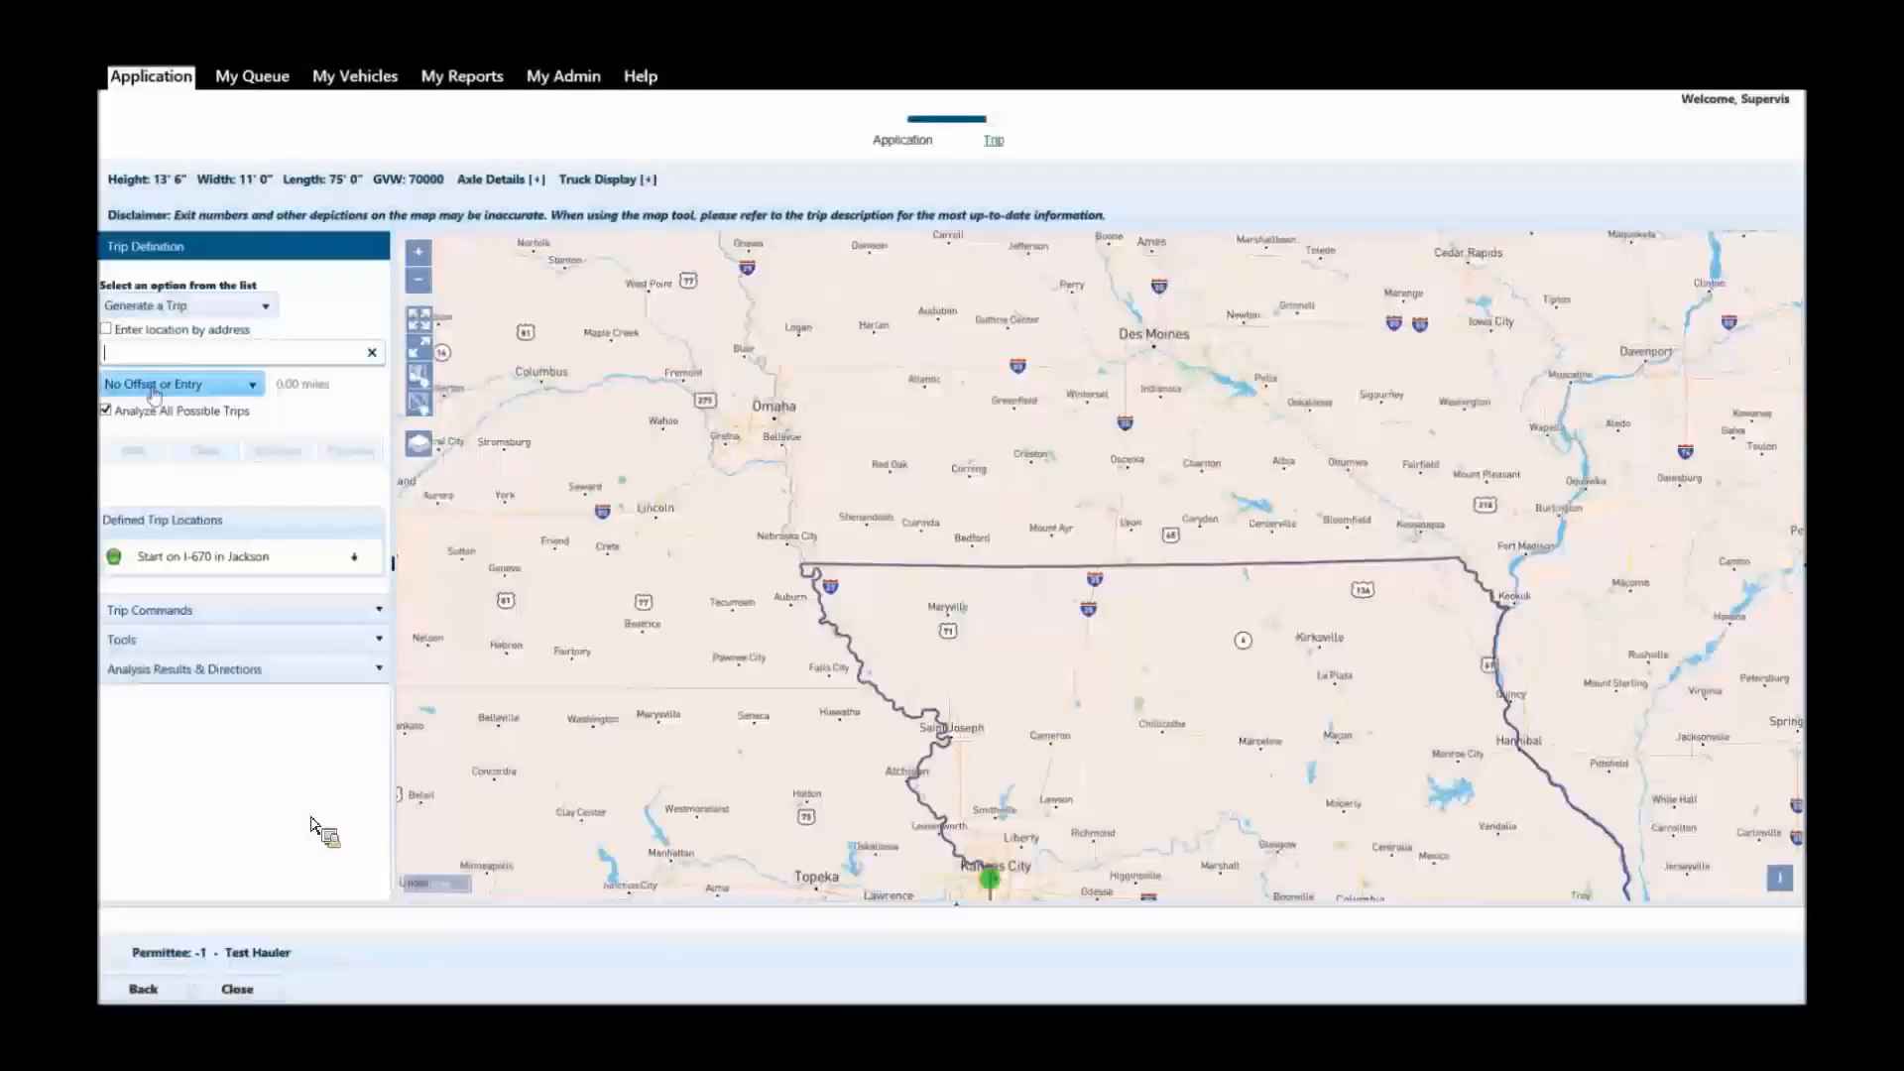
Switch to entering locations by address, add the destination's street address as the trip end, and analyze the route.
left_click(108, 330)
left_click(151, 351)
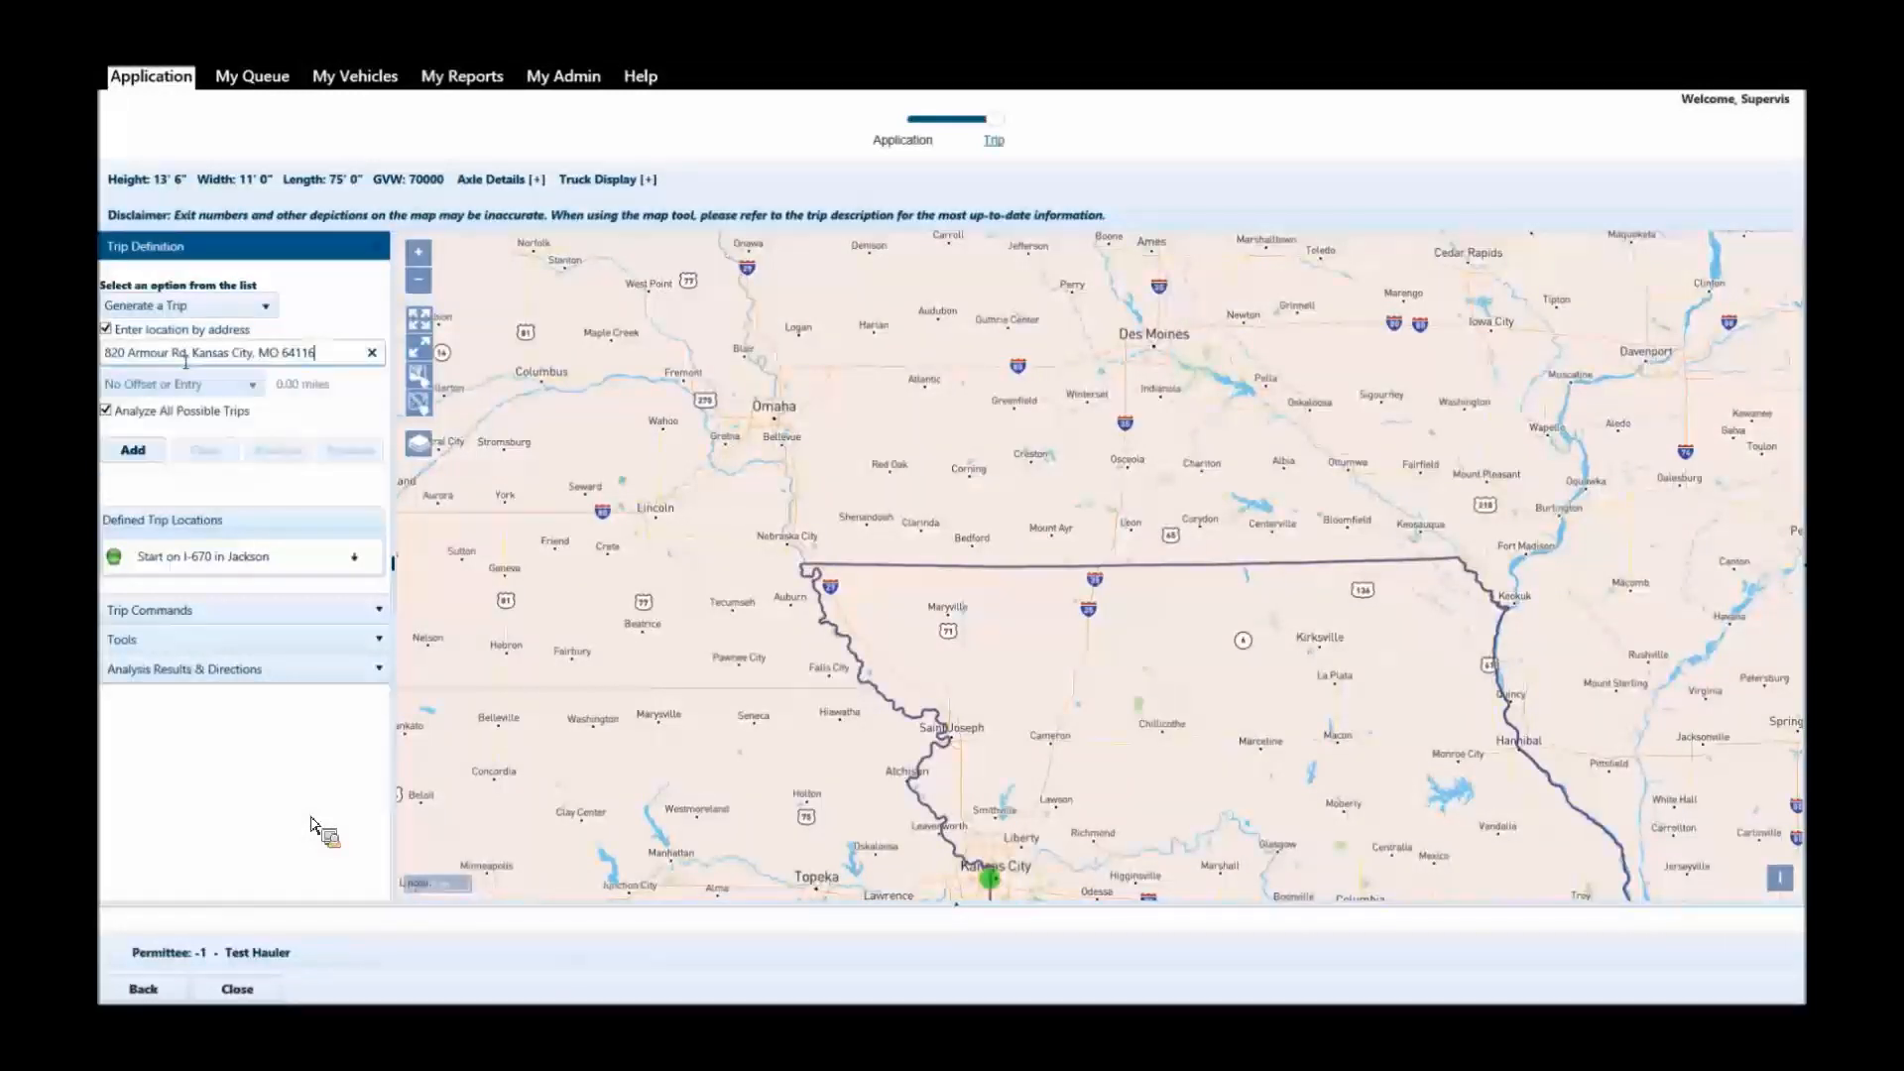
left_click(147, 452)
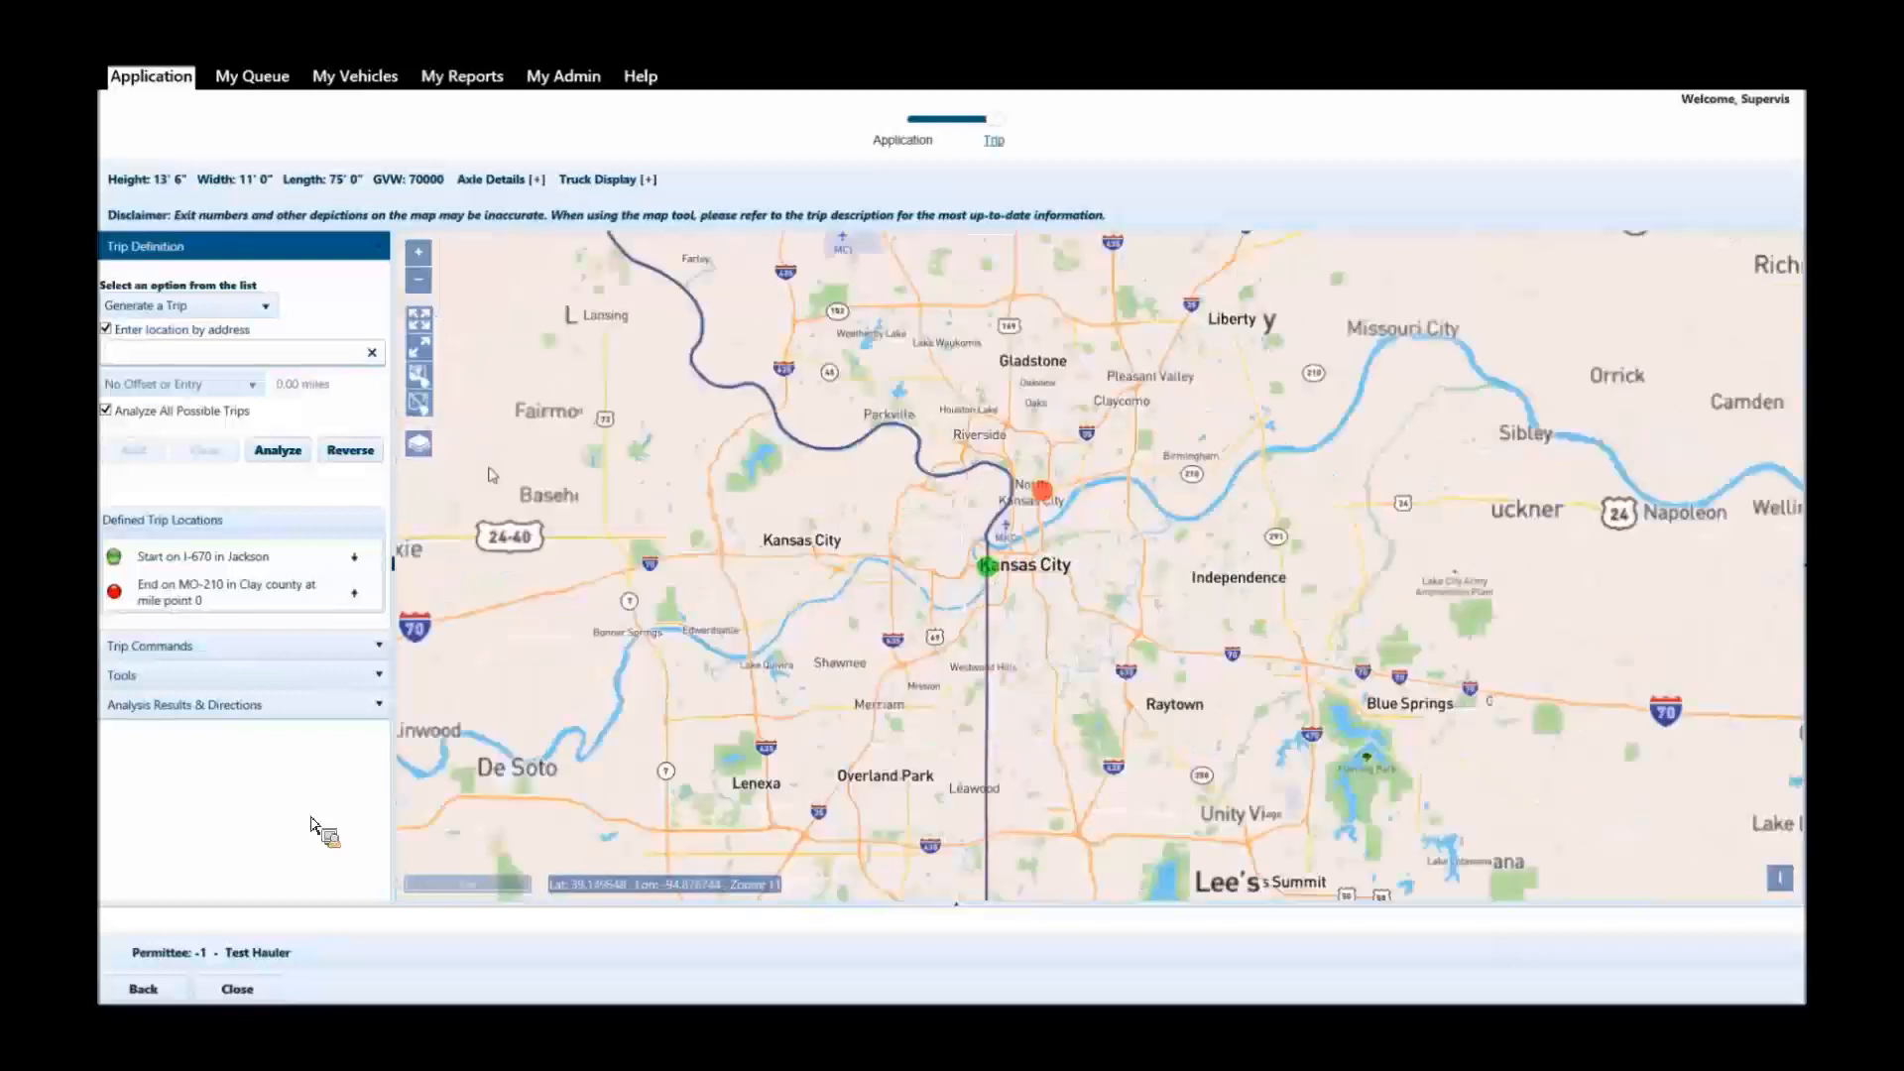
left_click(278, 450)
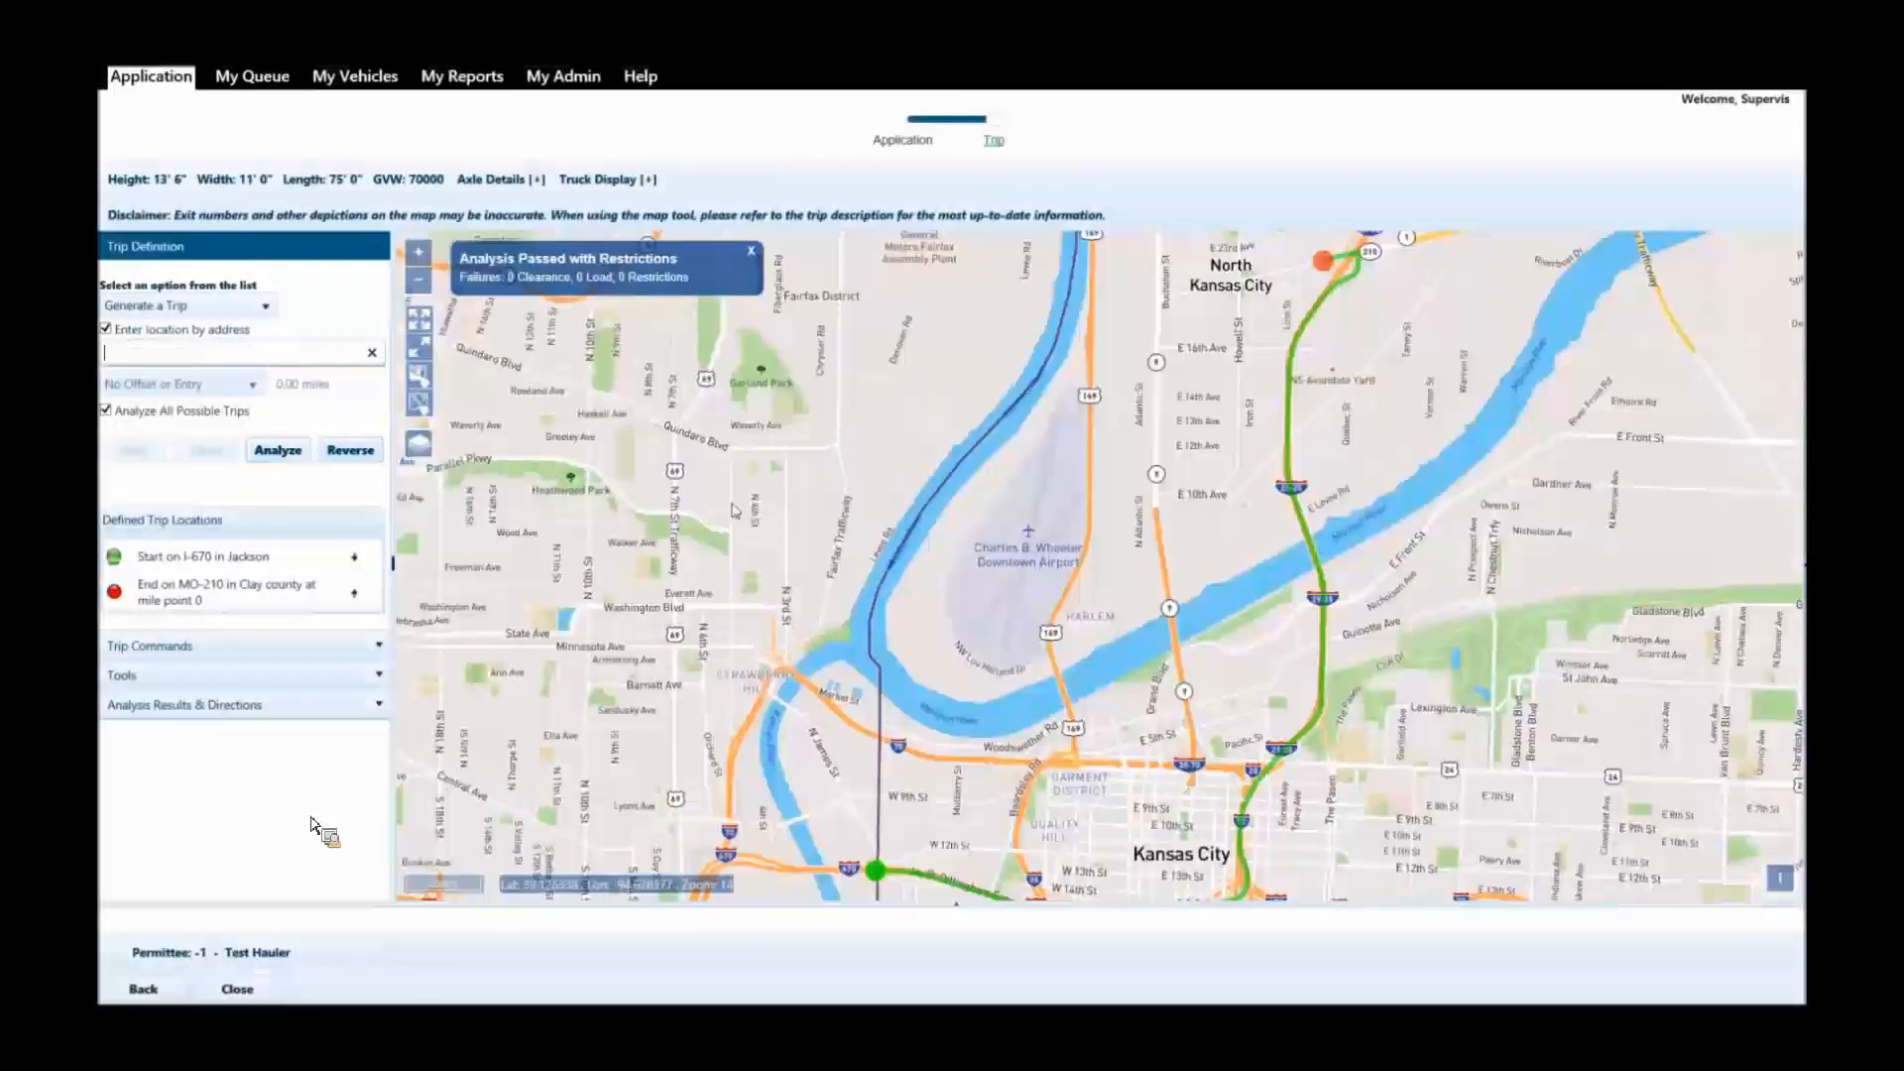
left_click_drag(846, 479, 756, 509)
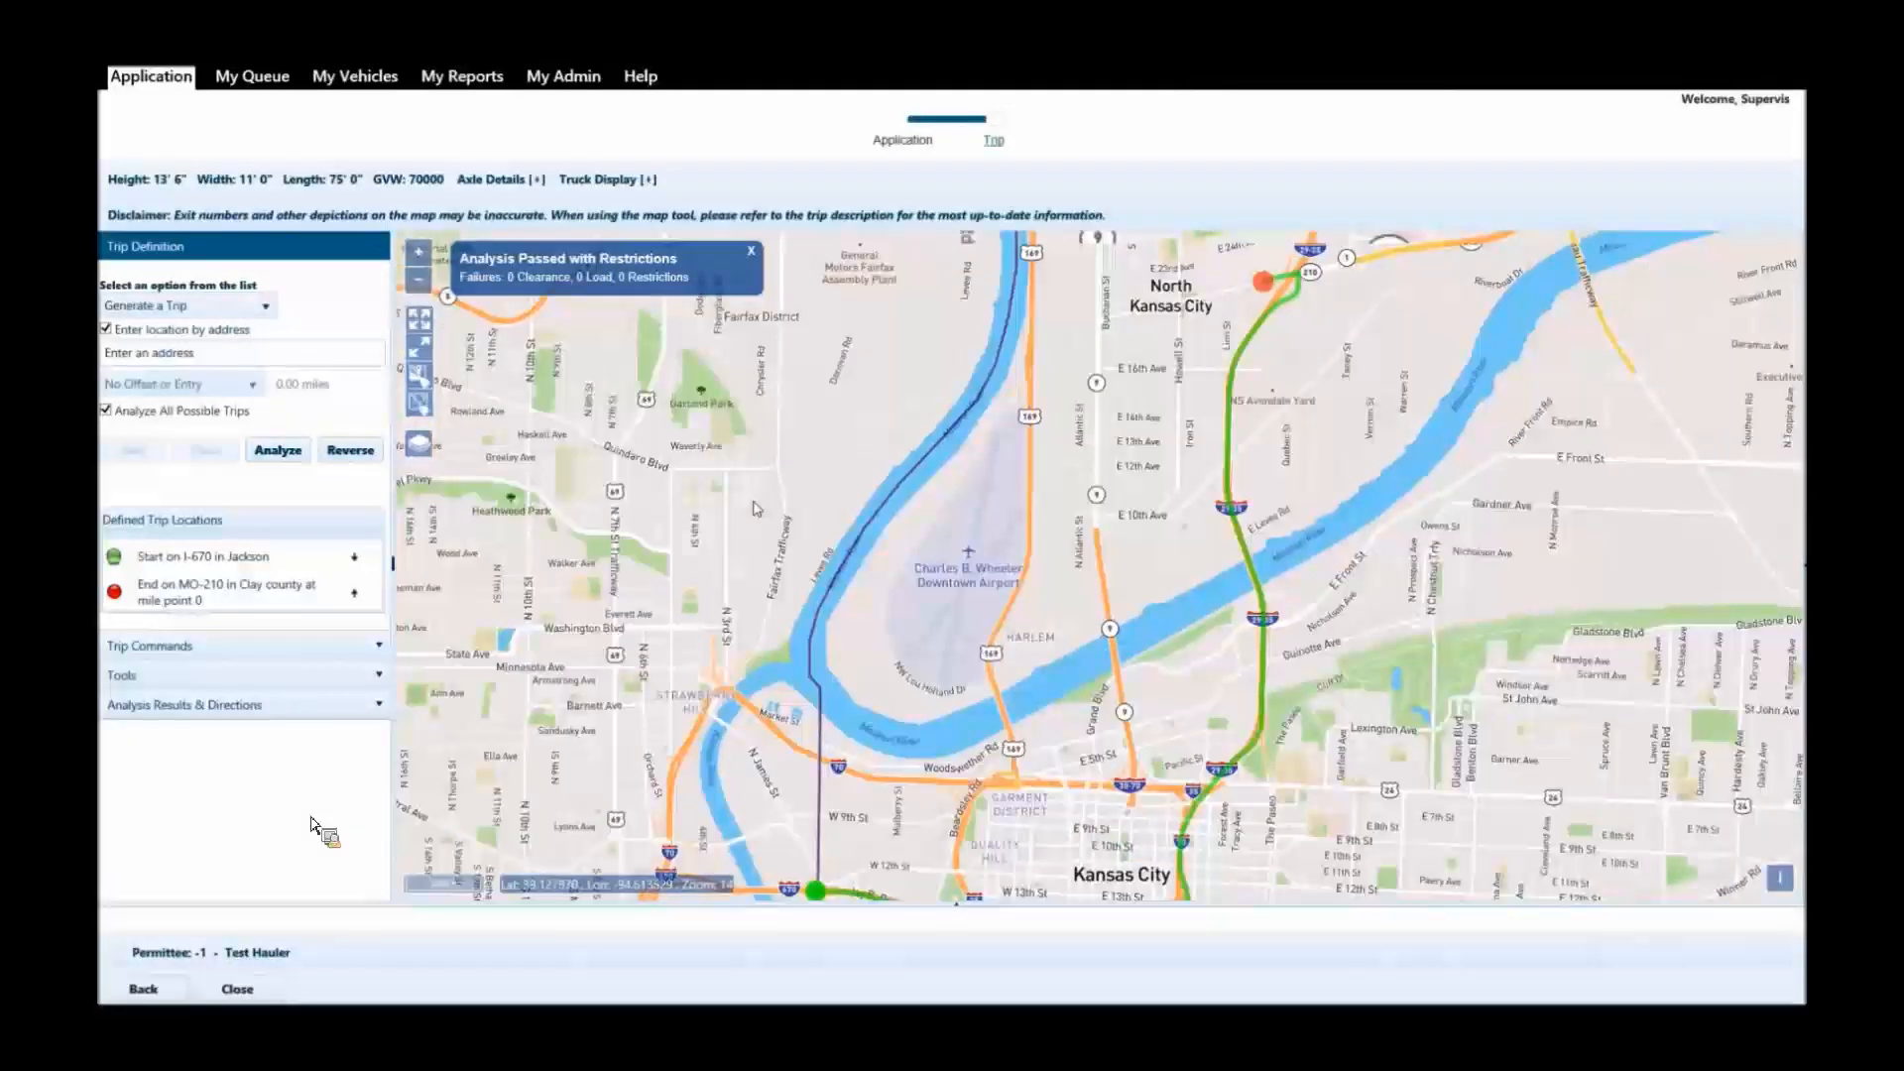
scroll(752, 471, "down", 2)
left_click_drag(747, 462, 754, 501)
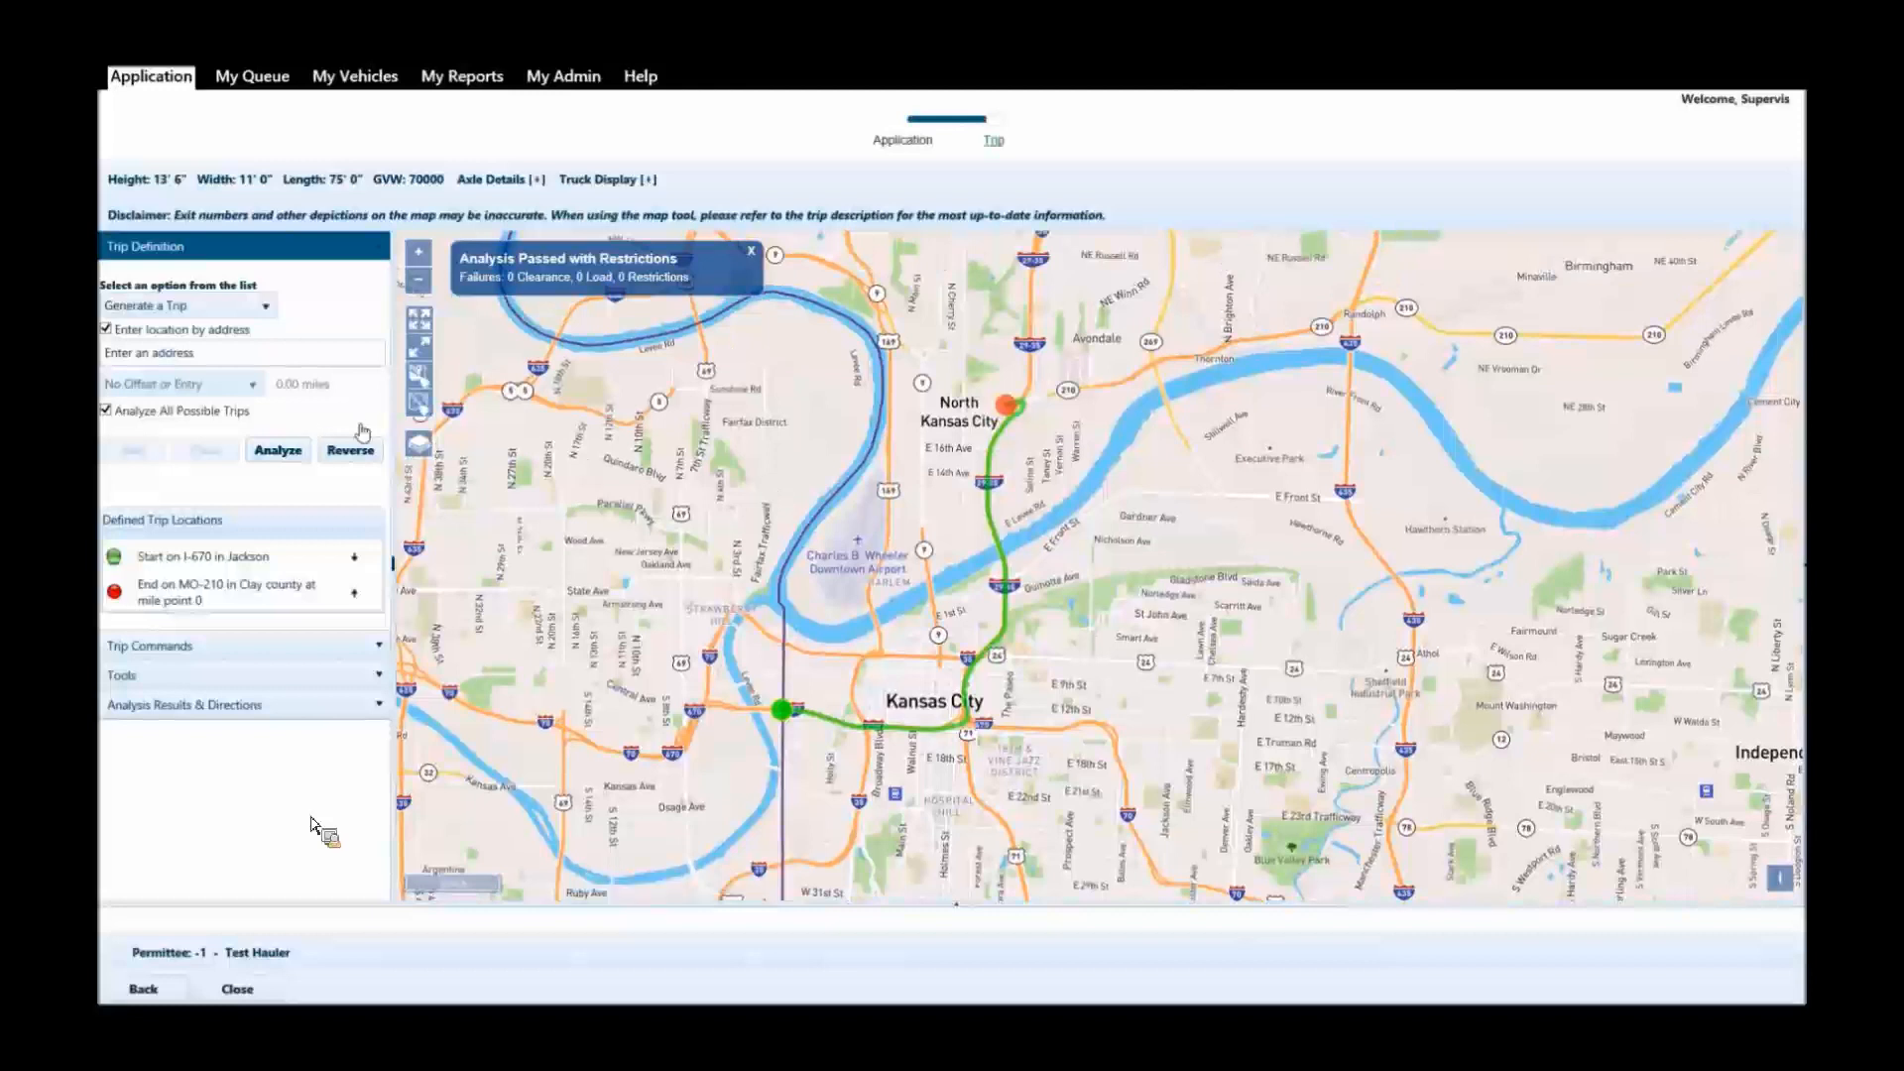
Clear the whole defined trip and place a new start point on the map on I-670 at the Kansas border.
left_click(418, 405)
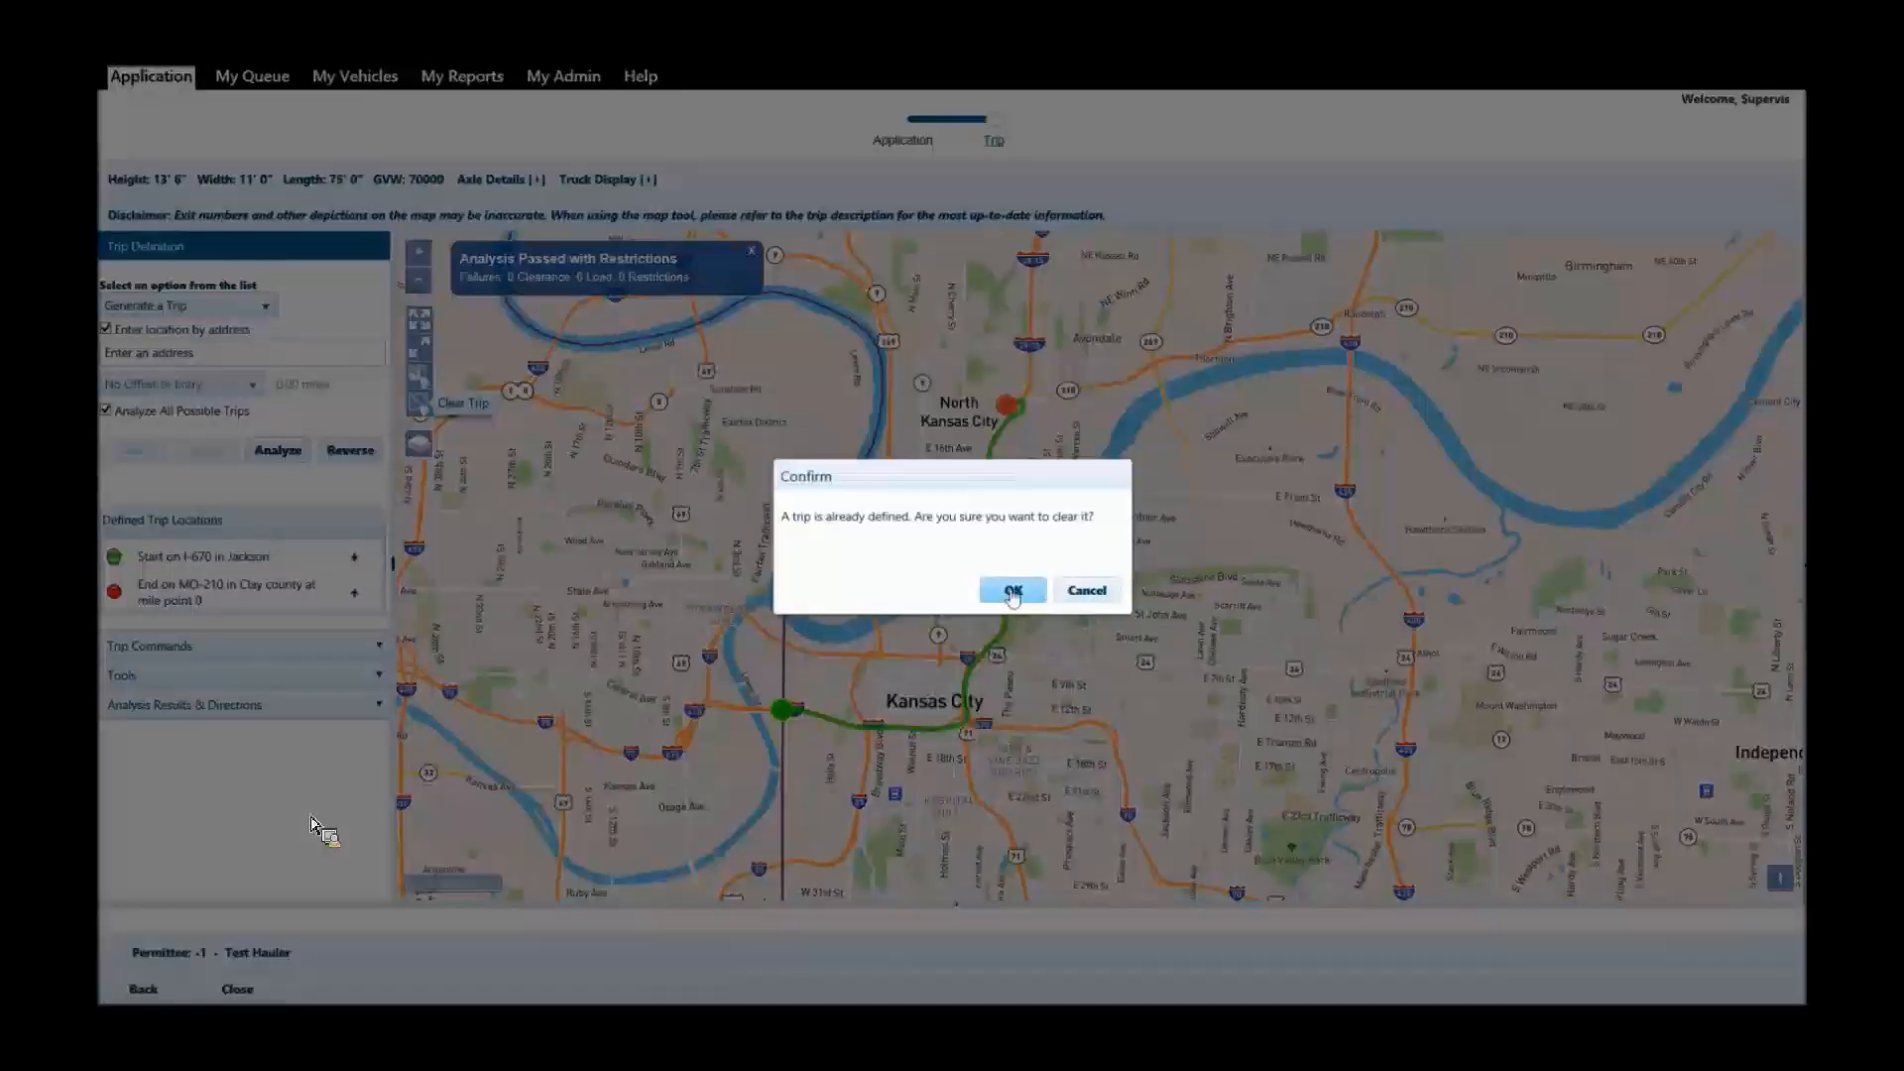
left_click(1013, 591)
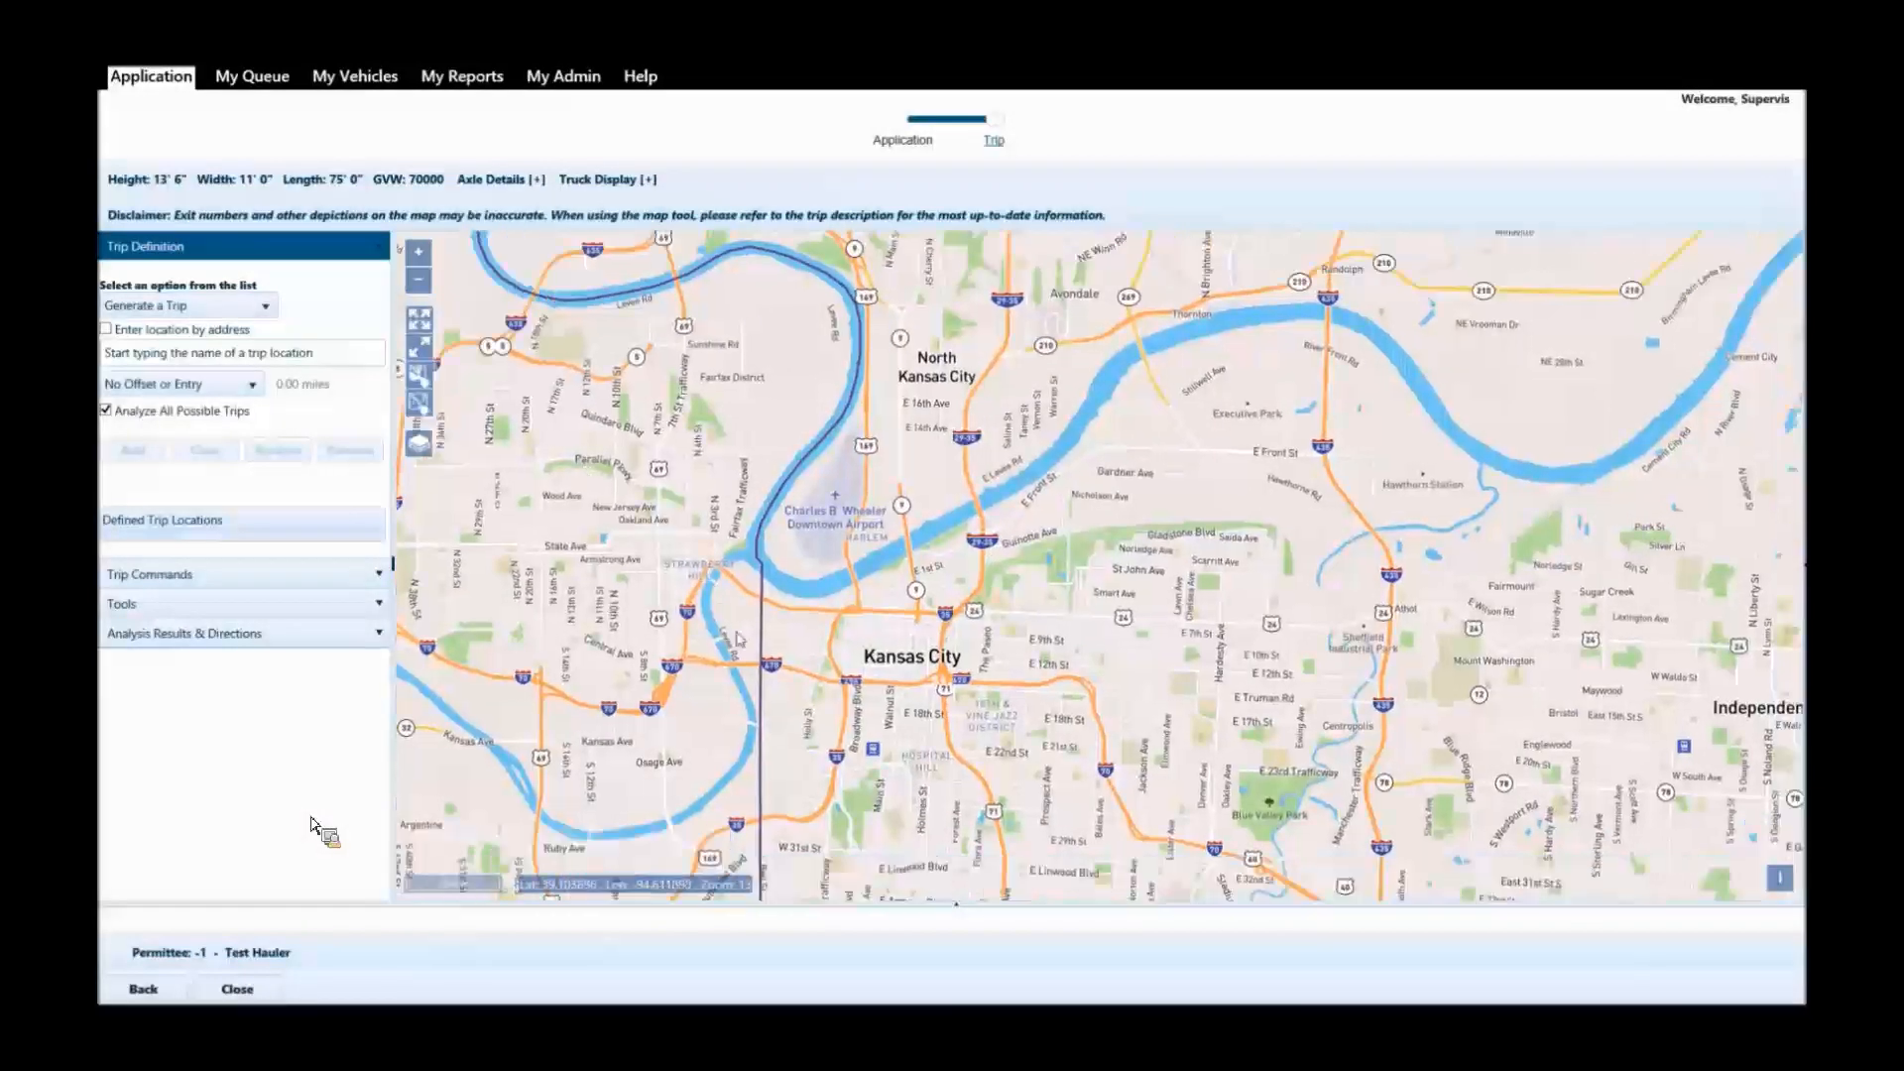
scroll(743, 655, "up", 1)
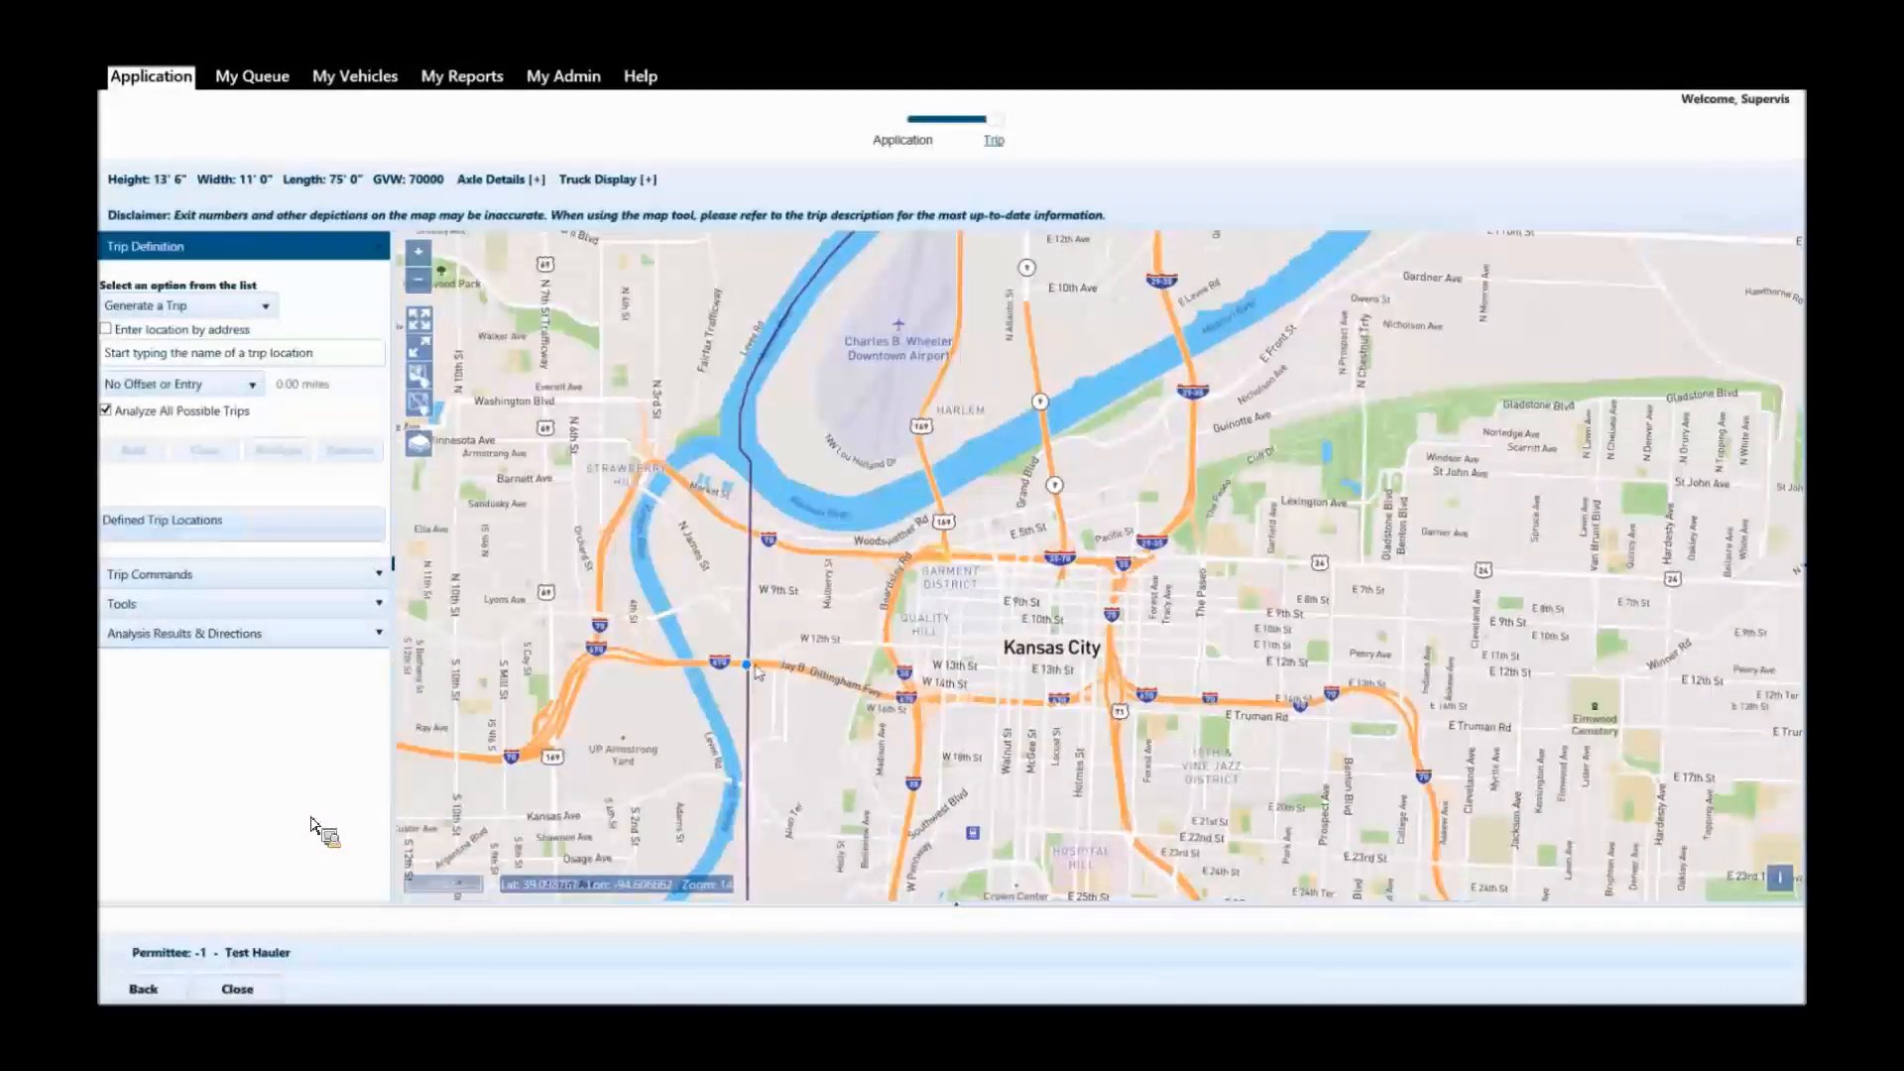
left_click(754, 667)
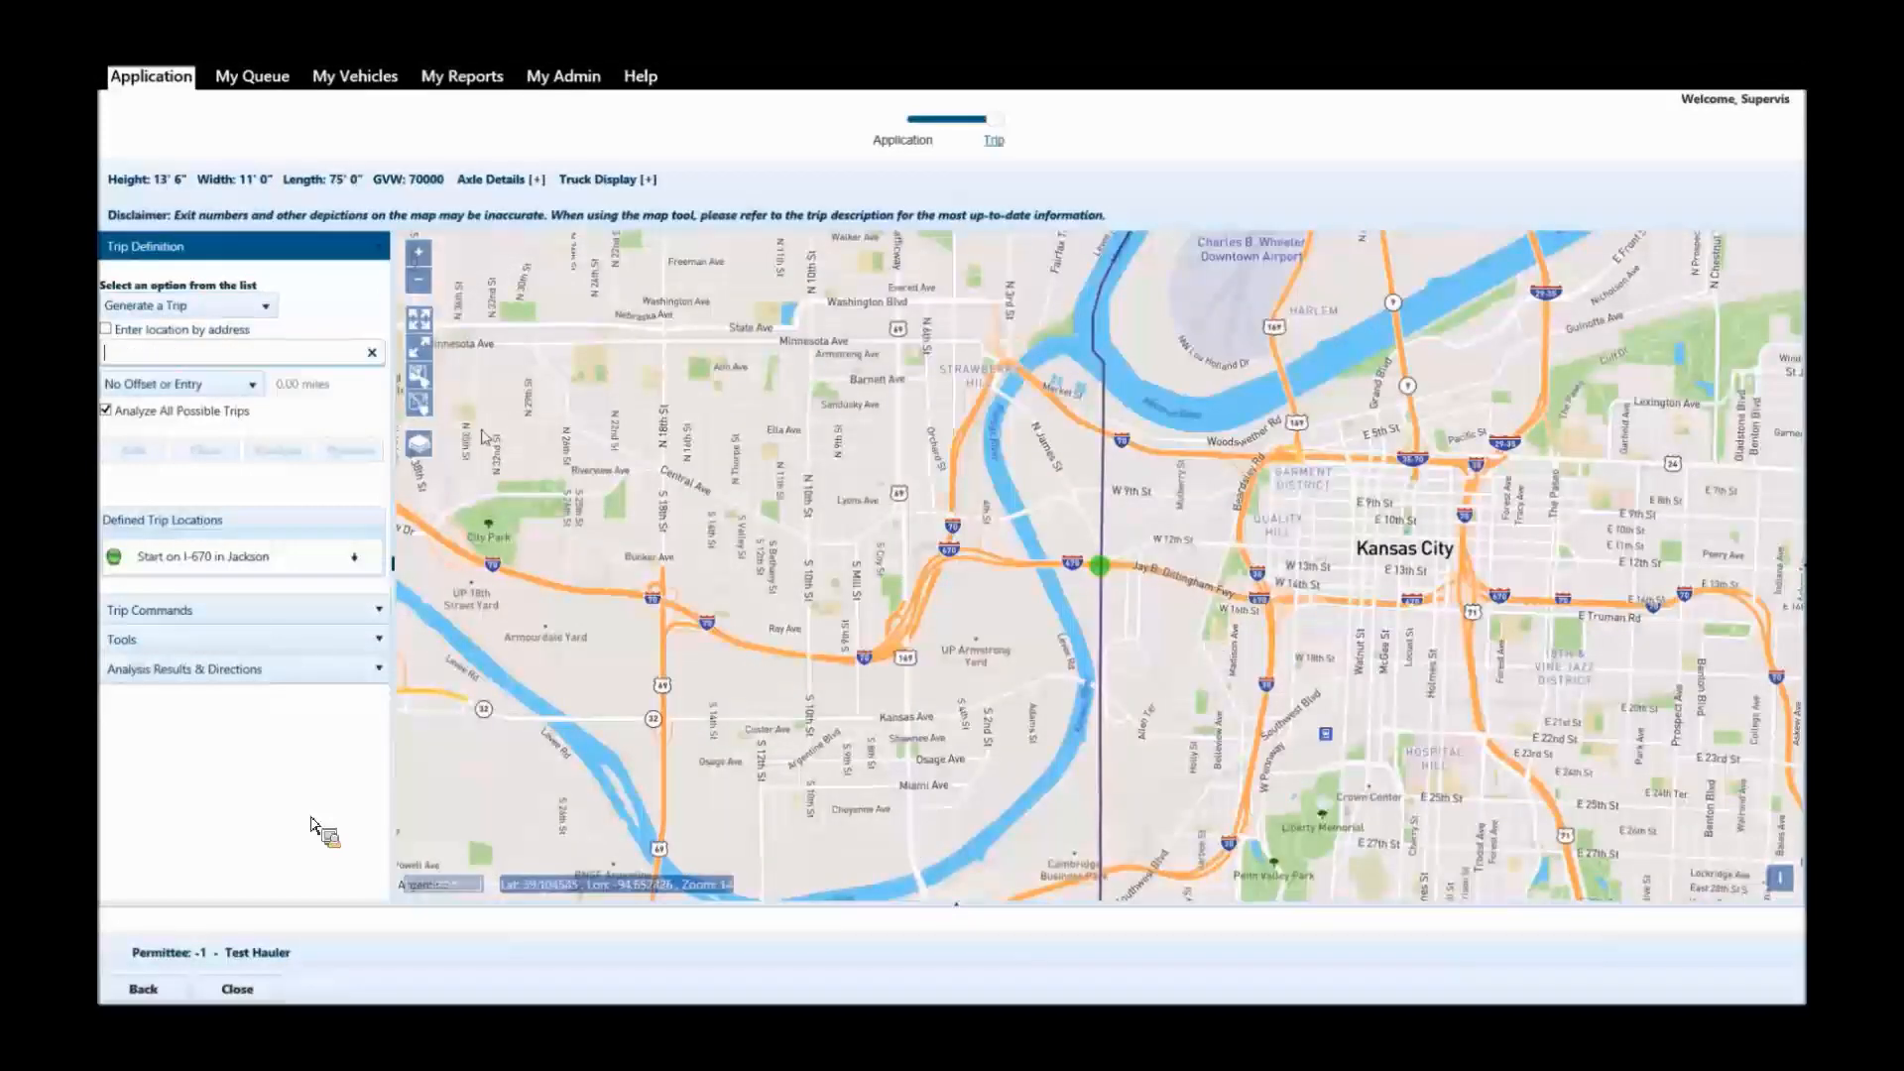
Place the trip's end point on the map where I-35 meets the Iowa border and analyze the trip.
left_click(420, 319)
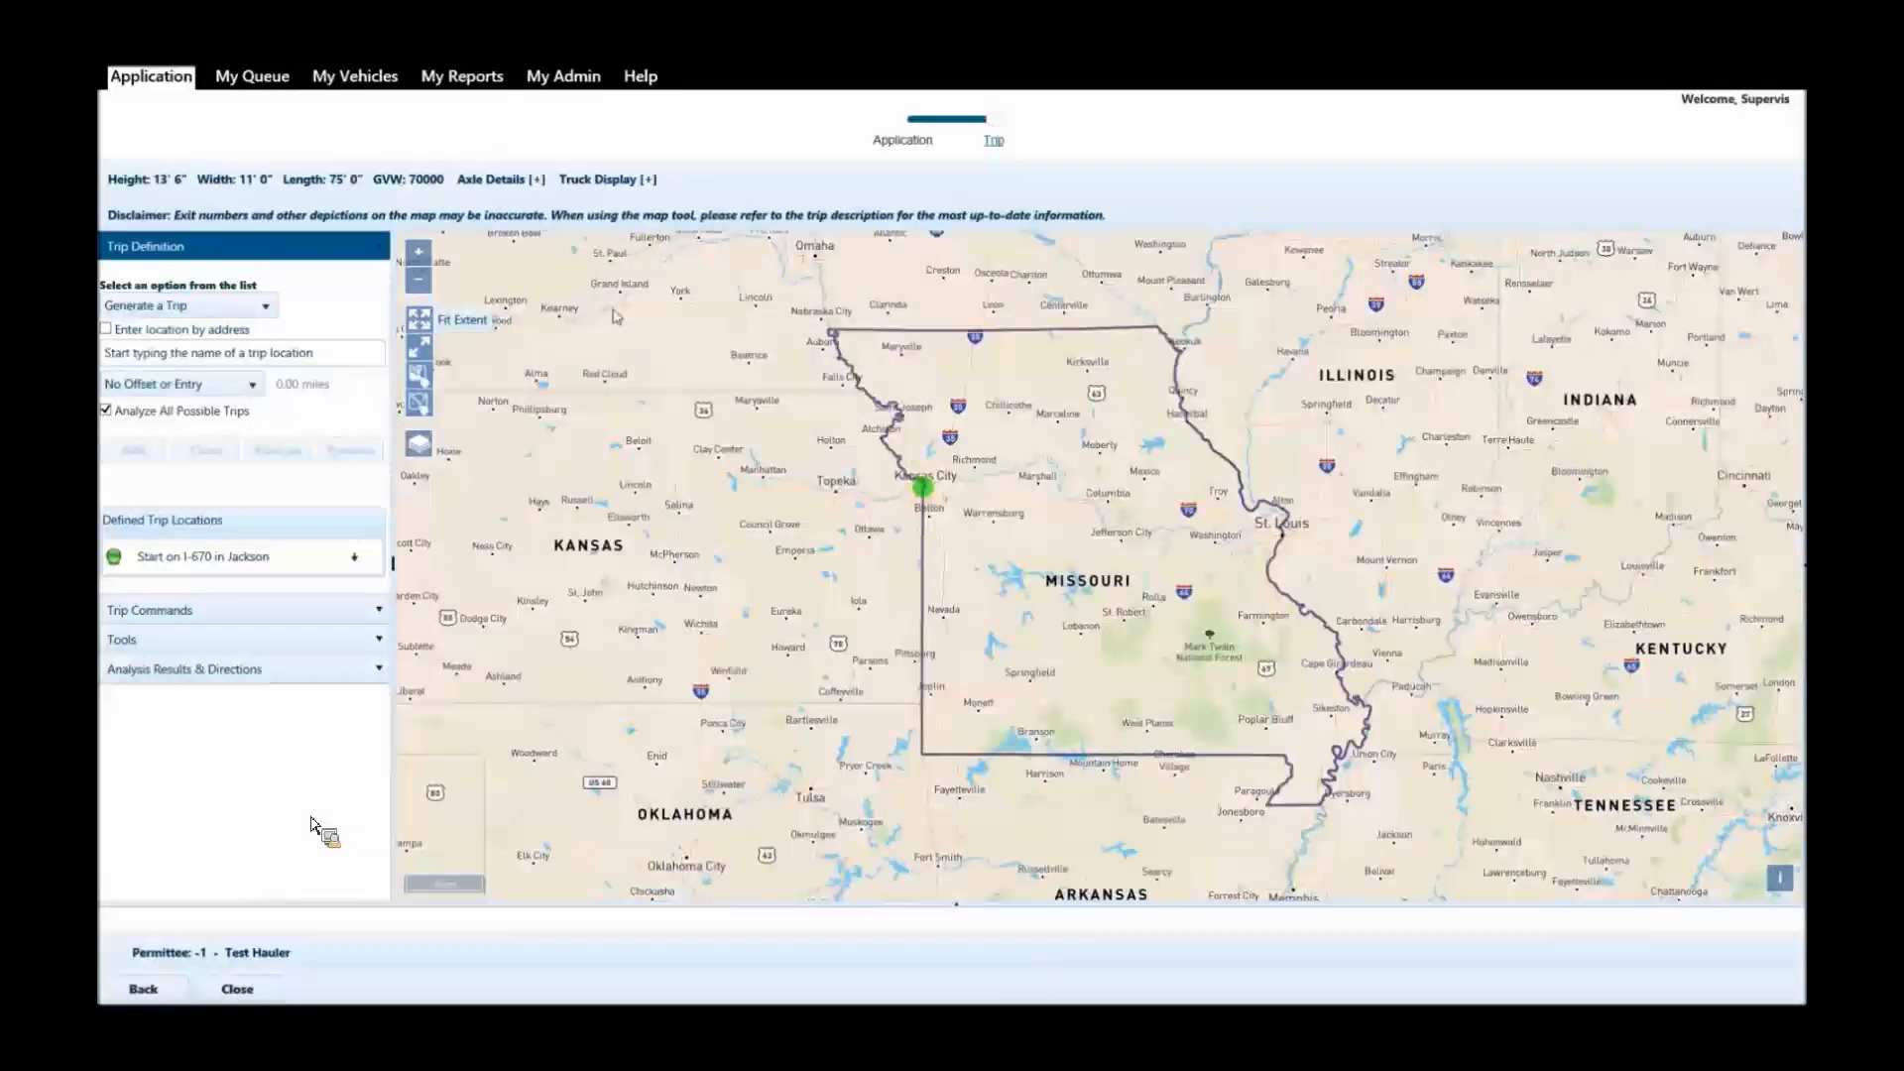
scroll(967, 314, "up", 3)
scroll(1045, 452, "up", 1)
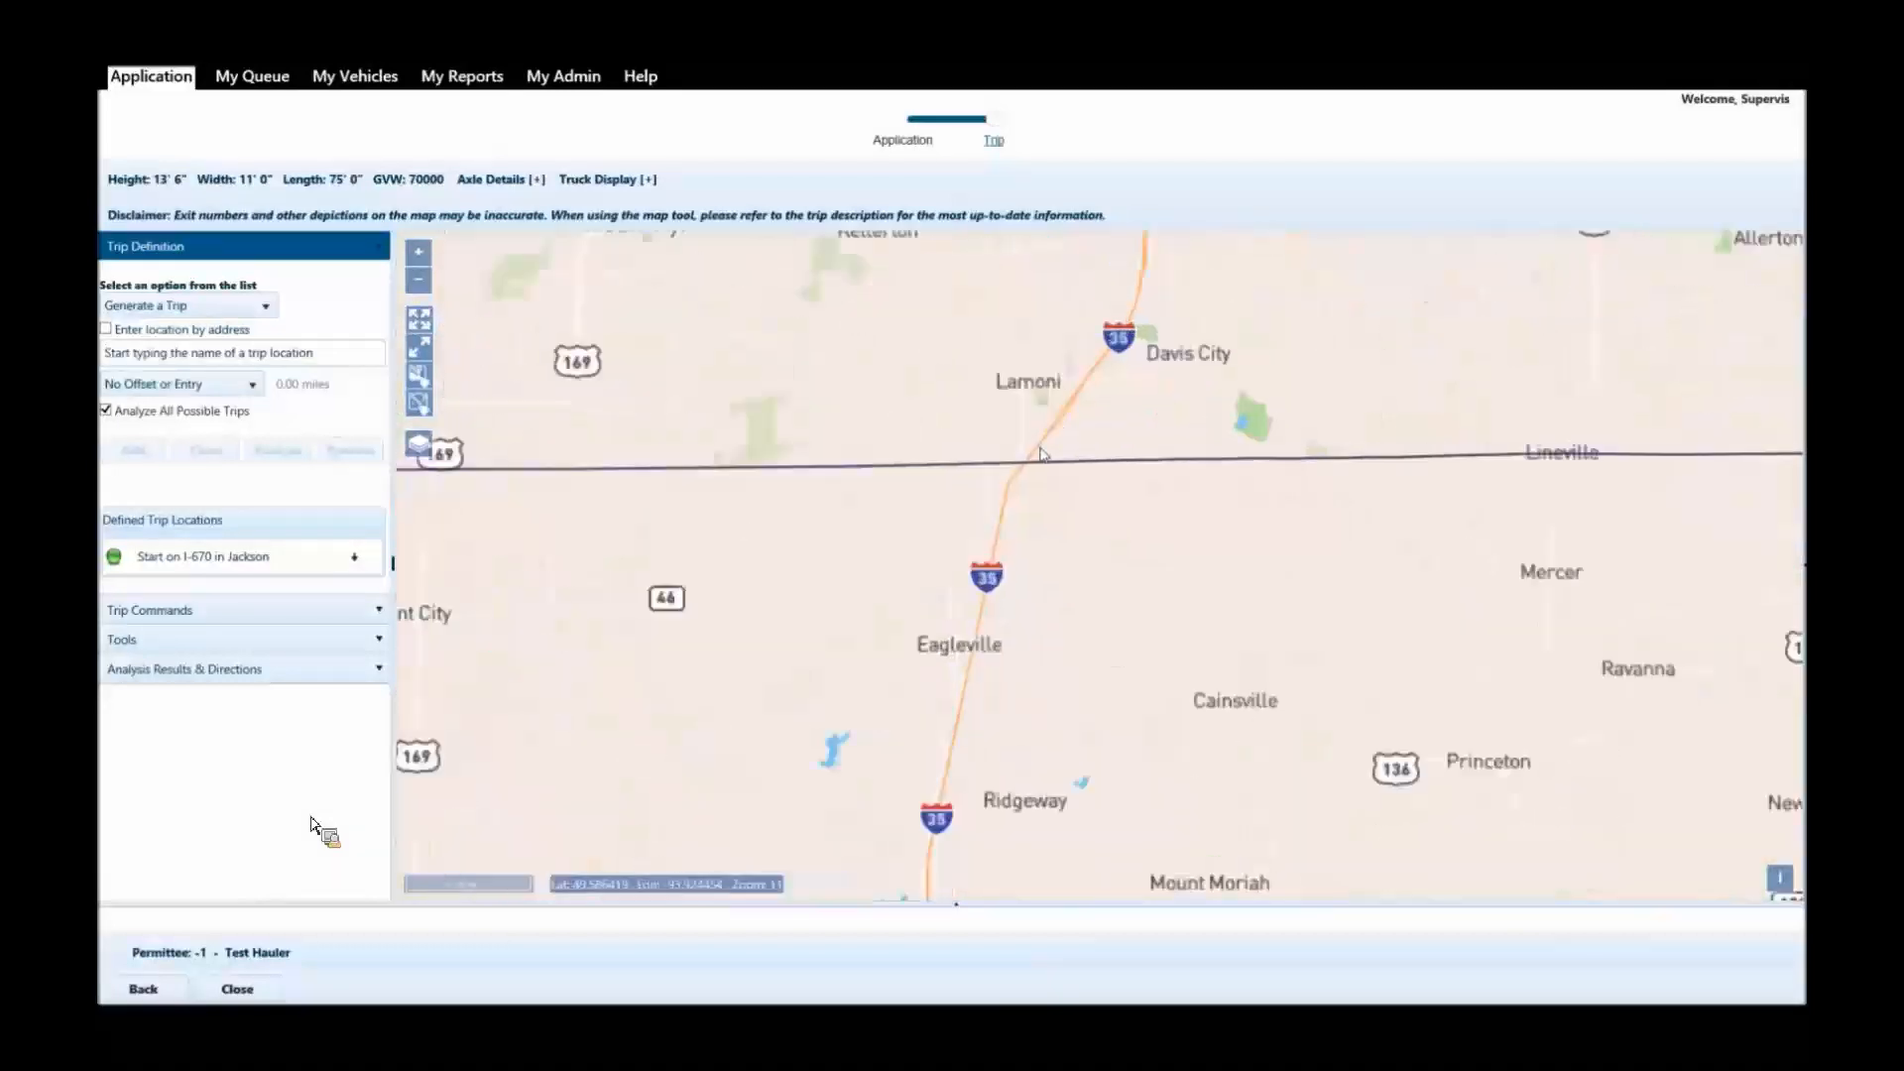
left_click(1024, 473)
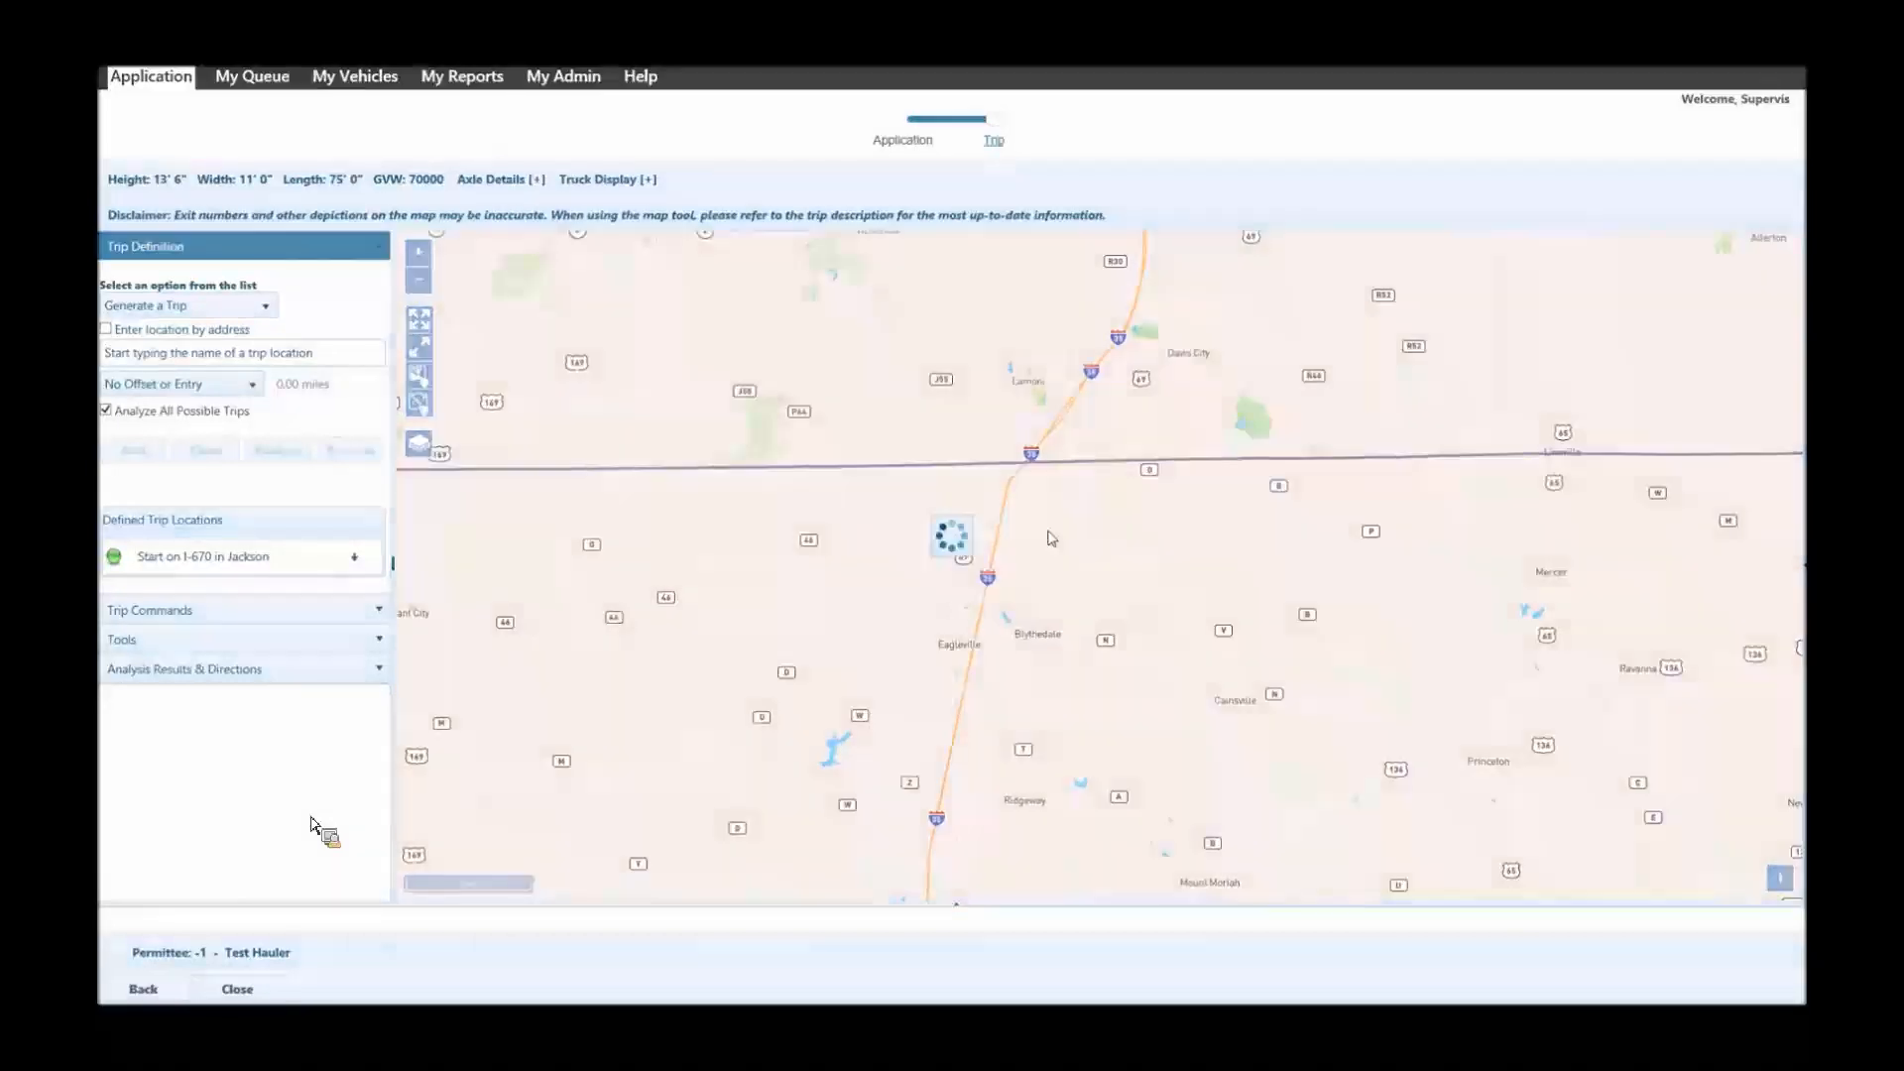
left_click(303, 455)
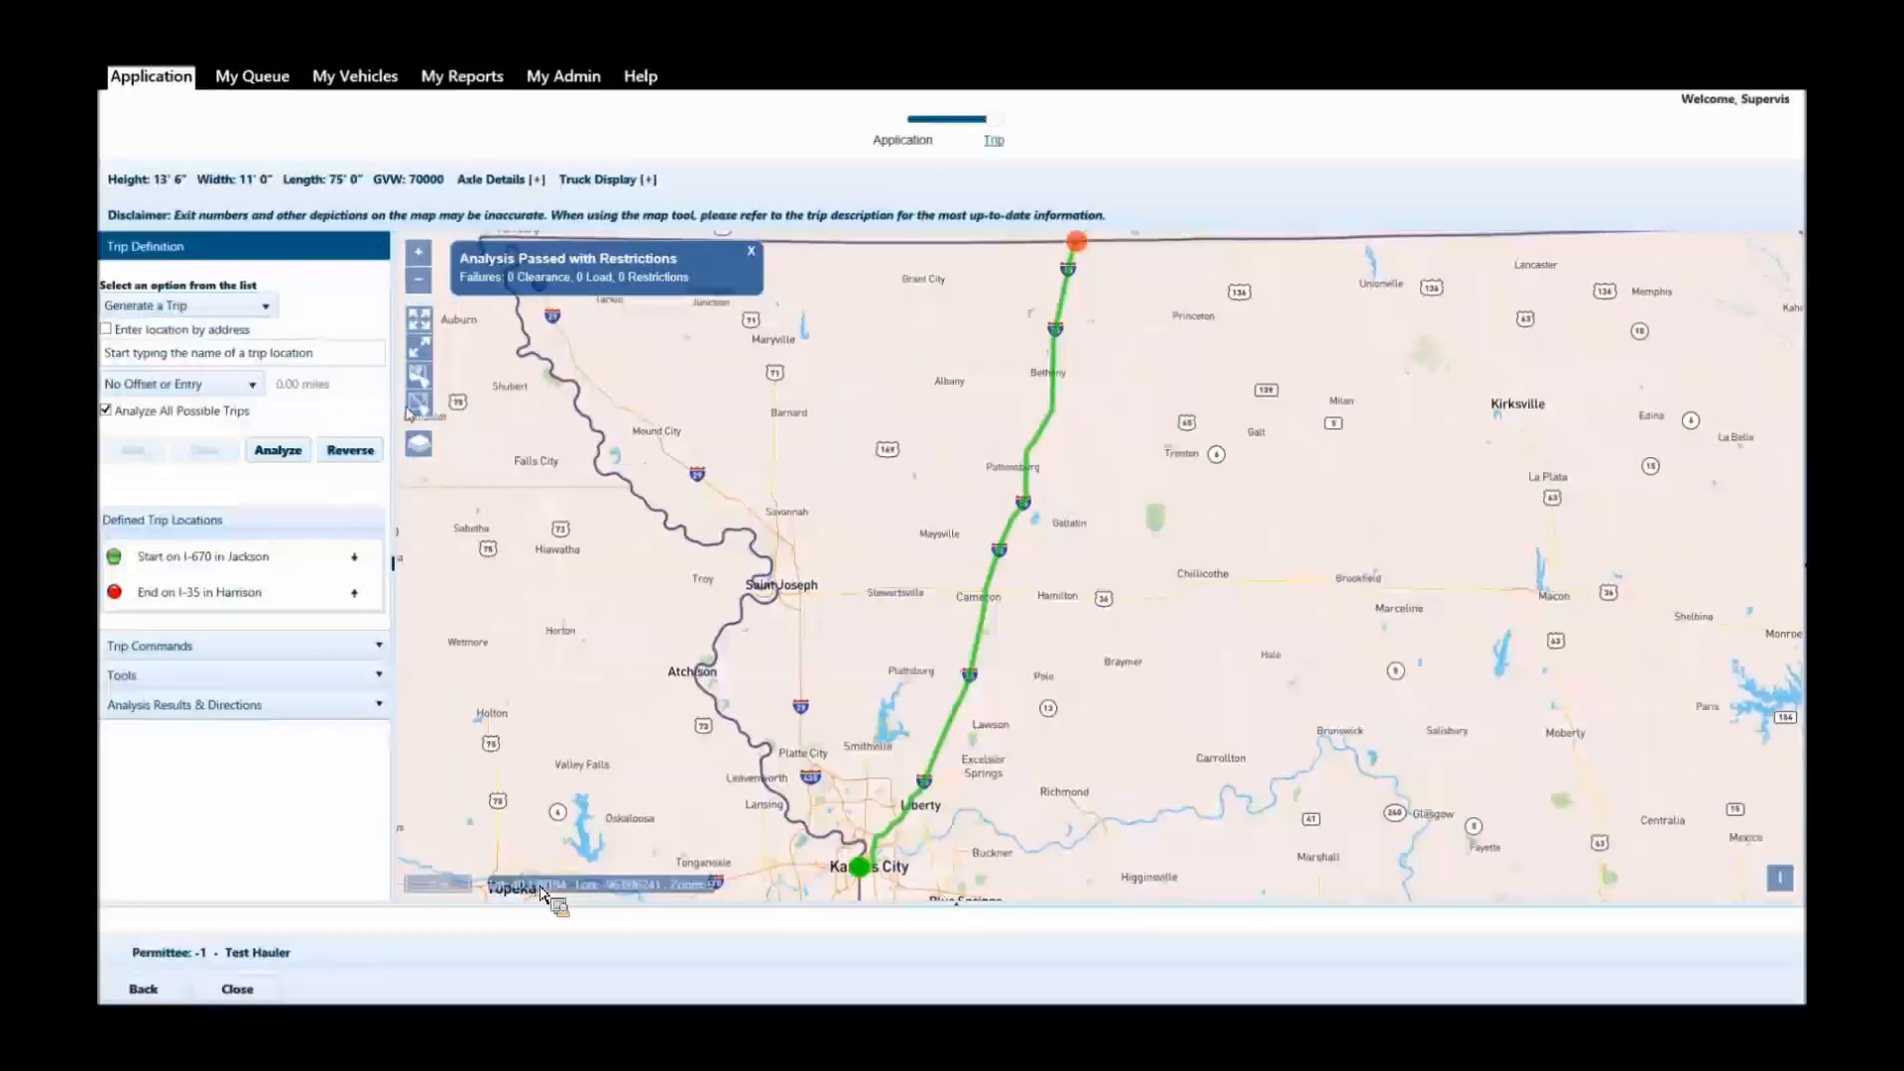
mouse_move(593, 1008)
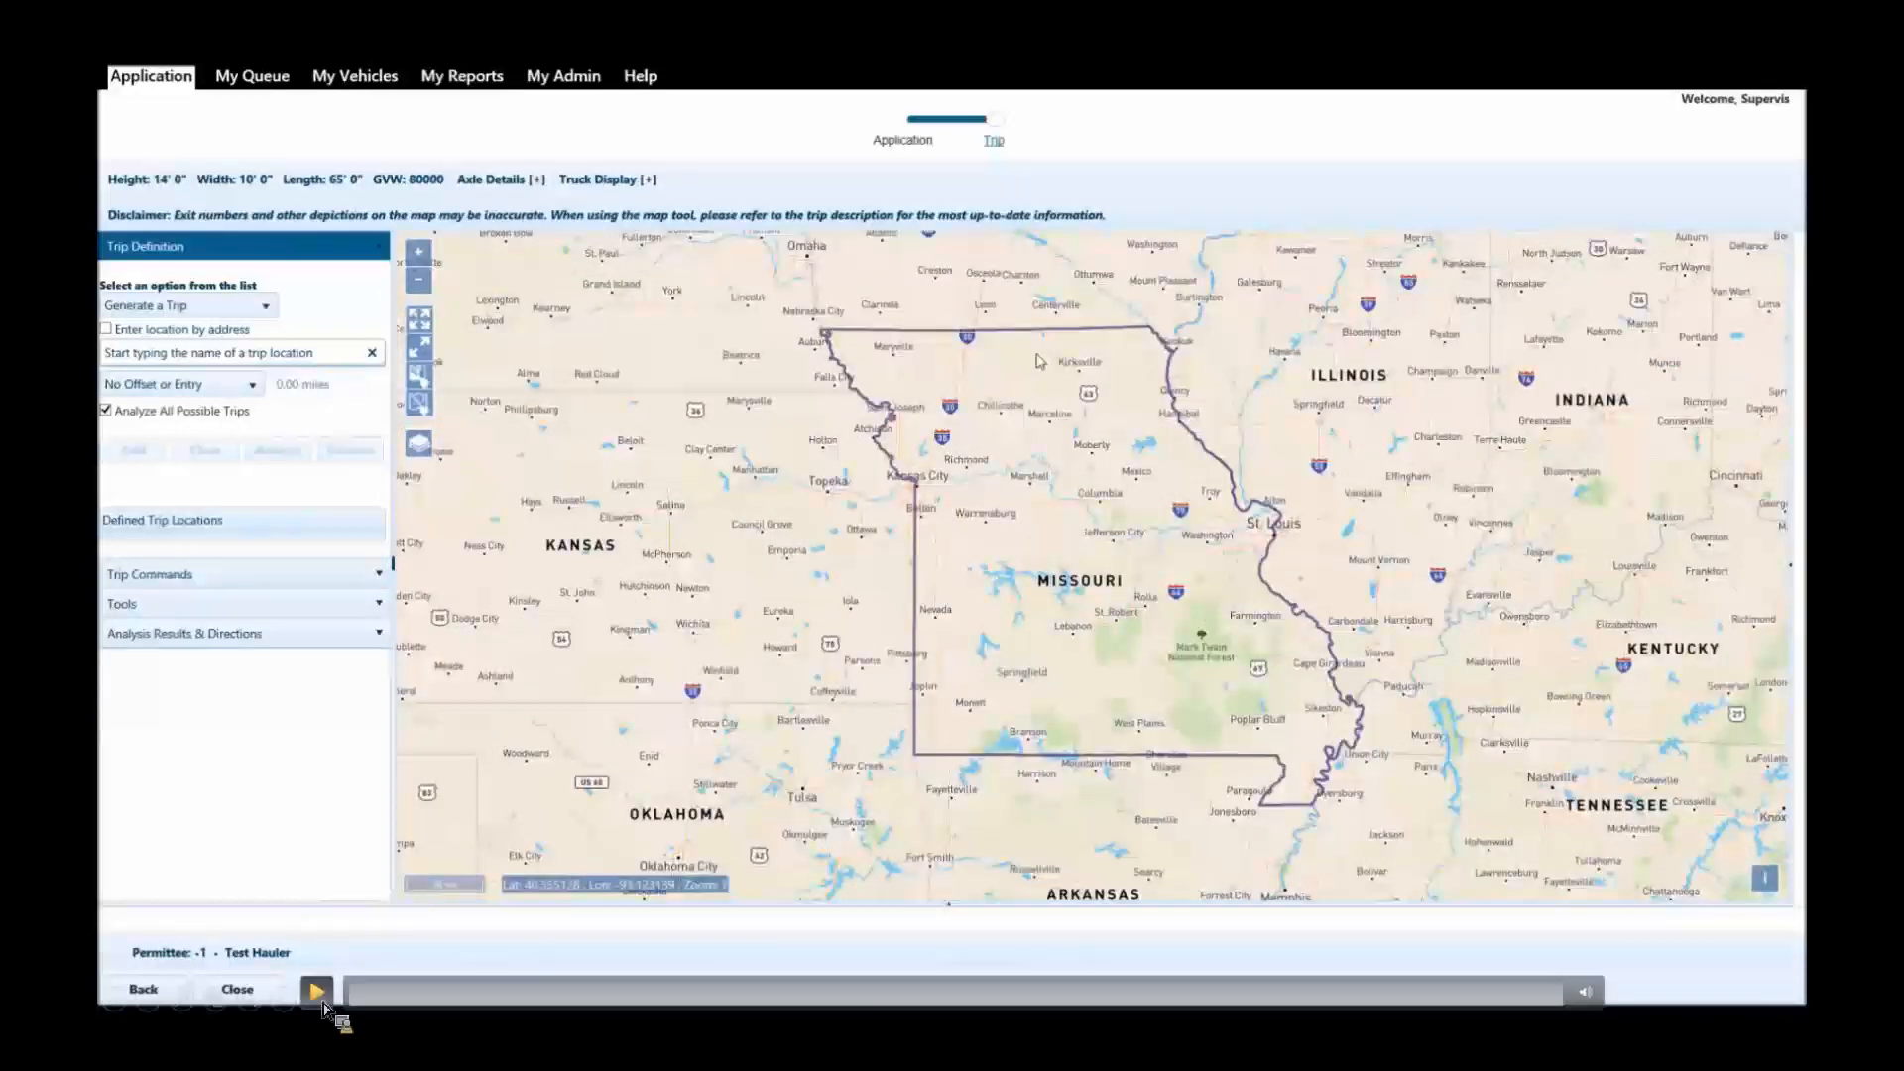
left_click(326, 1000)
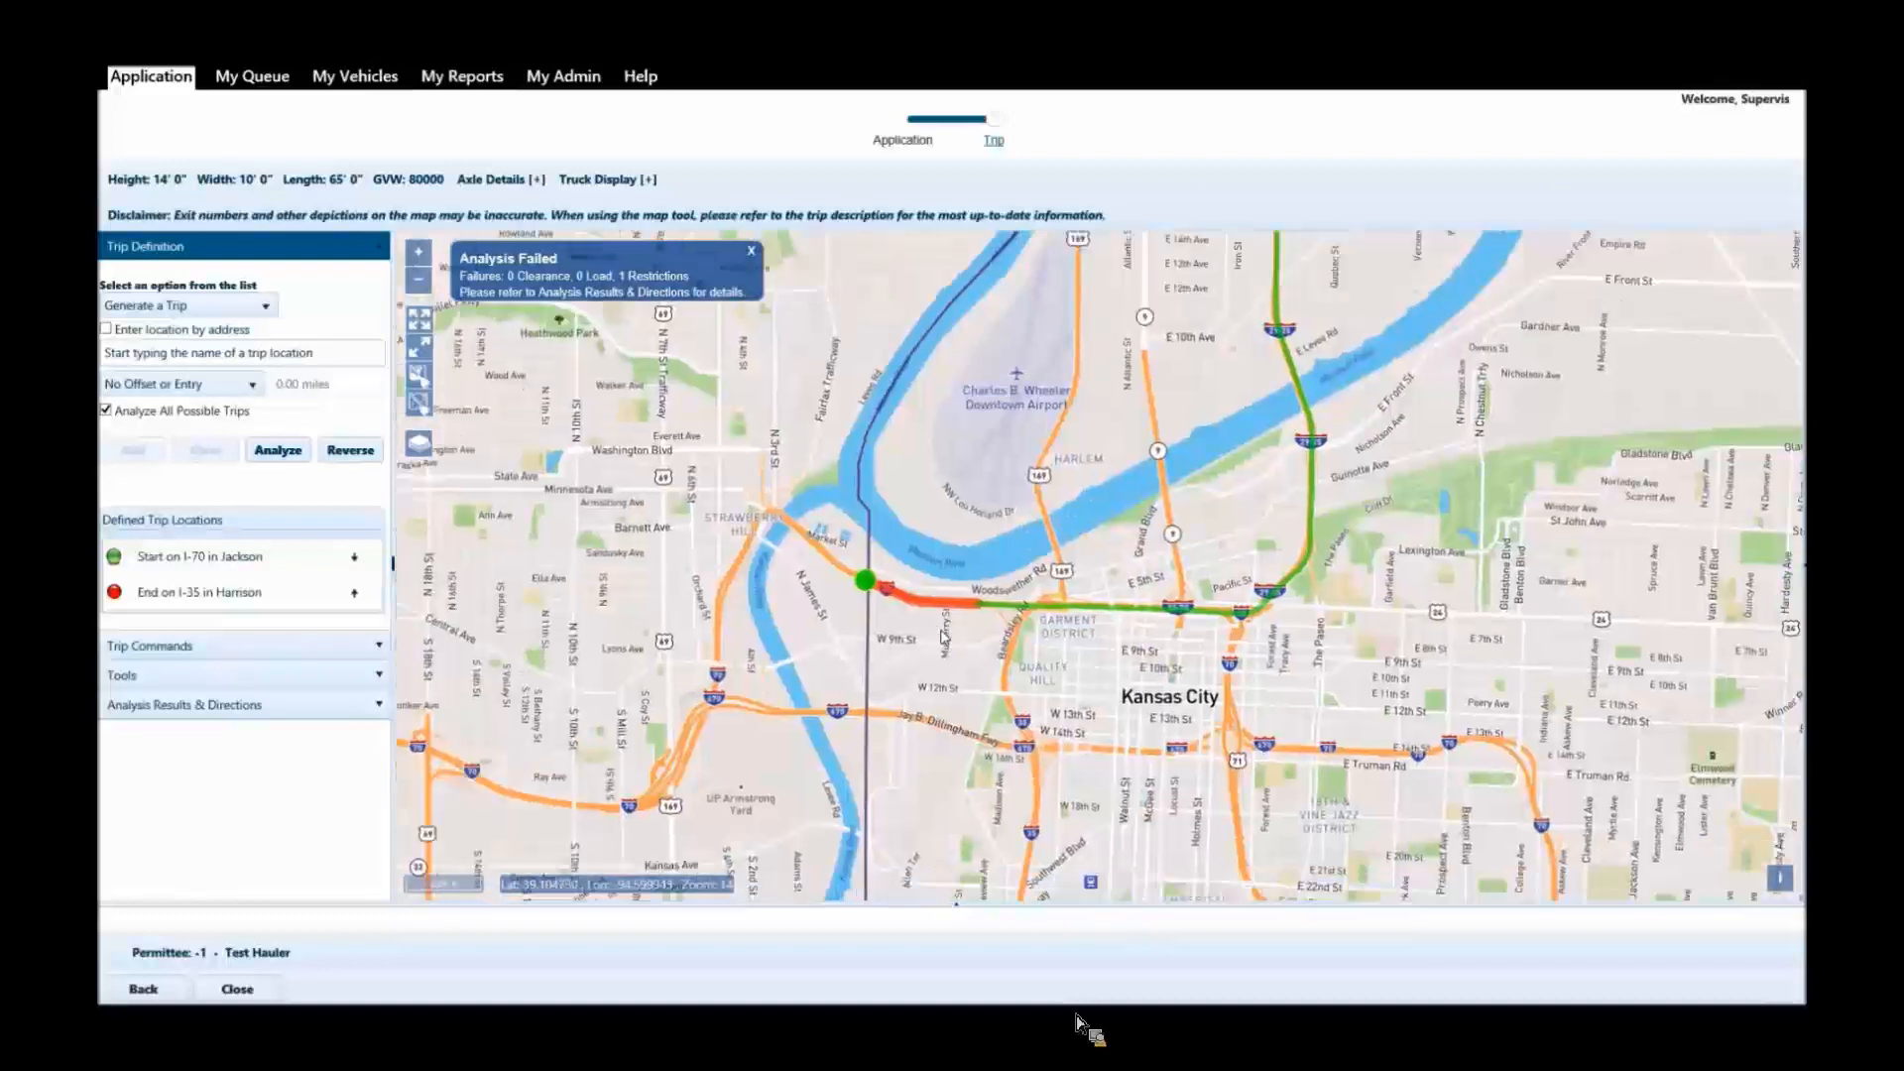
Clear the whole defined trip between I-70 in Jackson and I-35 in Harrison from the map.
left_click(418, 404)
left_click(1012, 590)
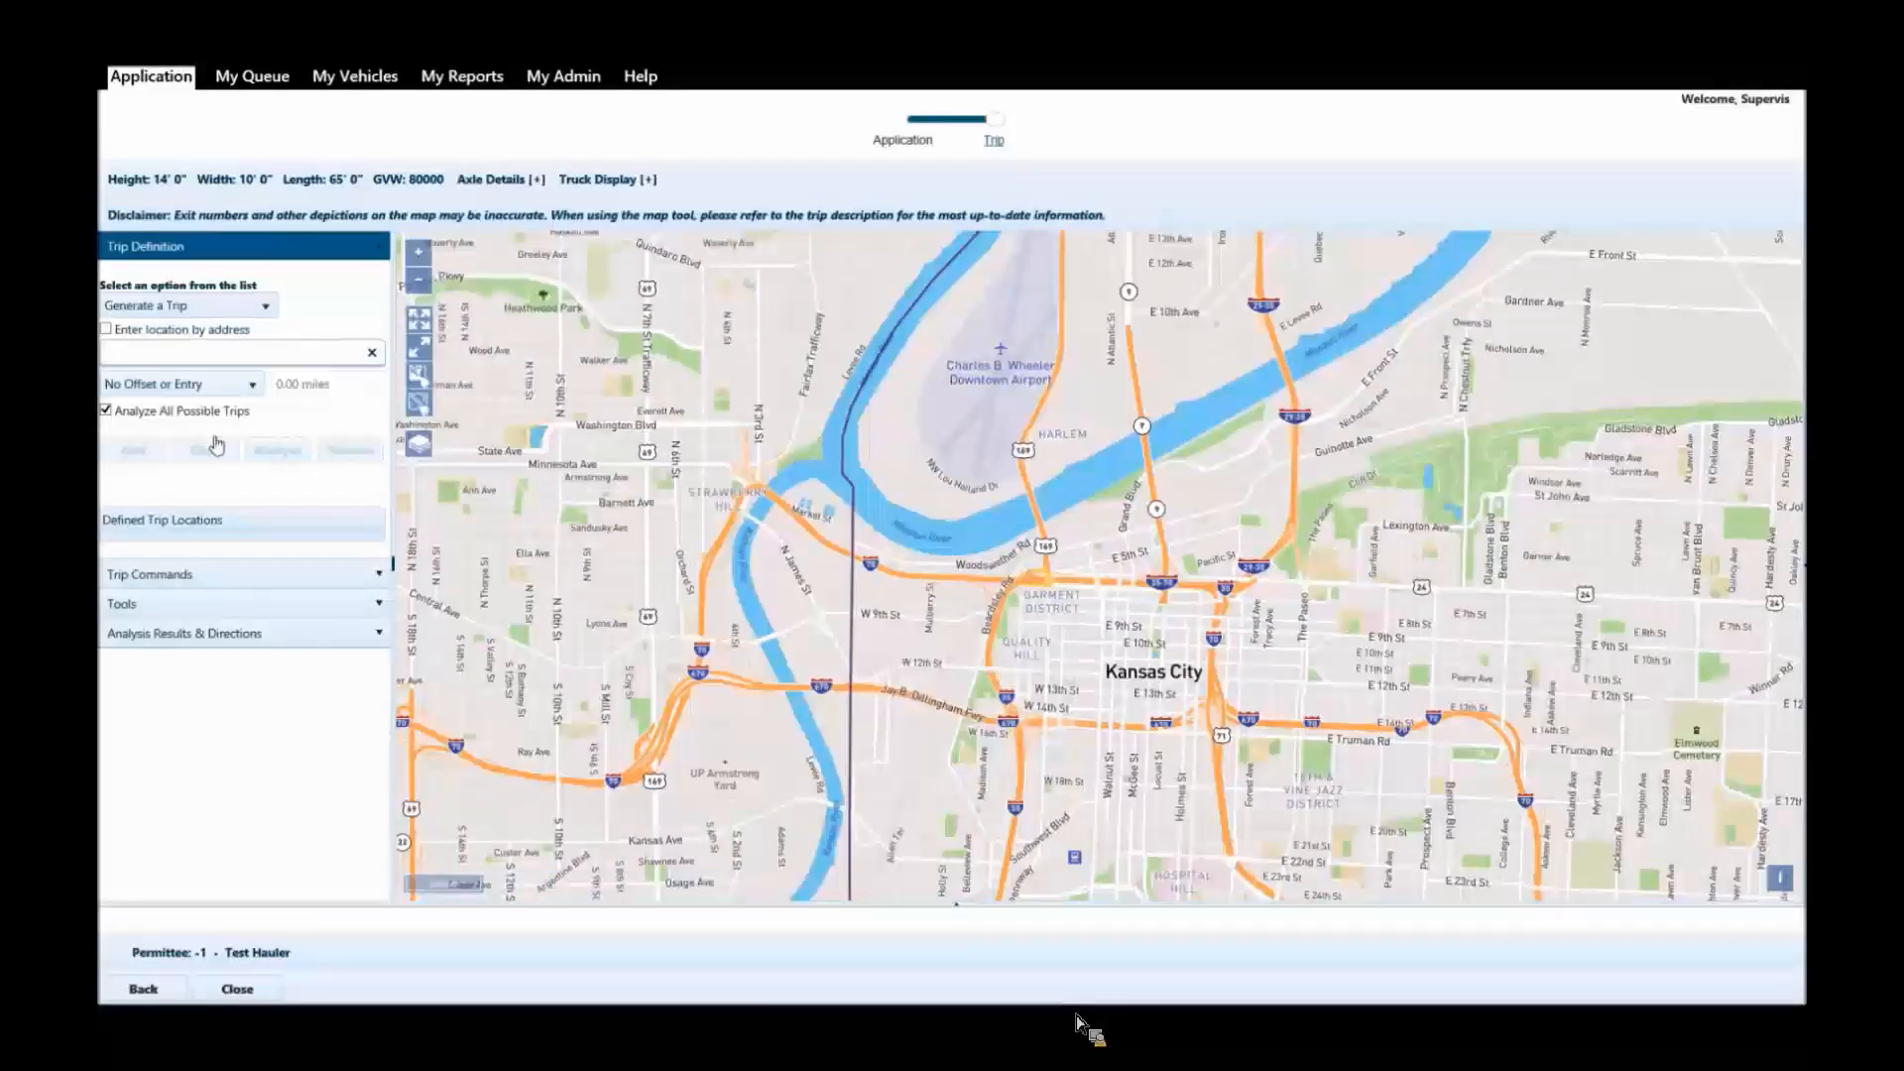
Use the Display Limitations tool to analyze only Restrictions for Jackson county.
left_click(230, 614)
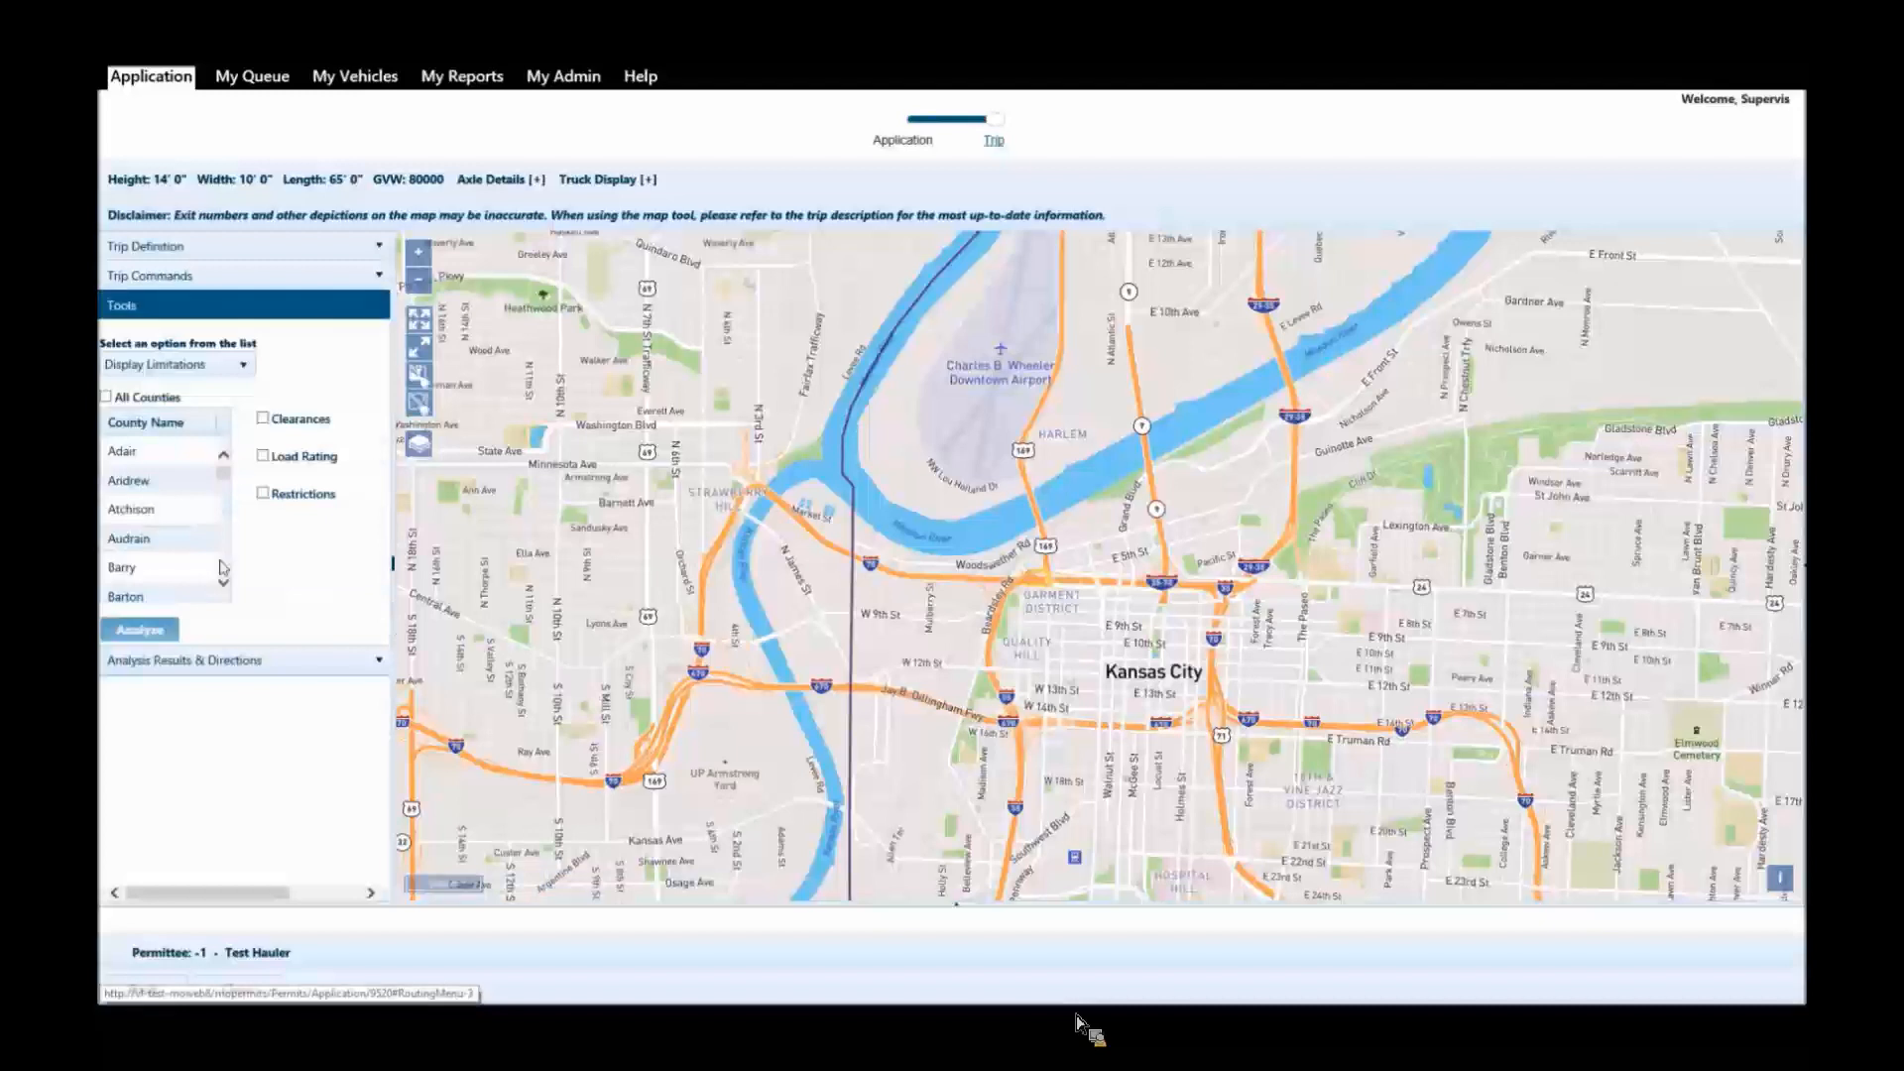
left_click_drag(225, 472, 231, 518)
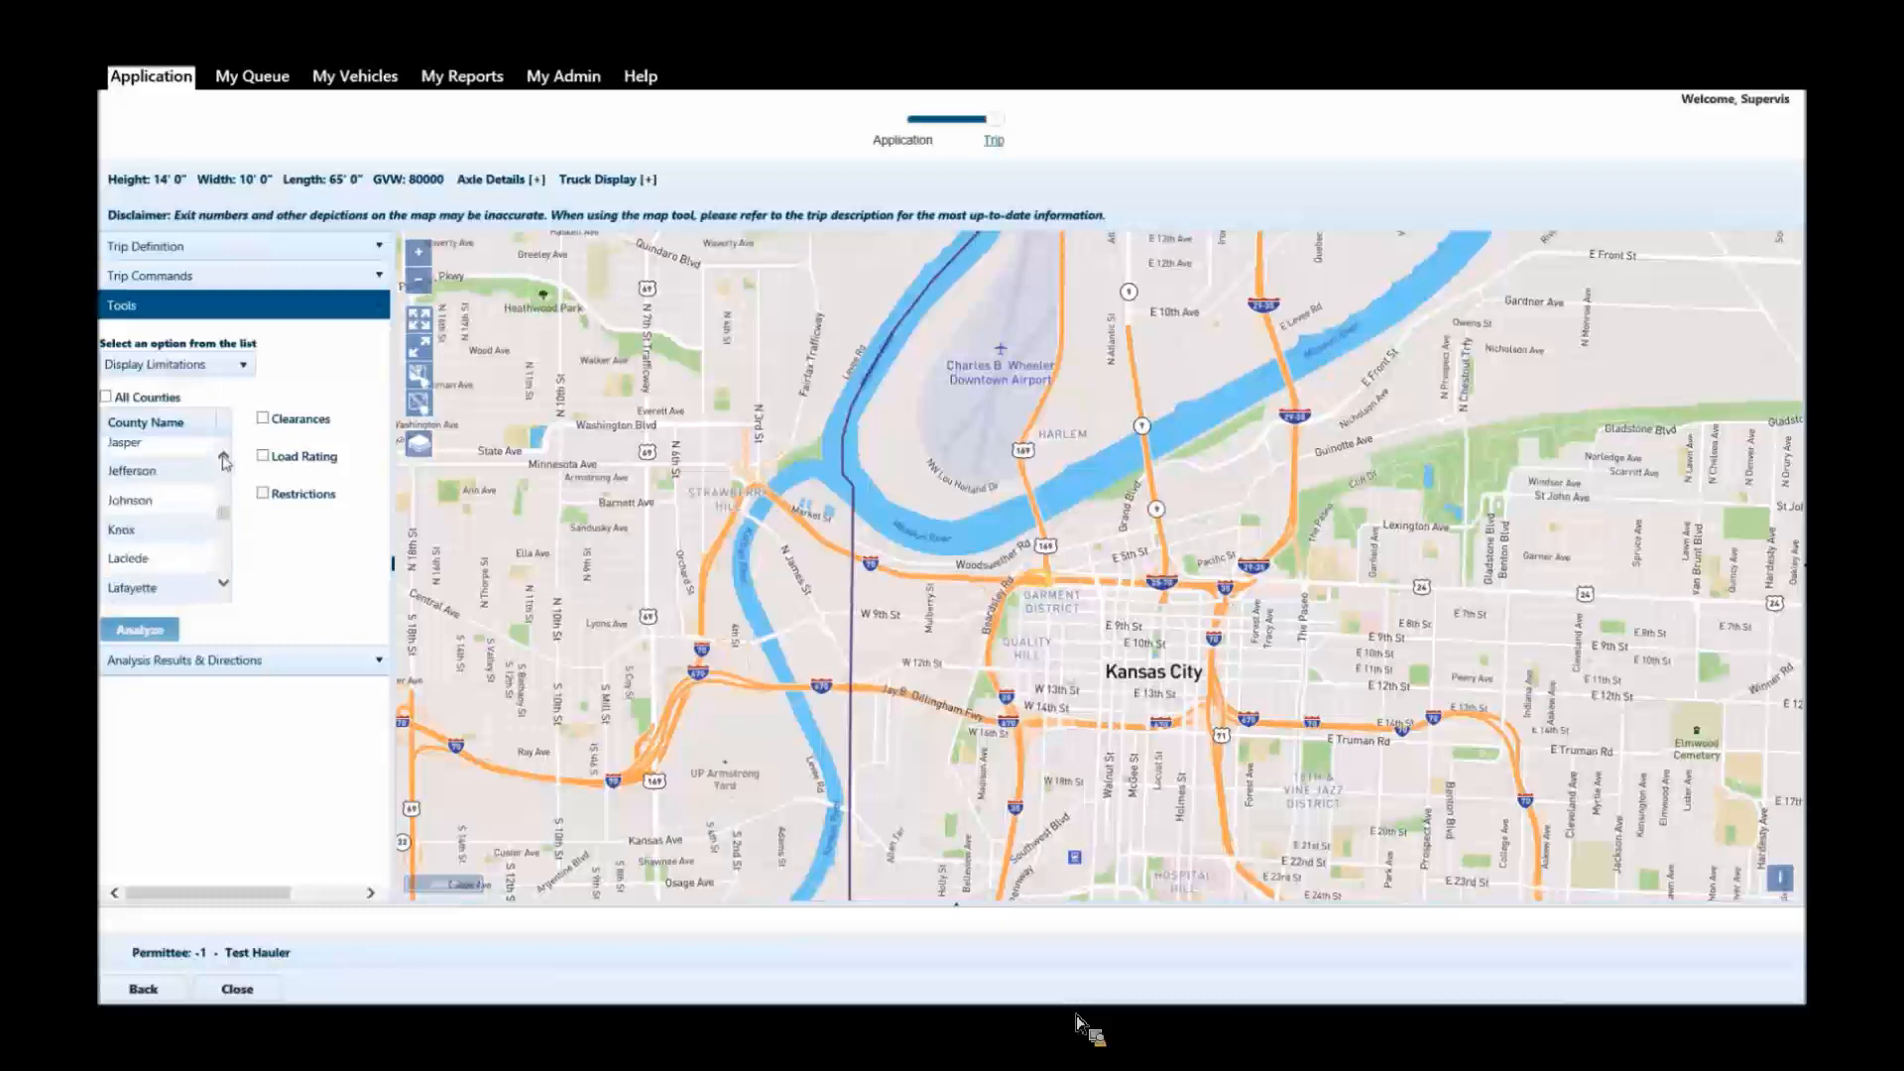
left_click(224, 458)
left_click(134, 496)
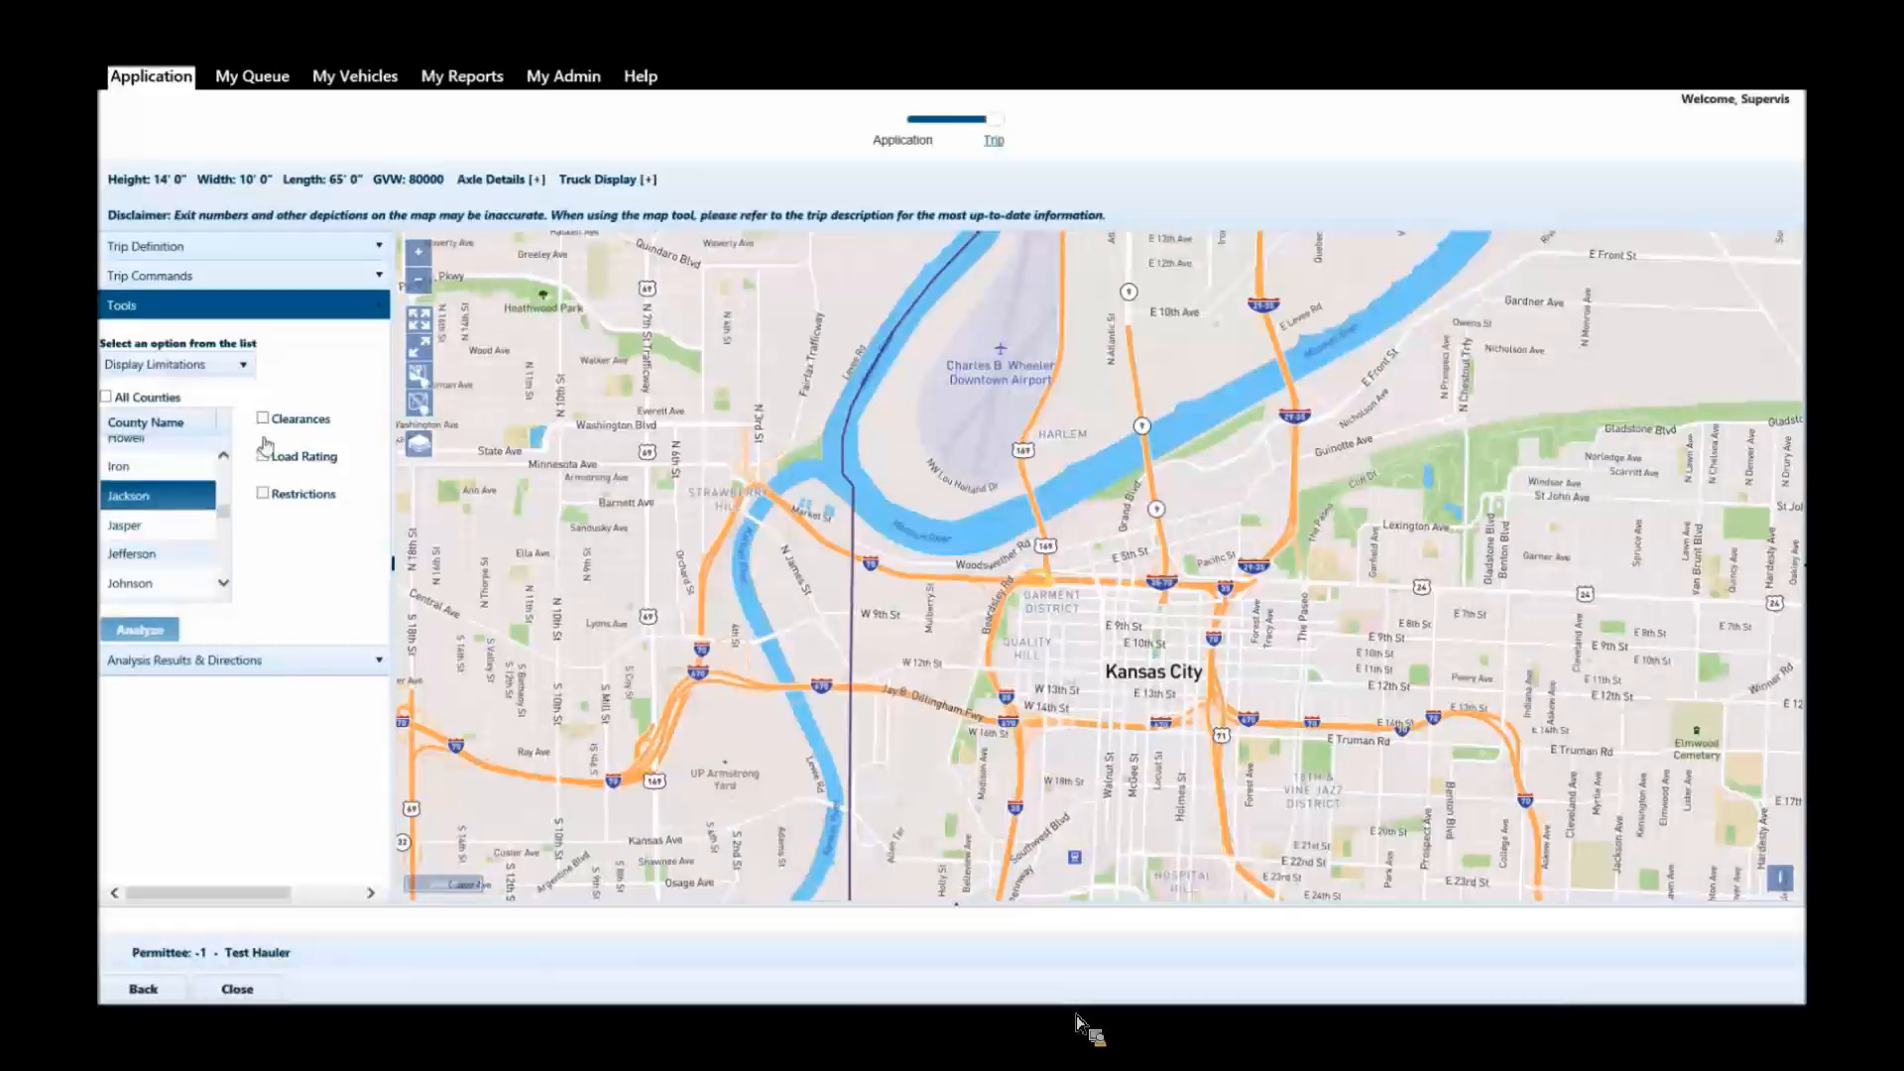
left_click(263, 493)
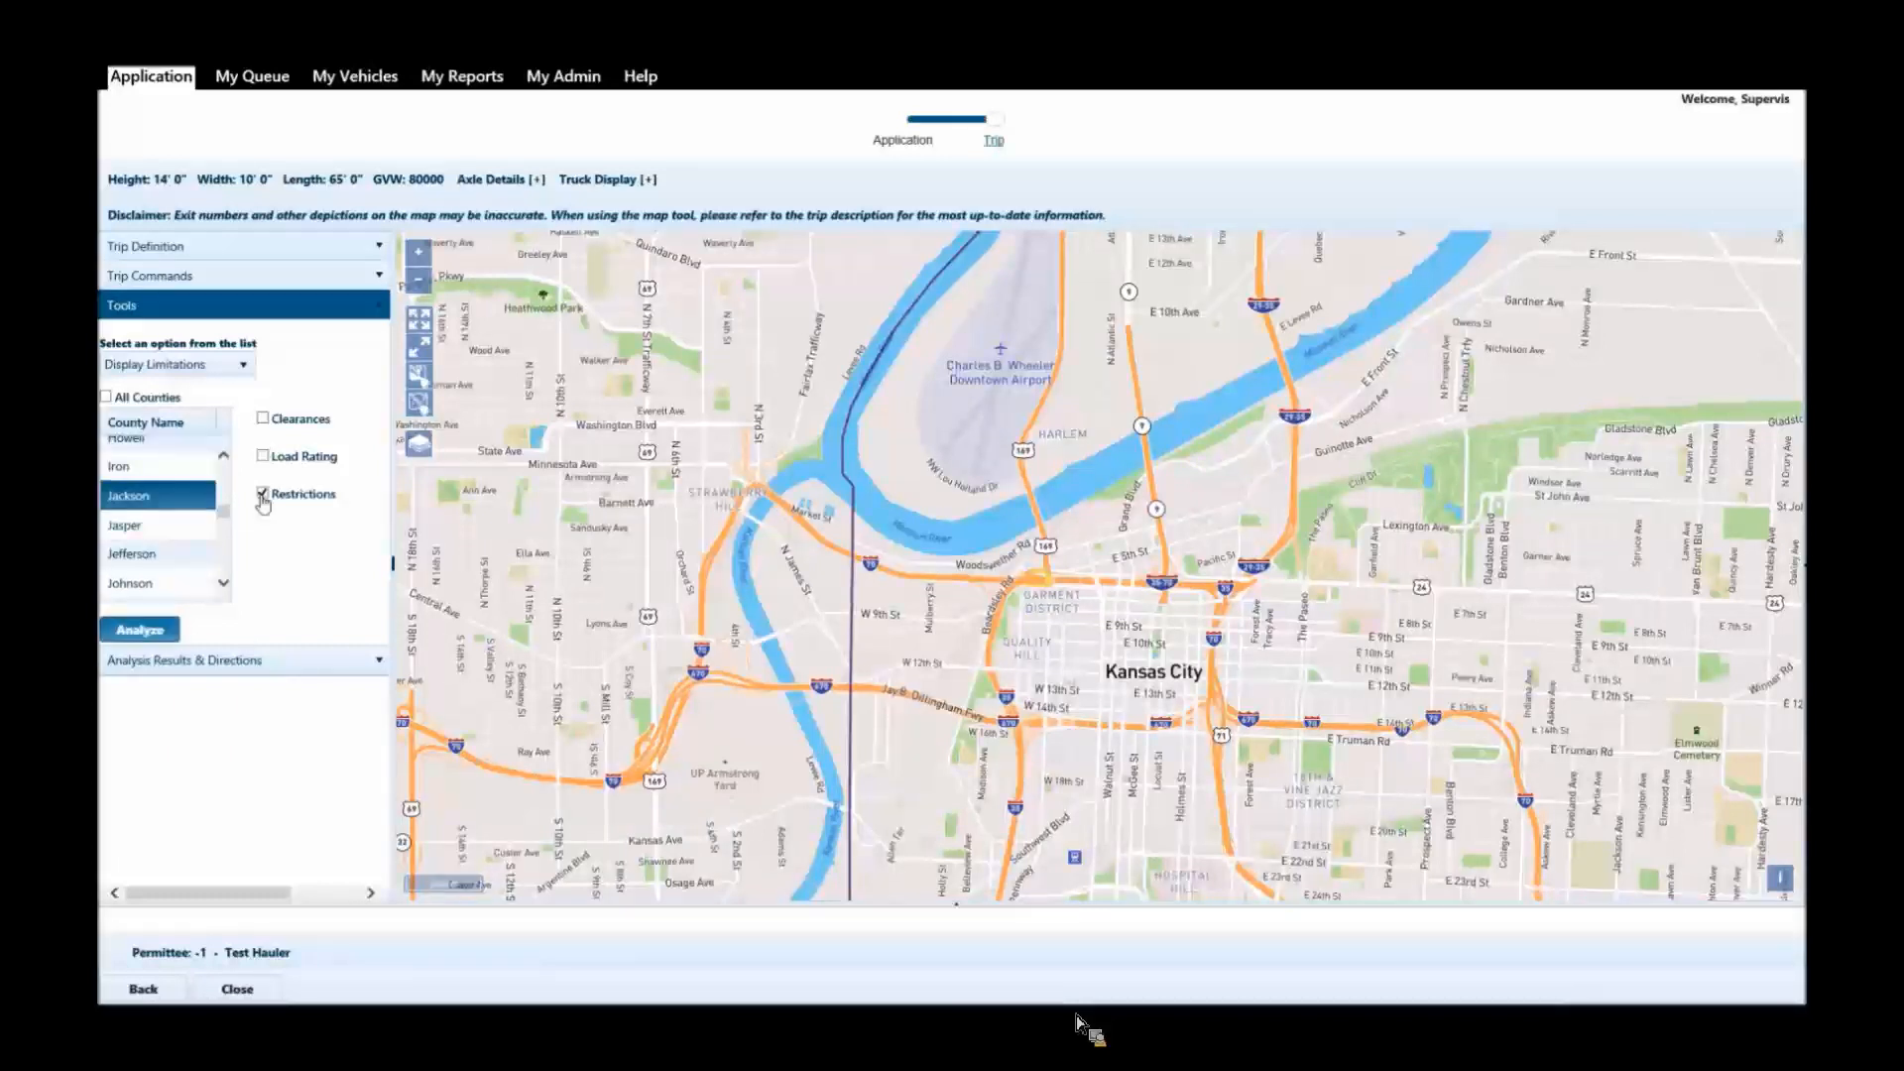
left_click(149, 631)
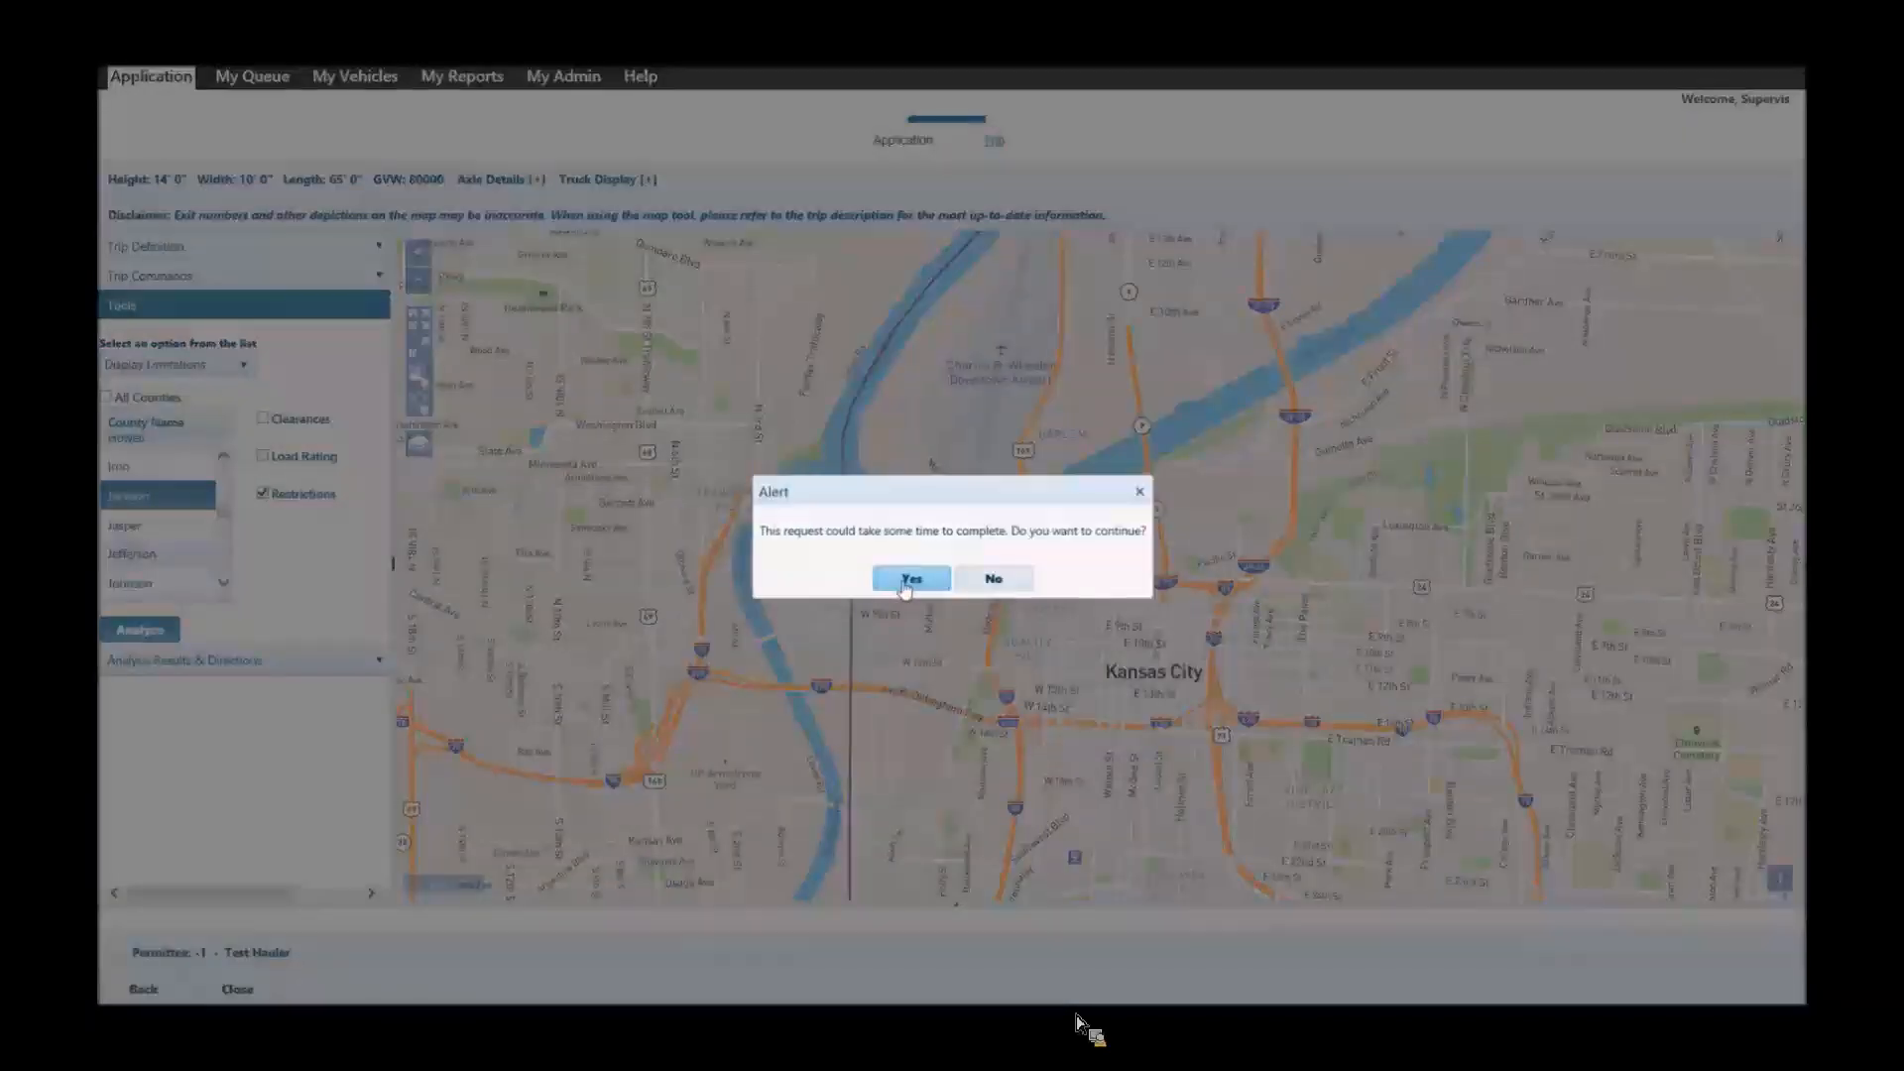
left_click(908, 581)
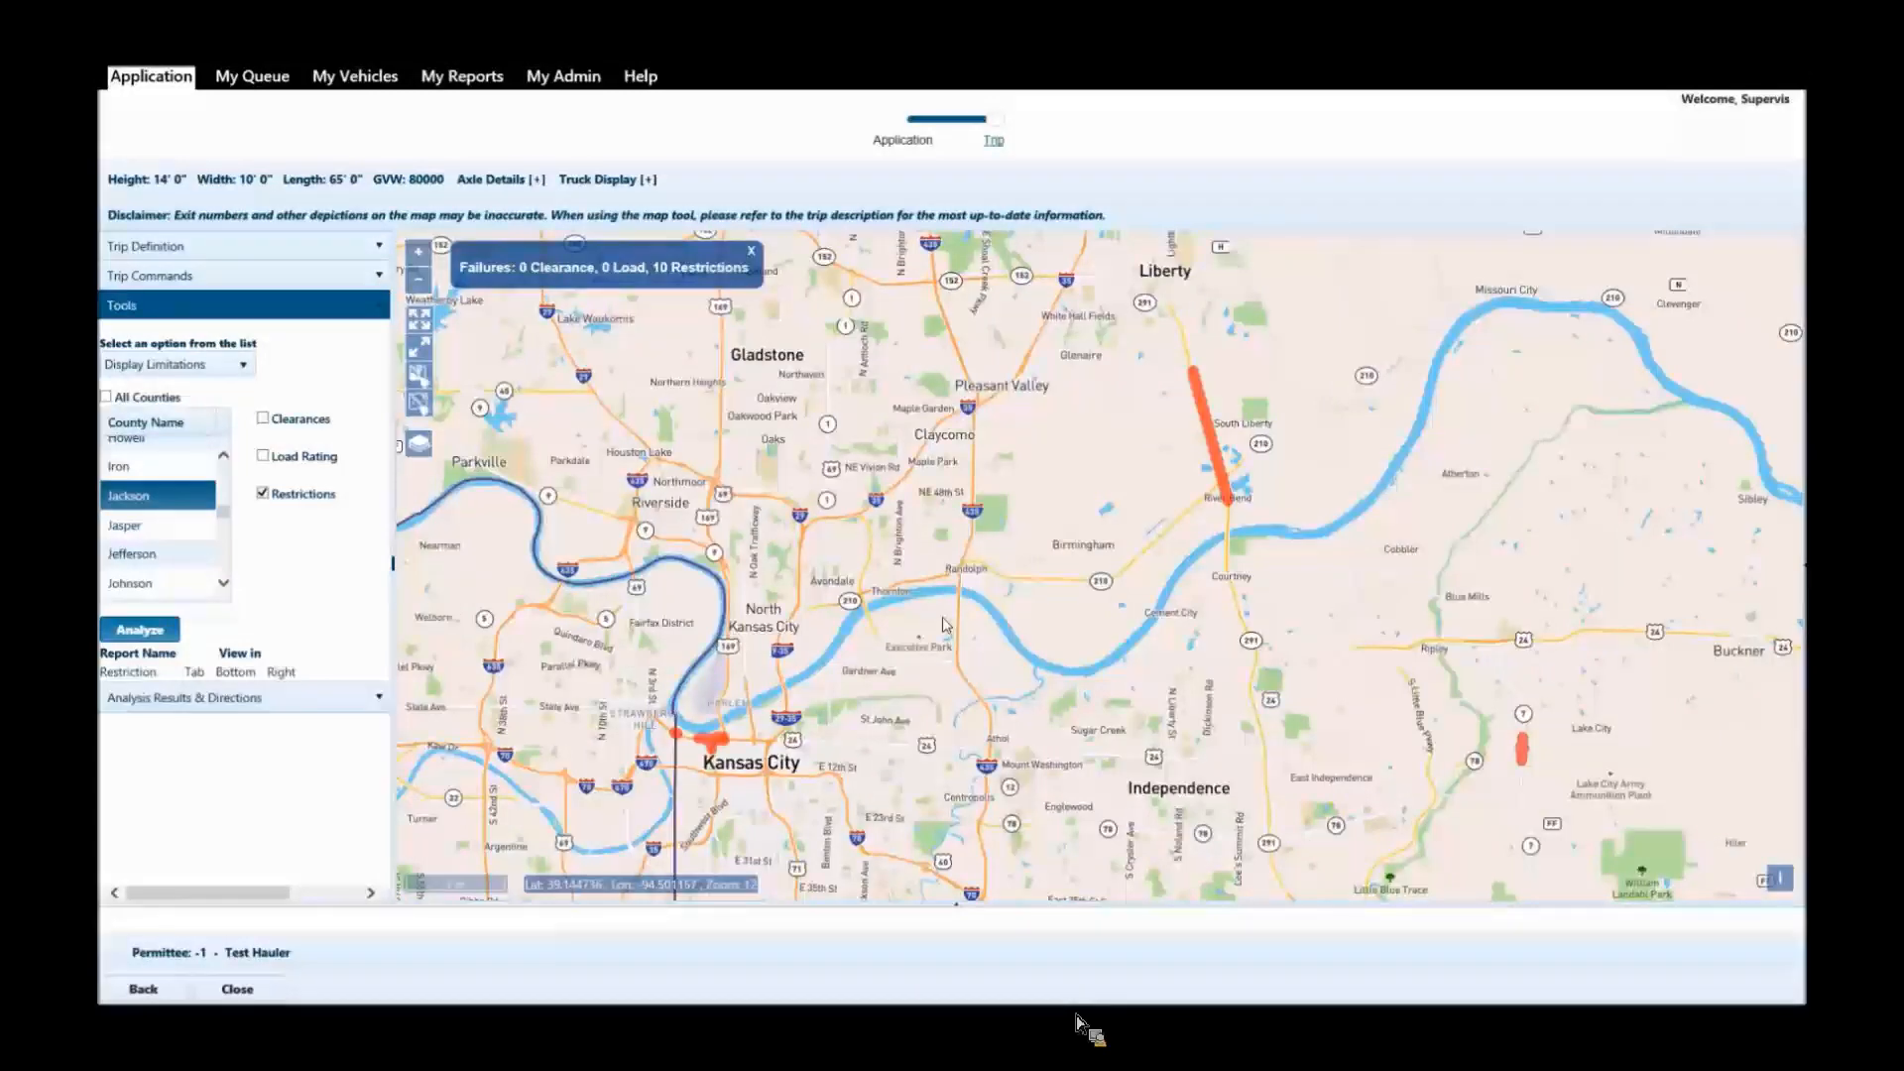
Inspect the restricted segments around downtown Kansas City and place a trip start point on I-670 at the Kansas border.
left_click_drag(652, 769, 737, 677)
scroll(760, 667, "up", 3)
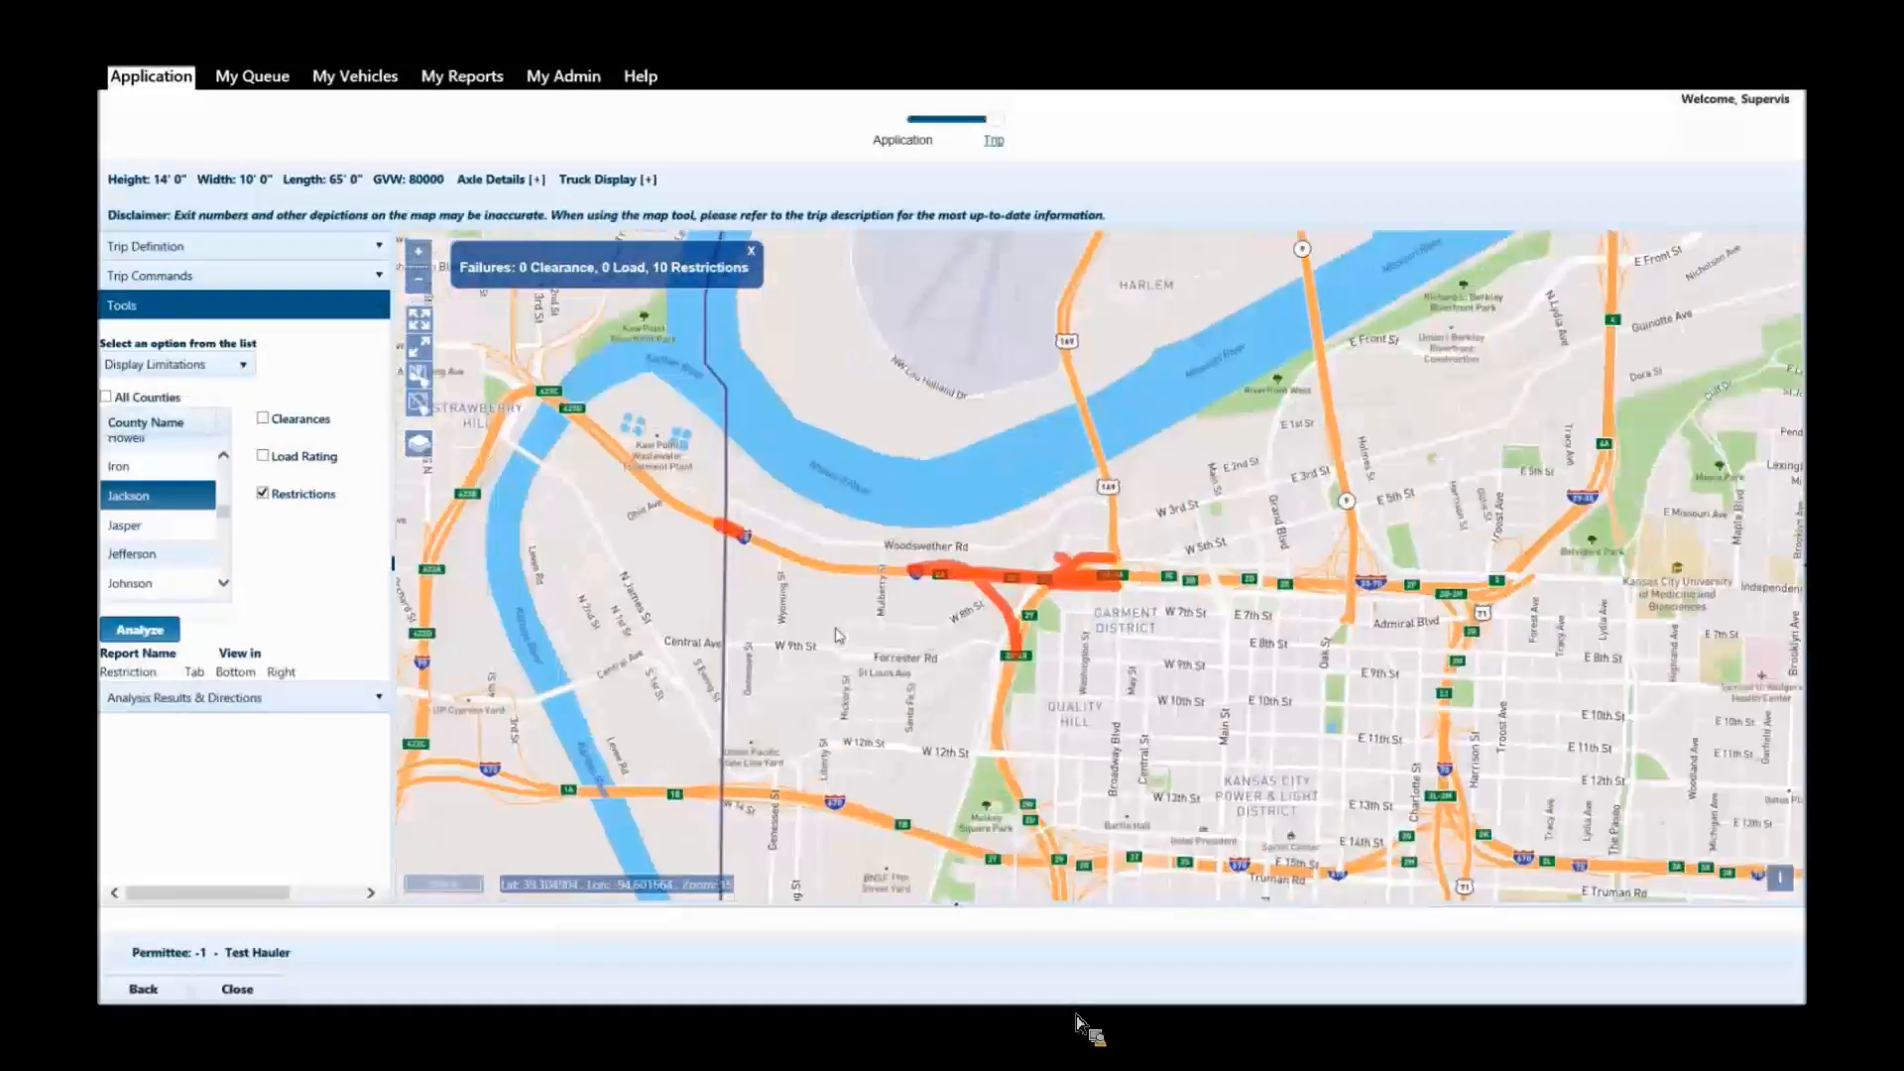
mouse_move(838, 634)
left_mouse_down()
mouse_move(759, 583)
mouse_move(829, 598)
left_mouse_up()
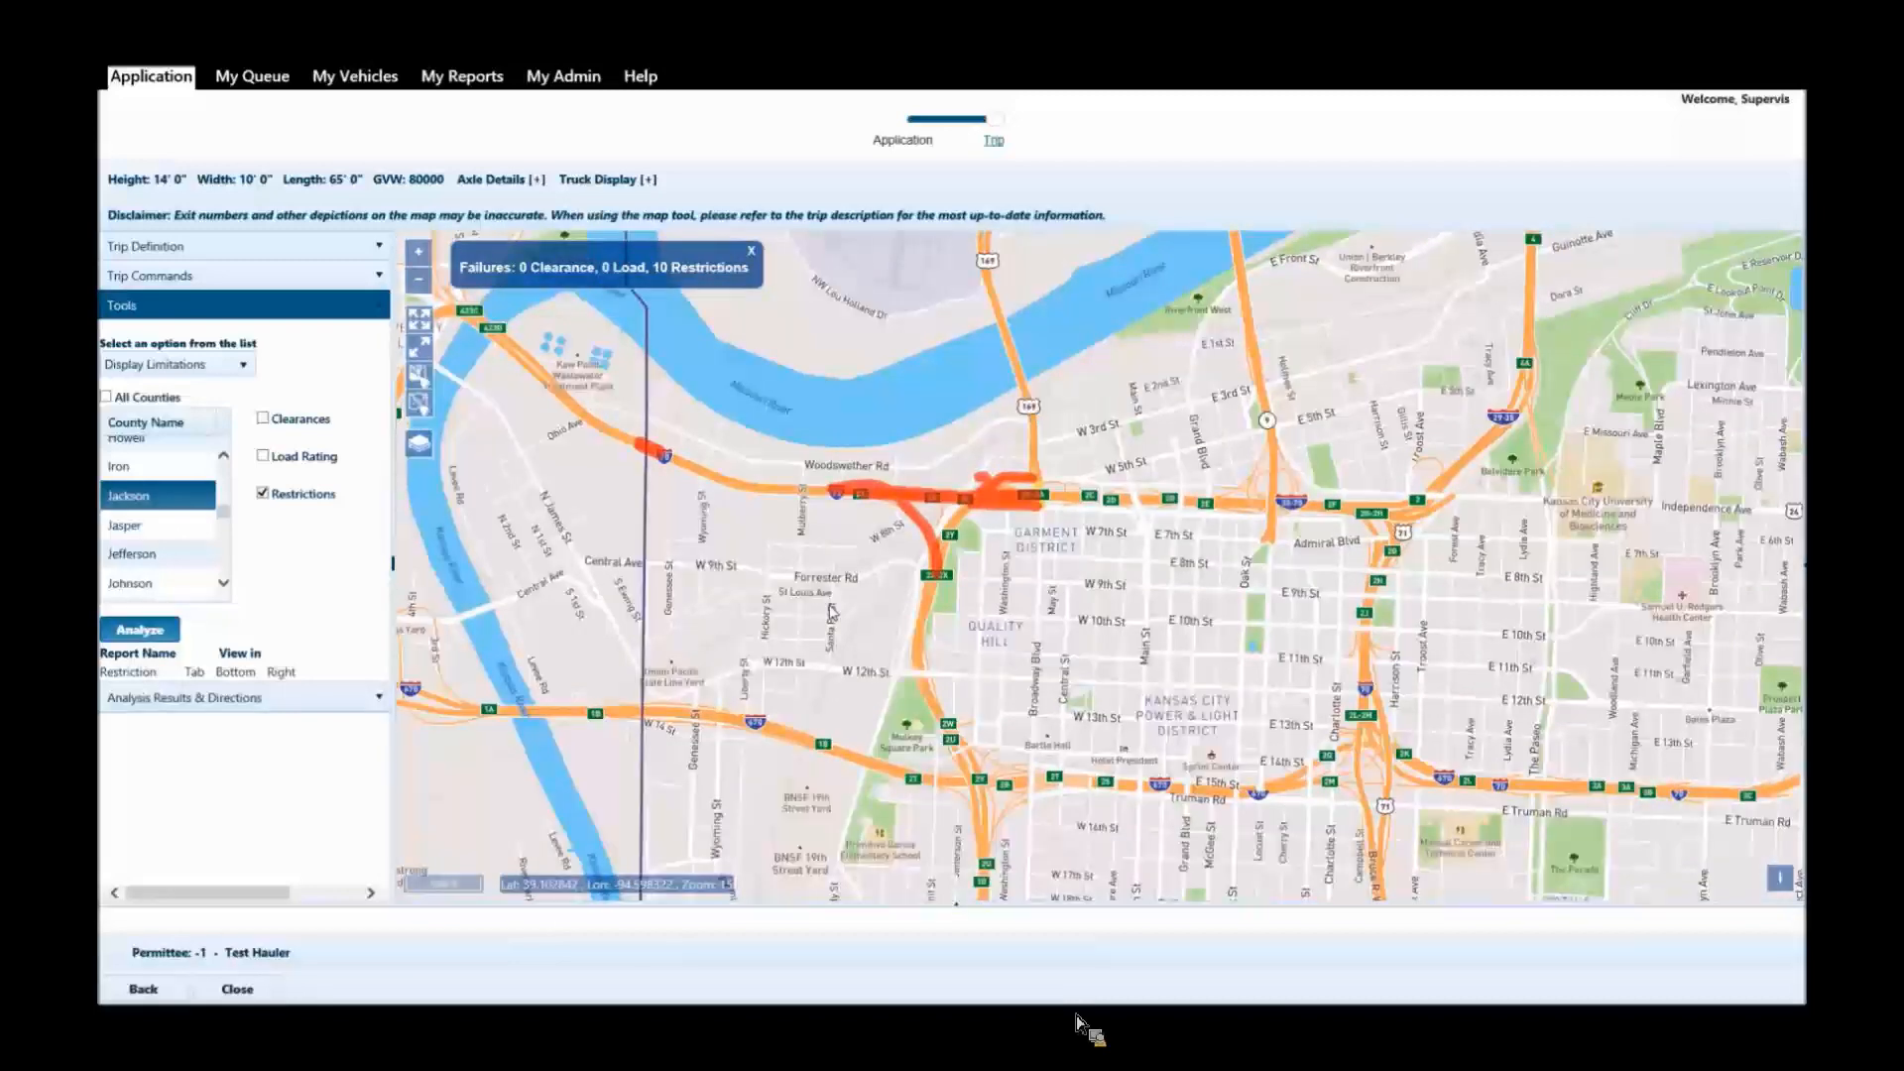
scroll(829, 598, "down", 1)
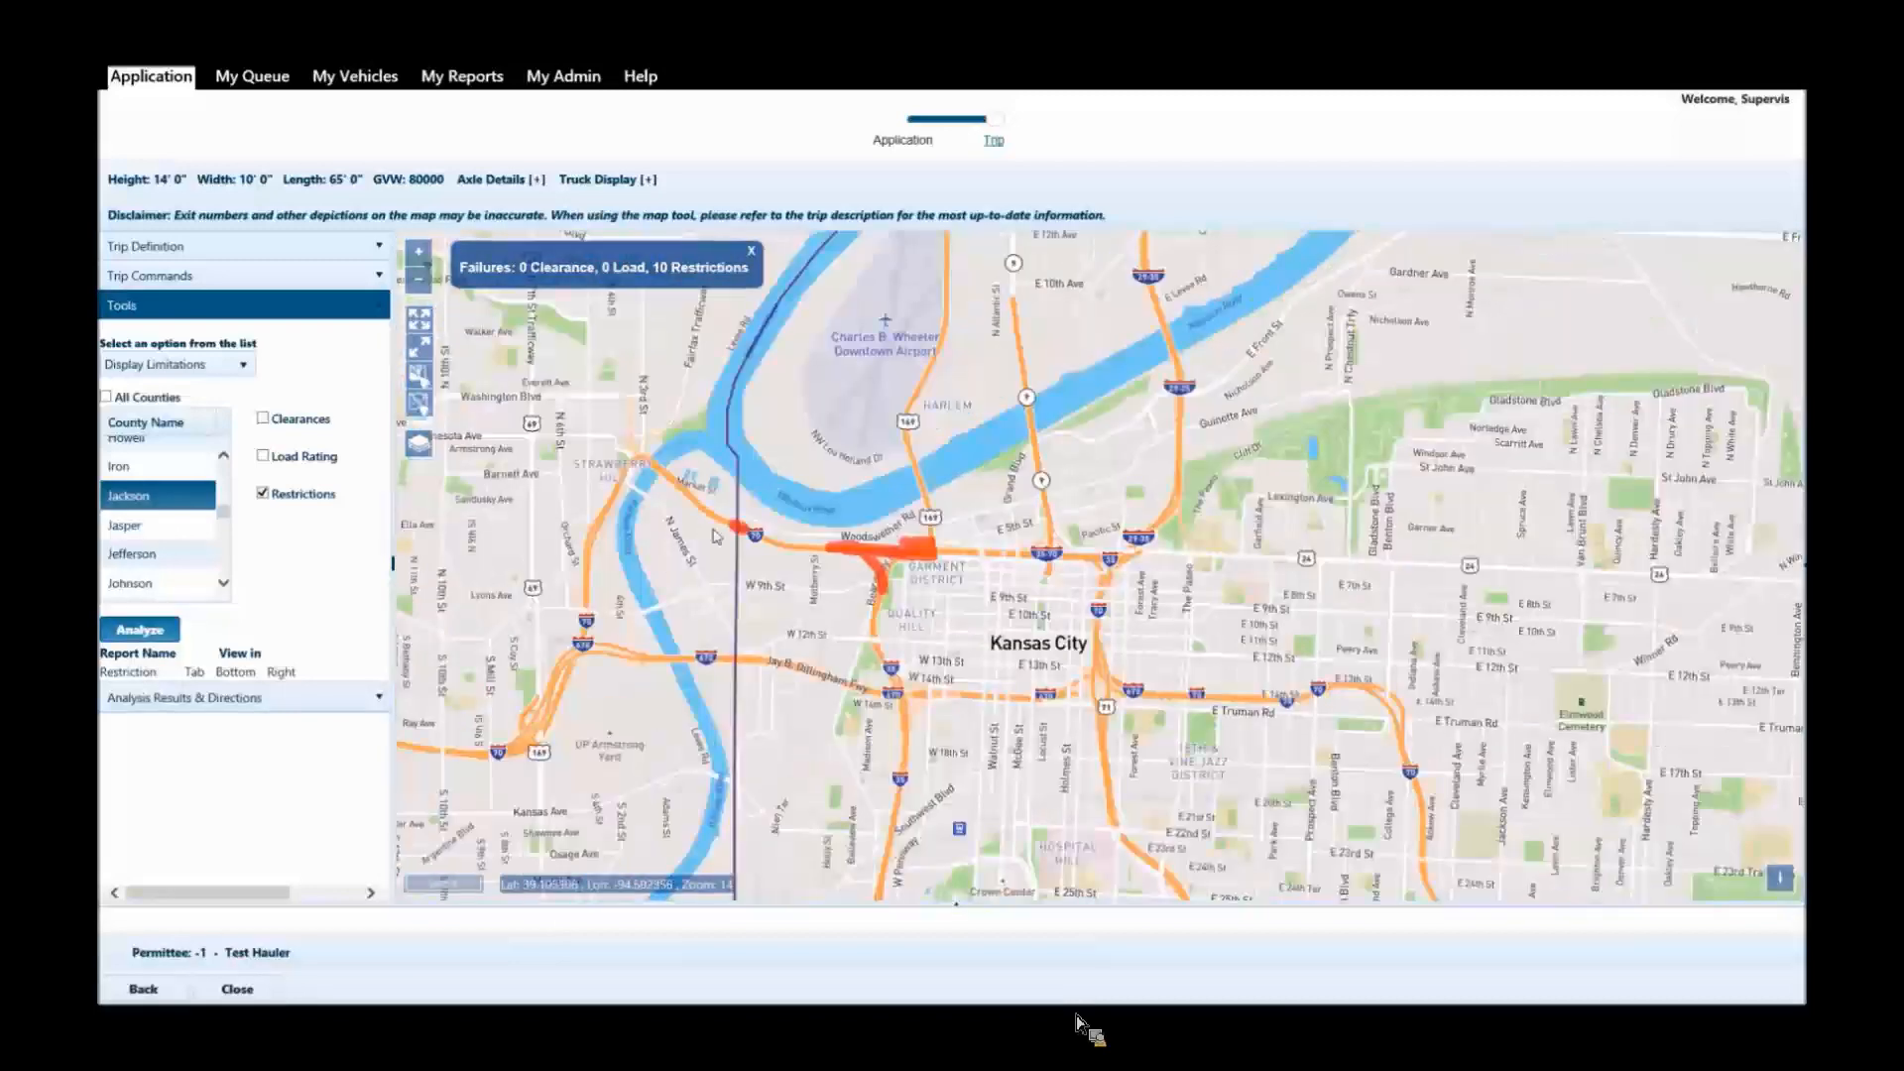
left_click(223, 250)
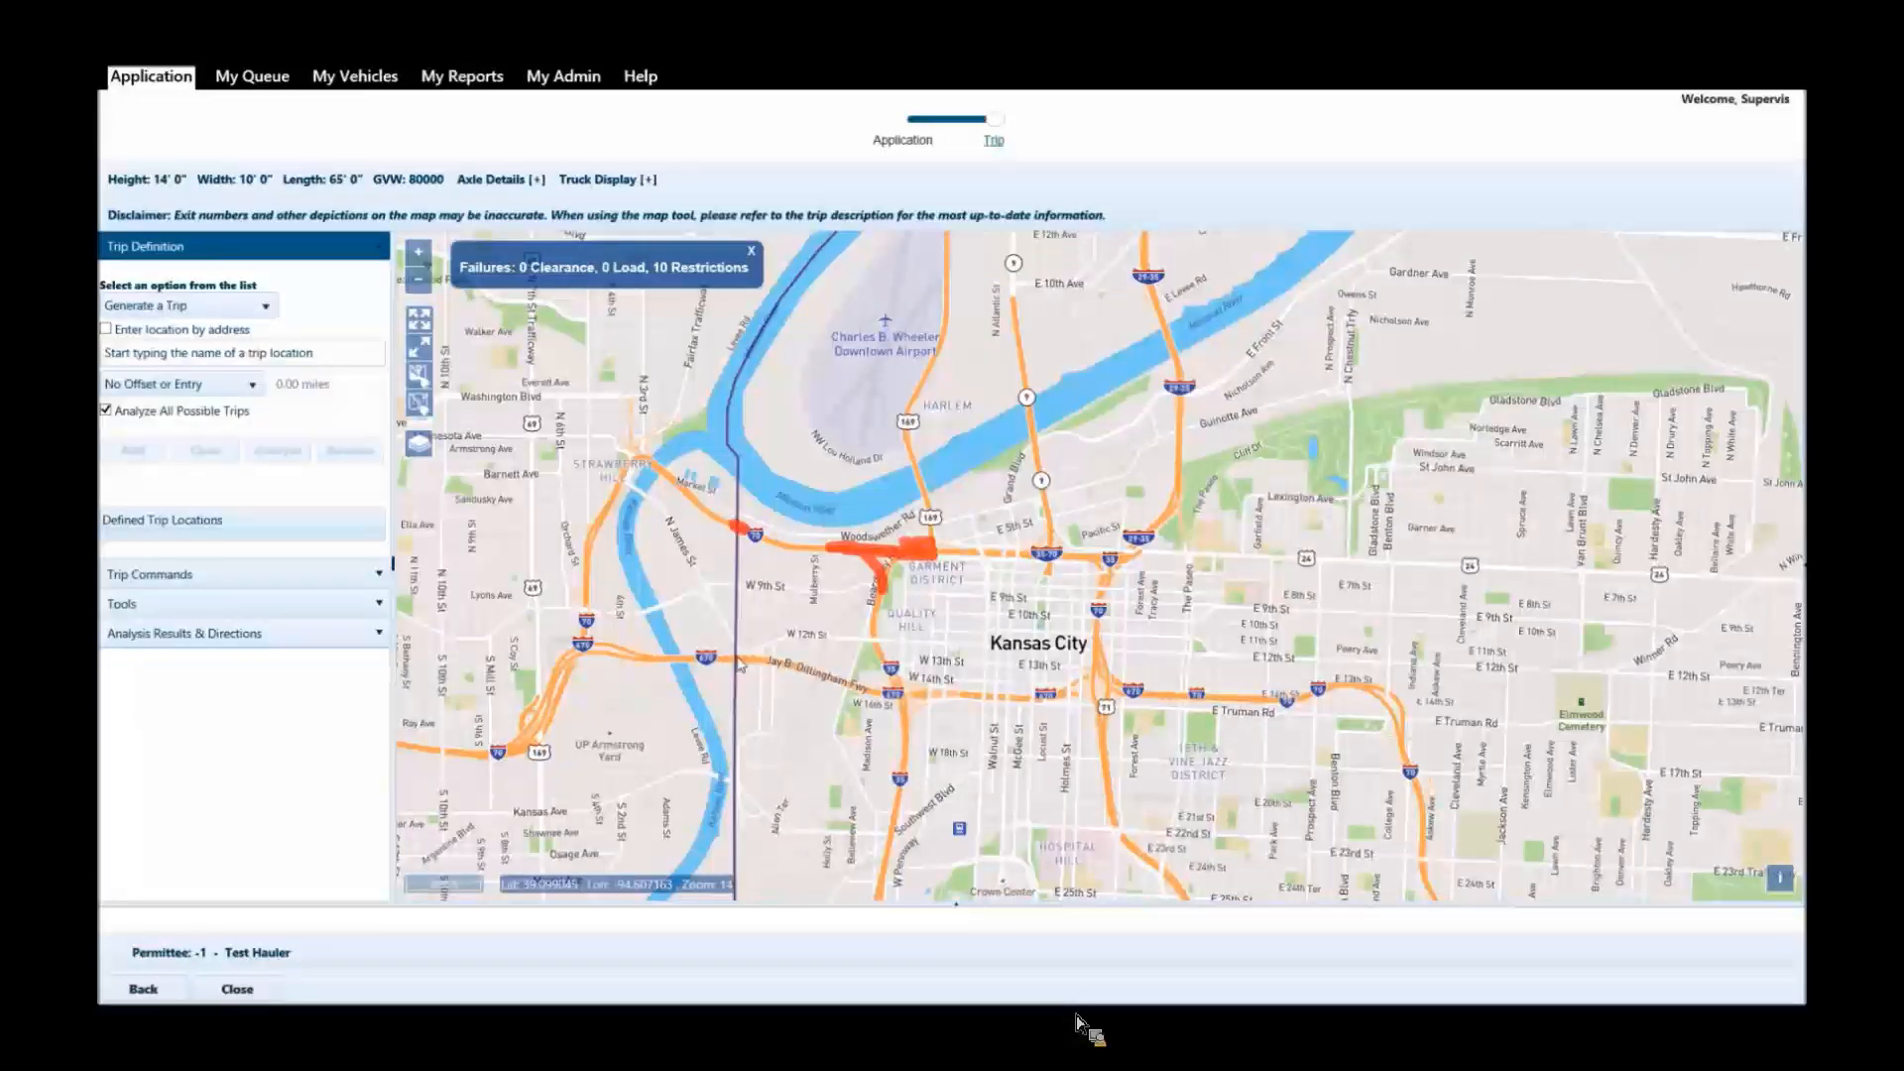
left_click(738, 659)
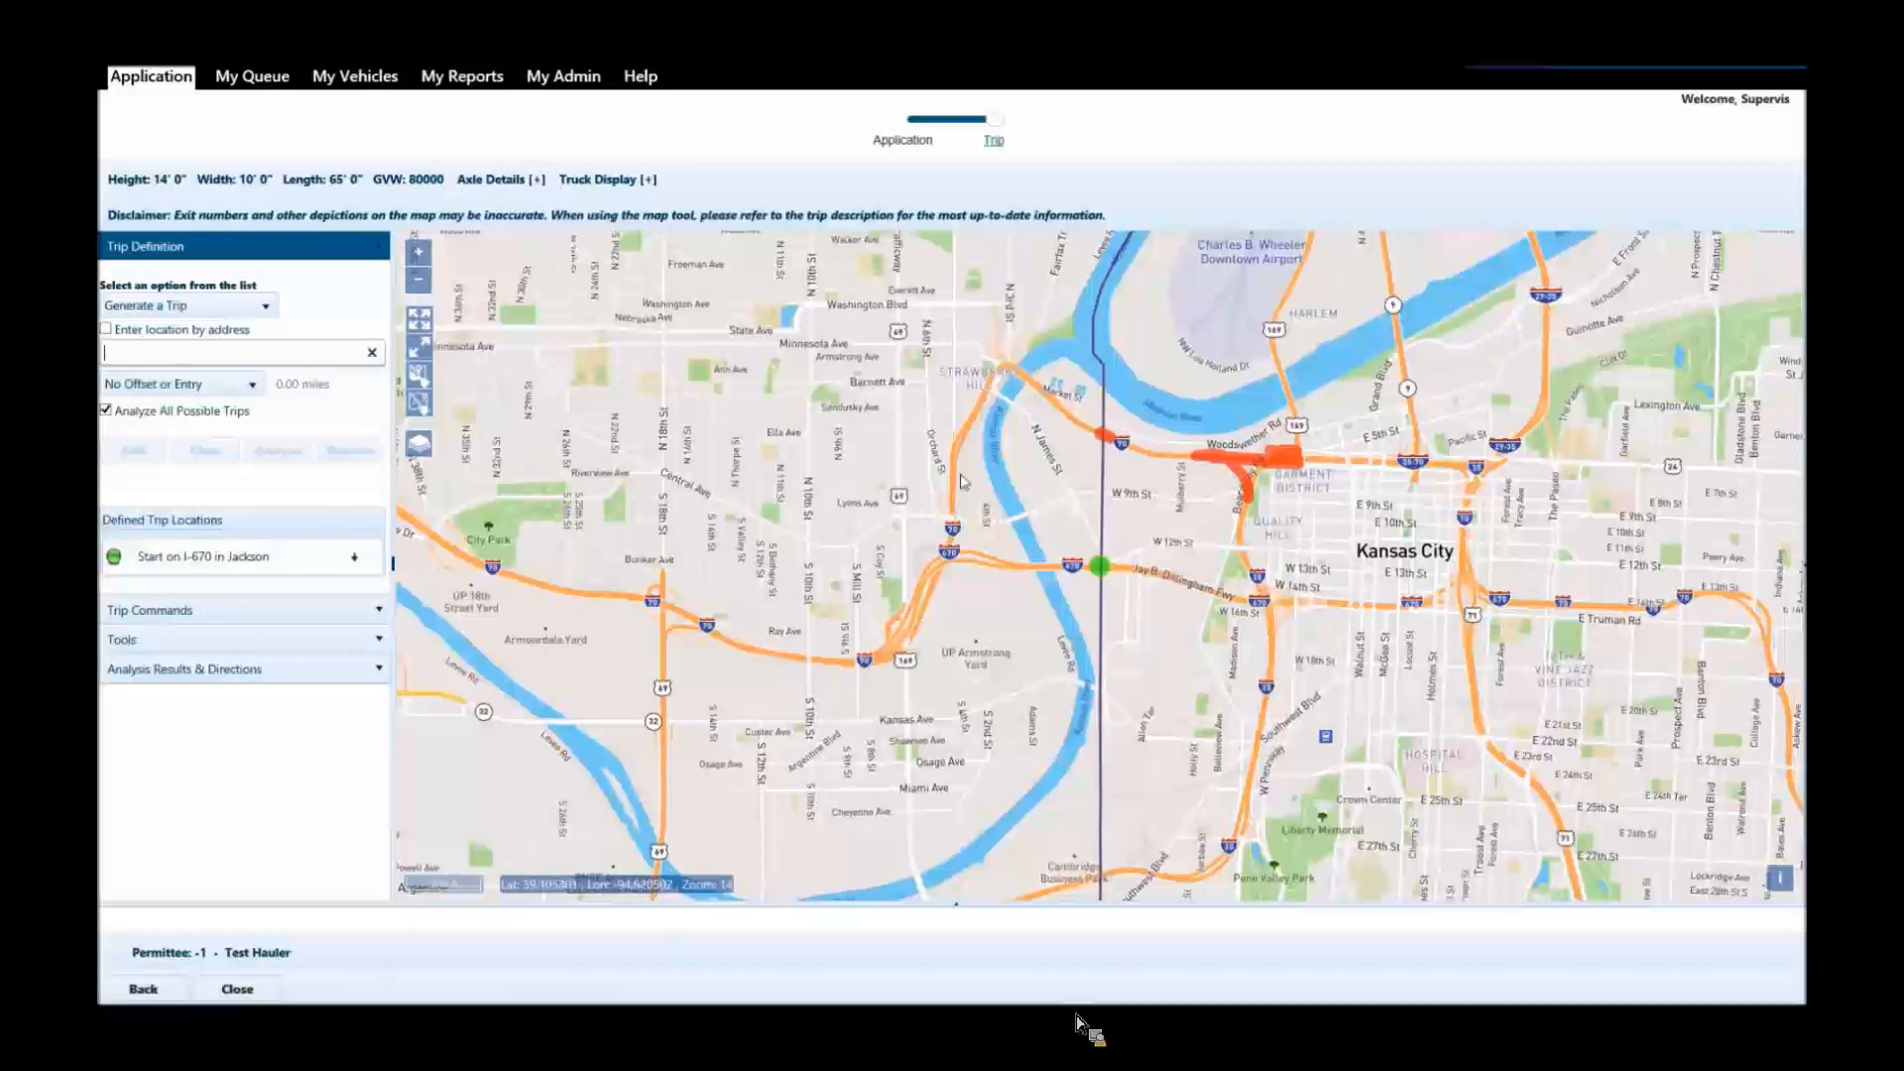
Place the trip's end point on I-35 at the Iowa border in Harrison county and analyze the trip.
left_click(428, 324)
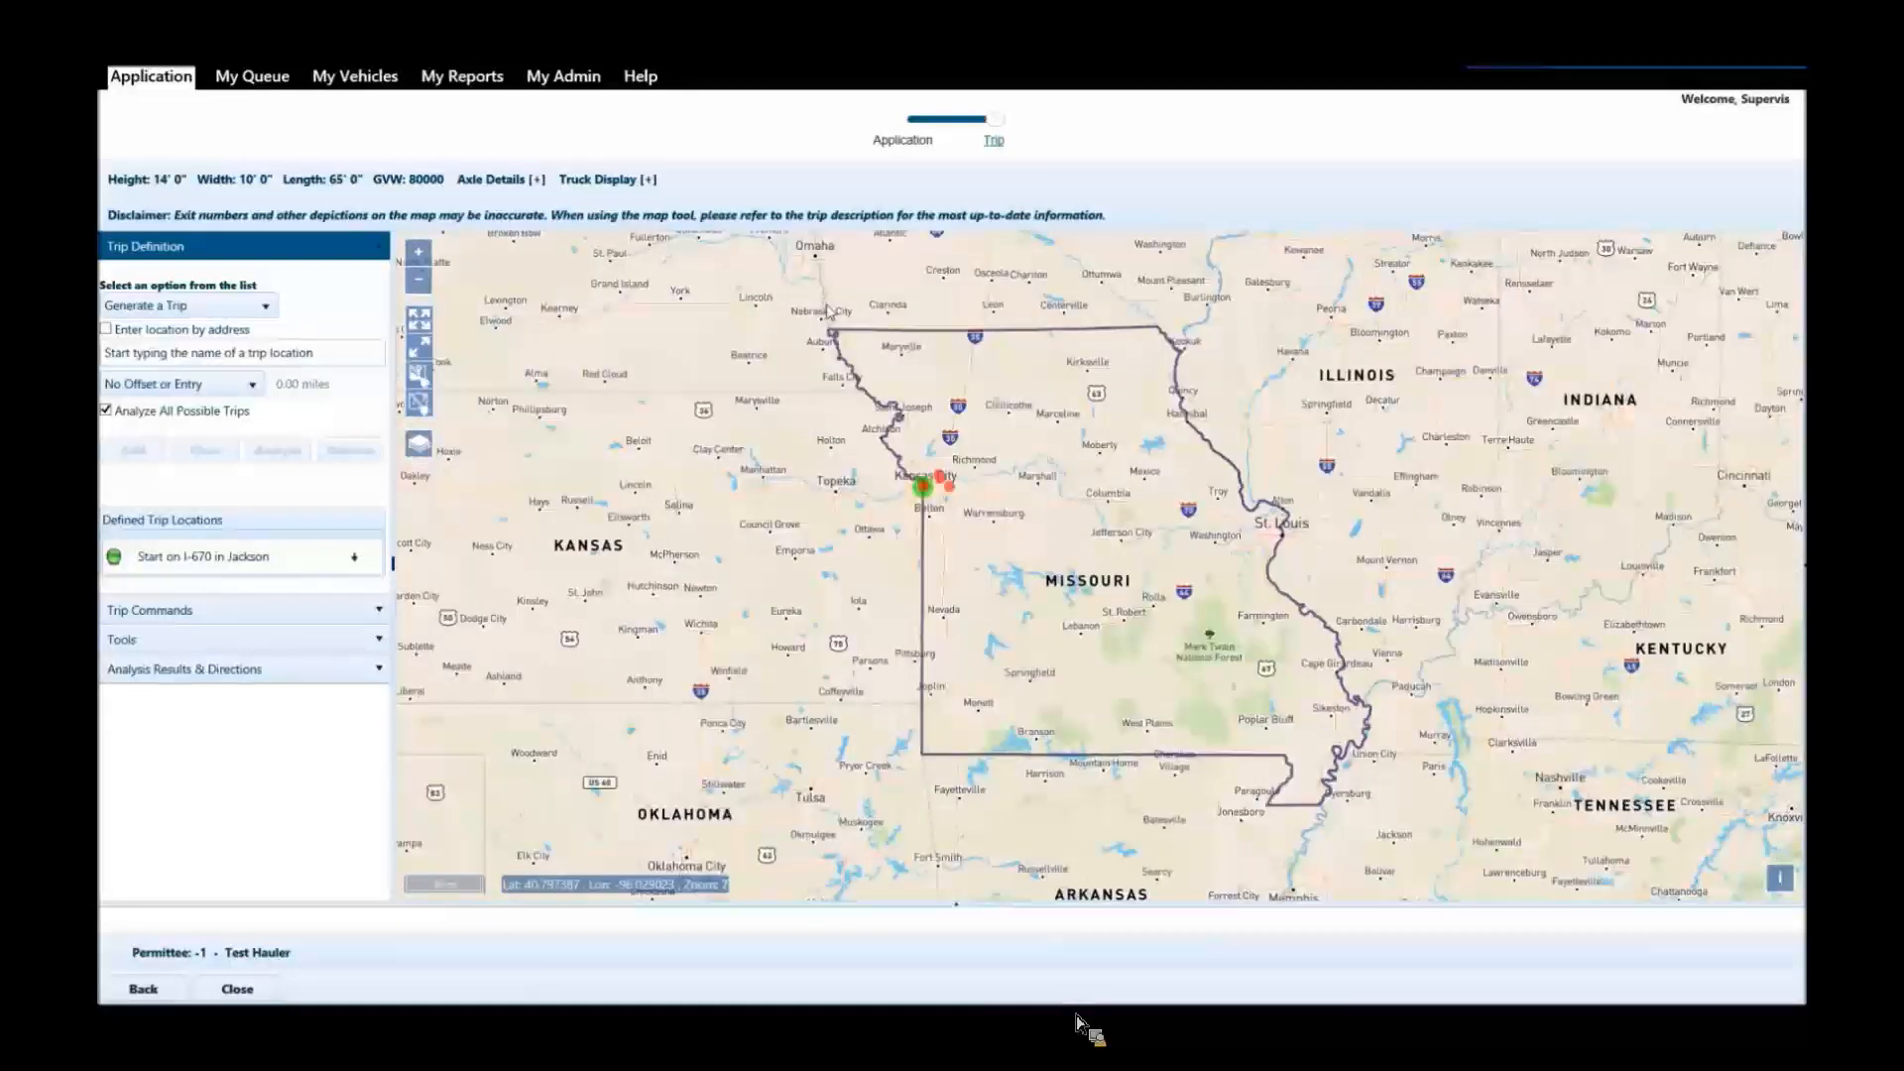
scroll(968, 333, "up", 5)
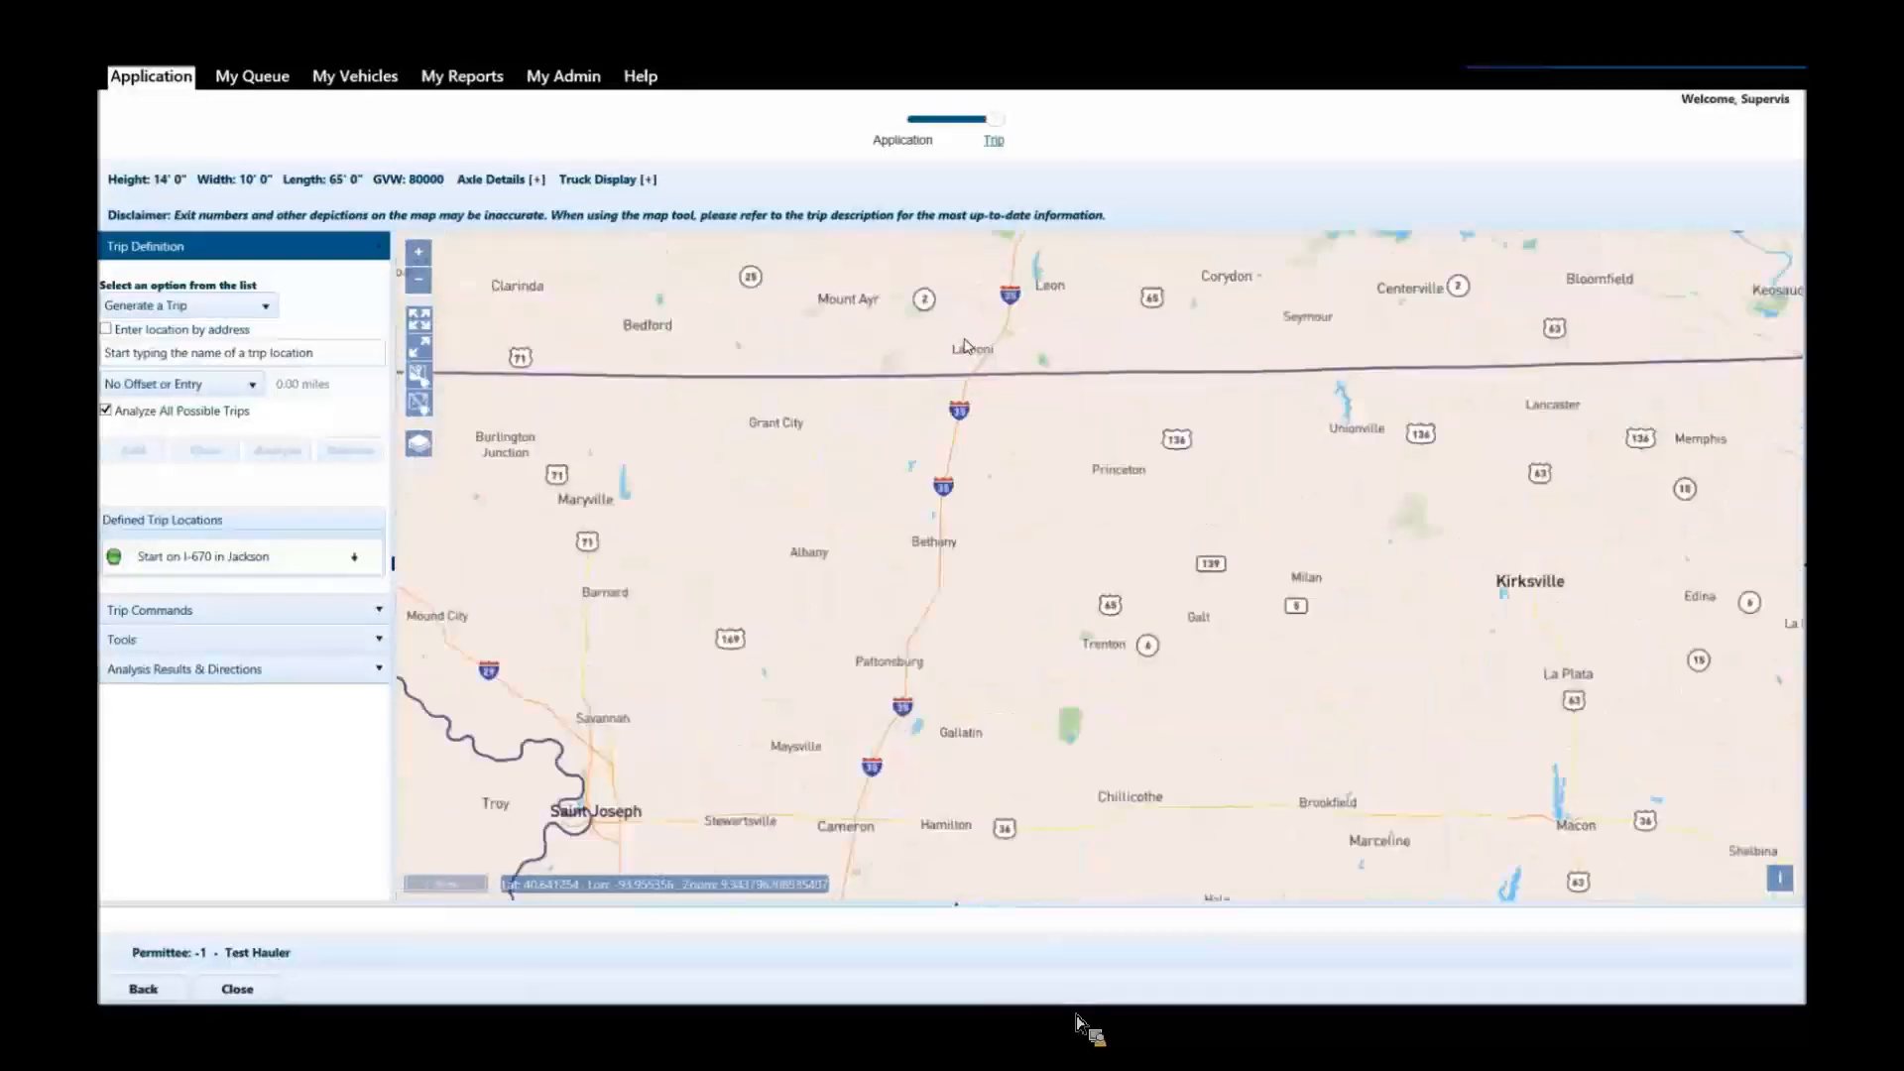
scroll(968, 347, "up", 5)
left_click(972, 448)
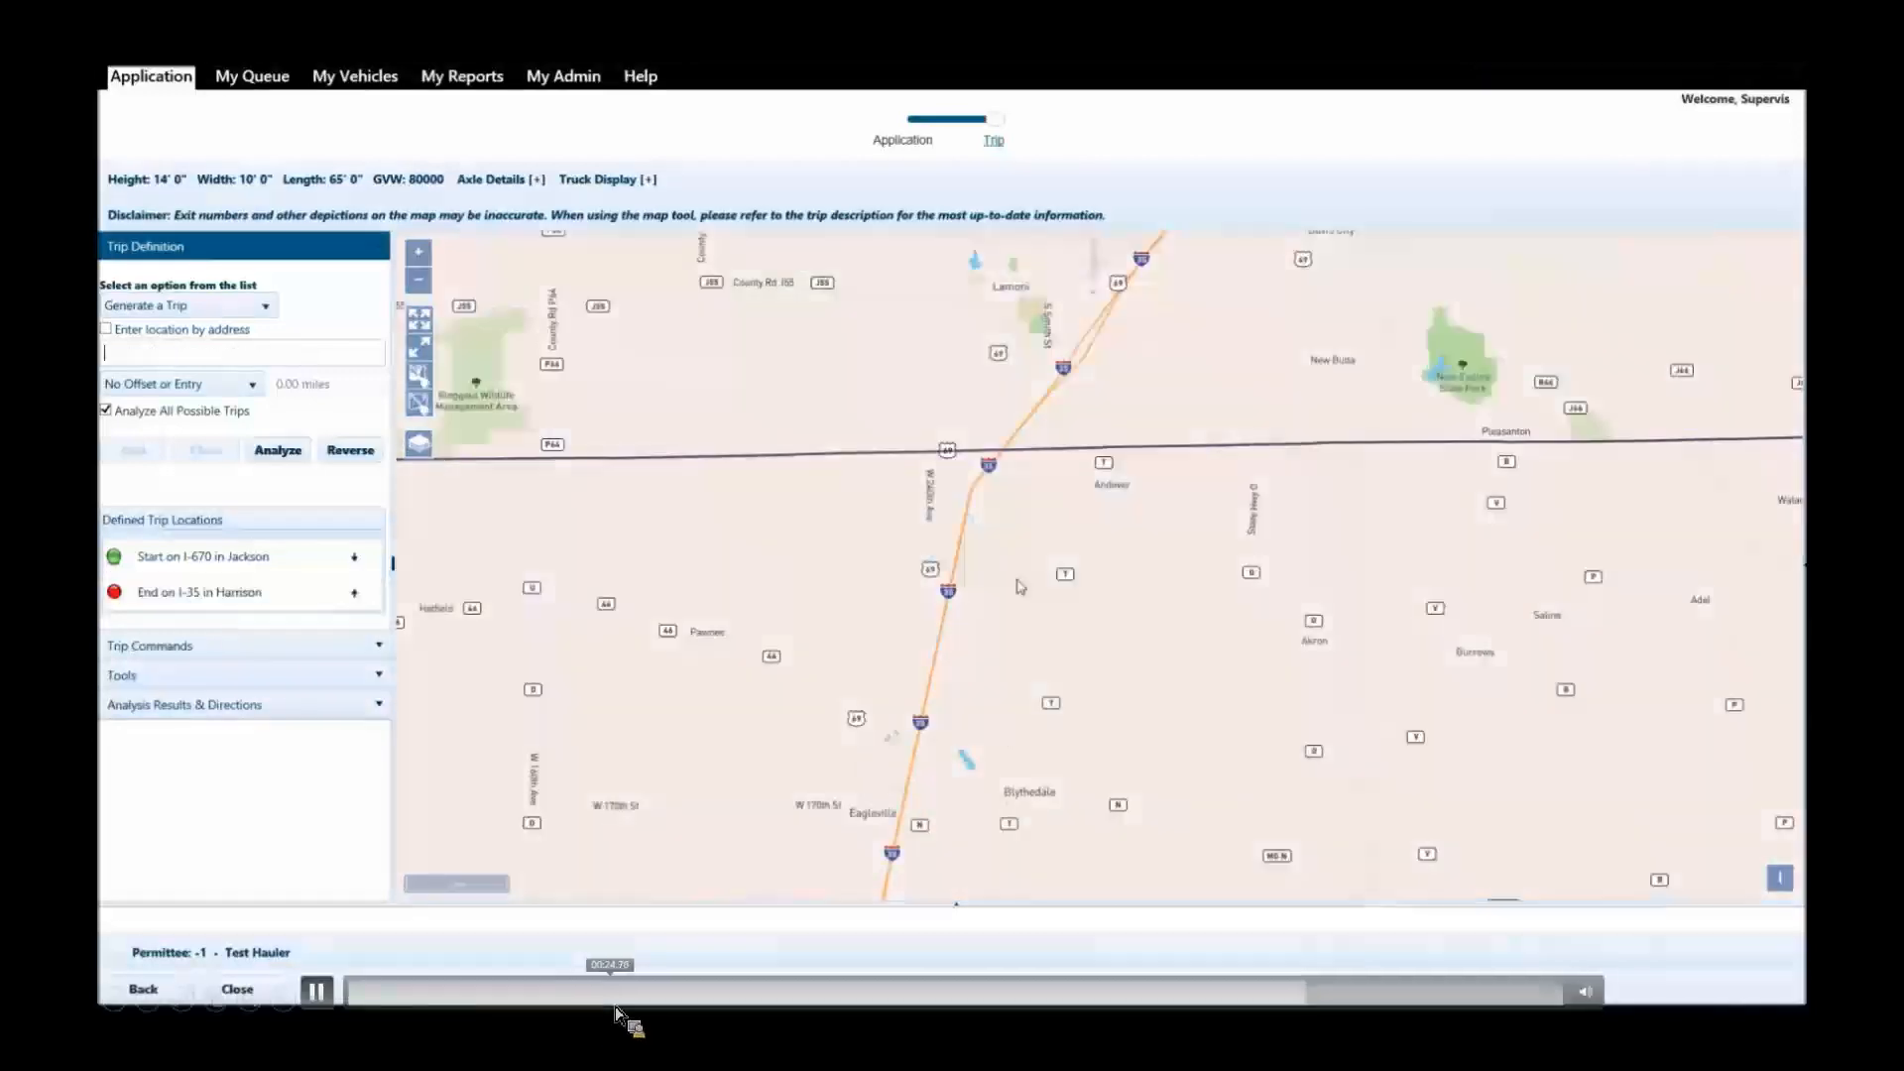
left_click(292, 454)
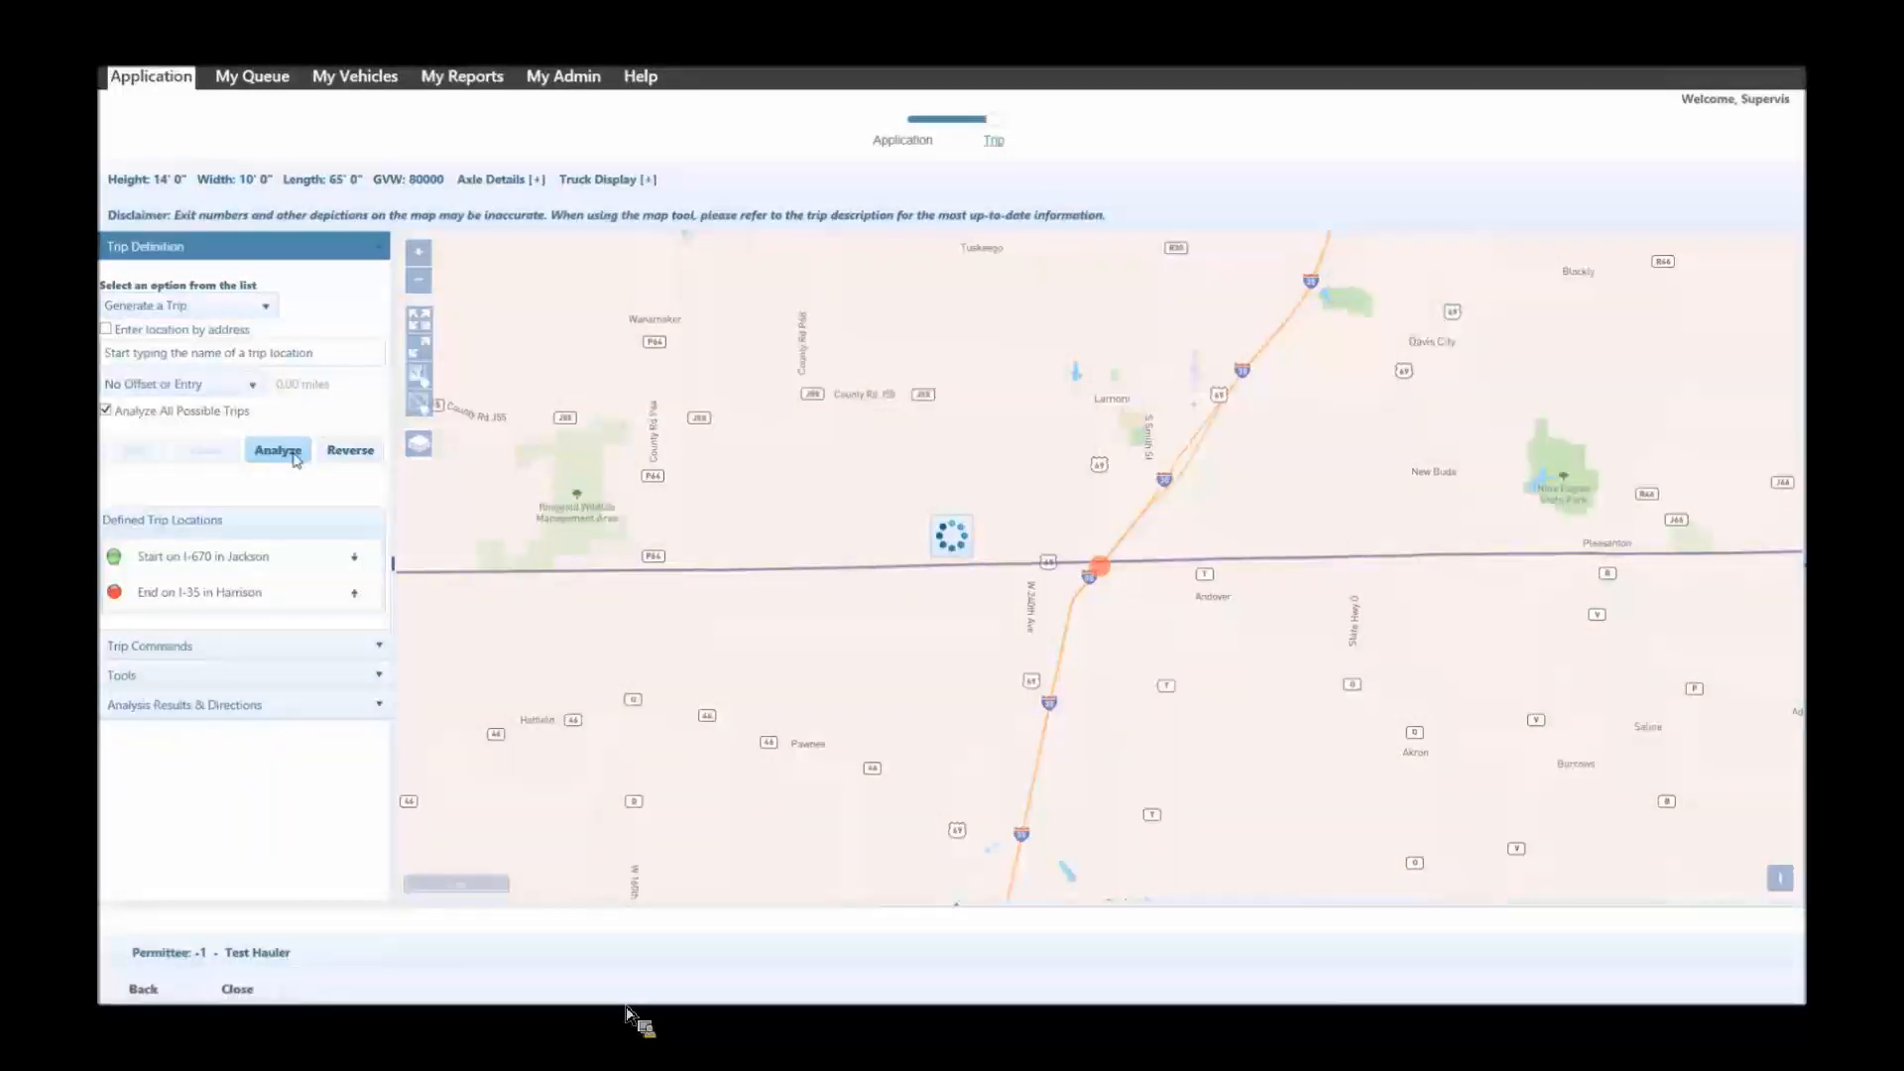
mouse_move(884, 896)
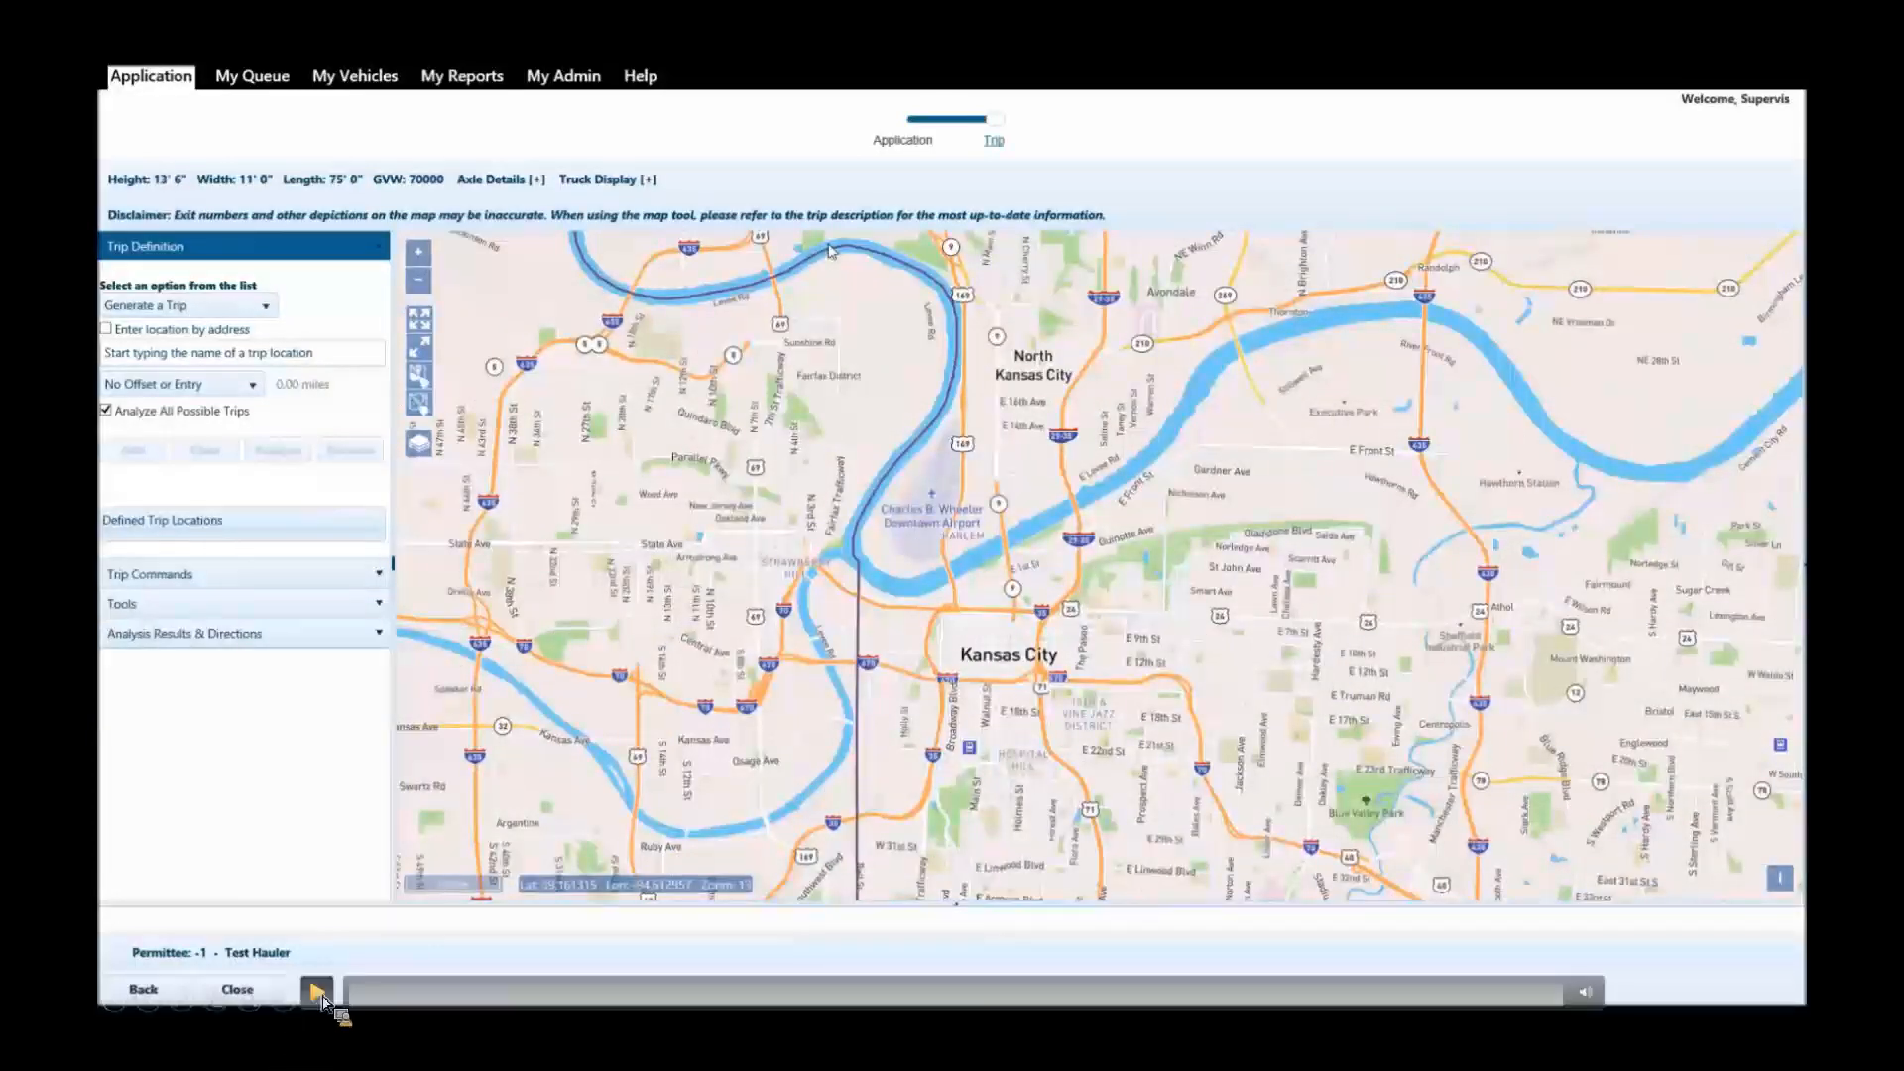
left_click(318, 992)
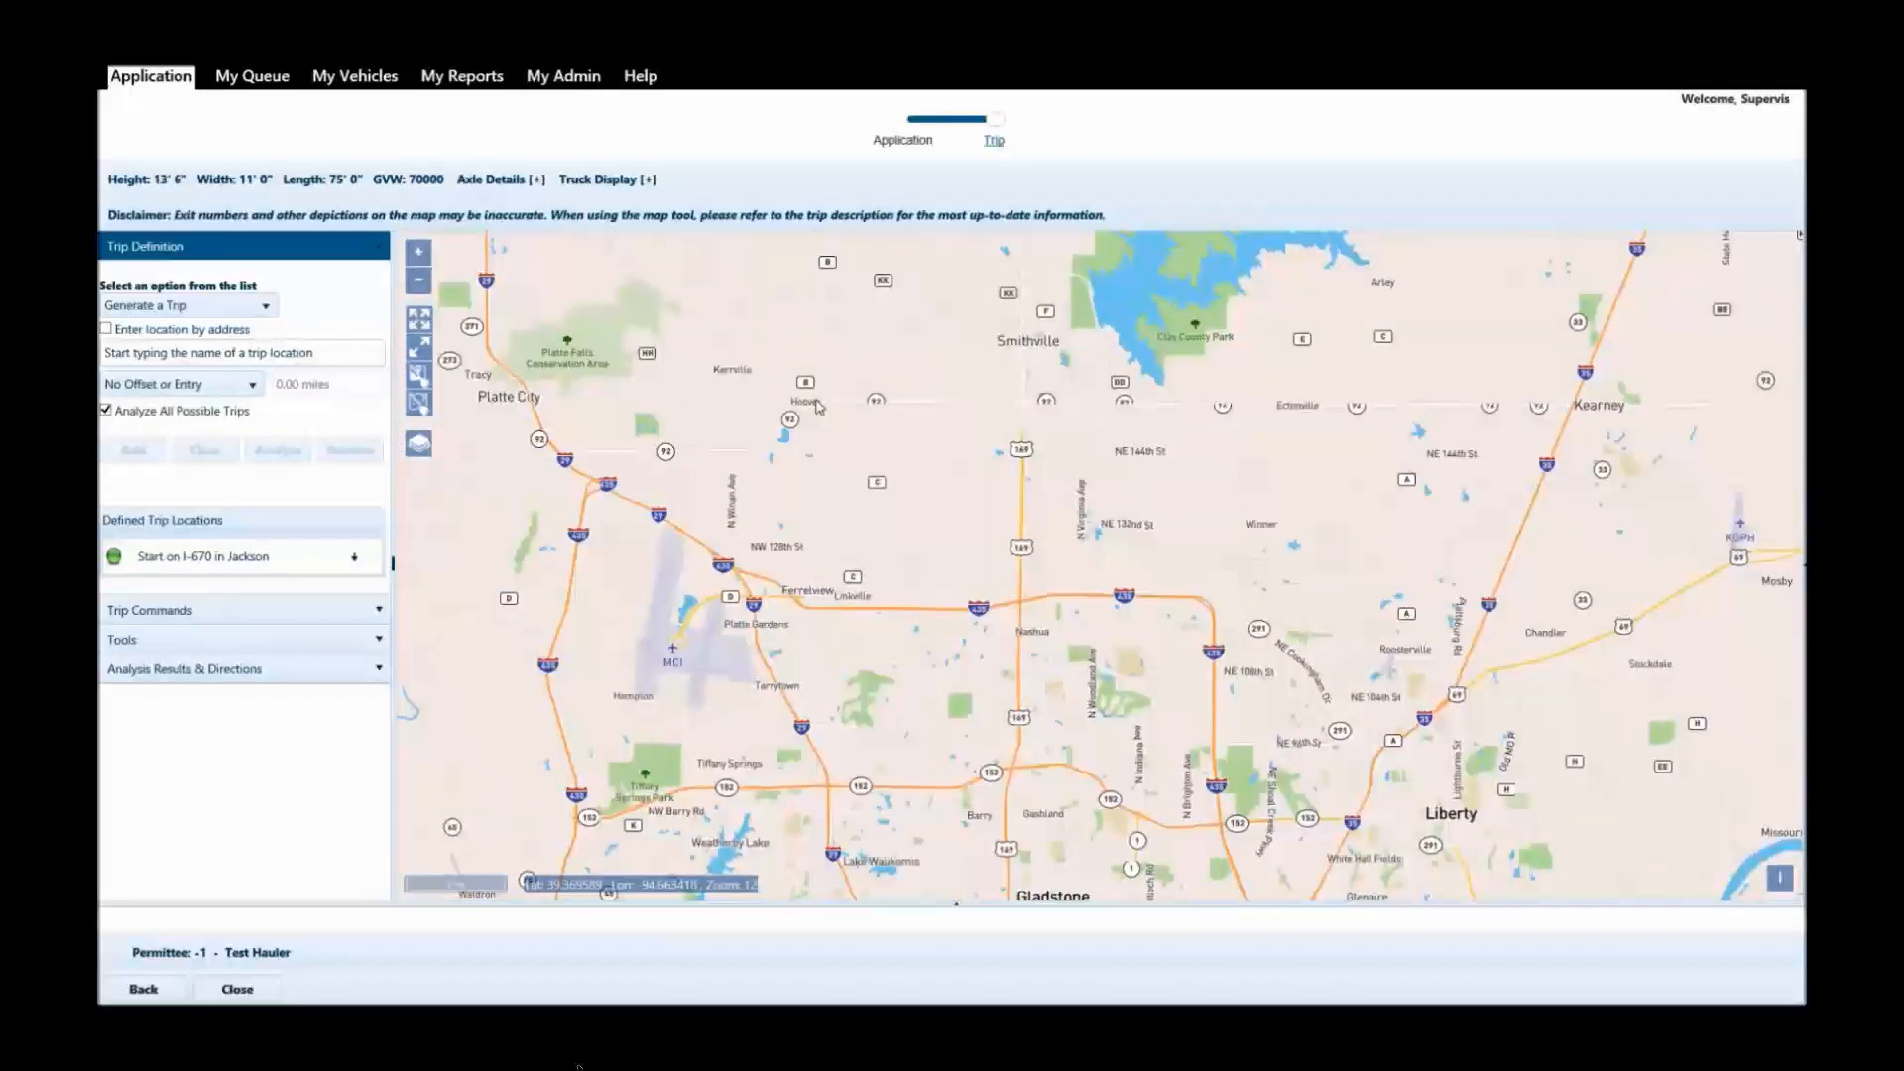
Place the trip's end point on MO-92 at Hoover in Platte county and analyze the trip.
left_click(818, 407)
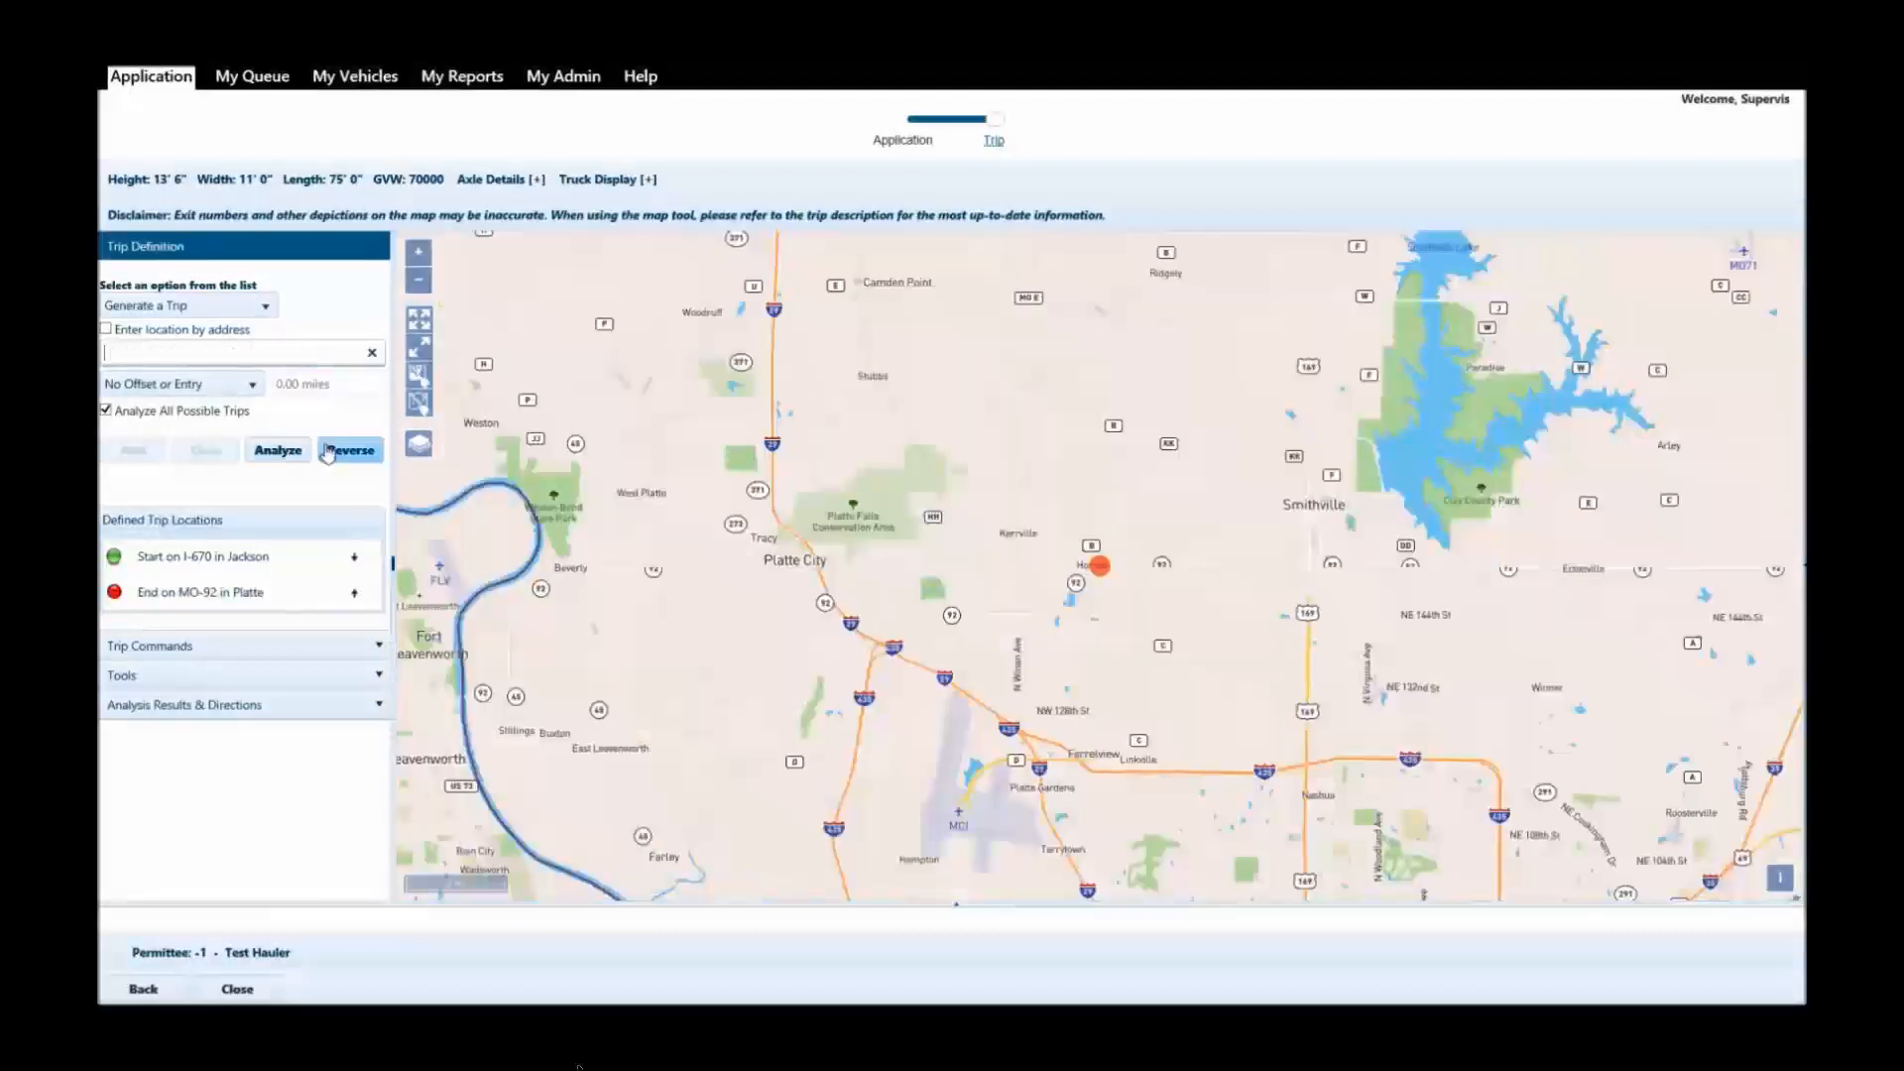
left_click(421, 352)
left_click(277, 451)
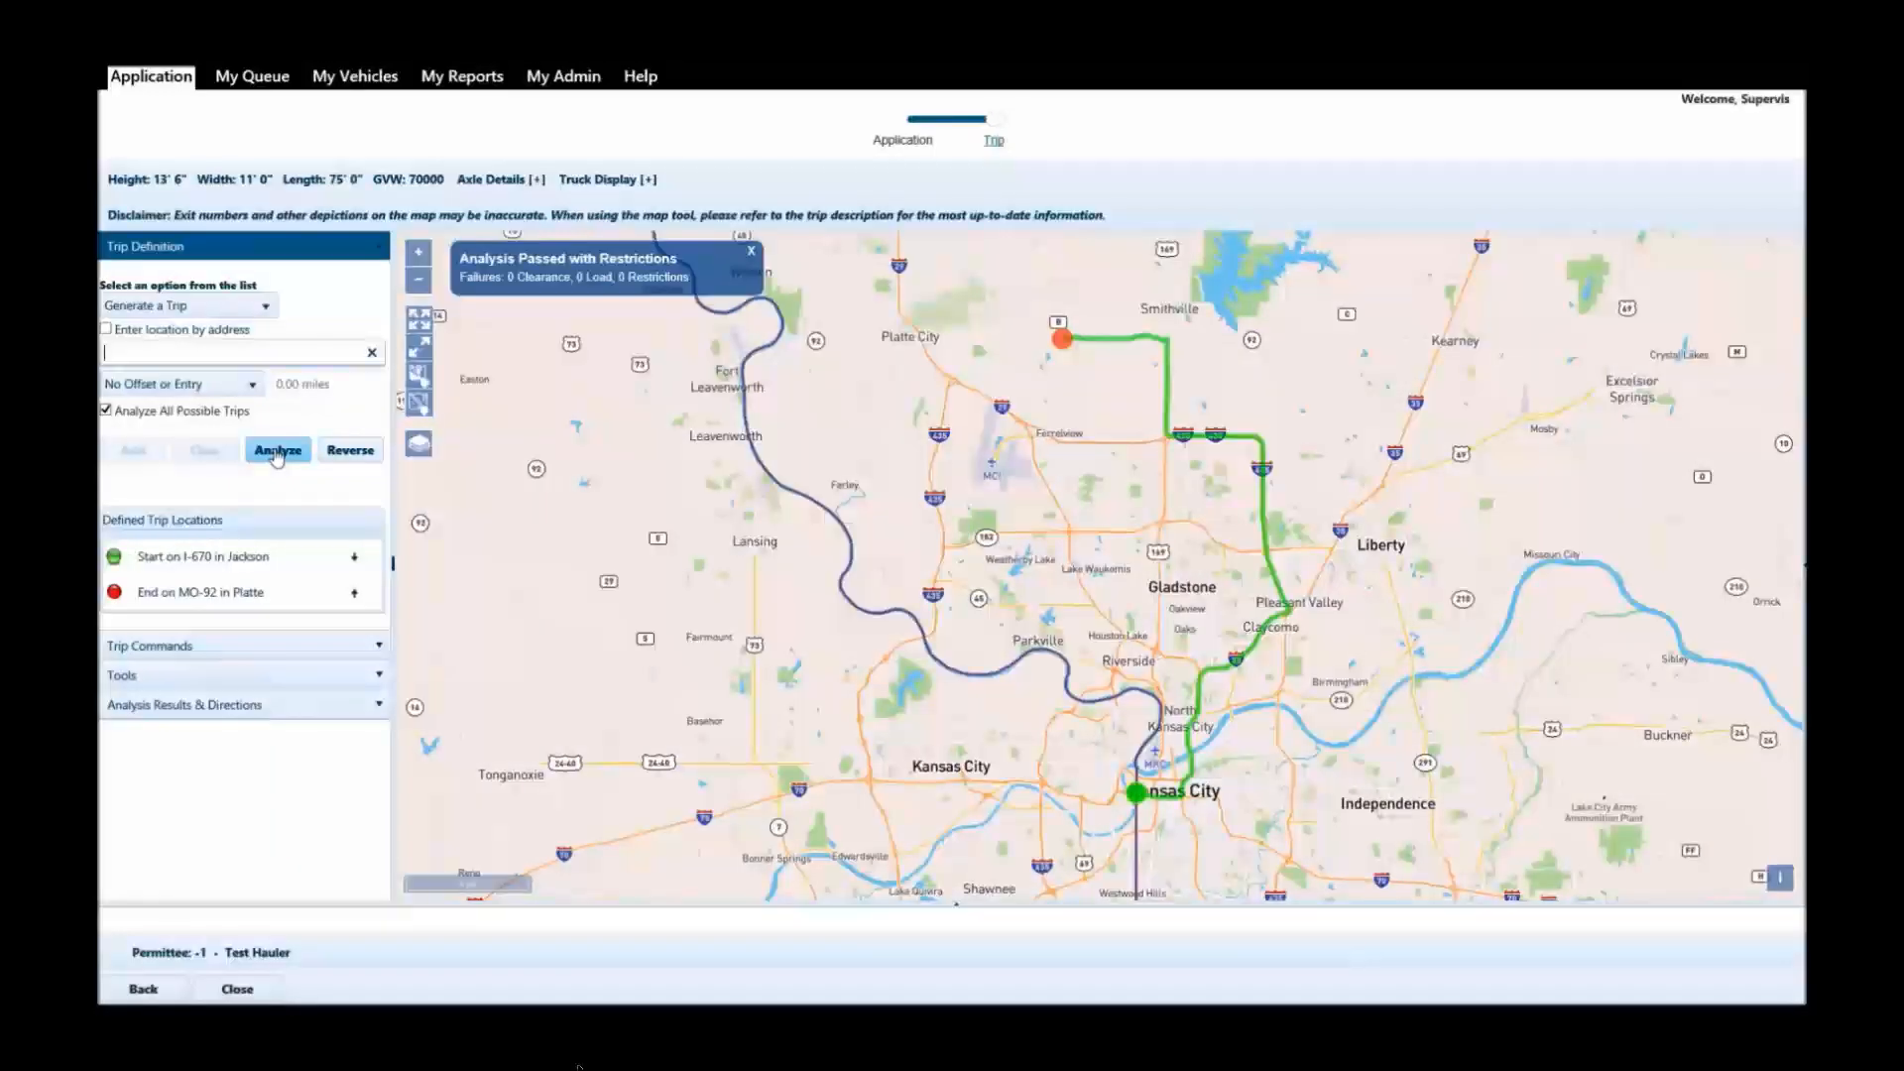
Add two more points on I-29 in Platte county to the existing trip, near Lake Waukomis and beside MCI airport.
left_click_drag(1308, 753, 1291, 729)
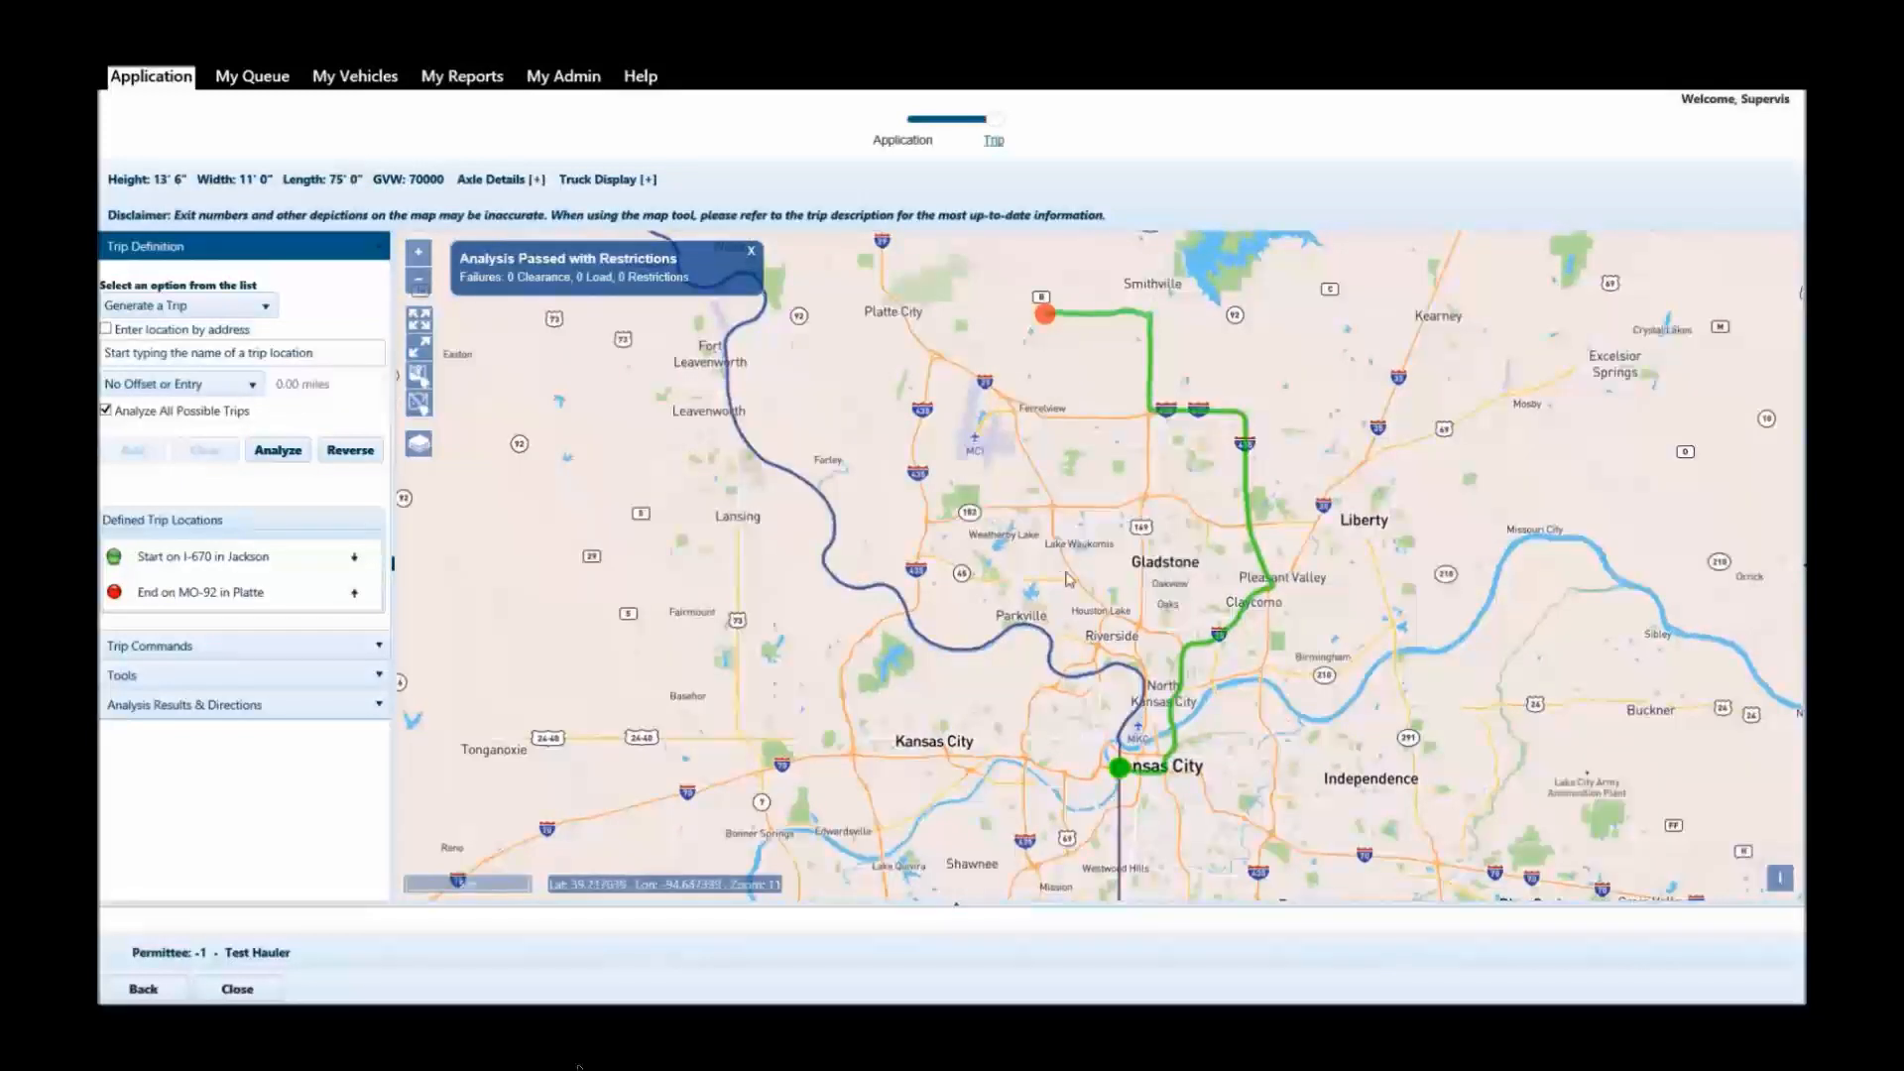
scroll(1096, 542, "up", 1)
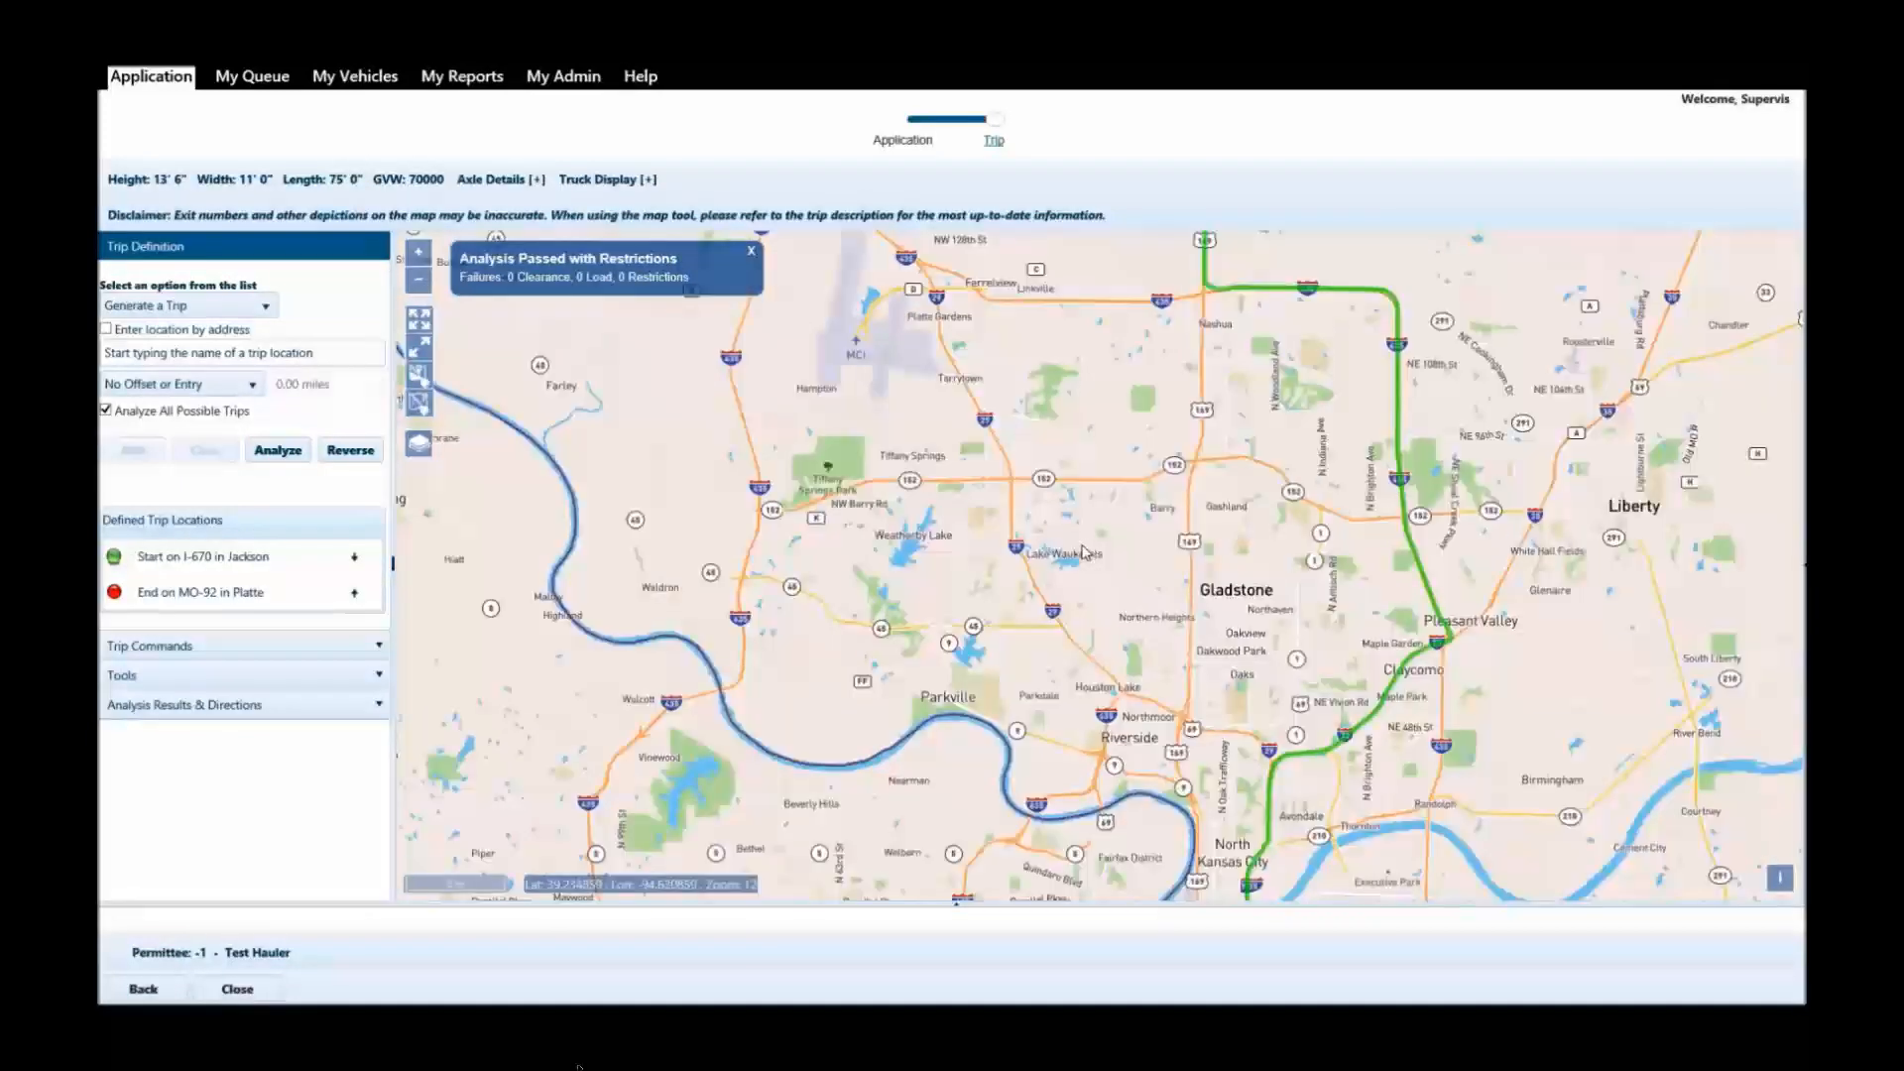
left_click(1038, 589)
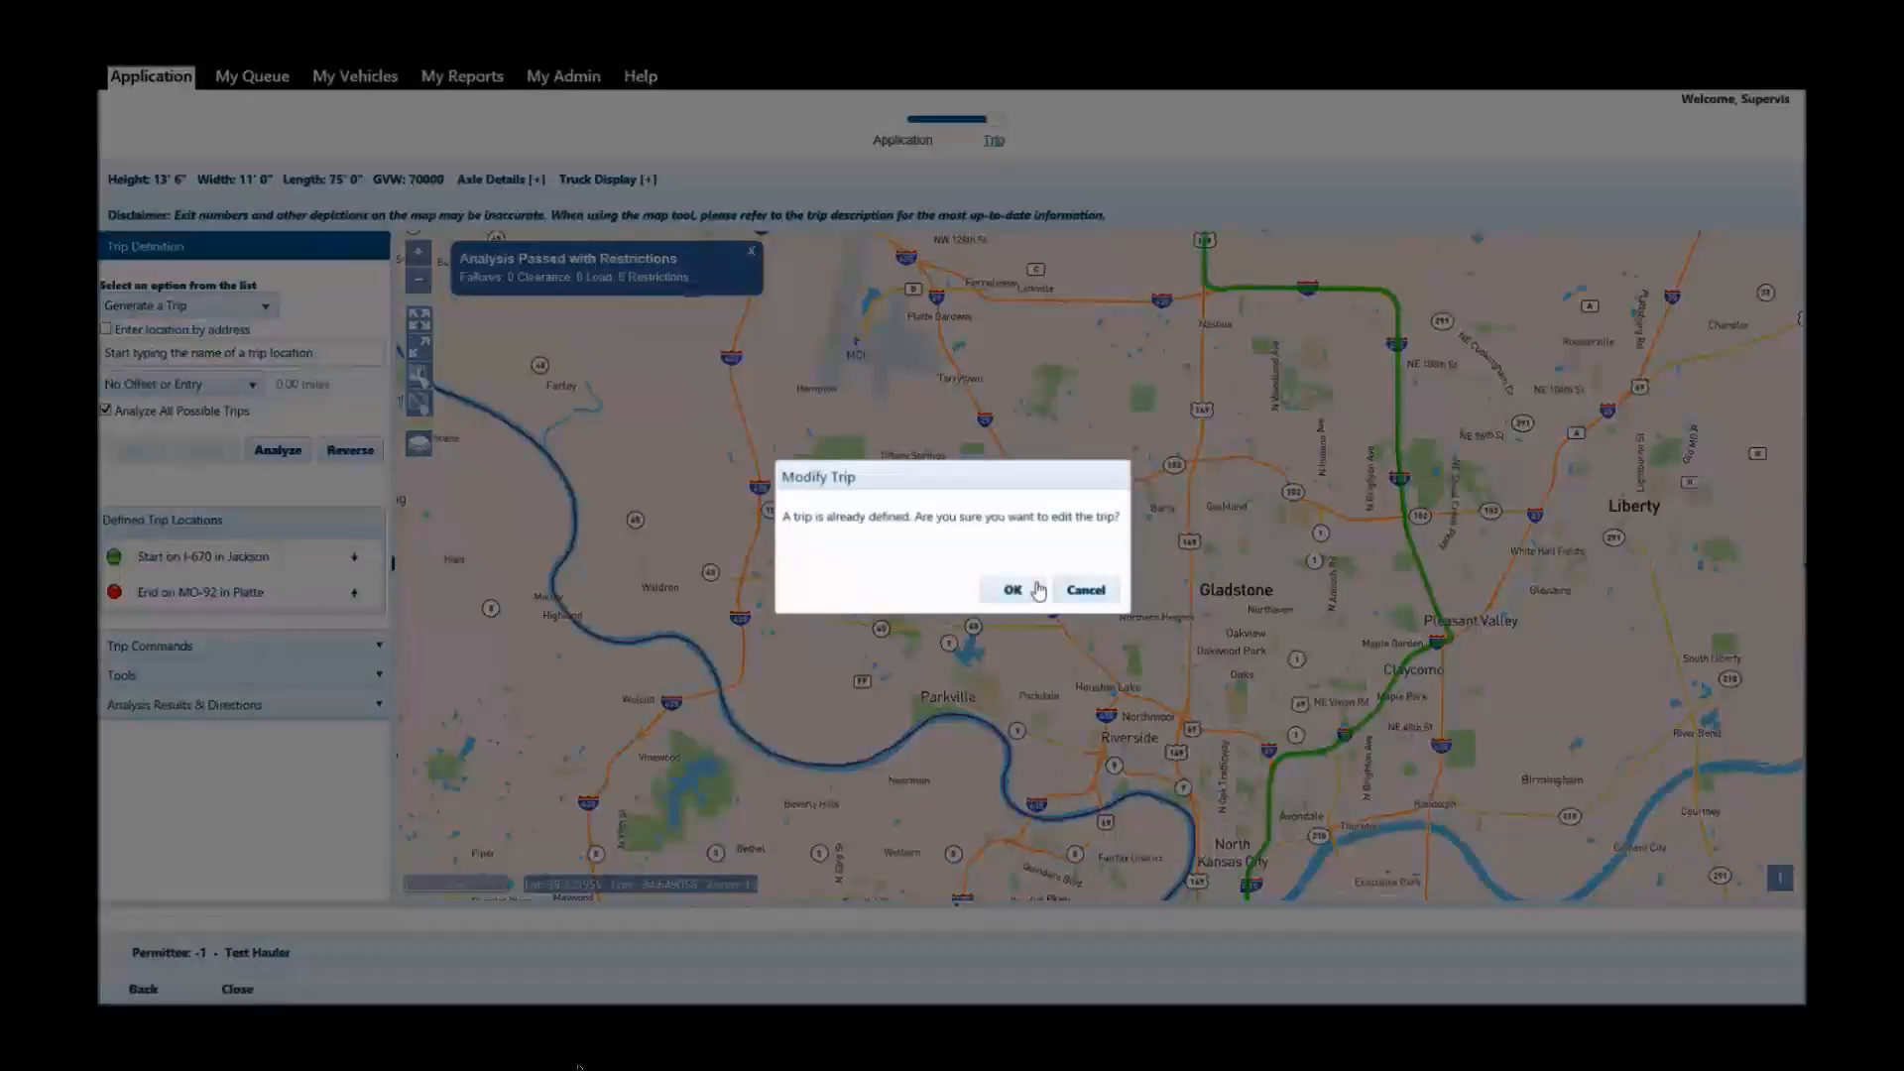
left_click(1036, 590)
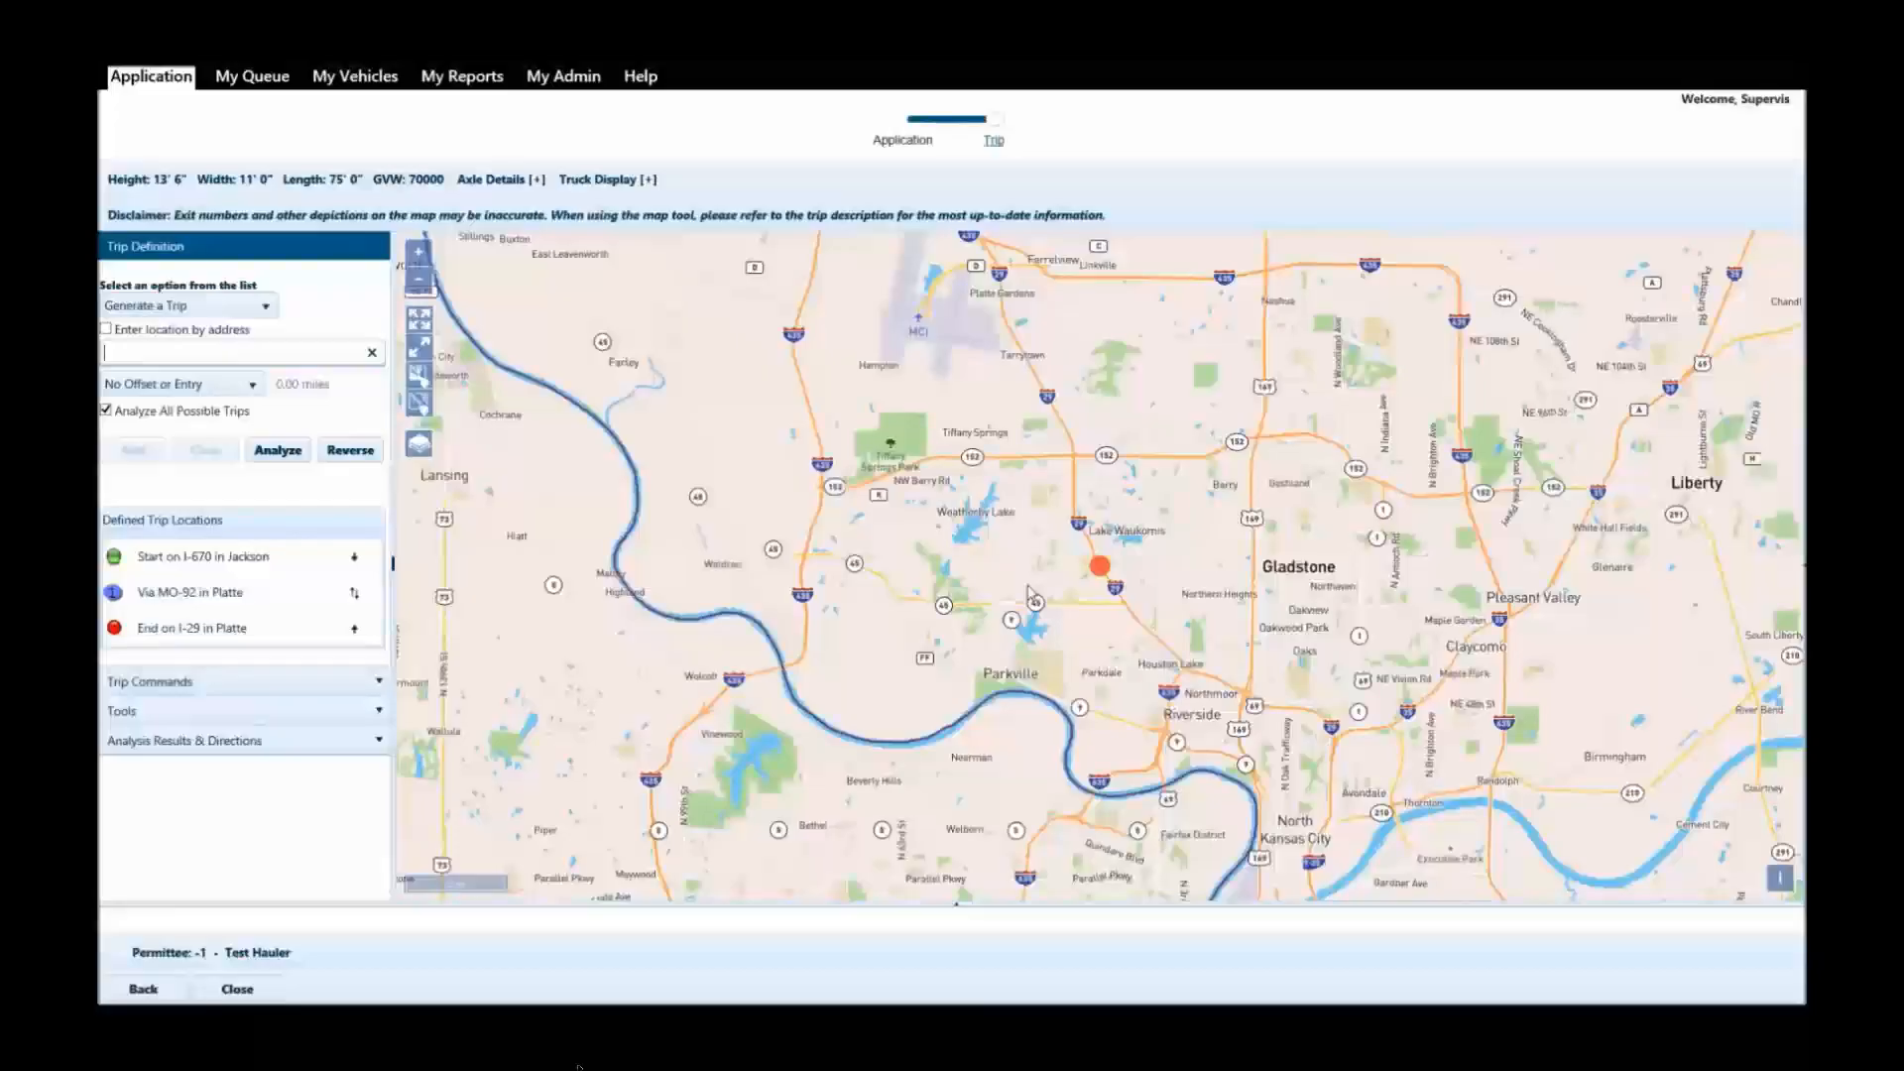
left_click_drag(1110, 389, 1109, 602)
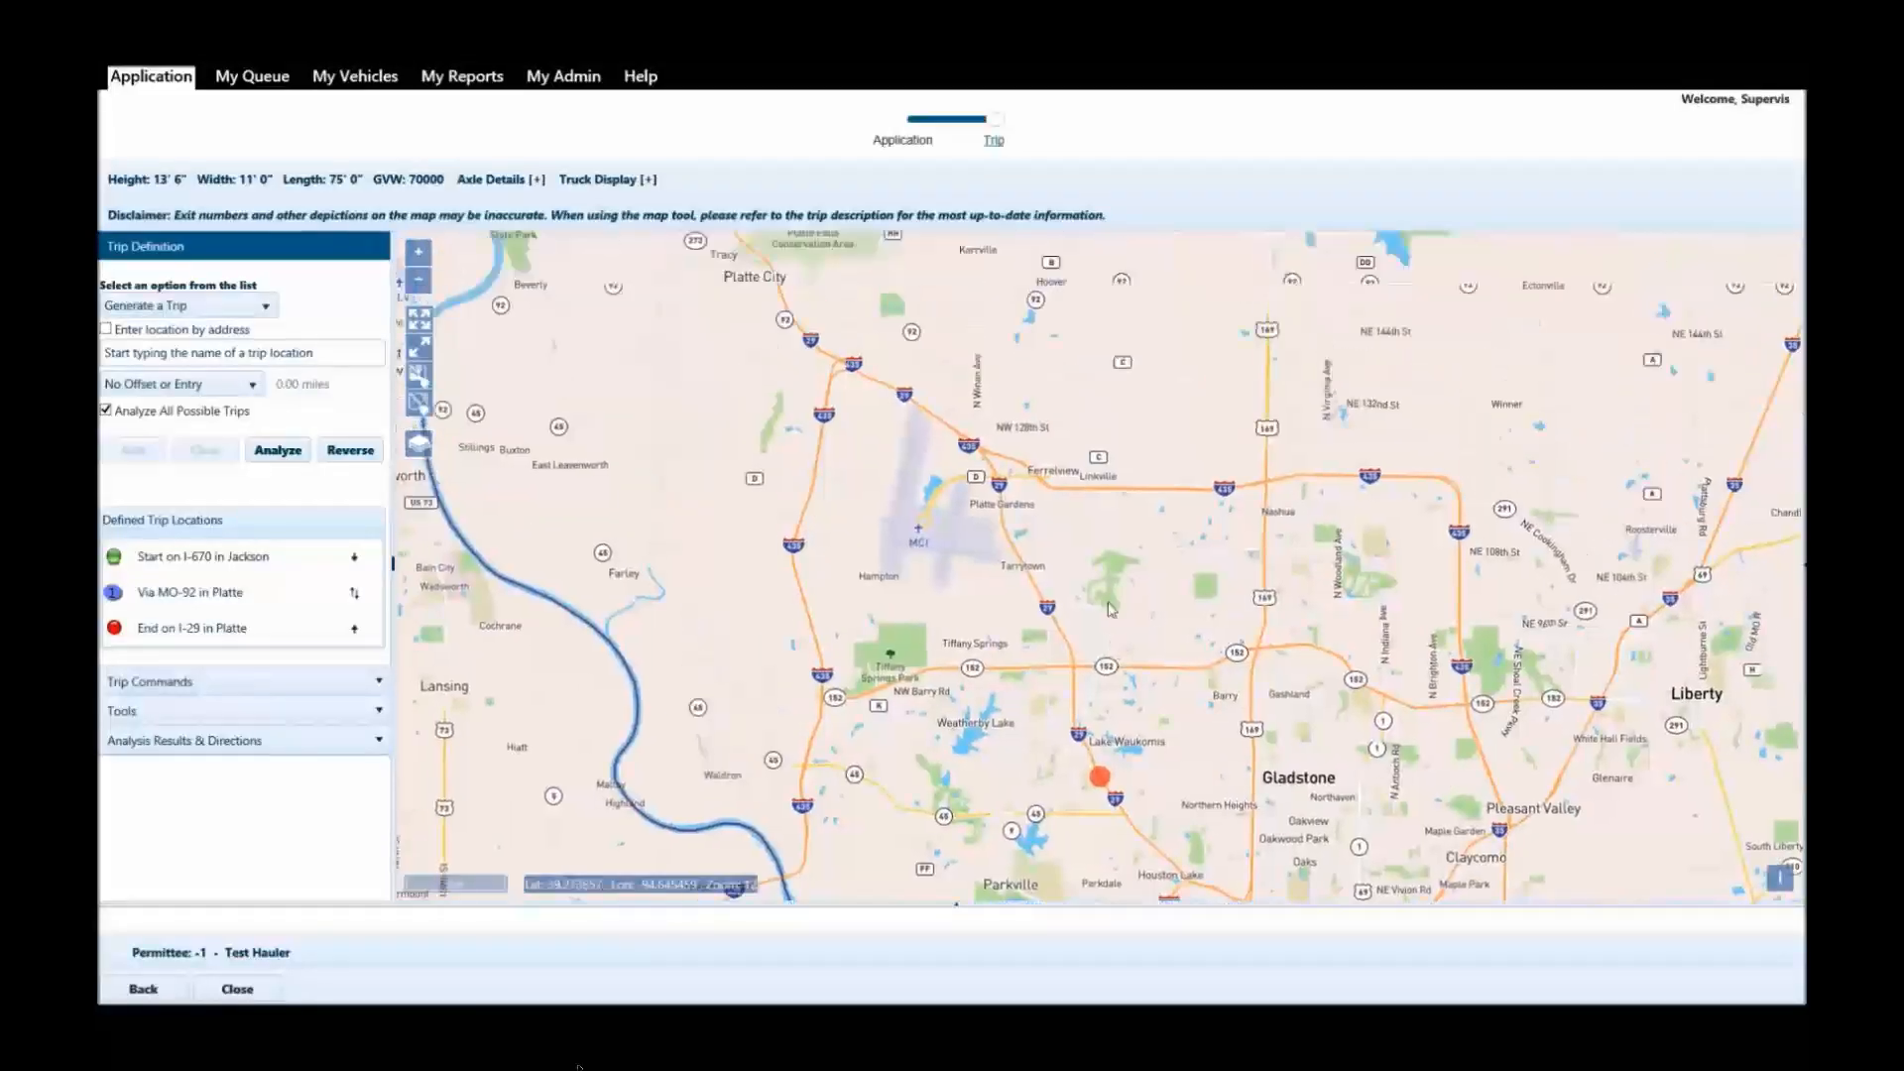
left_click(1010, 541)
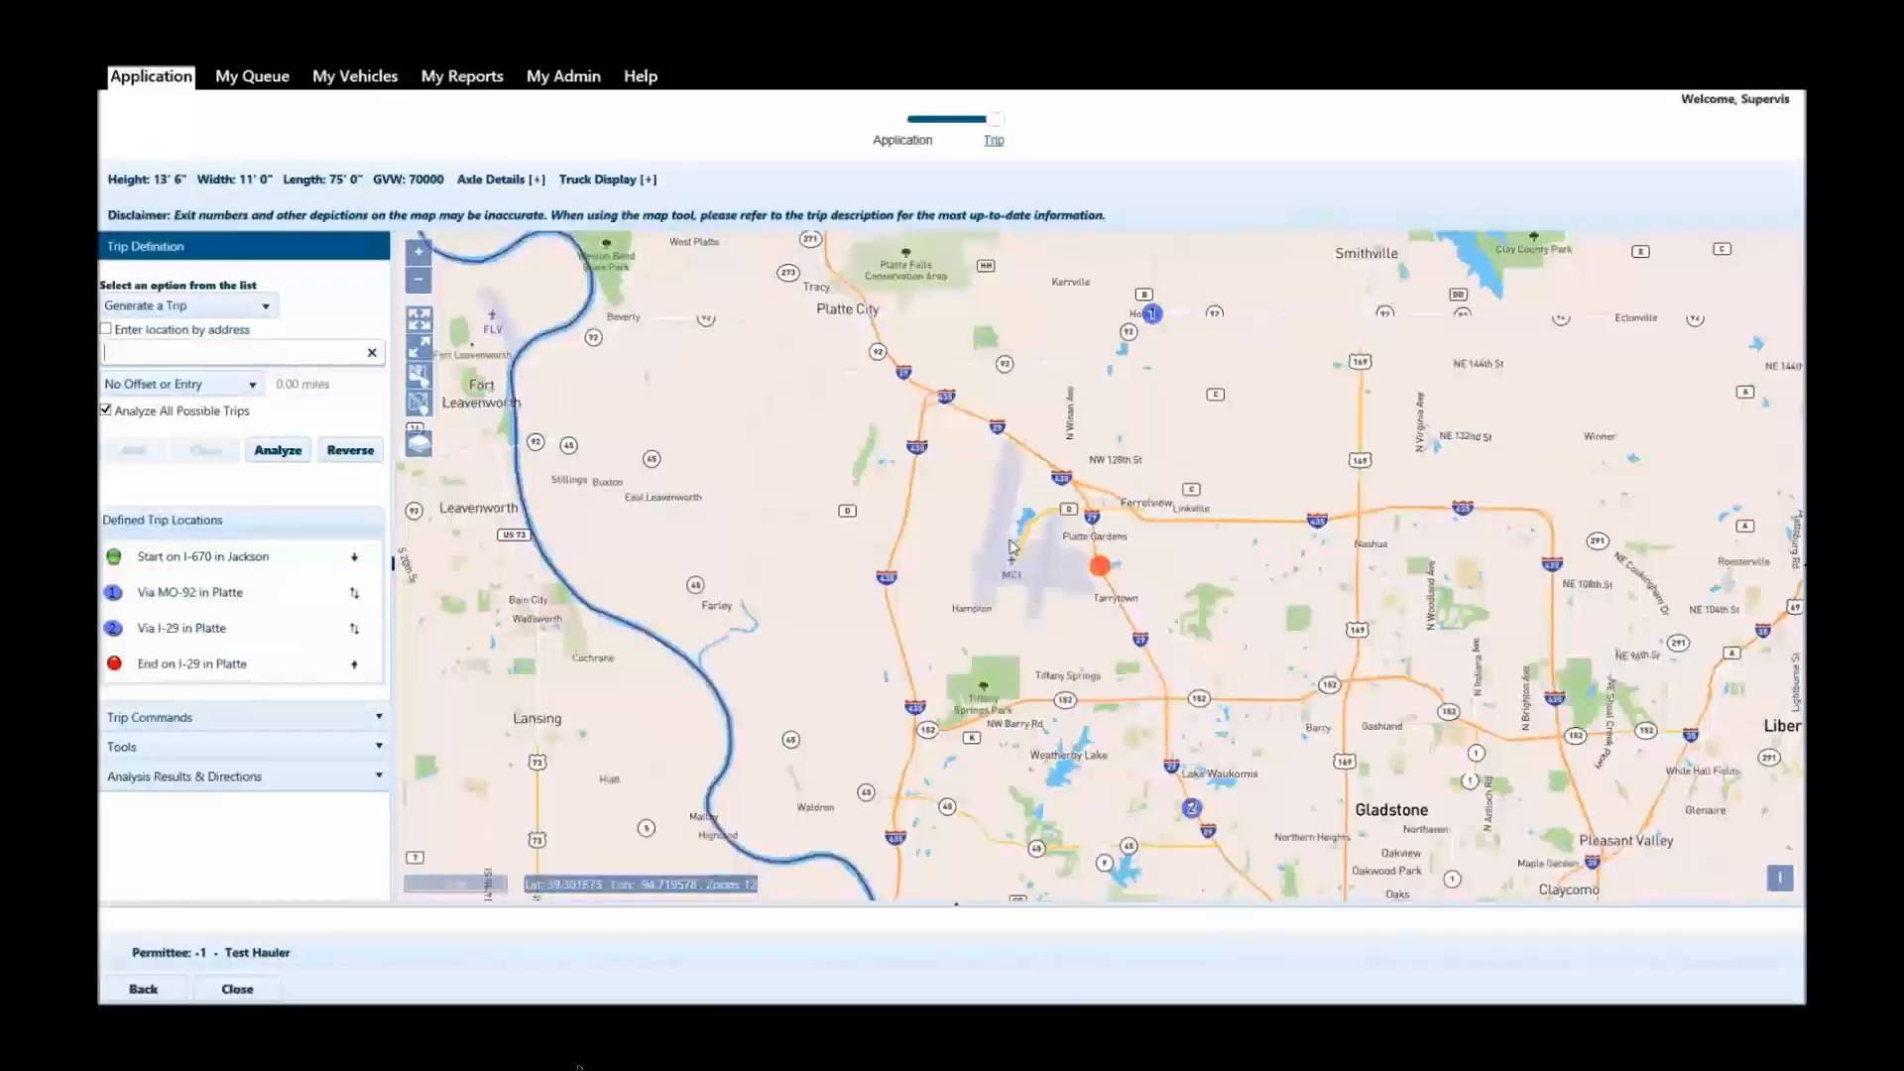
Reorder the trip locations so MO-92 in Platte is the end after both I-29 via points, and analyze the trip.
left_click(224, 594)
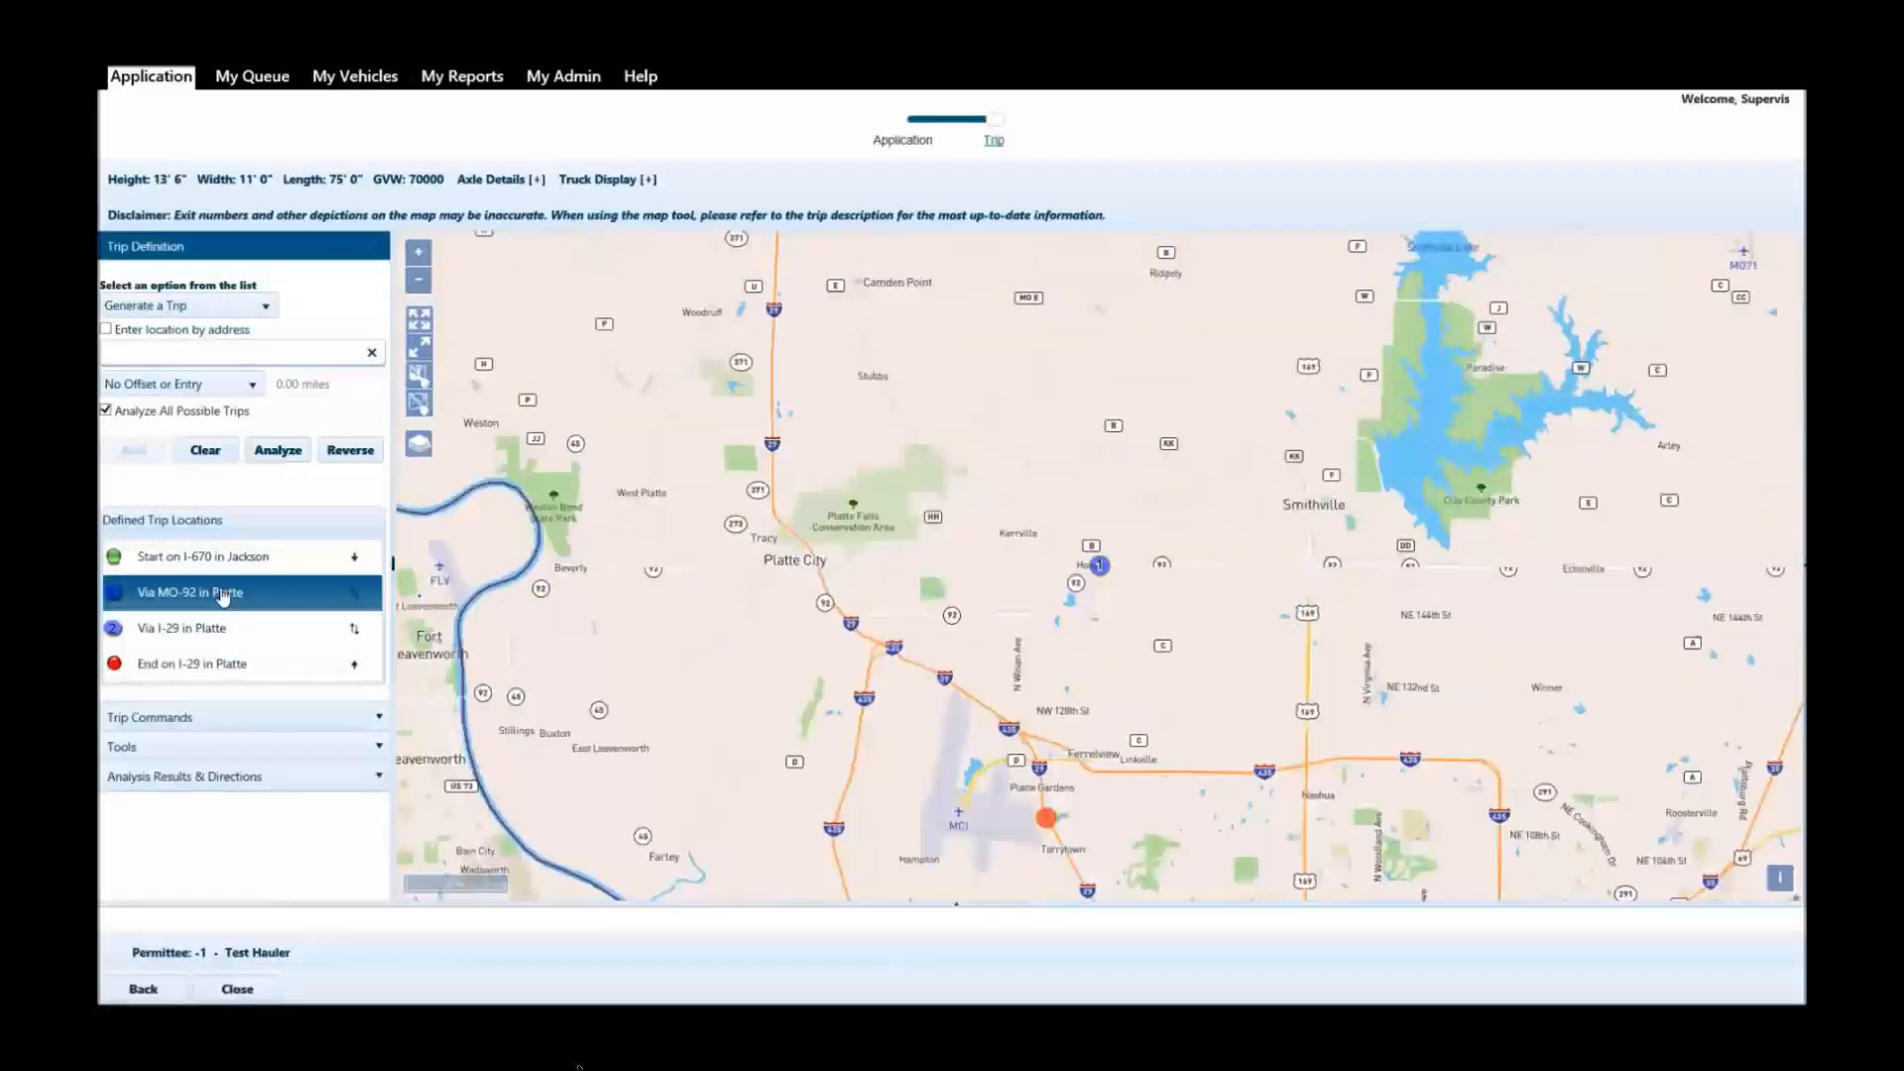
left_click_drag(224, 594, 202, 686)
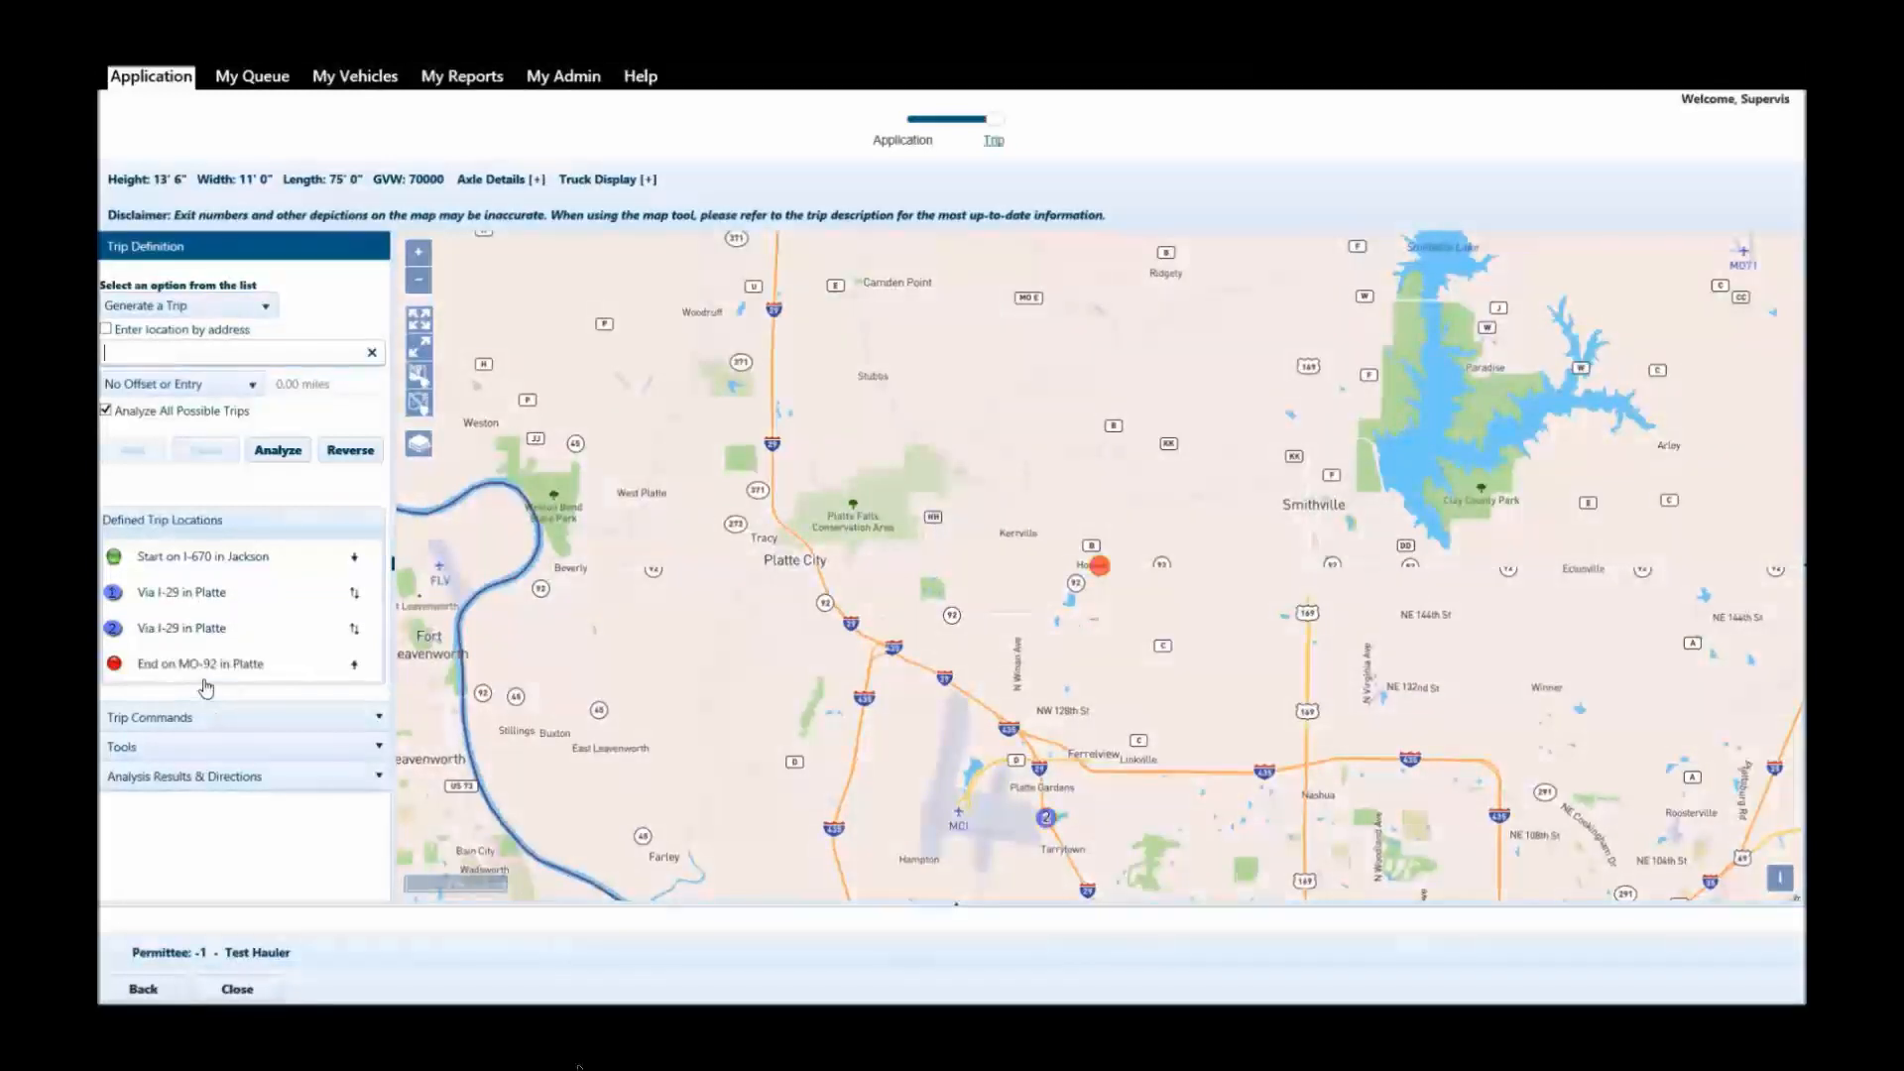
left_click(420, 348)
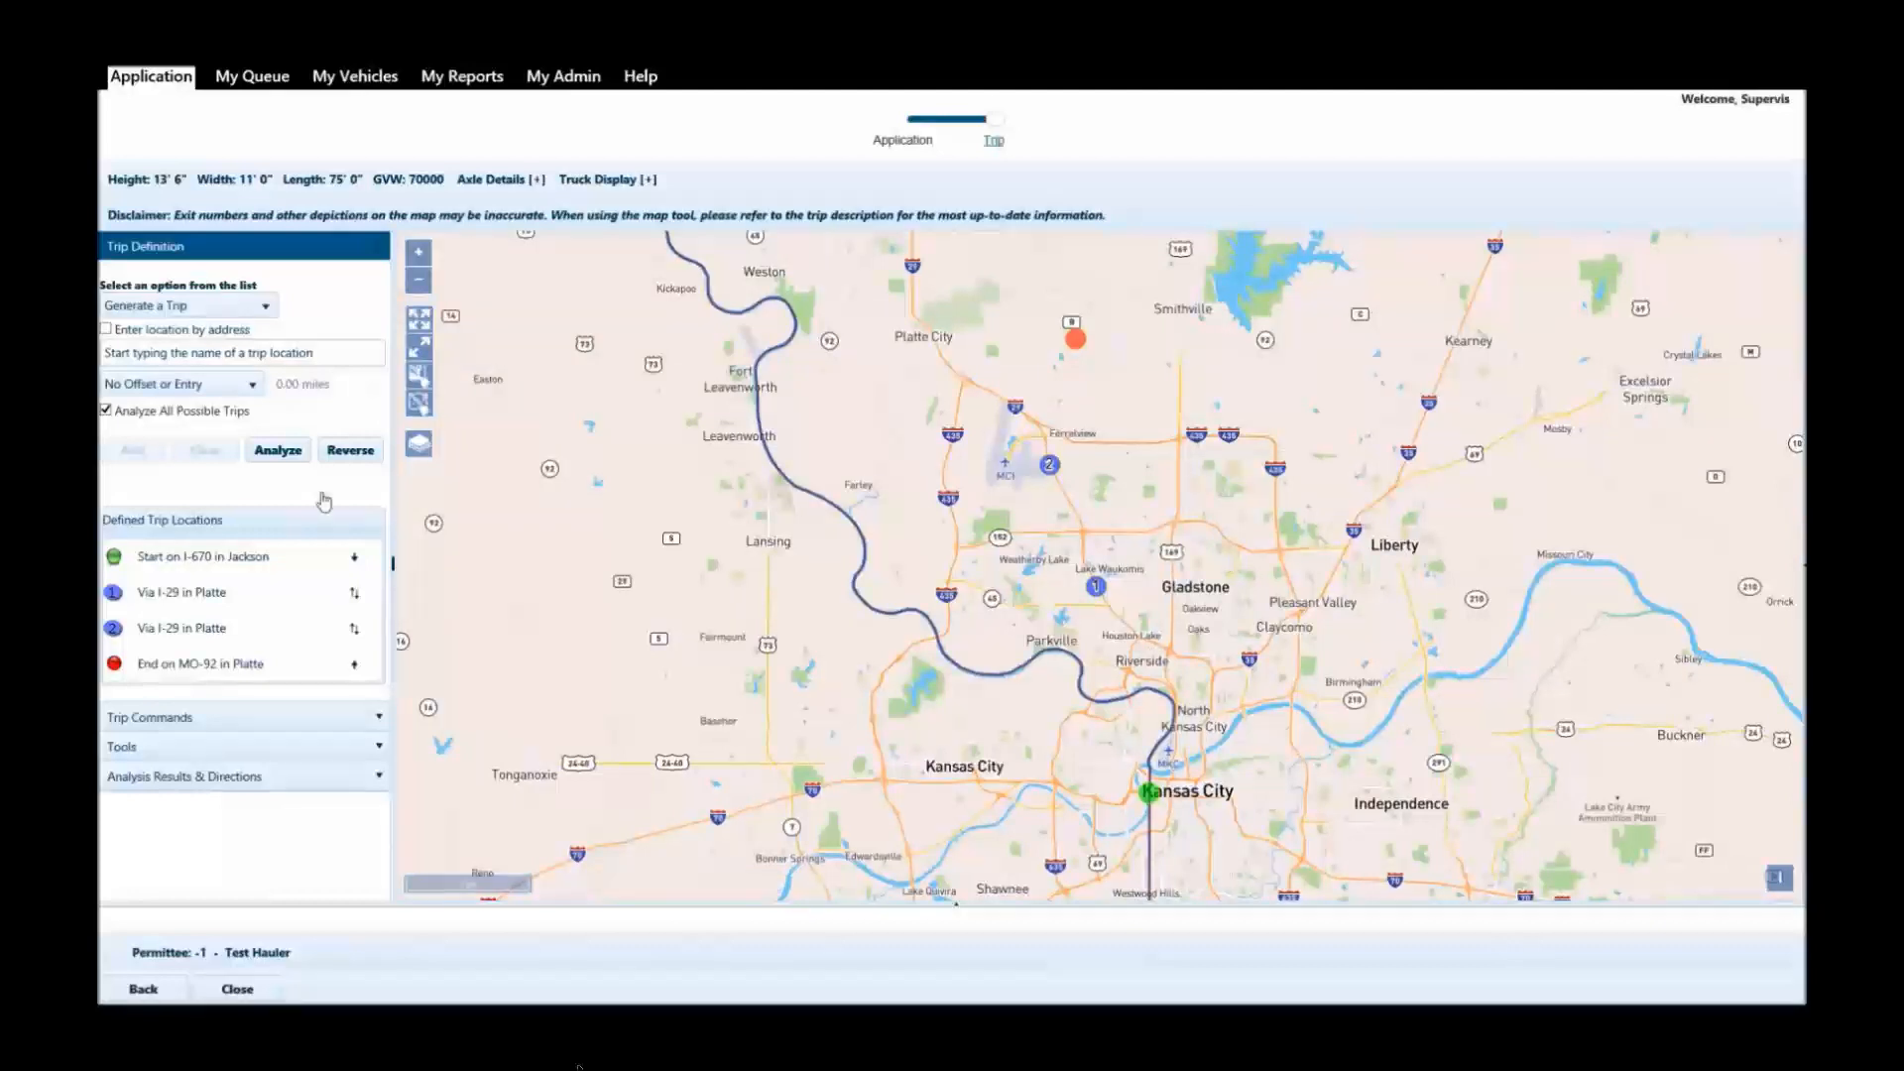
left_click(283, 454)
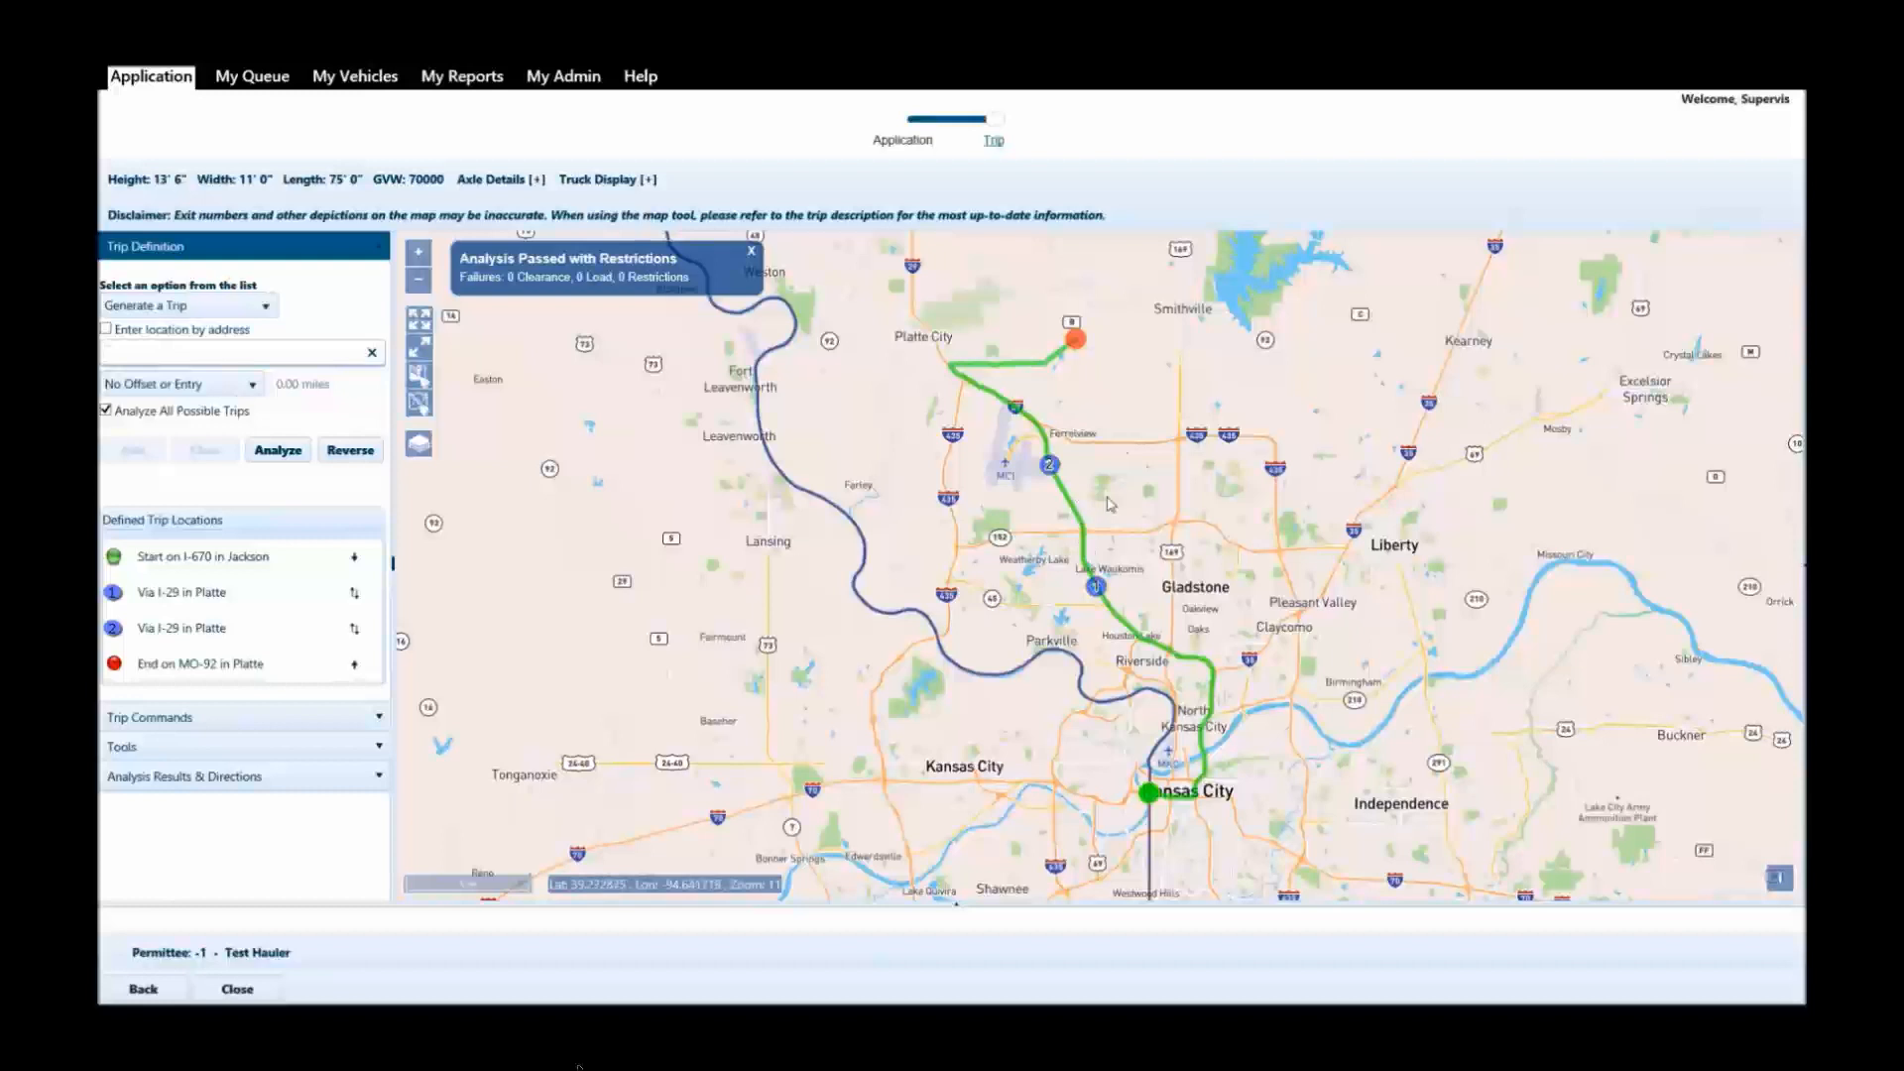
left_click_drag(1127, 484, 1059, 497)
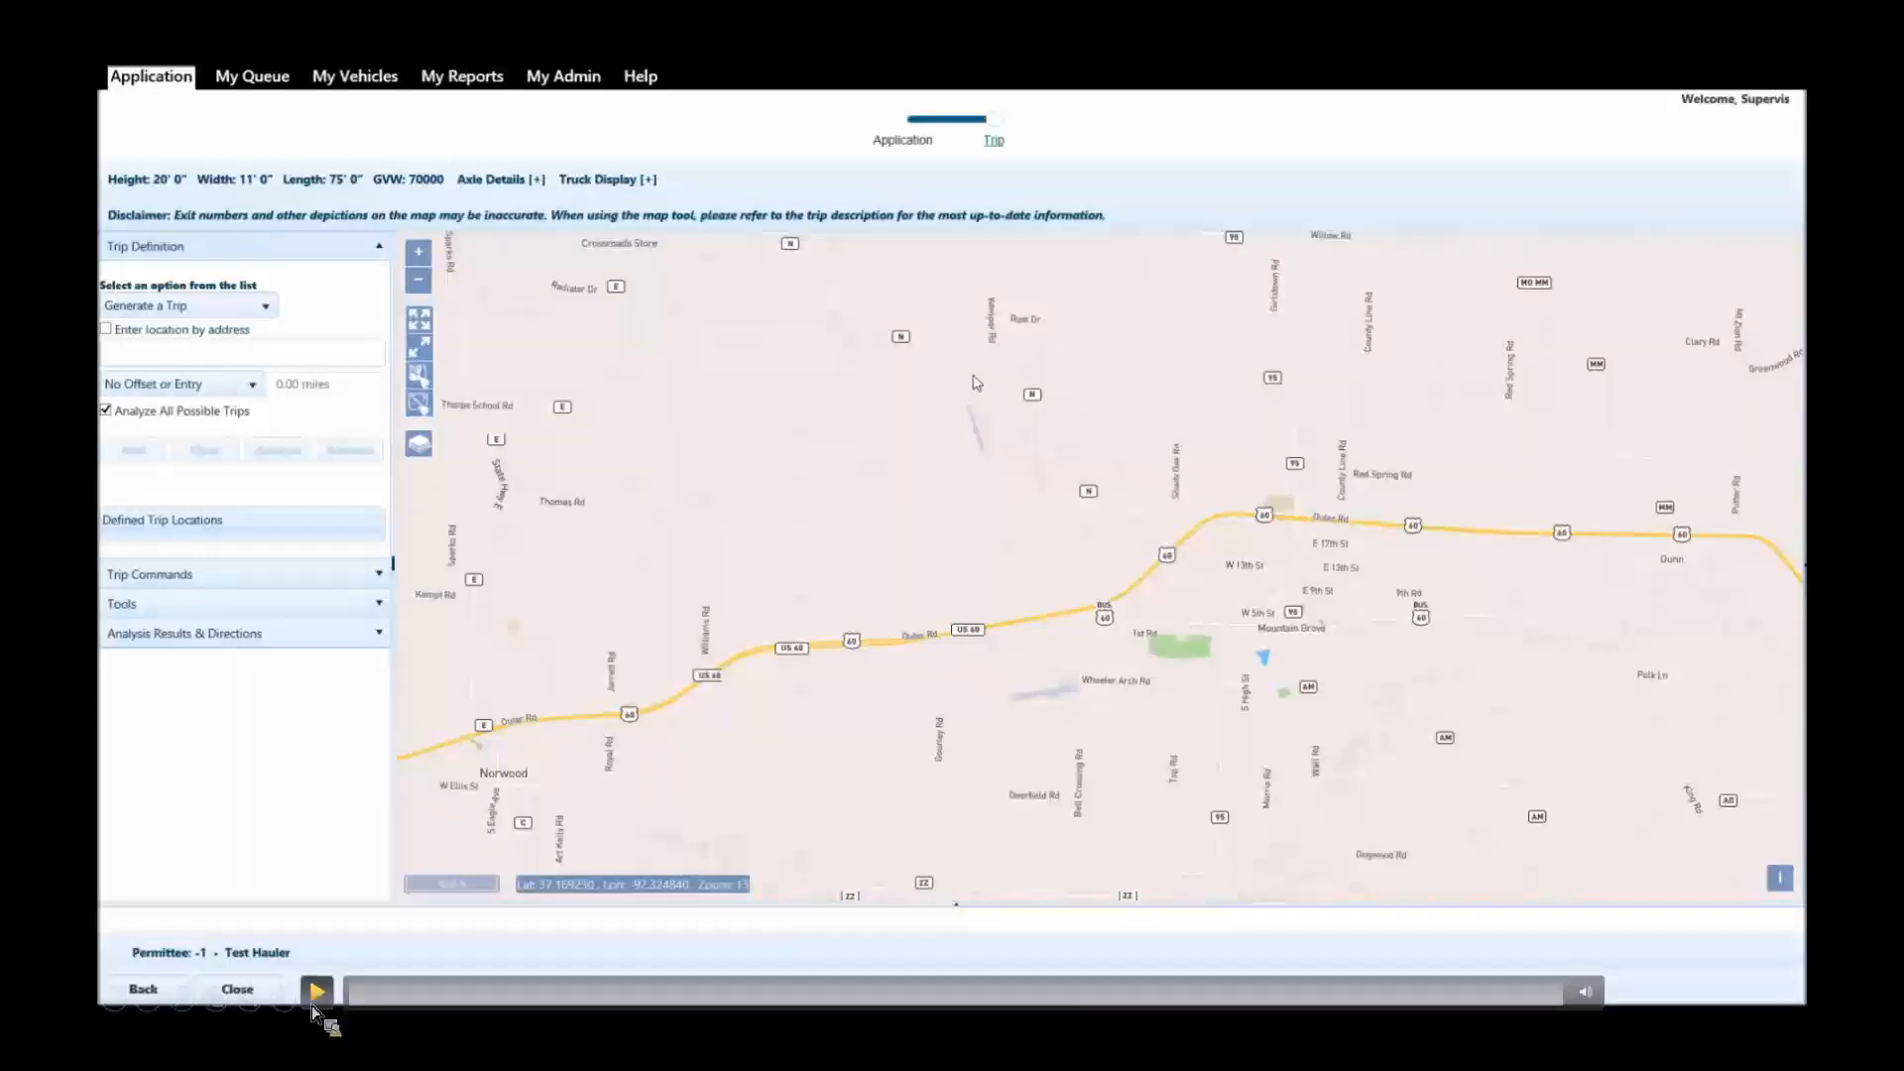
left_click(317, 991)
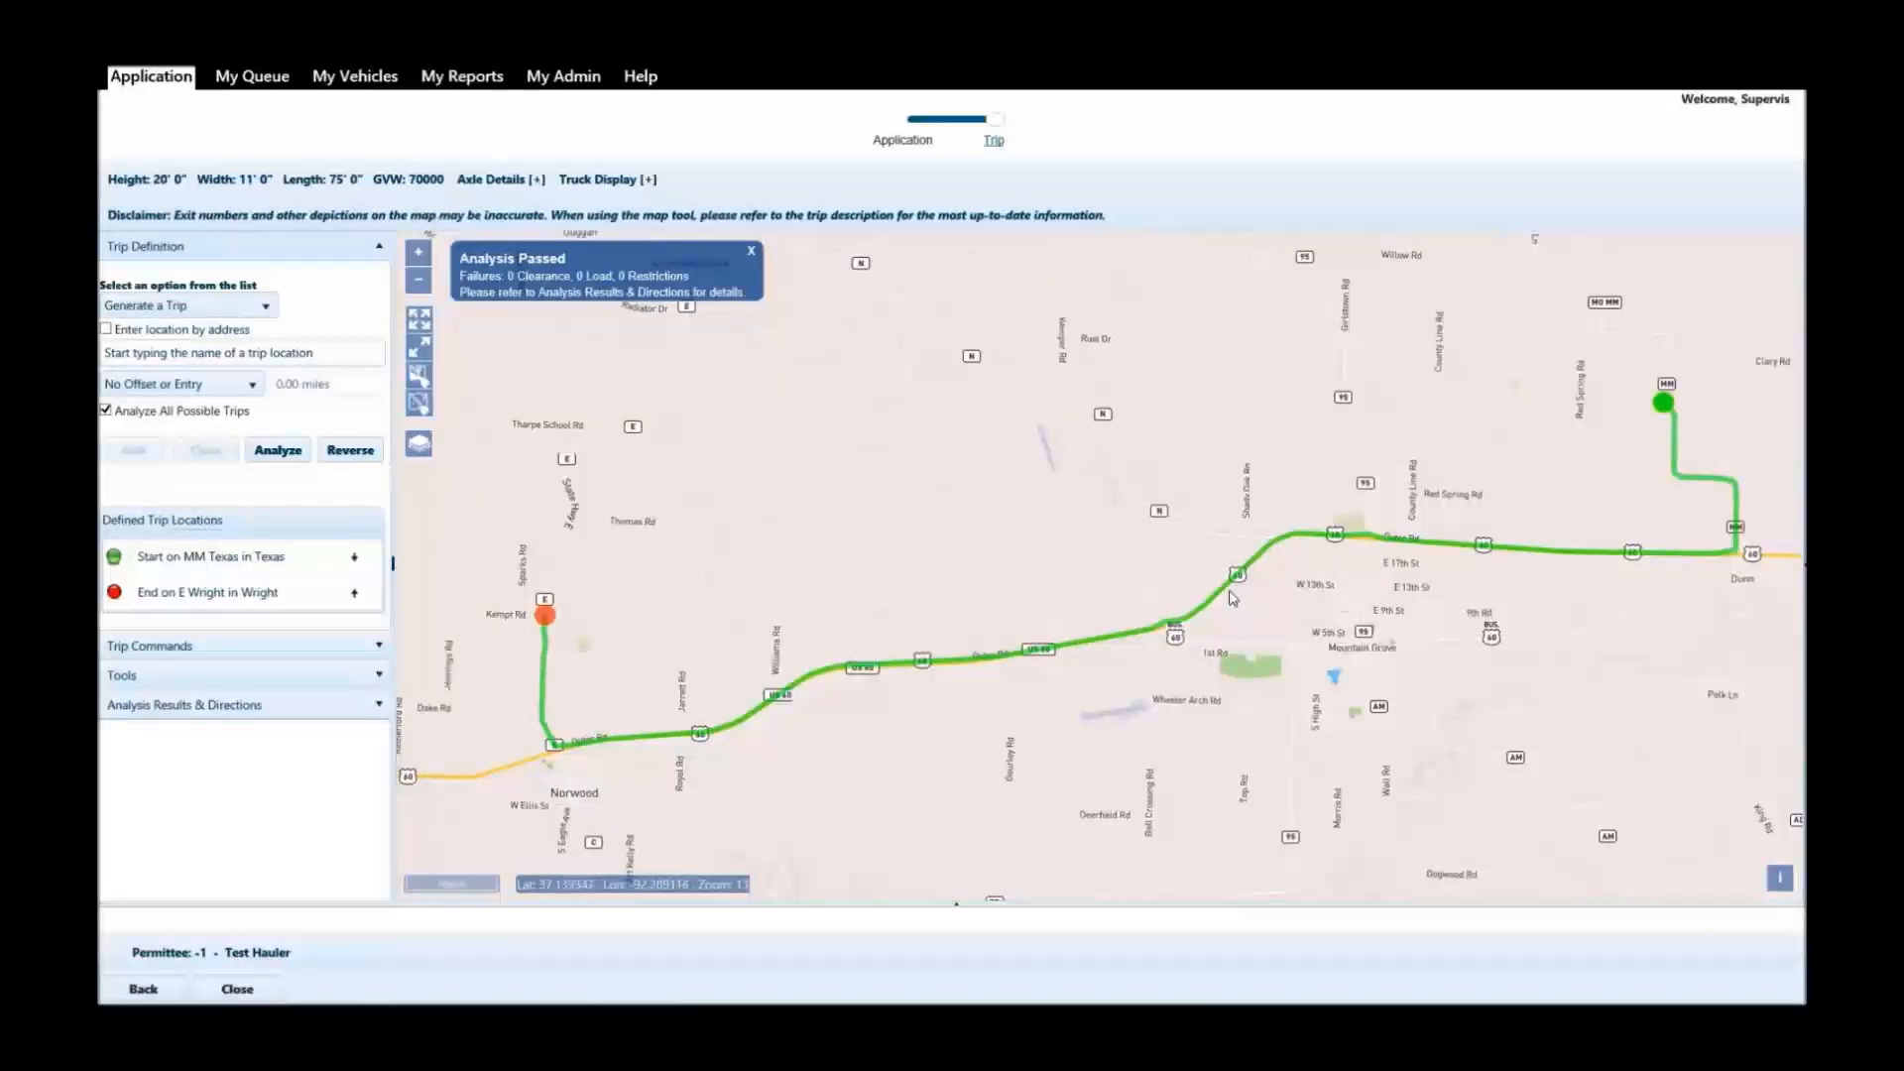
Turn off Analyze All Possible Trips and analyze the trip from MM Texas to E Wright again.
left_click(107, 411)
left_click(279, 452)
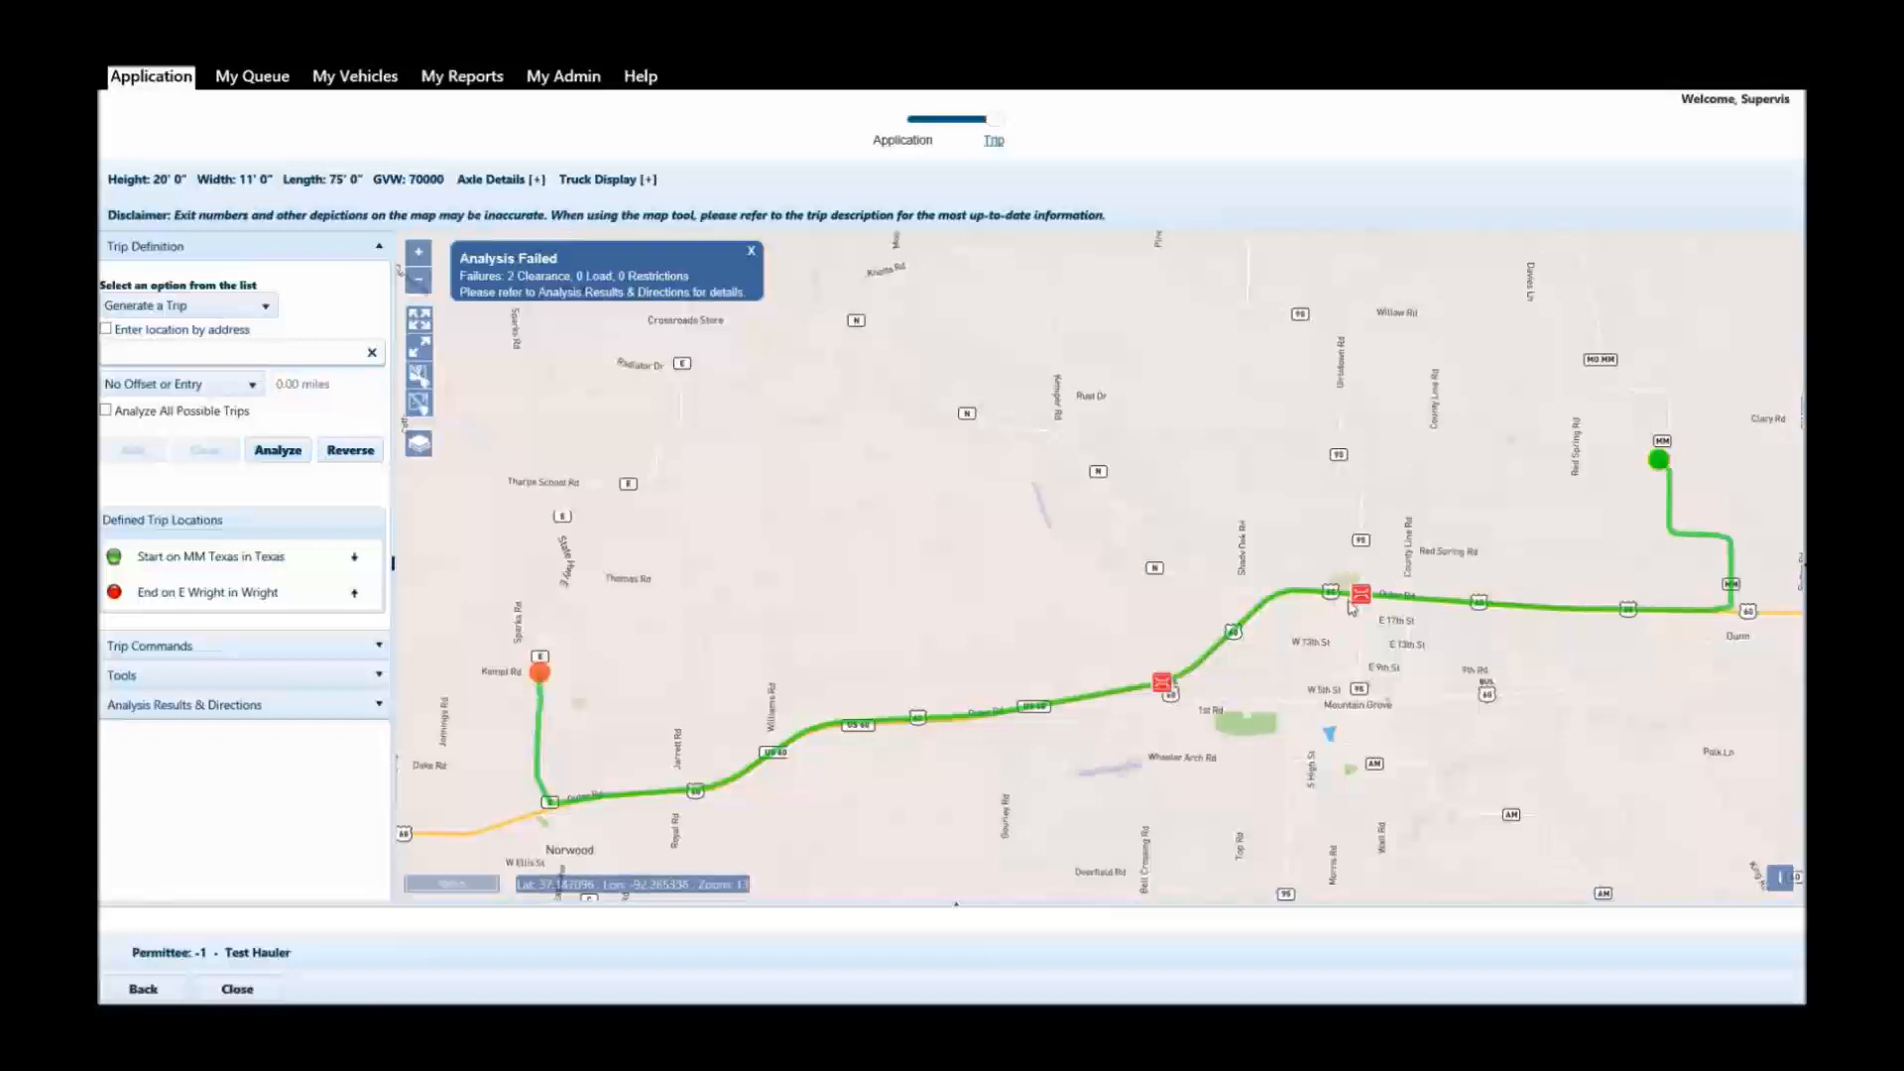
Get the bridge information for the easternmost failed bridge on US-60, north of Mountain Grove.
right_click(1366, 600)
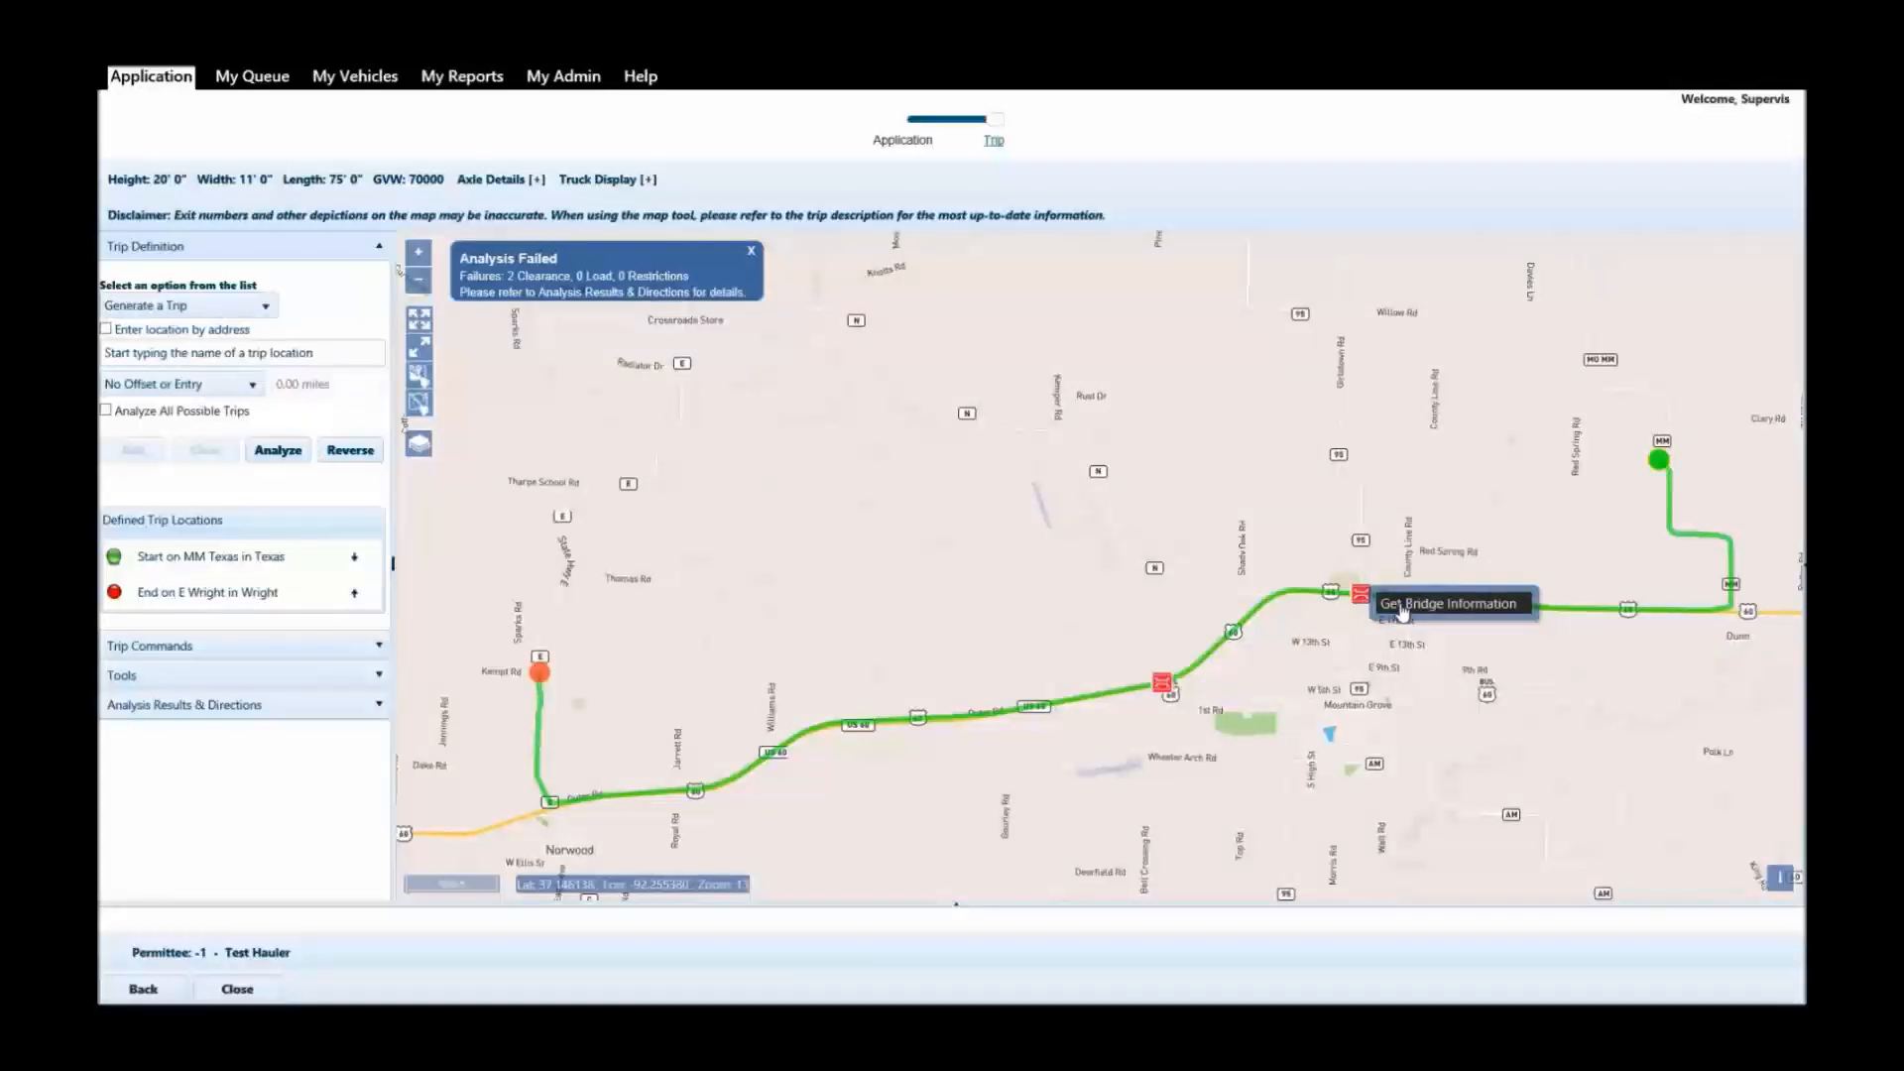
left_click(1402, 605)
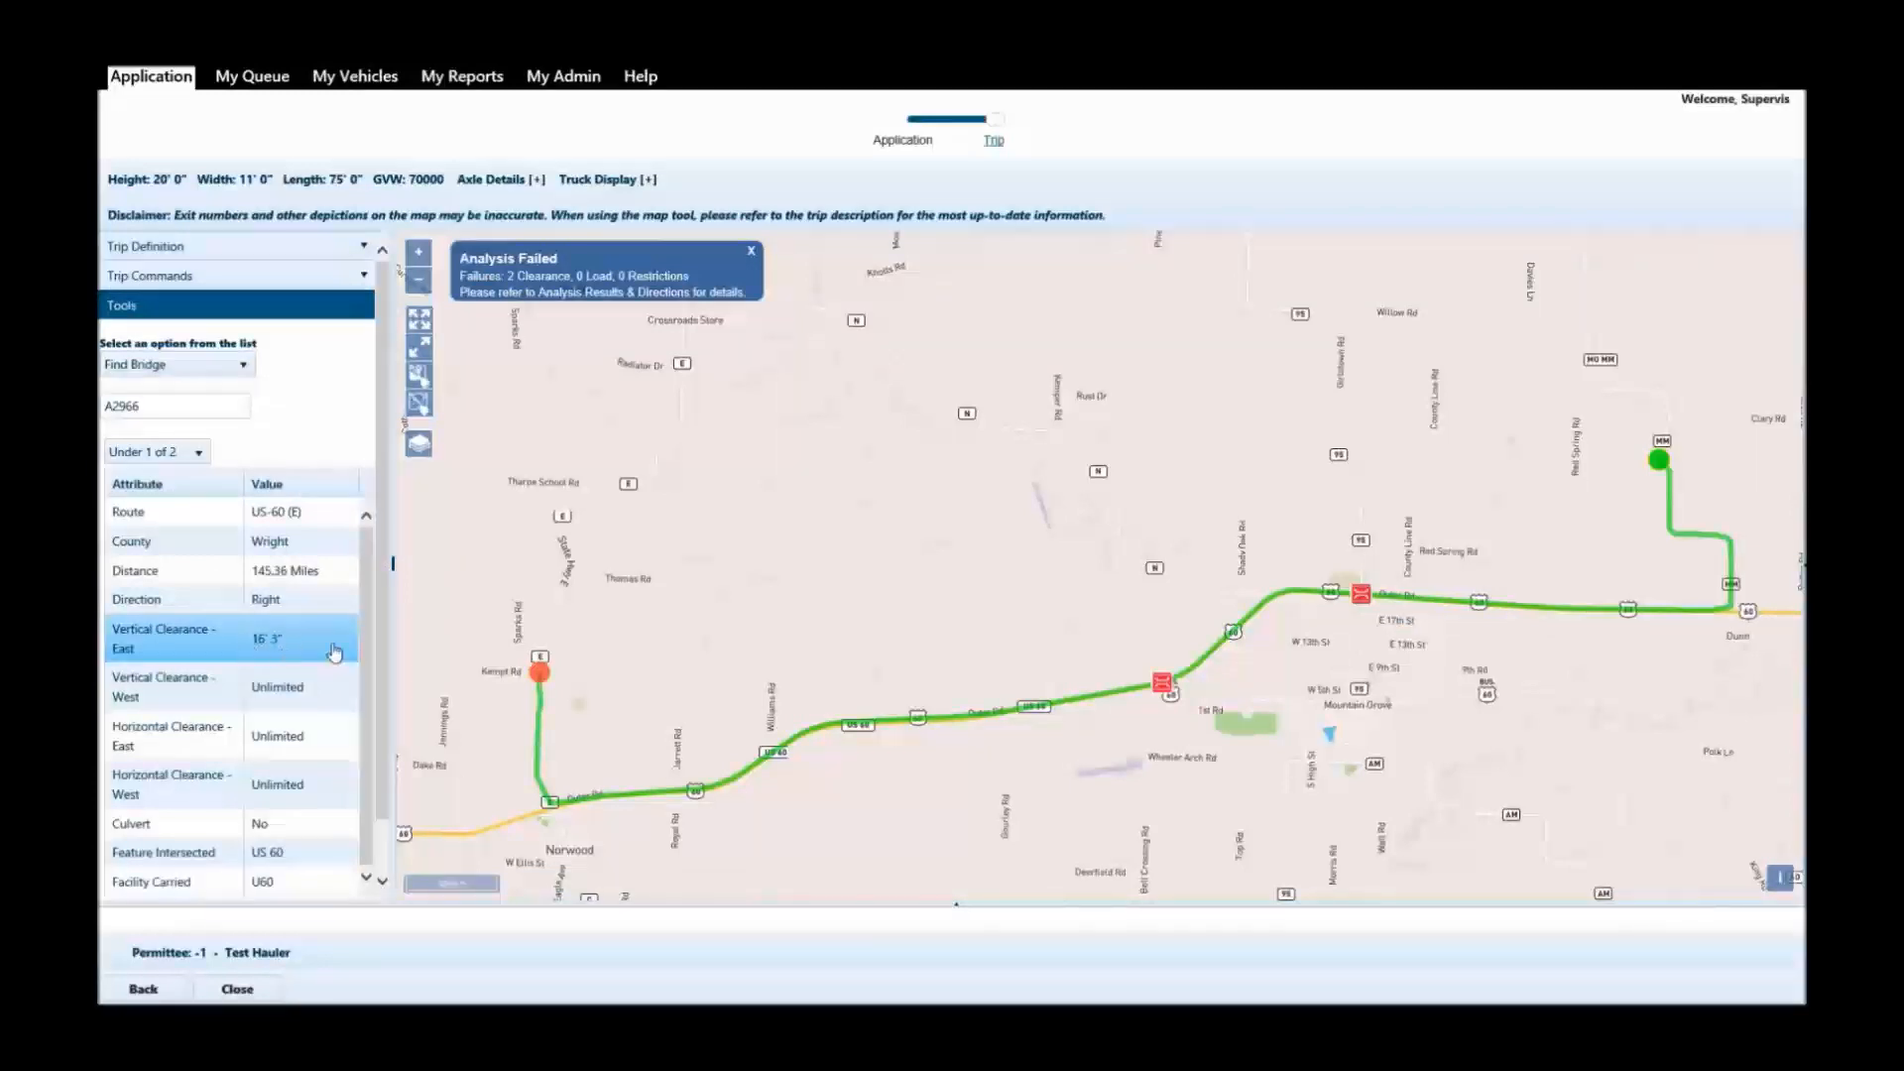
Turn on Analyze All Possible Trips, analyze the MM Texas to E Wright trip, and inspect the route around Mountain Grove.
left_click(252, 250)
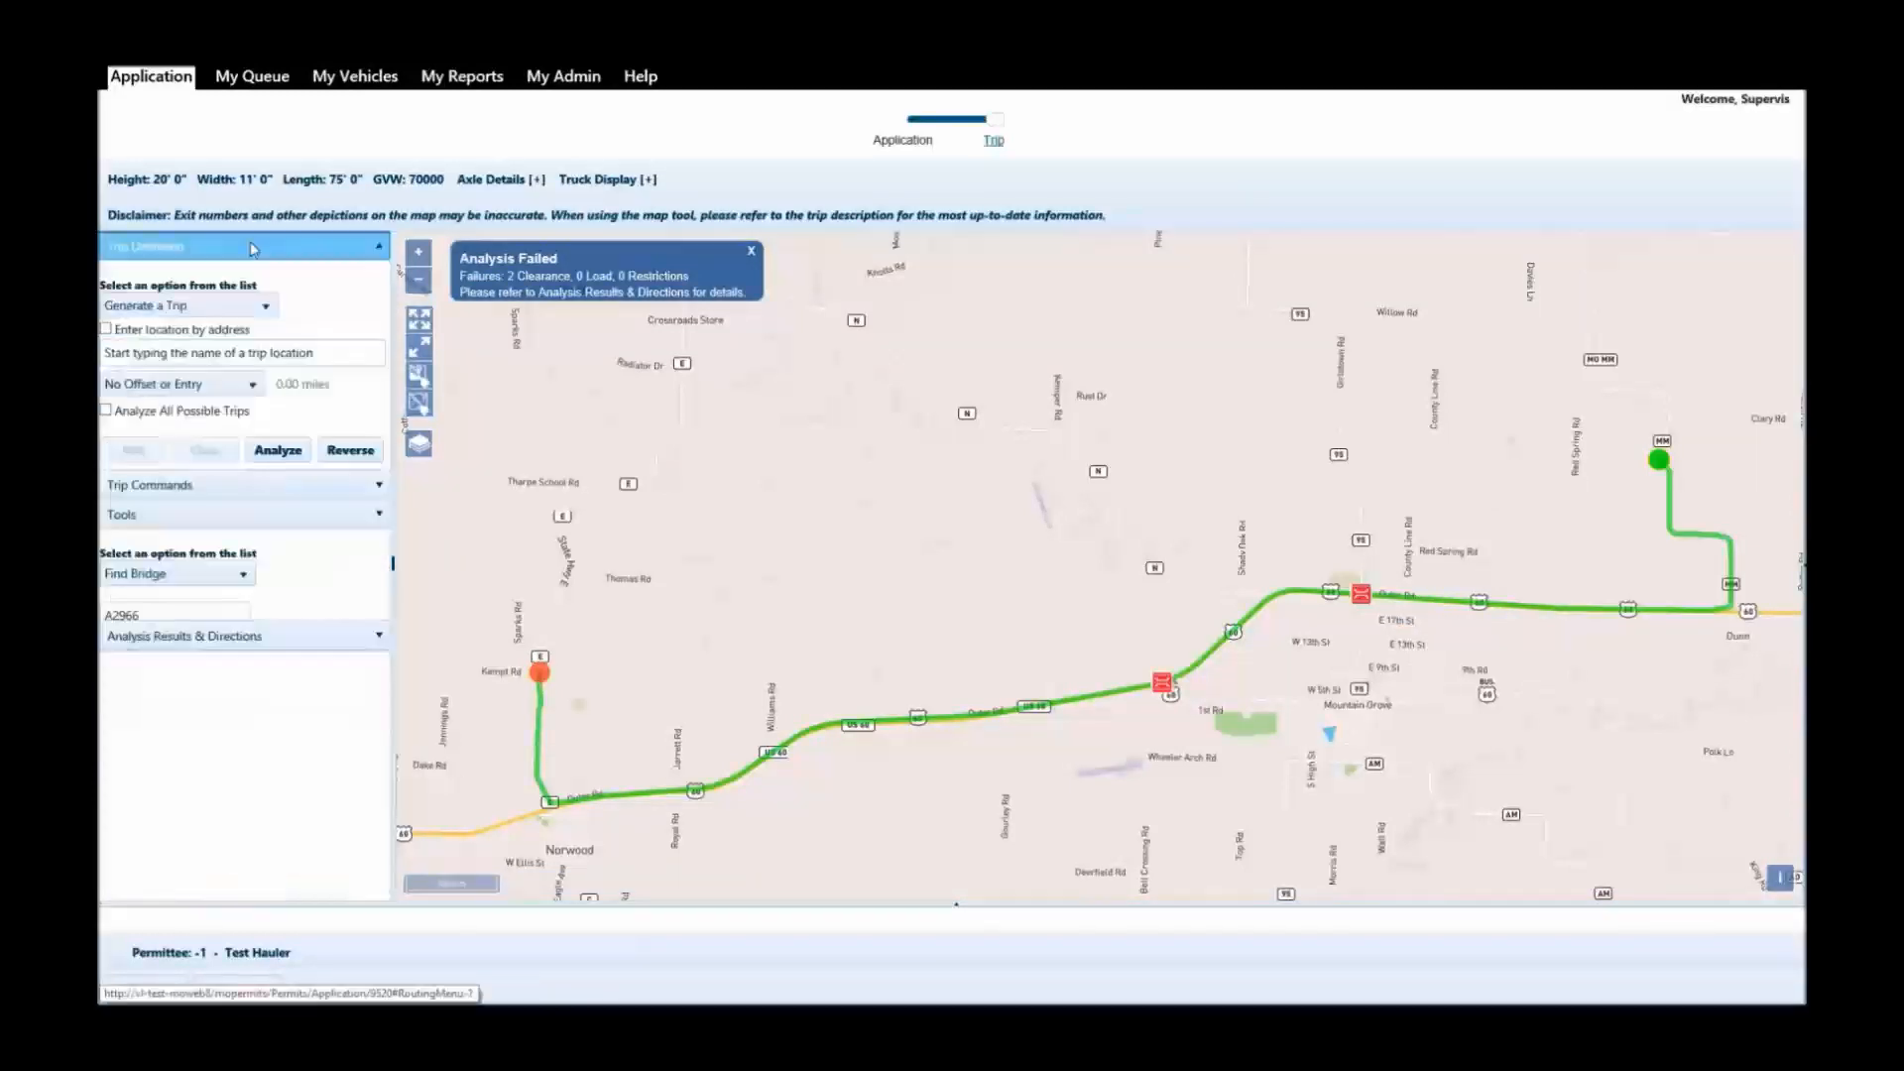
left_click(107, 412)
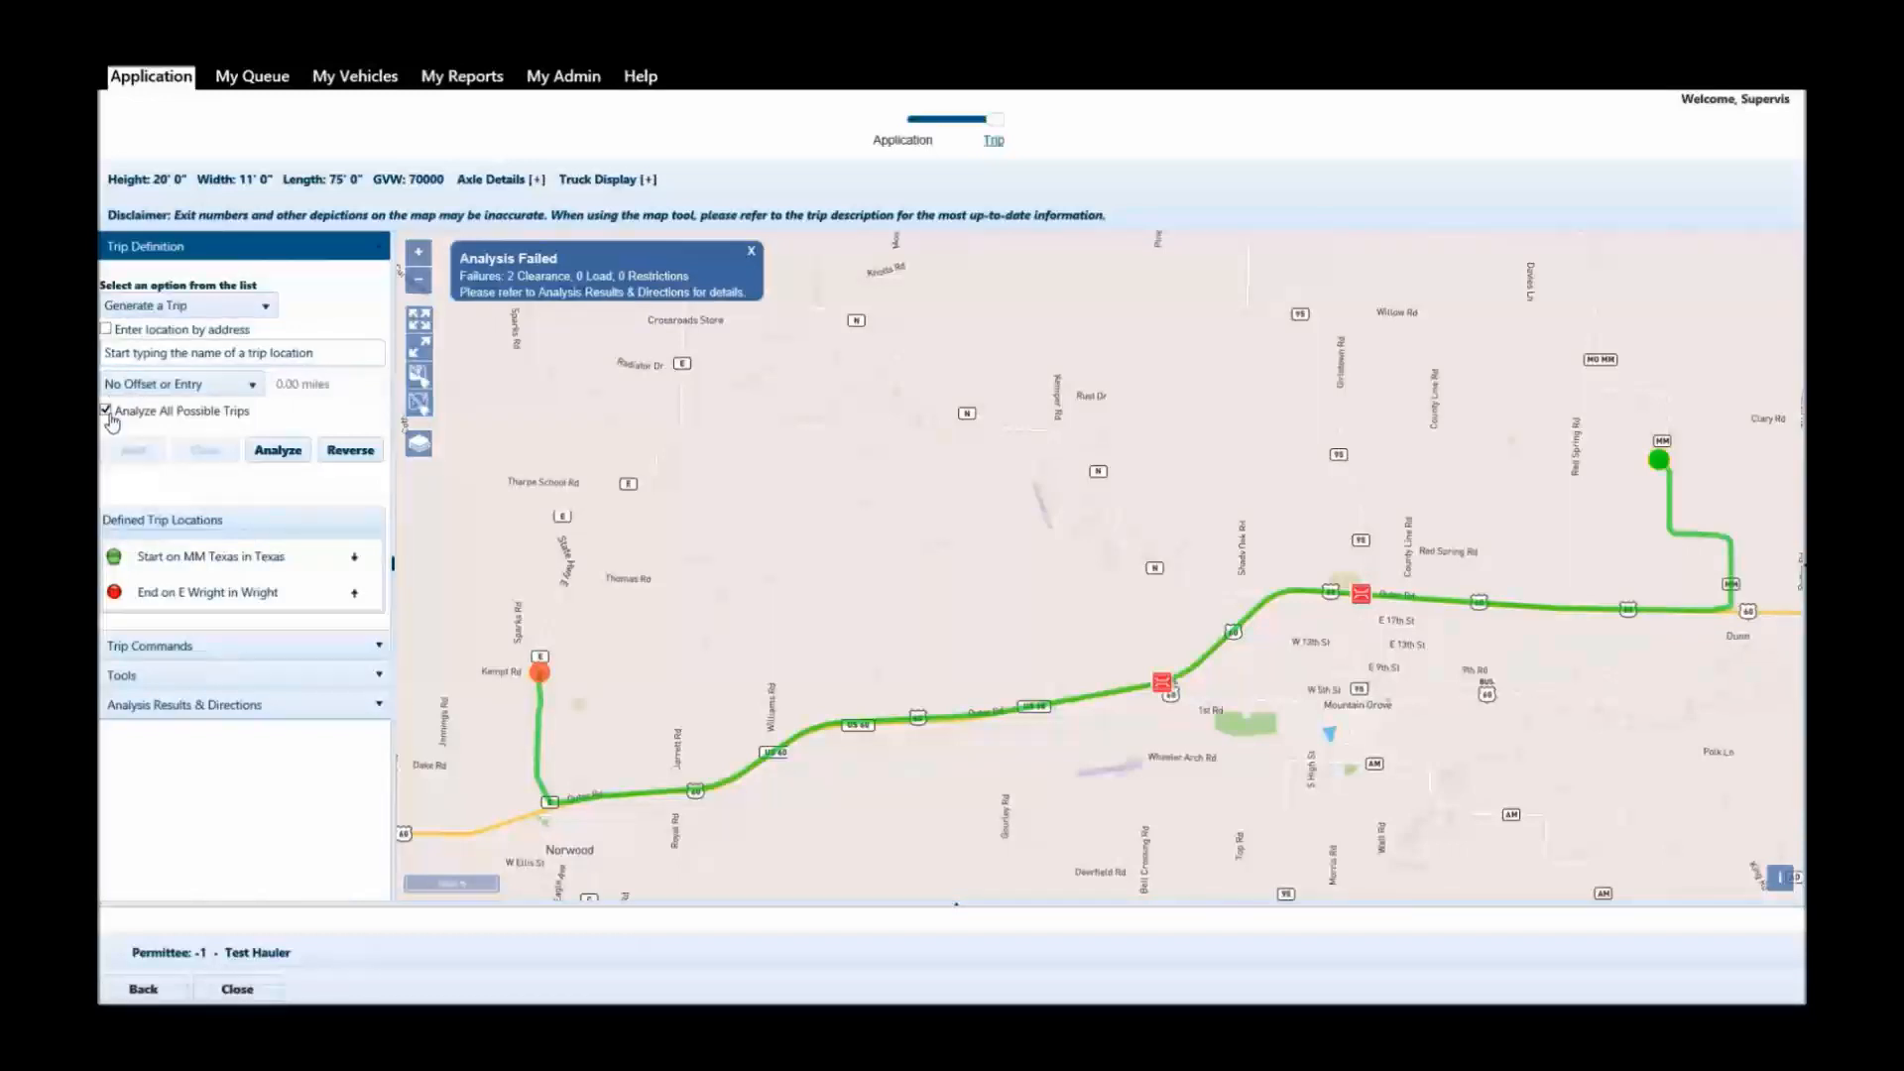
left_click(272, 451)
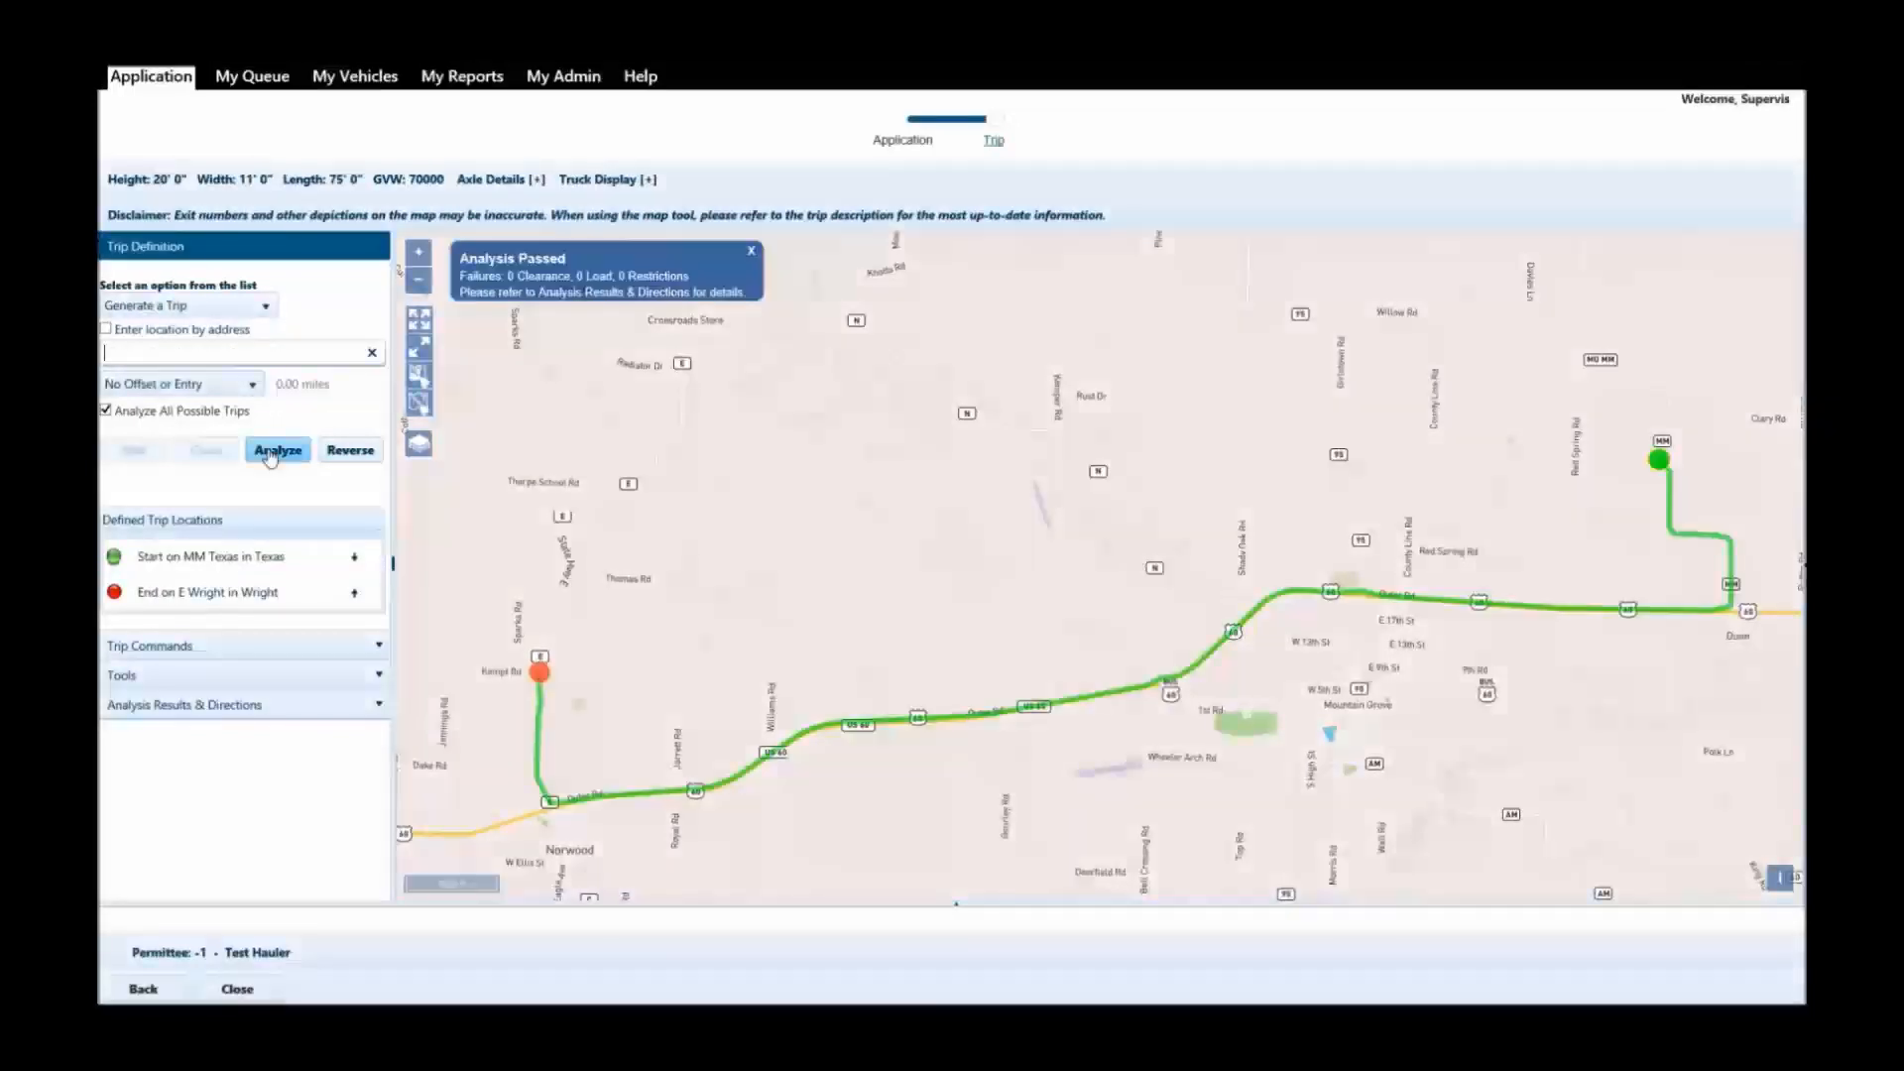
scroll(1349, 637, "up", 2)
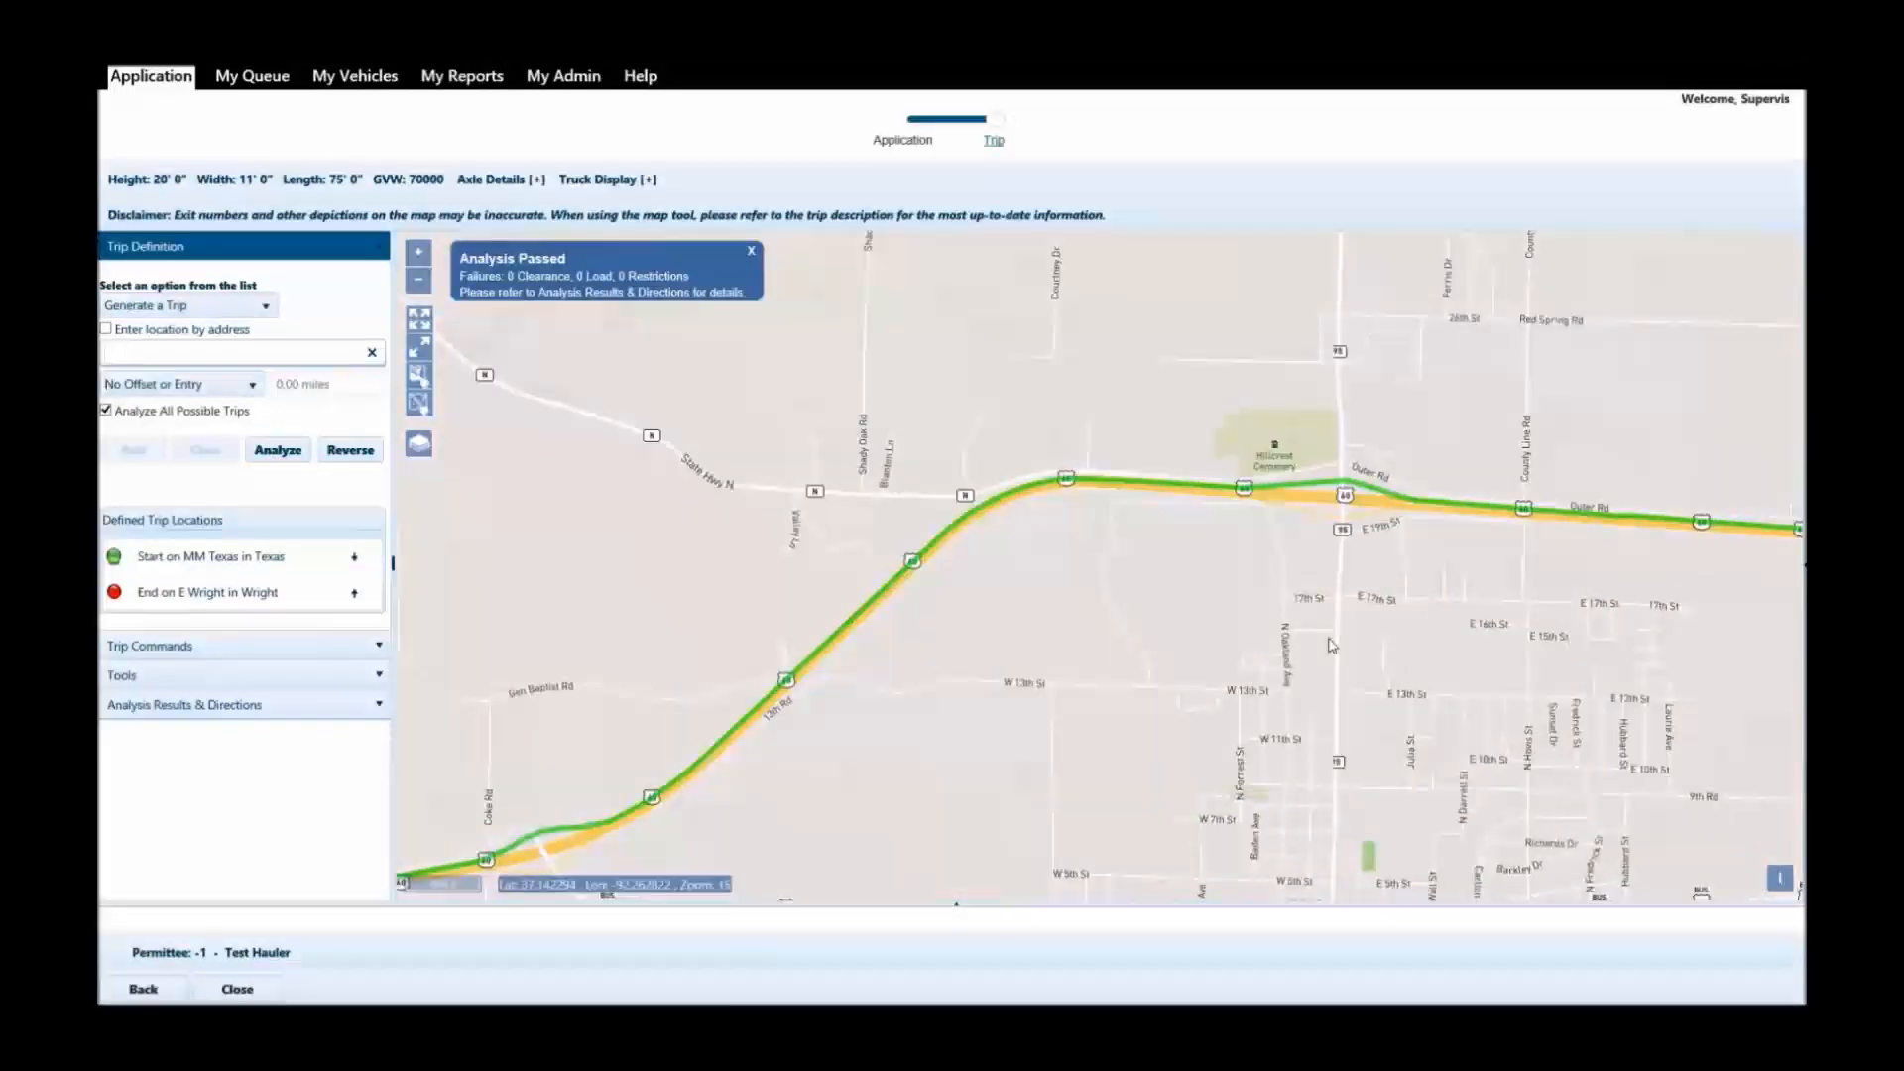
left_click_drag(1014, 763, 1192, 527)
scroll(1192, 527, "down", 2)
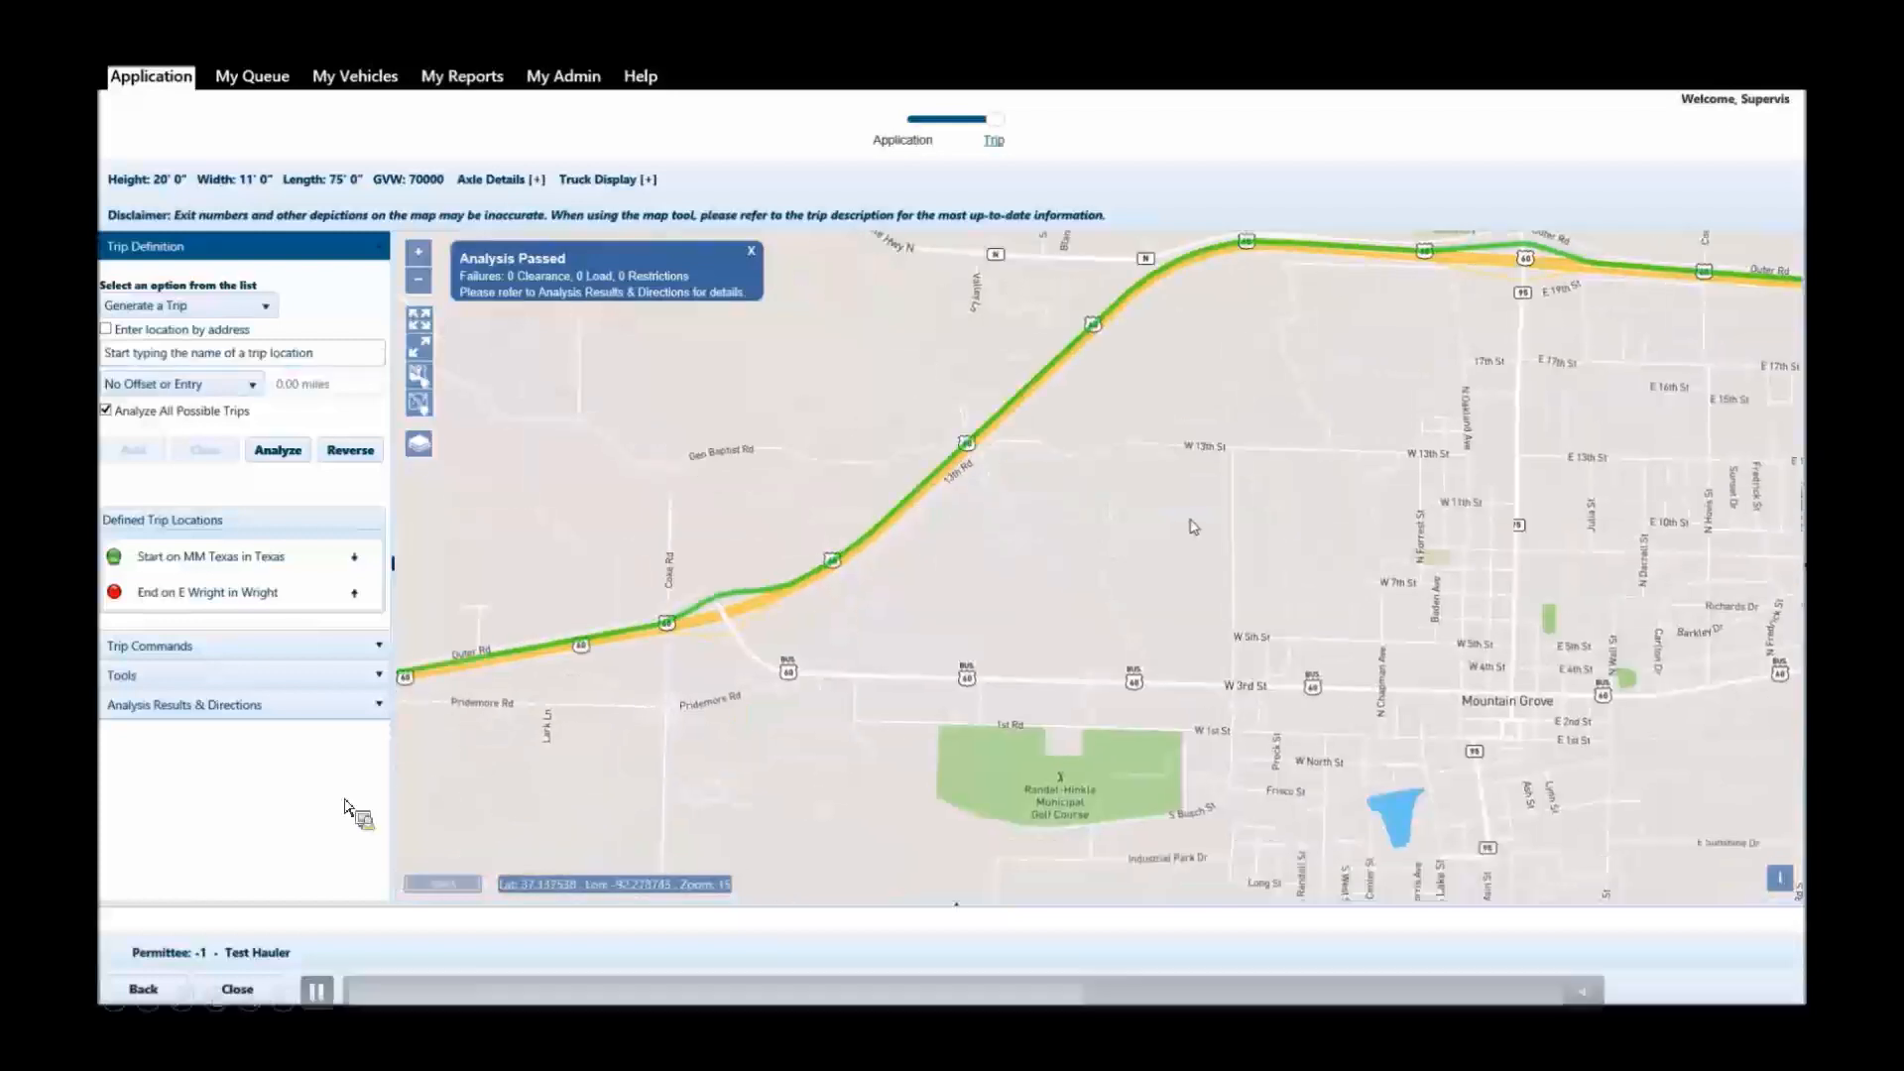
left_click(317, 996)
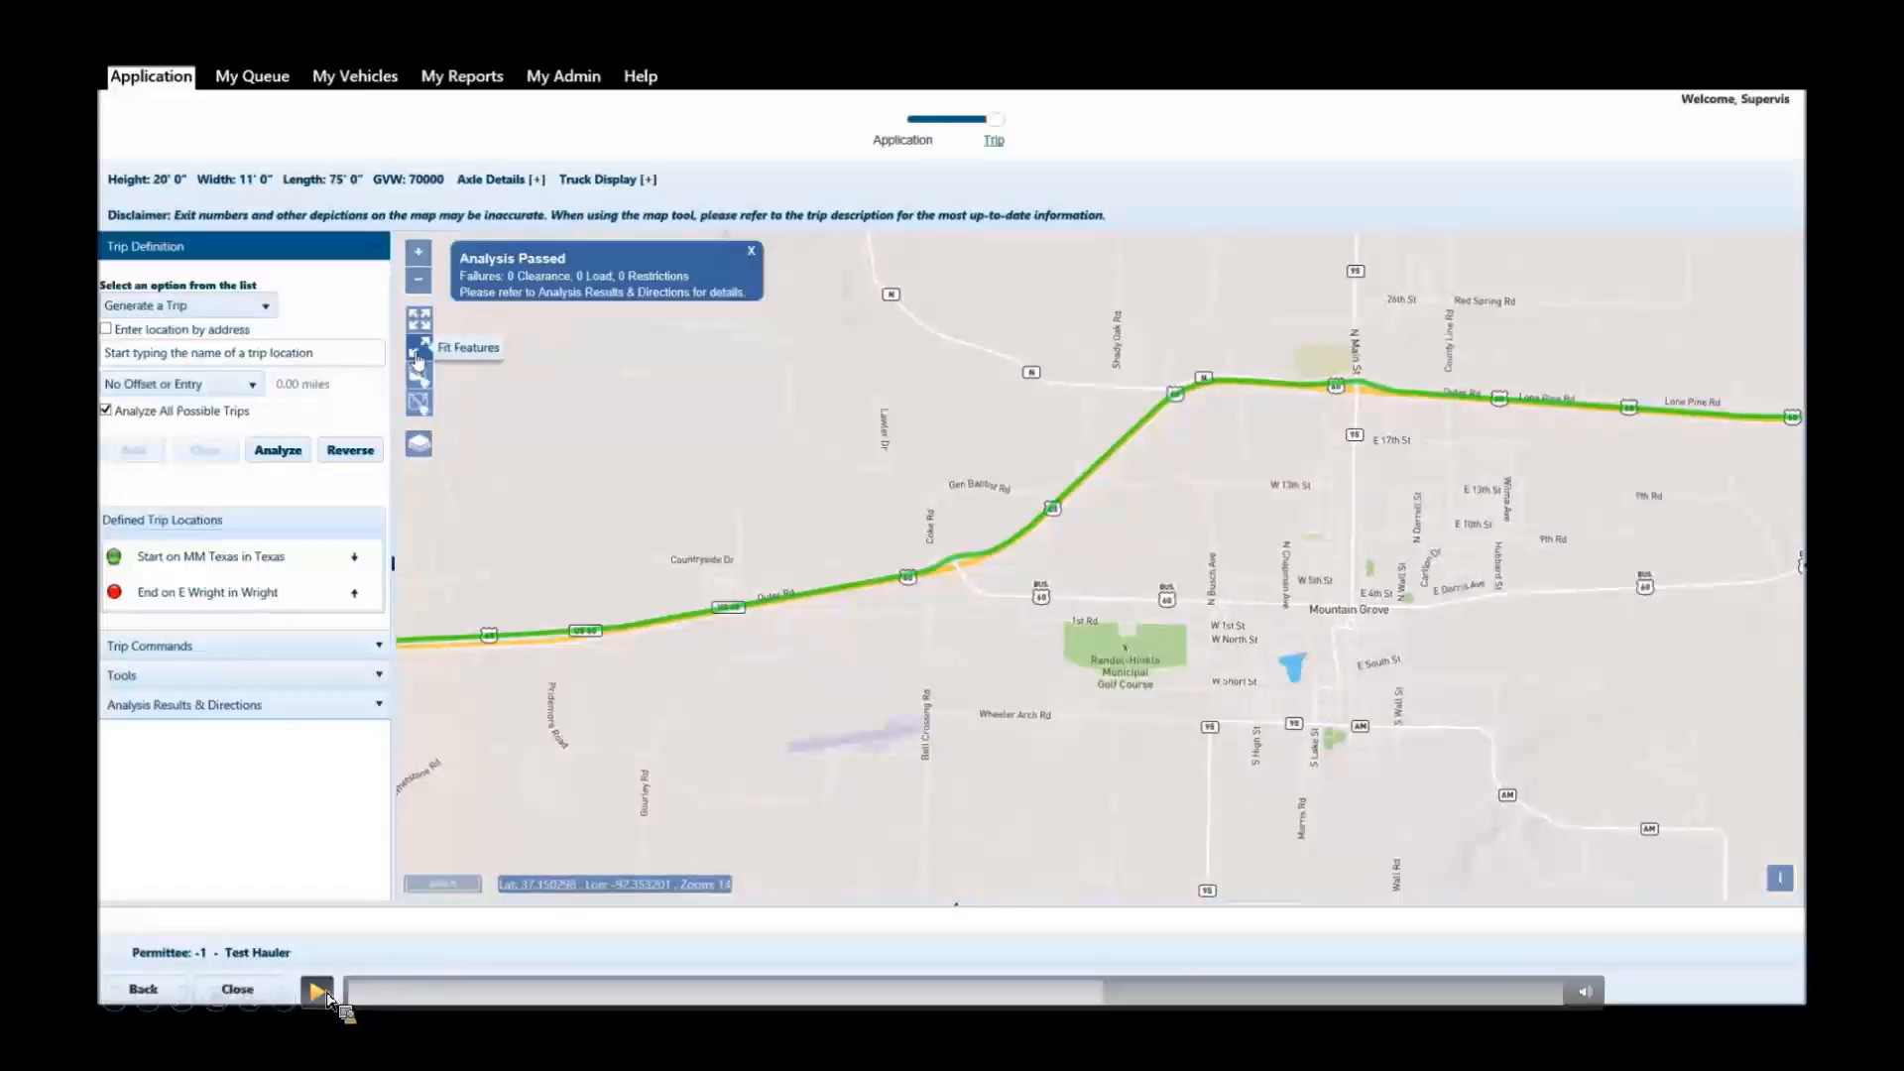
left_click(327, 994)
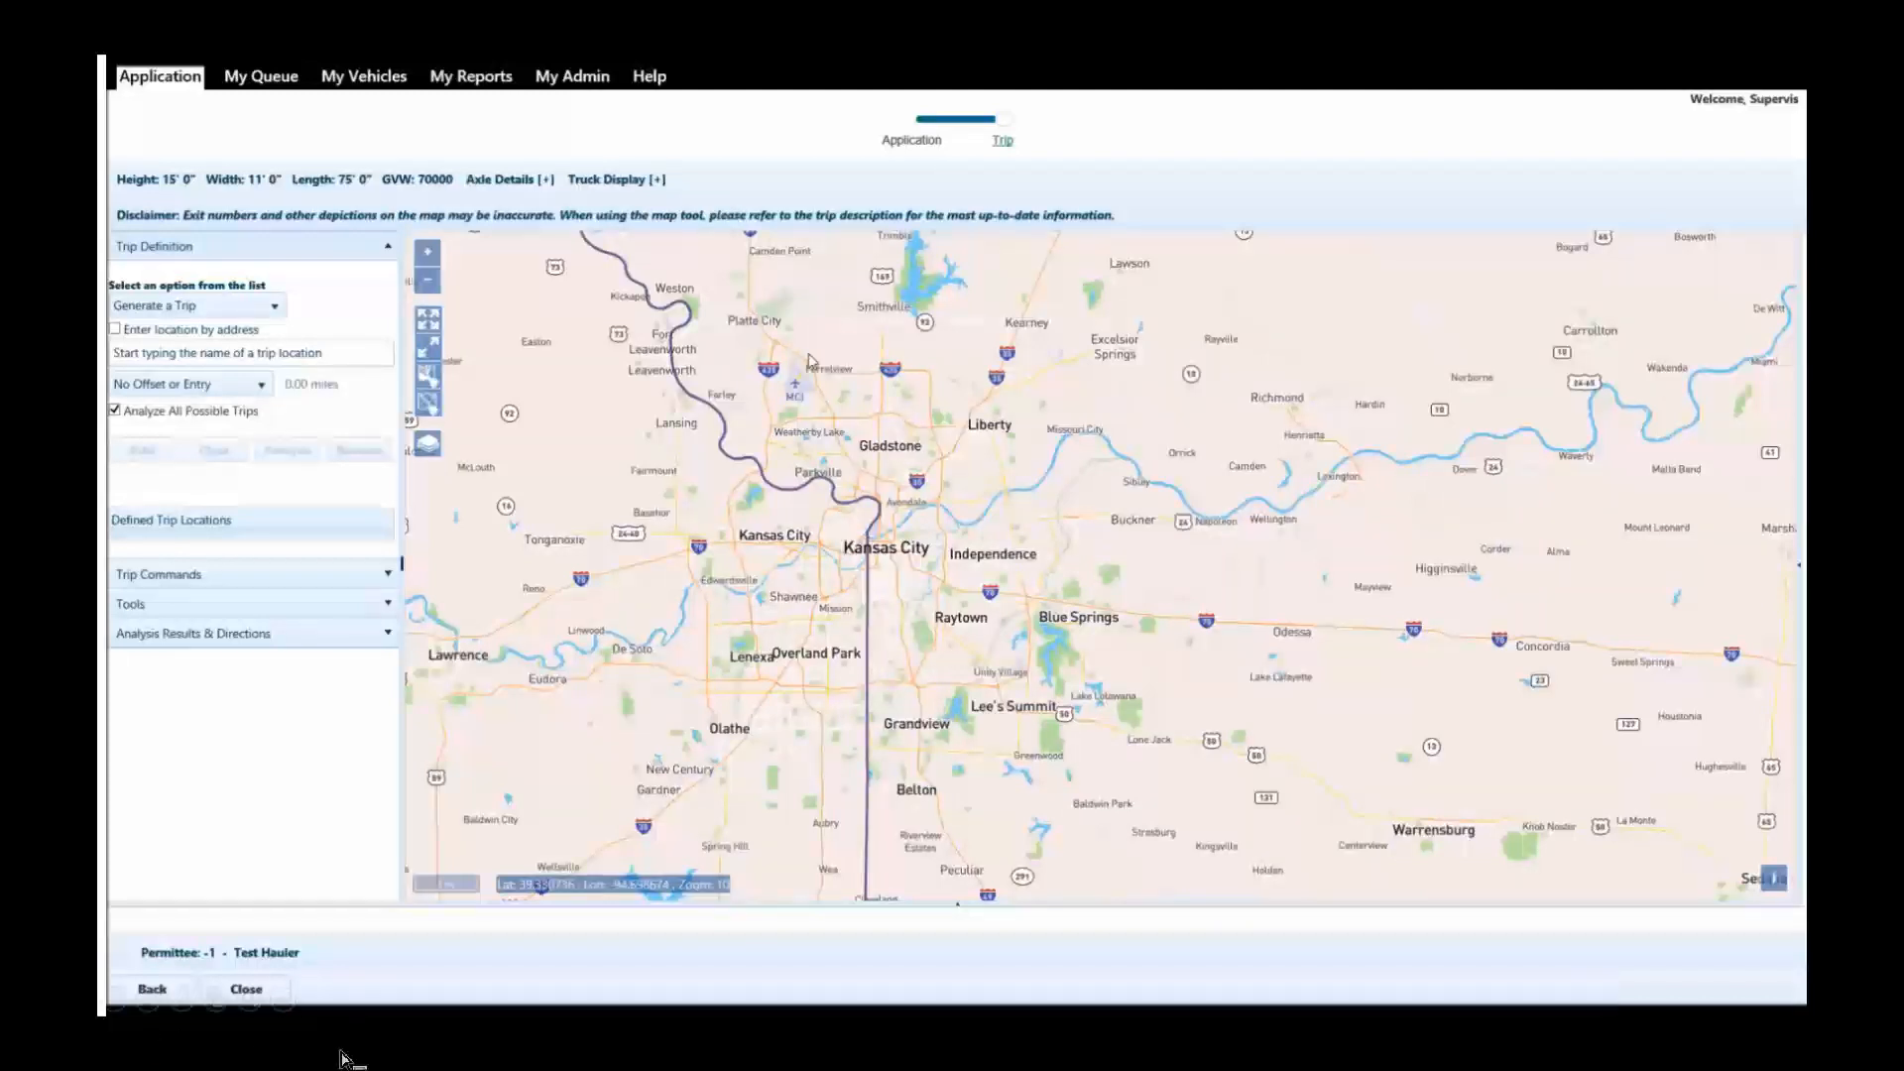
left_click(317, 991)
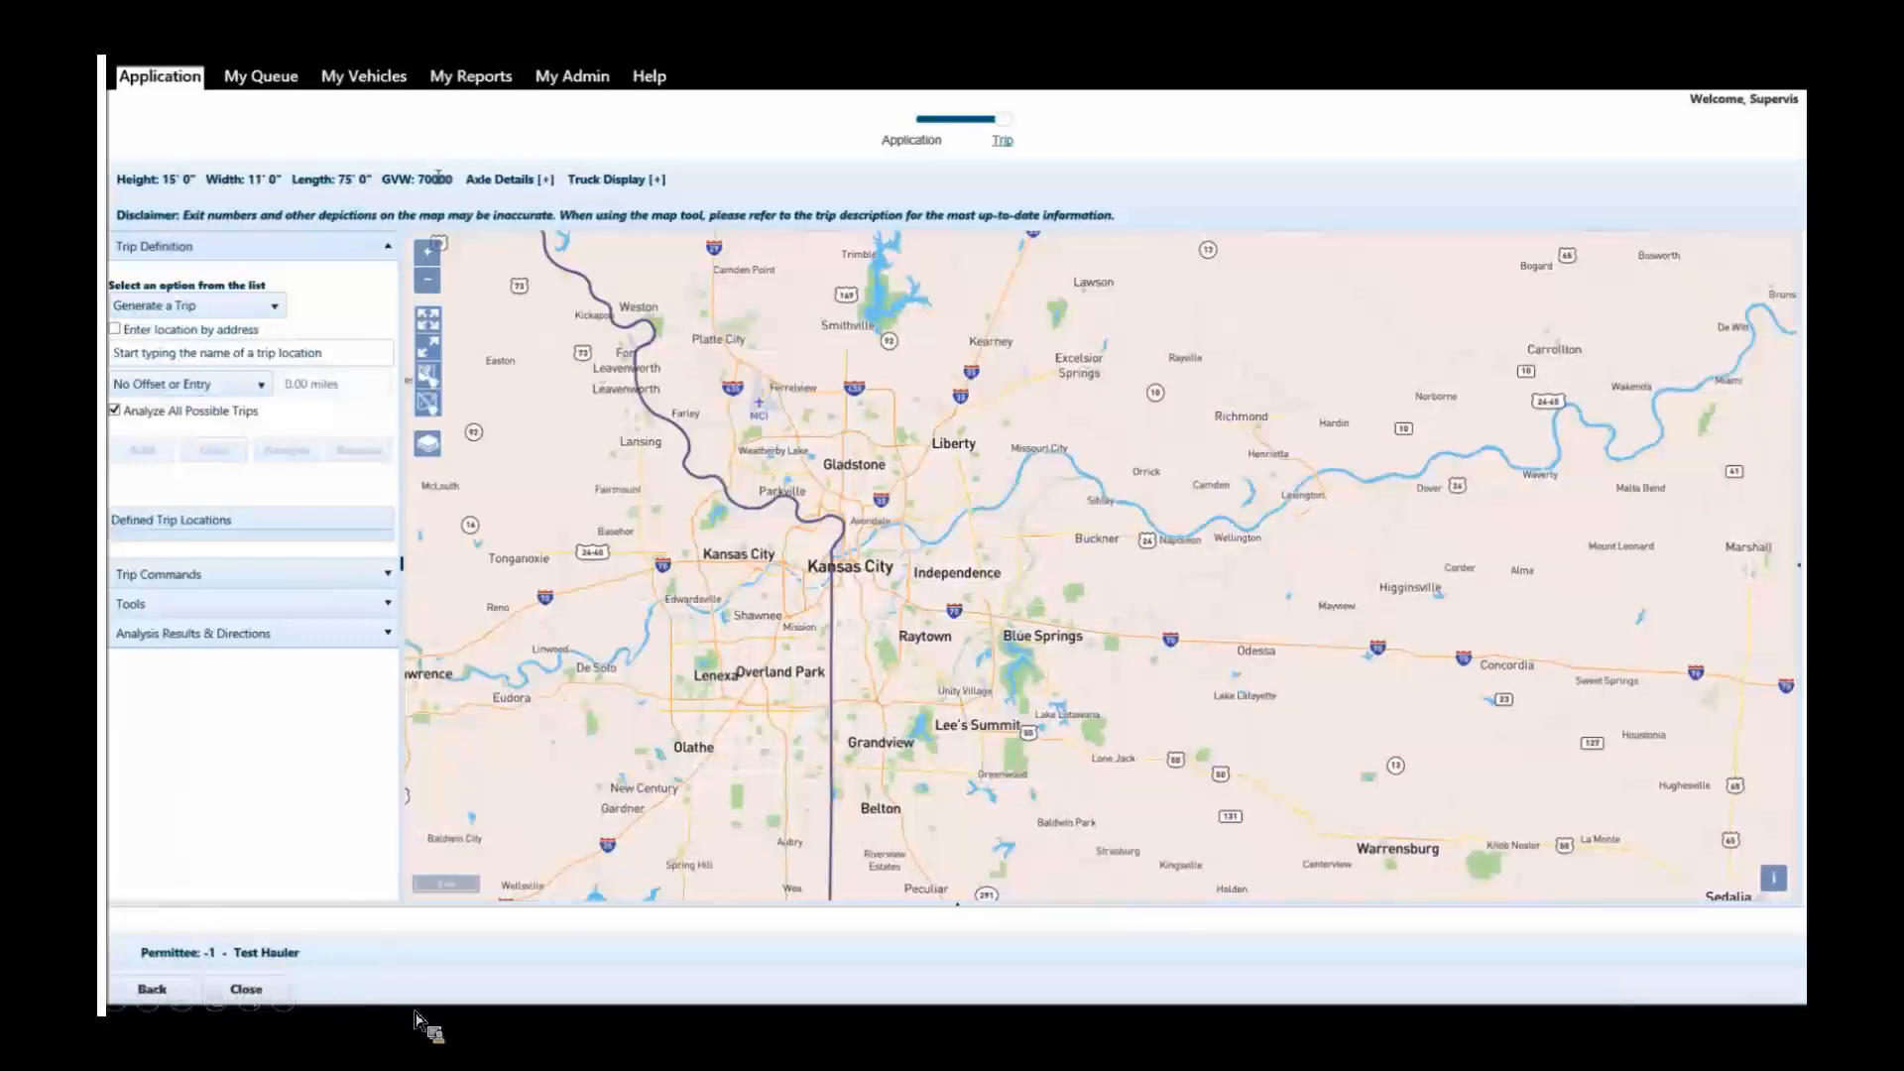
mouse_move(445, 1006)
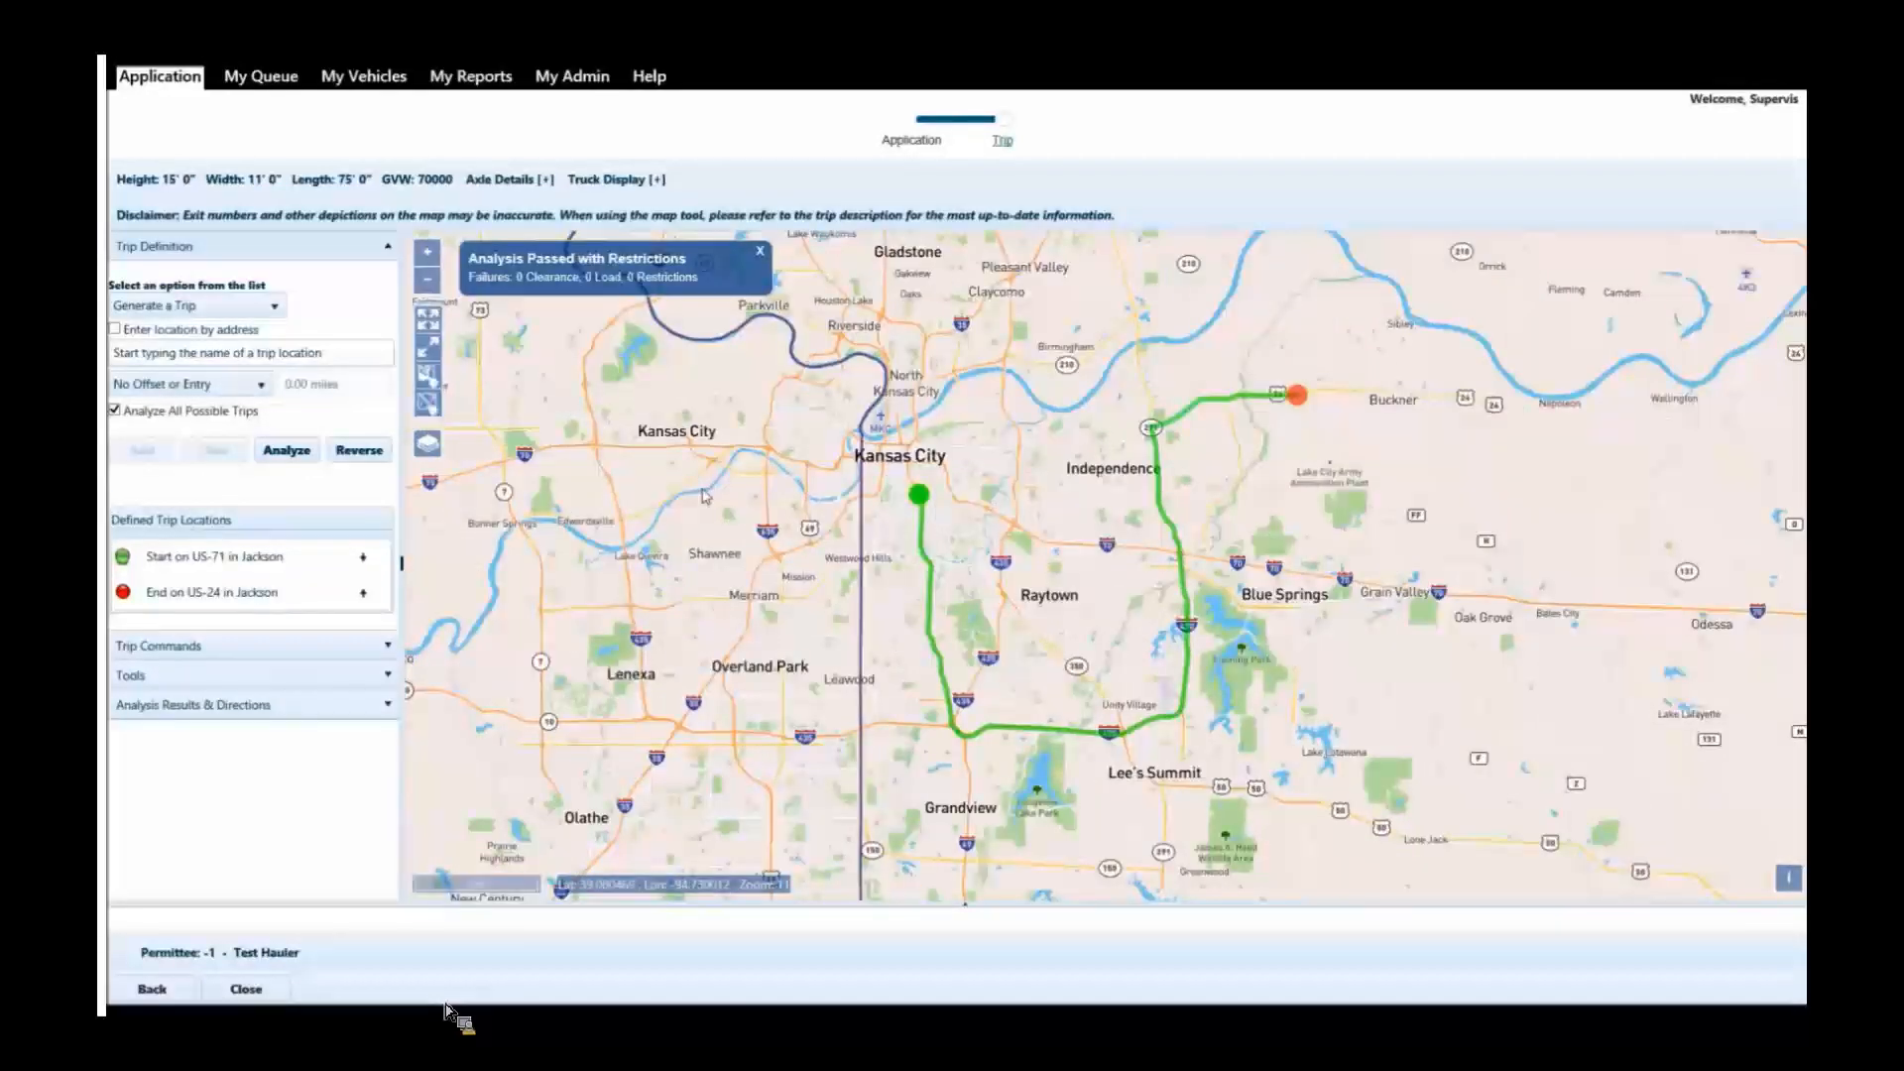
Review the analysis results and directions for the trip from US-71 to US-24 in Jackson county.
left_click(340, 706)
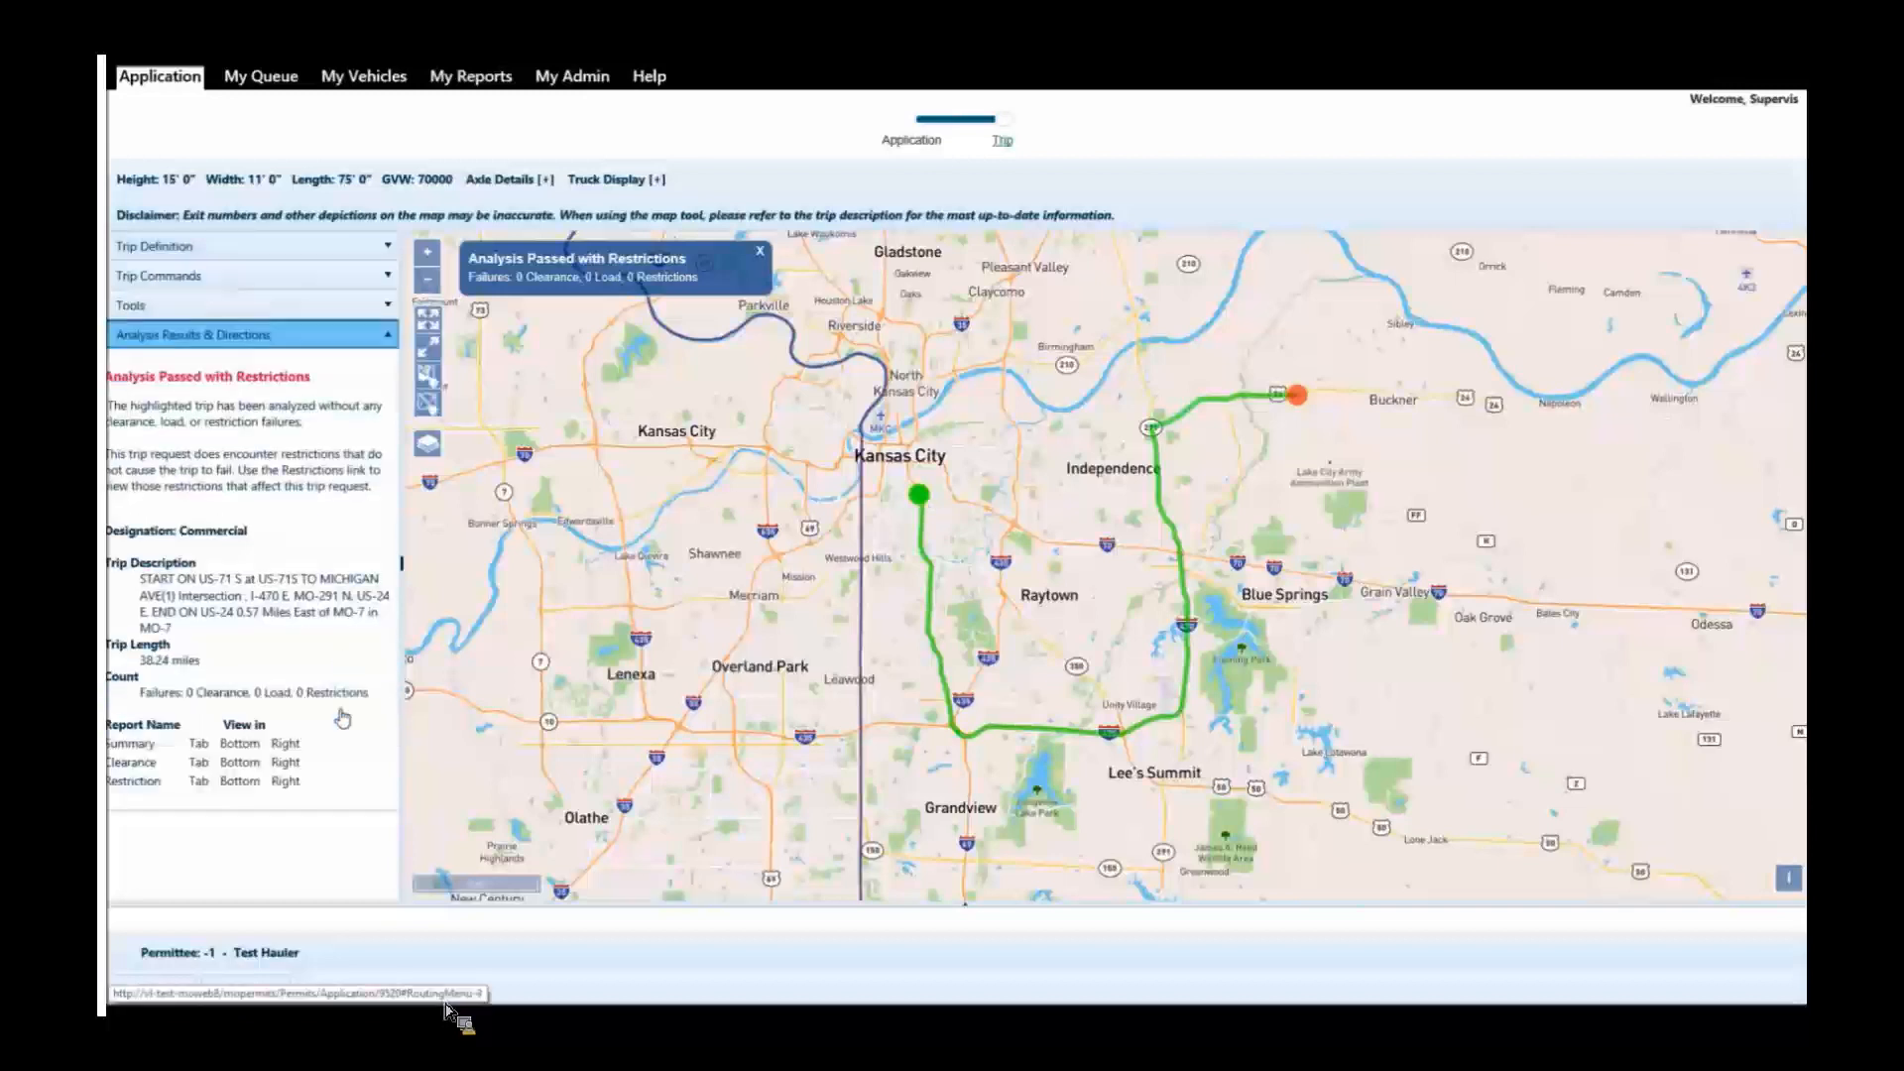
left_click(340, 347)
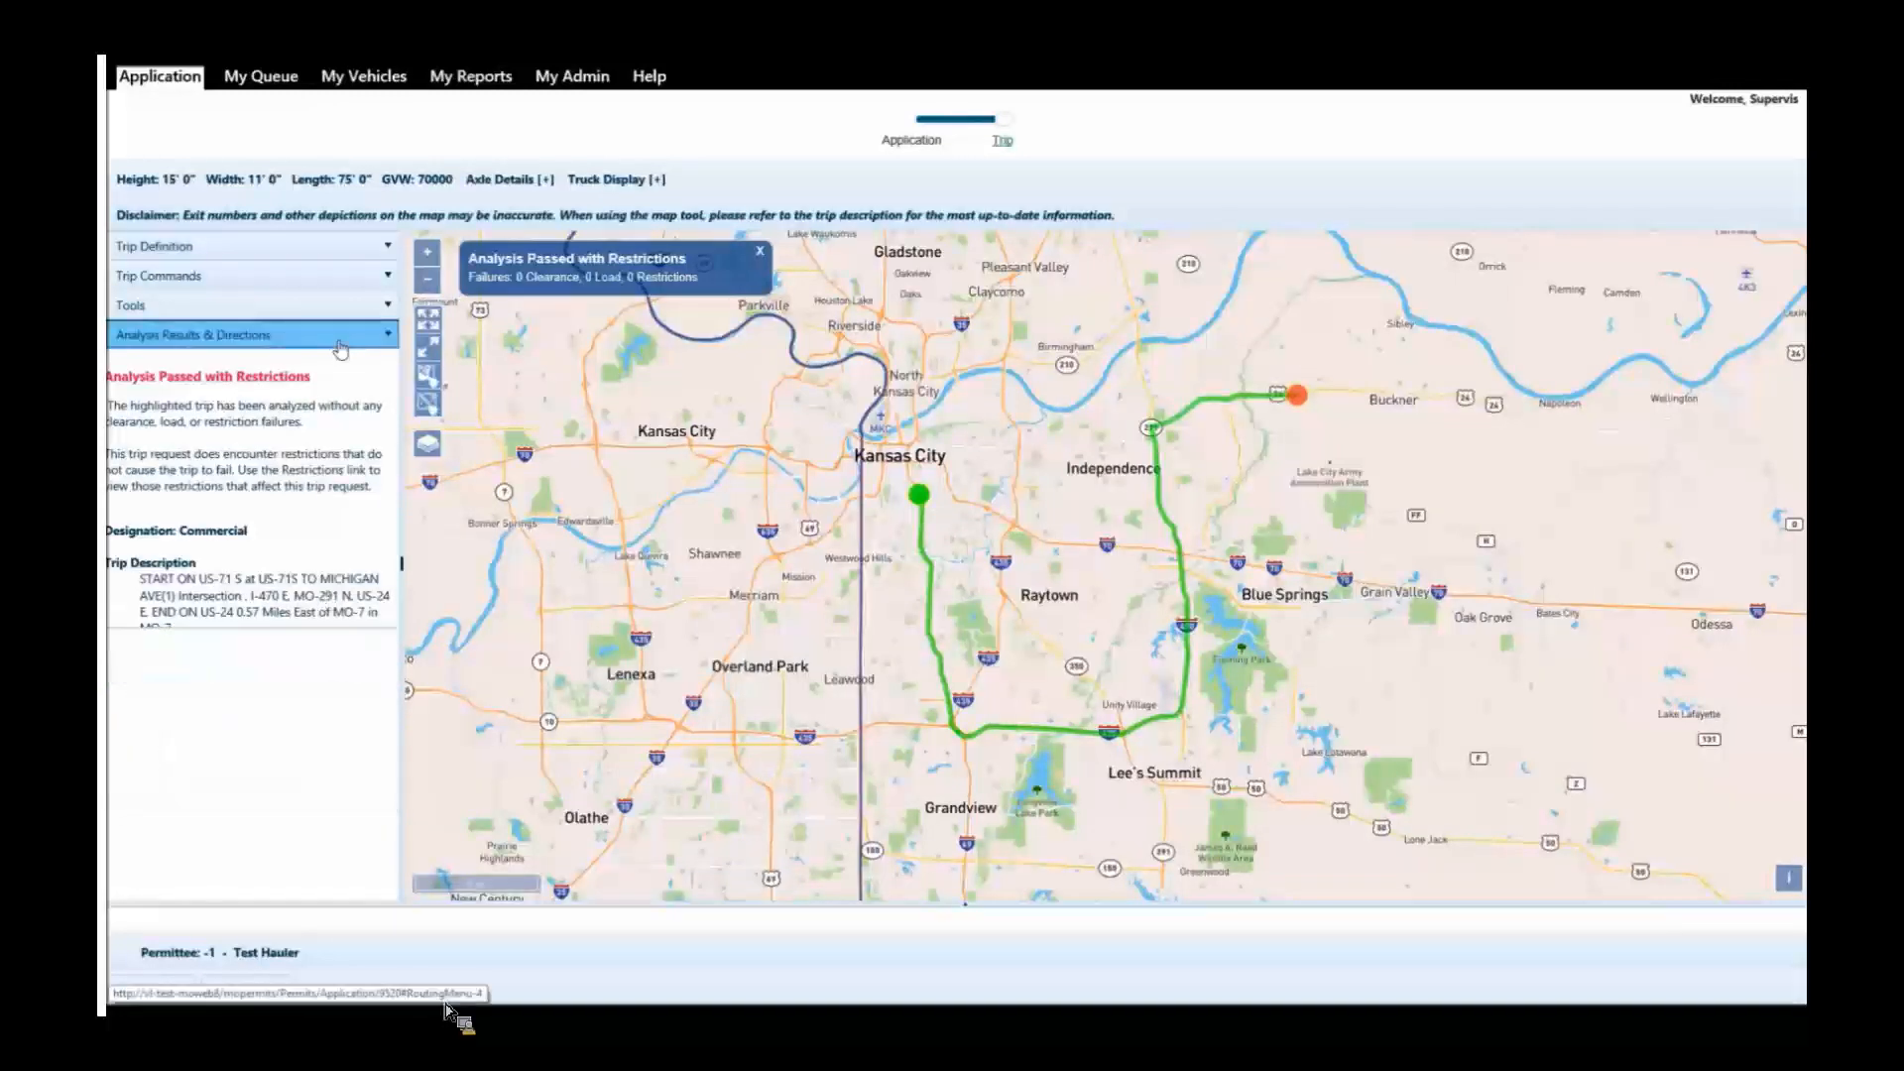
left_click(337, 259)
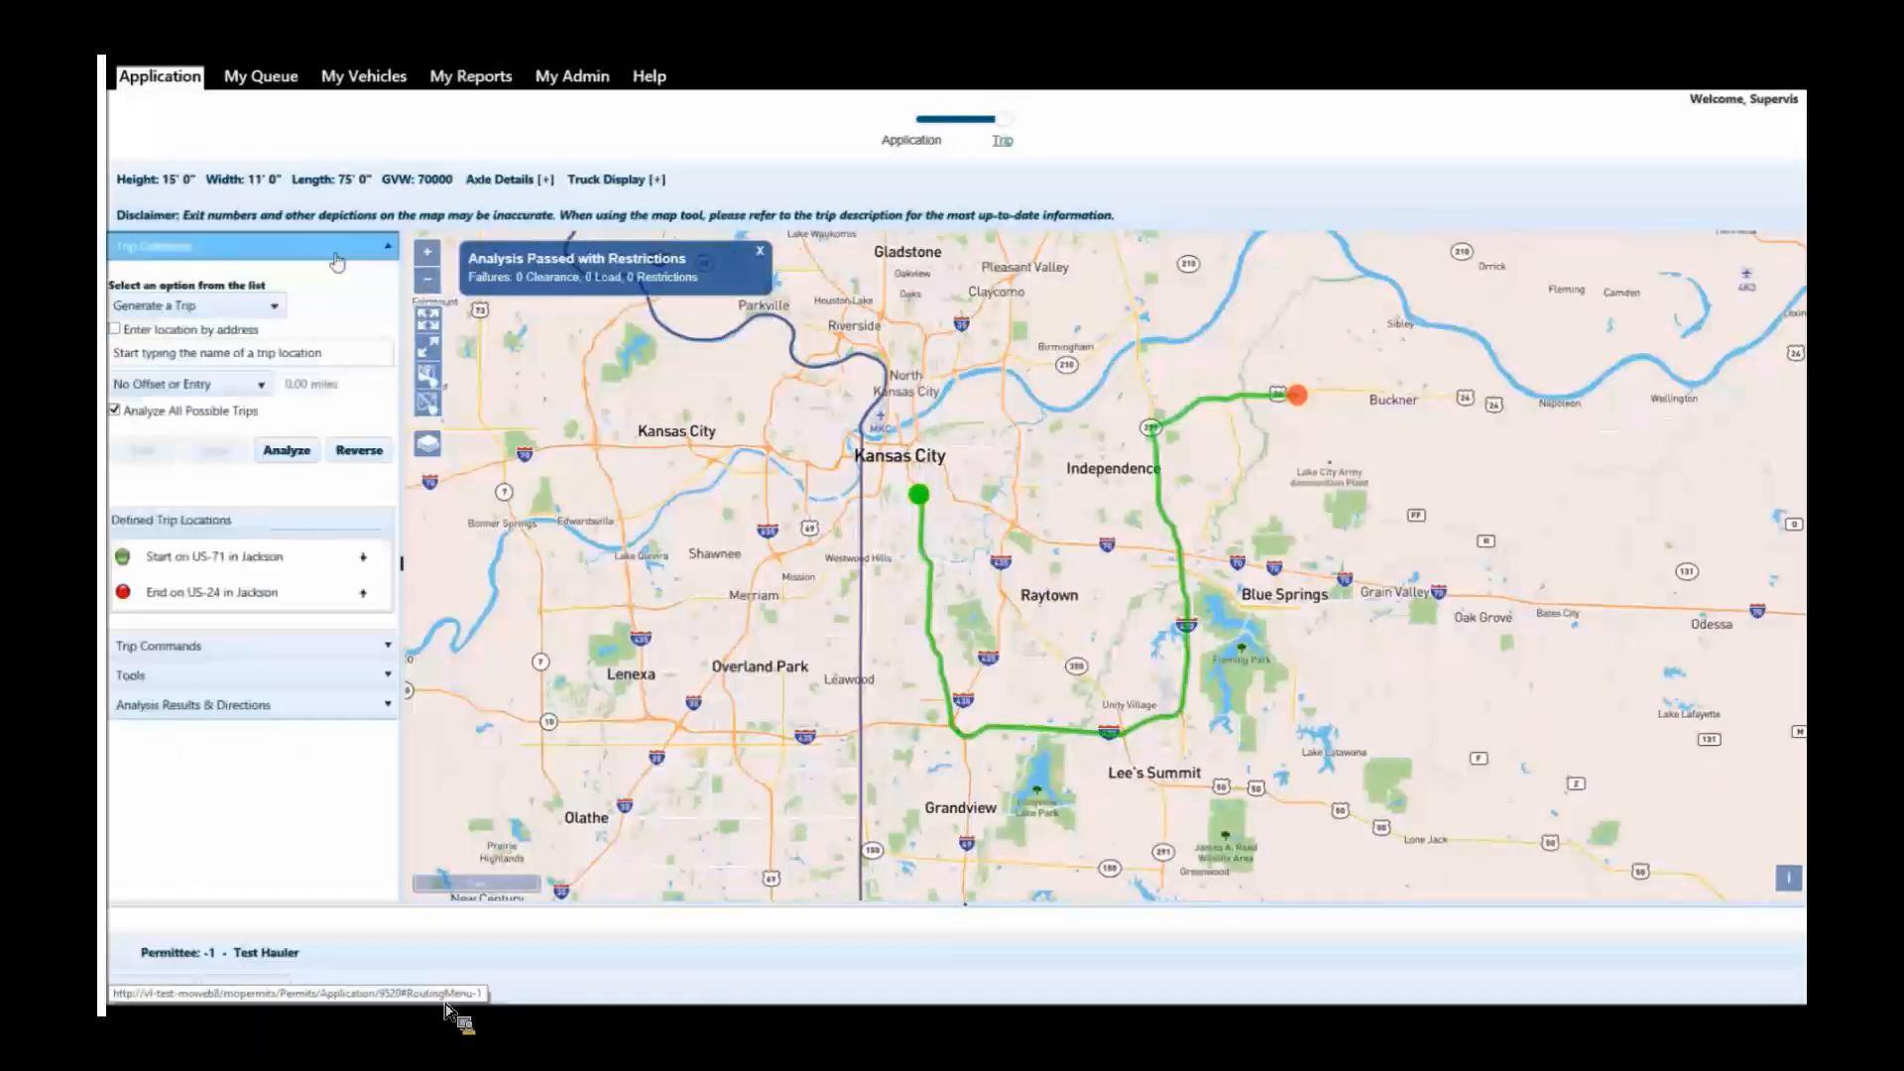
Turn off Analyze All Possible Trips, analyze the US-71 to US-24 trip, and open its analysis results.
left_click_drag(877, 481, 684, 541)
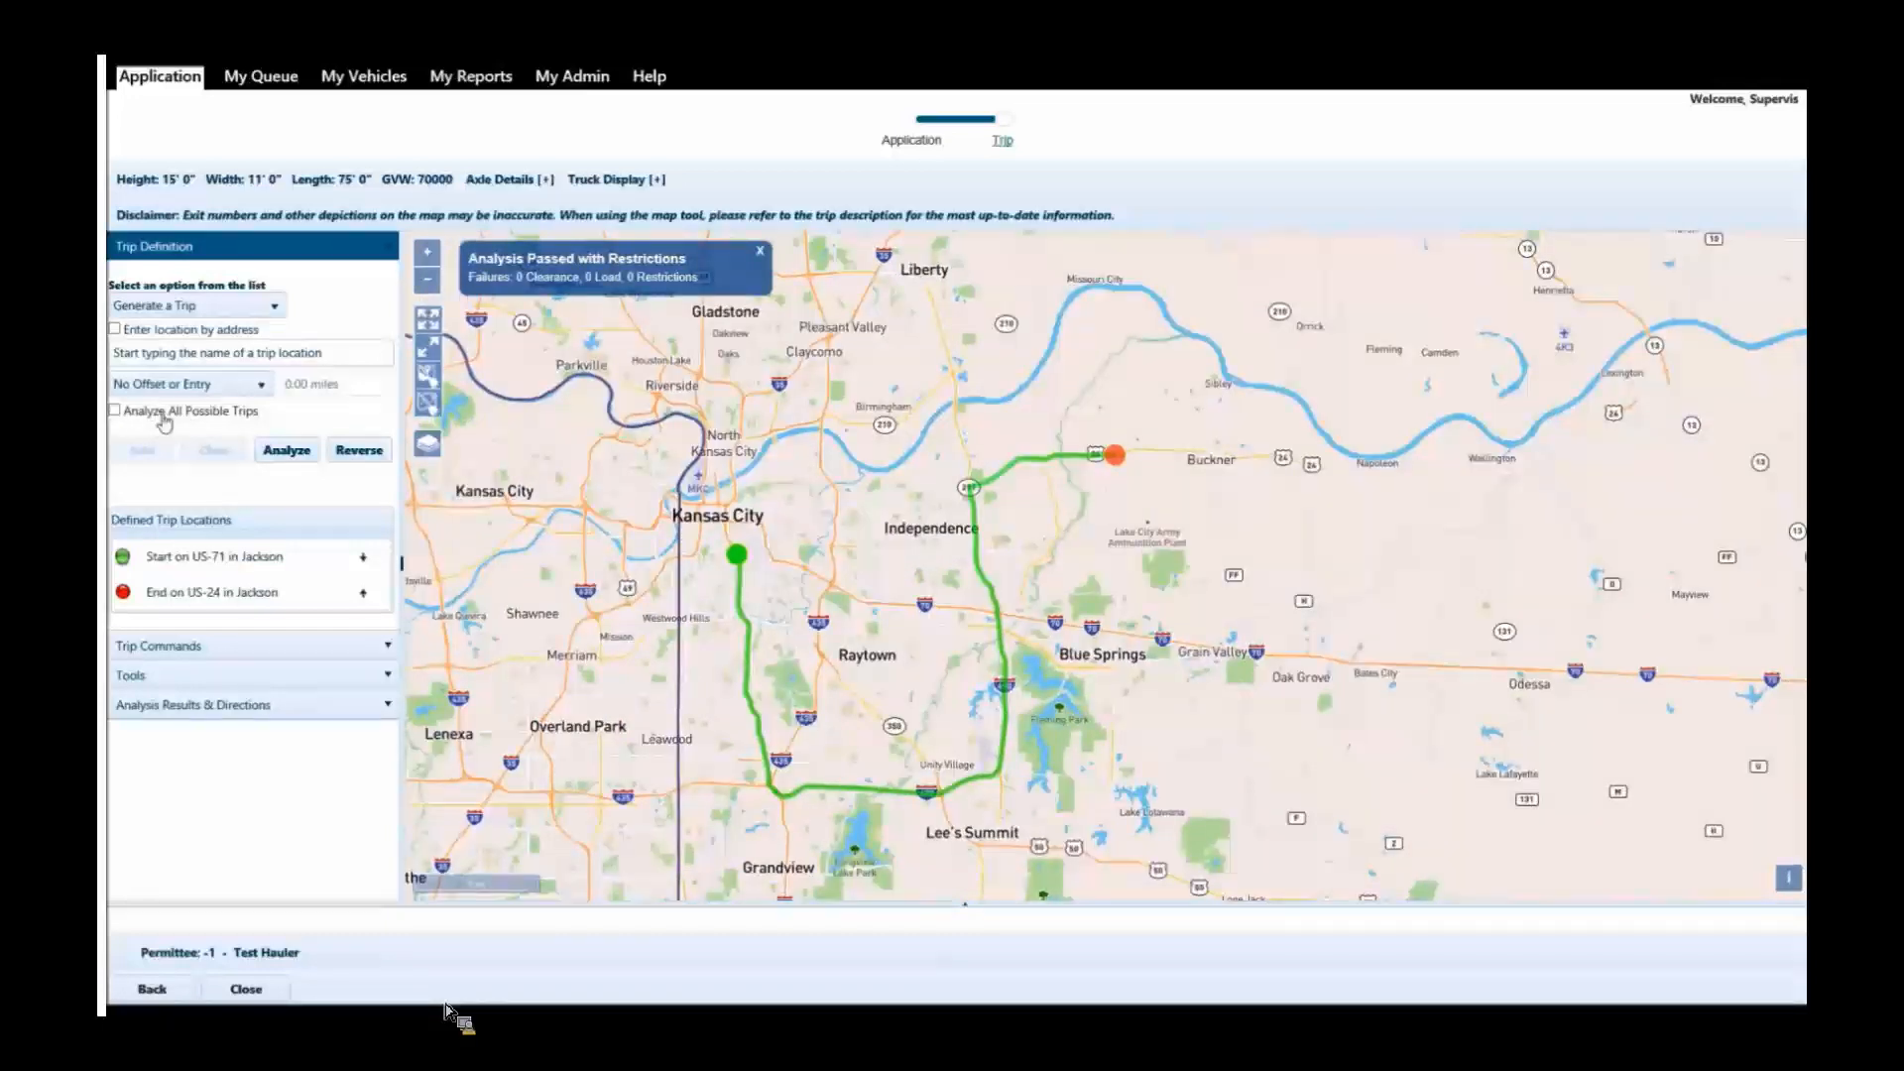
left_click(288, 451)
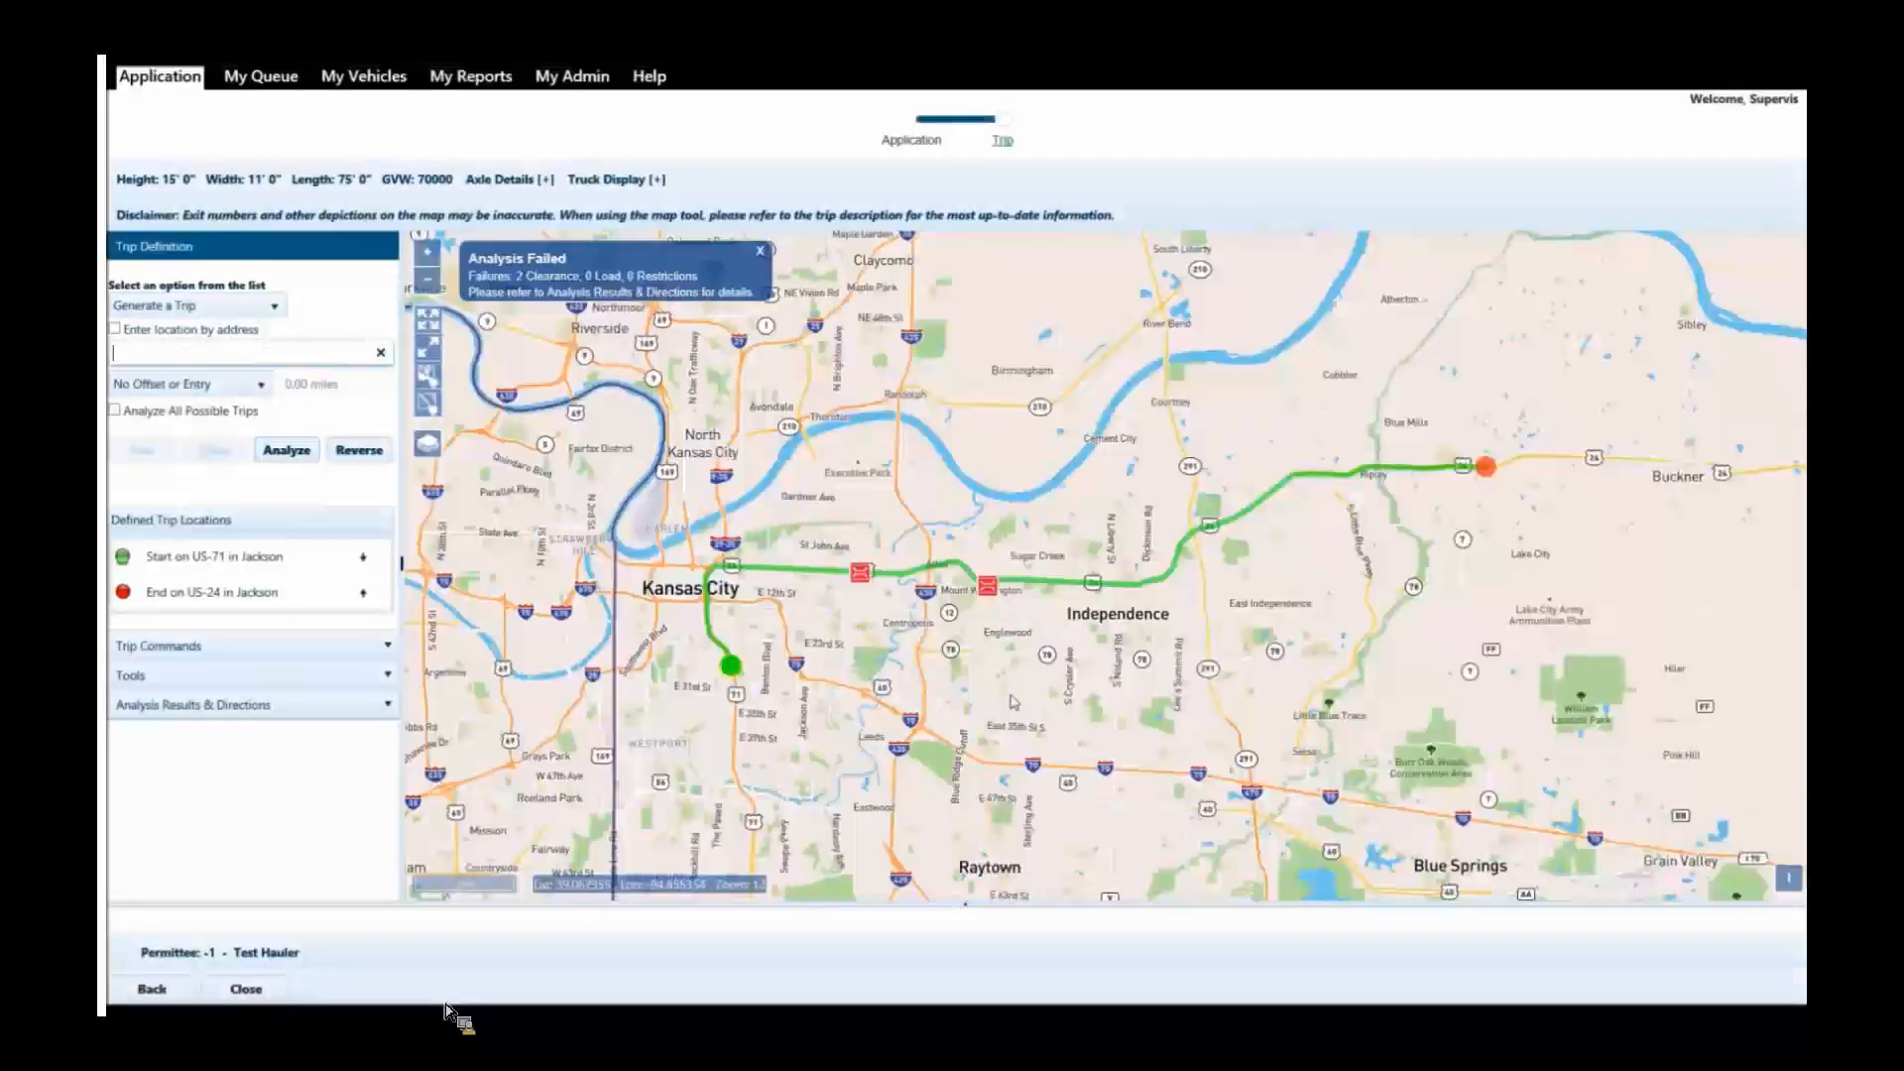
left_click(312, 713)
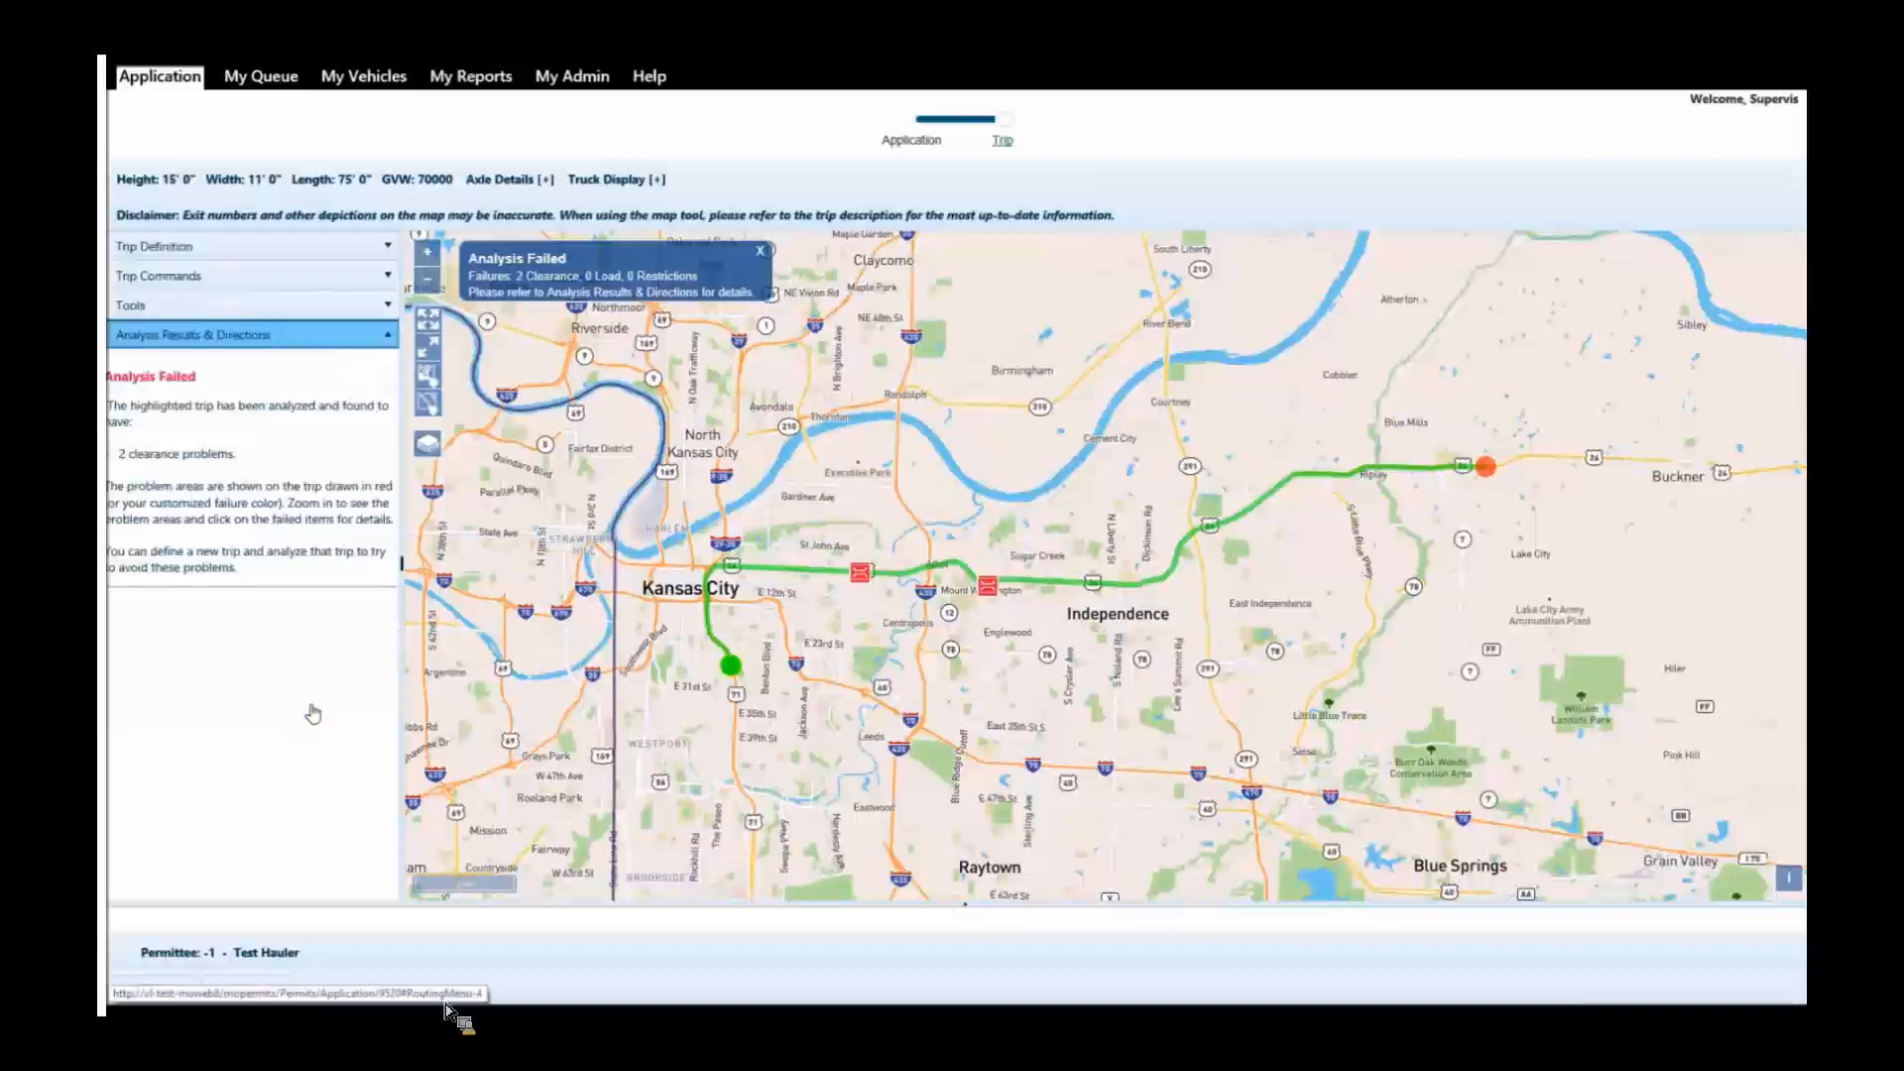
Turn Analyze All Possible Trips back on and analyze the US-71 to US-24 trip again.
left_click(258, 248)
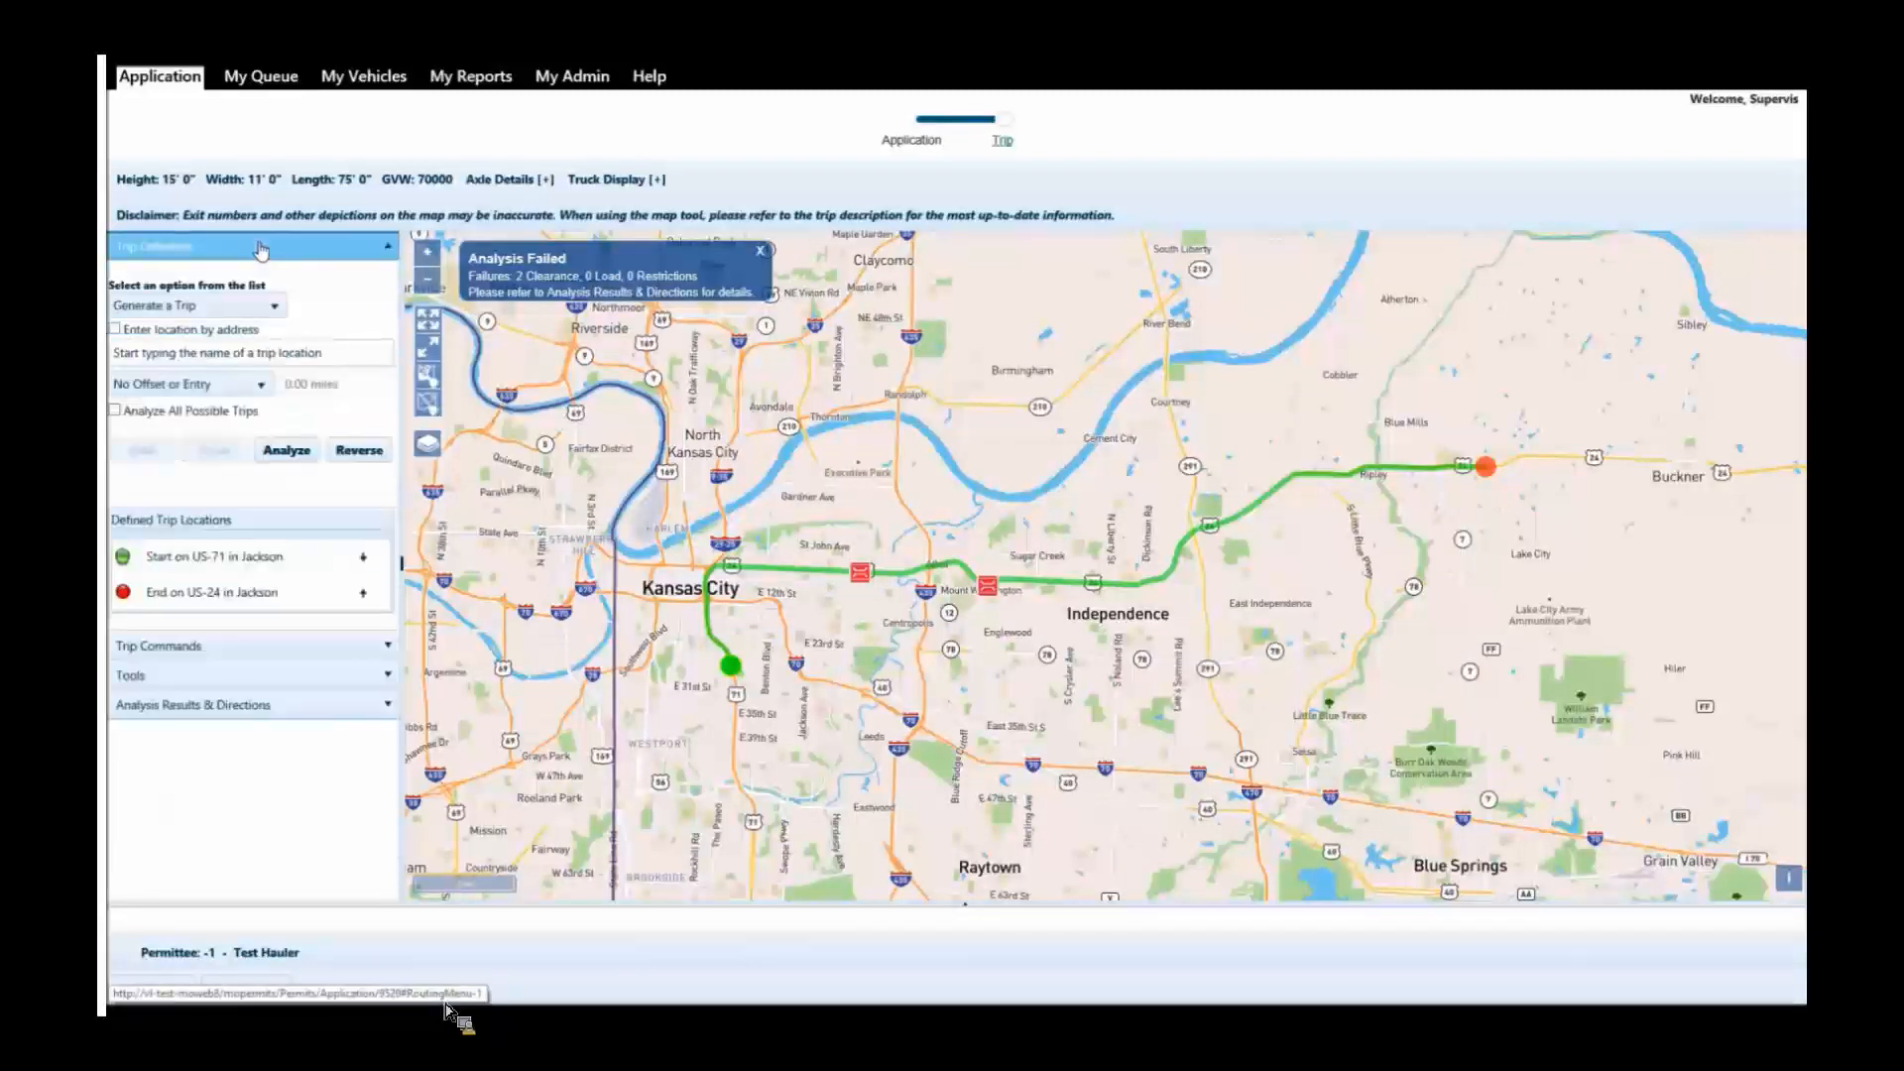
left_click(116, 412)
left_click(281, 450)
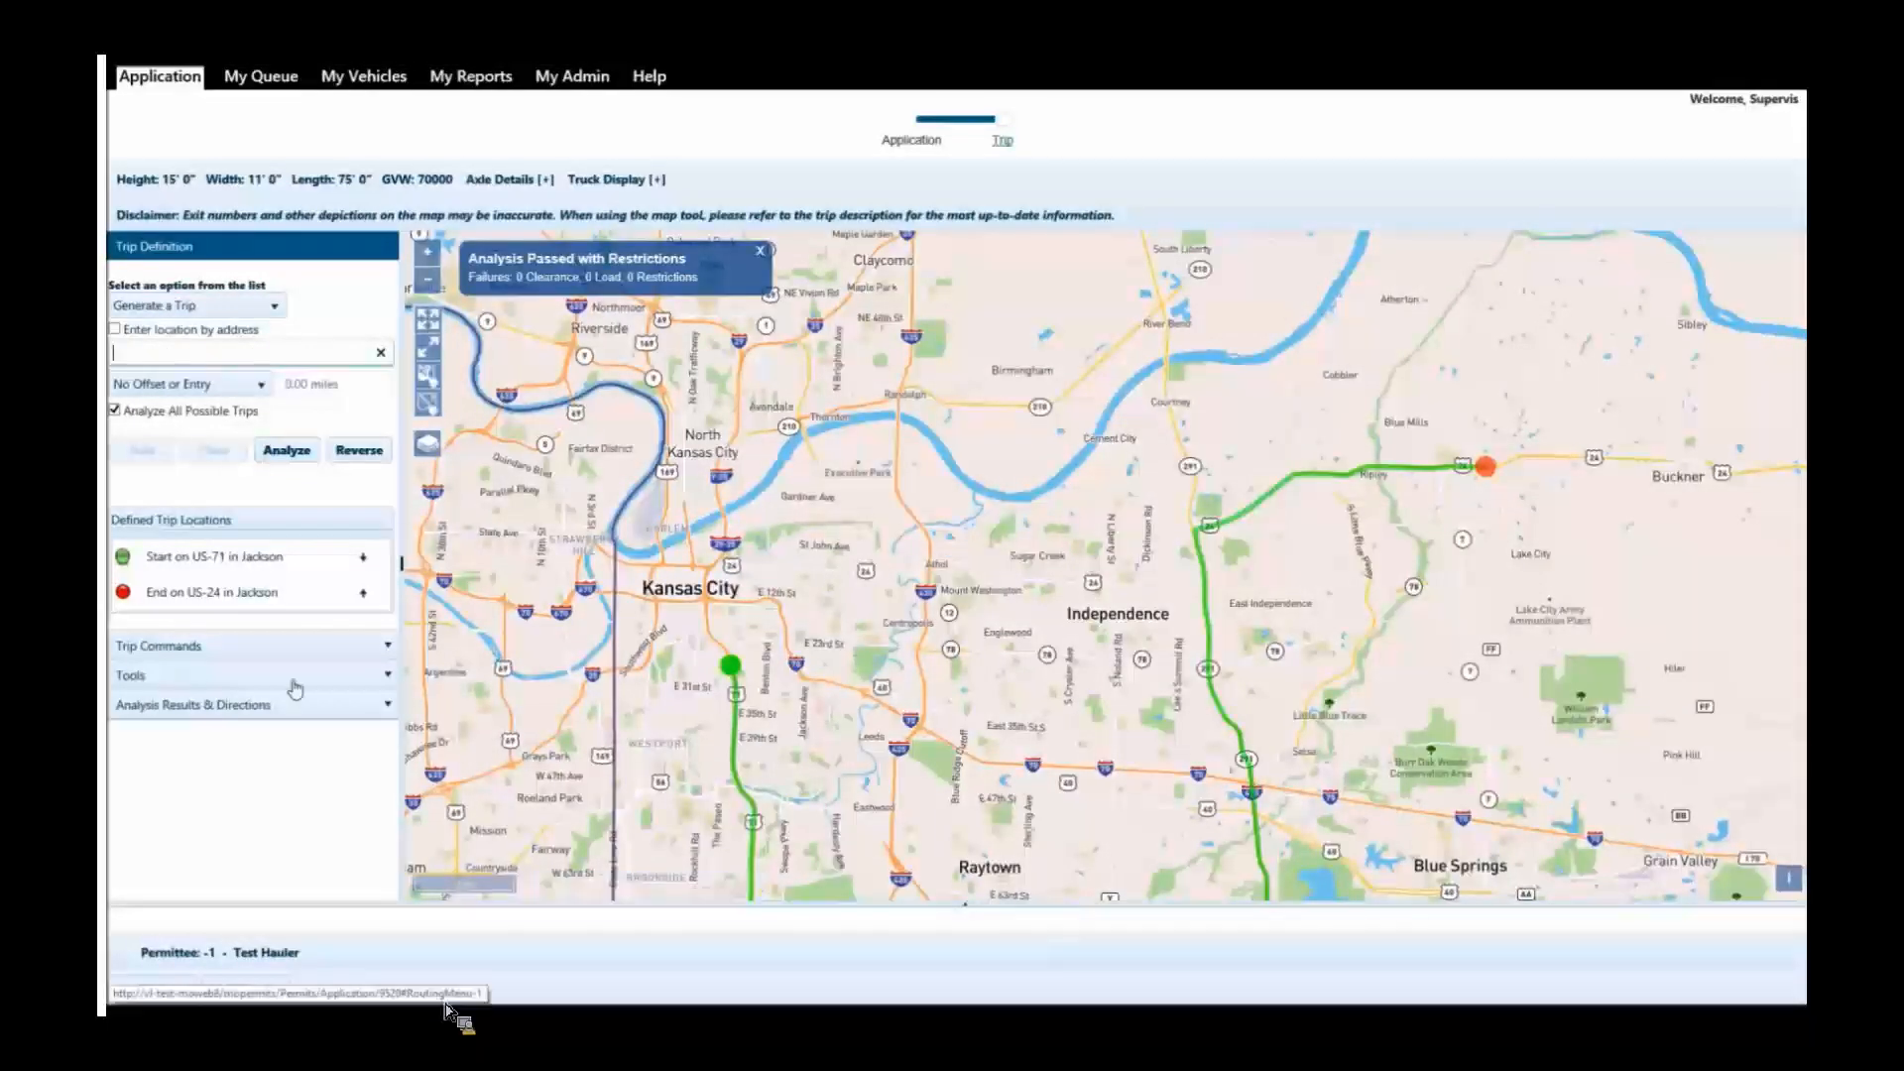
Display the clearance limitations for Jackson county on the map and compare them with the trip's route.
left_click(238, 677)
left_click(156, 470)
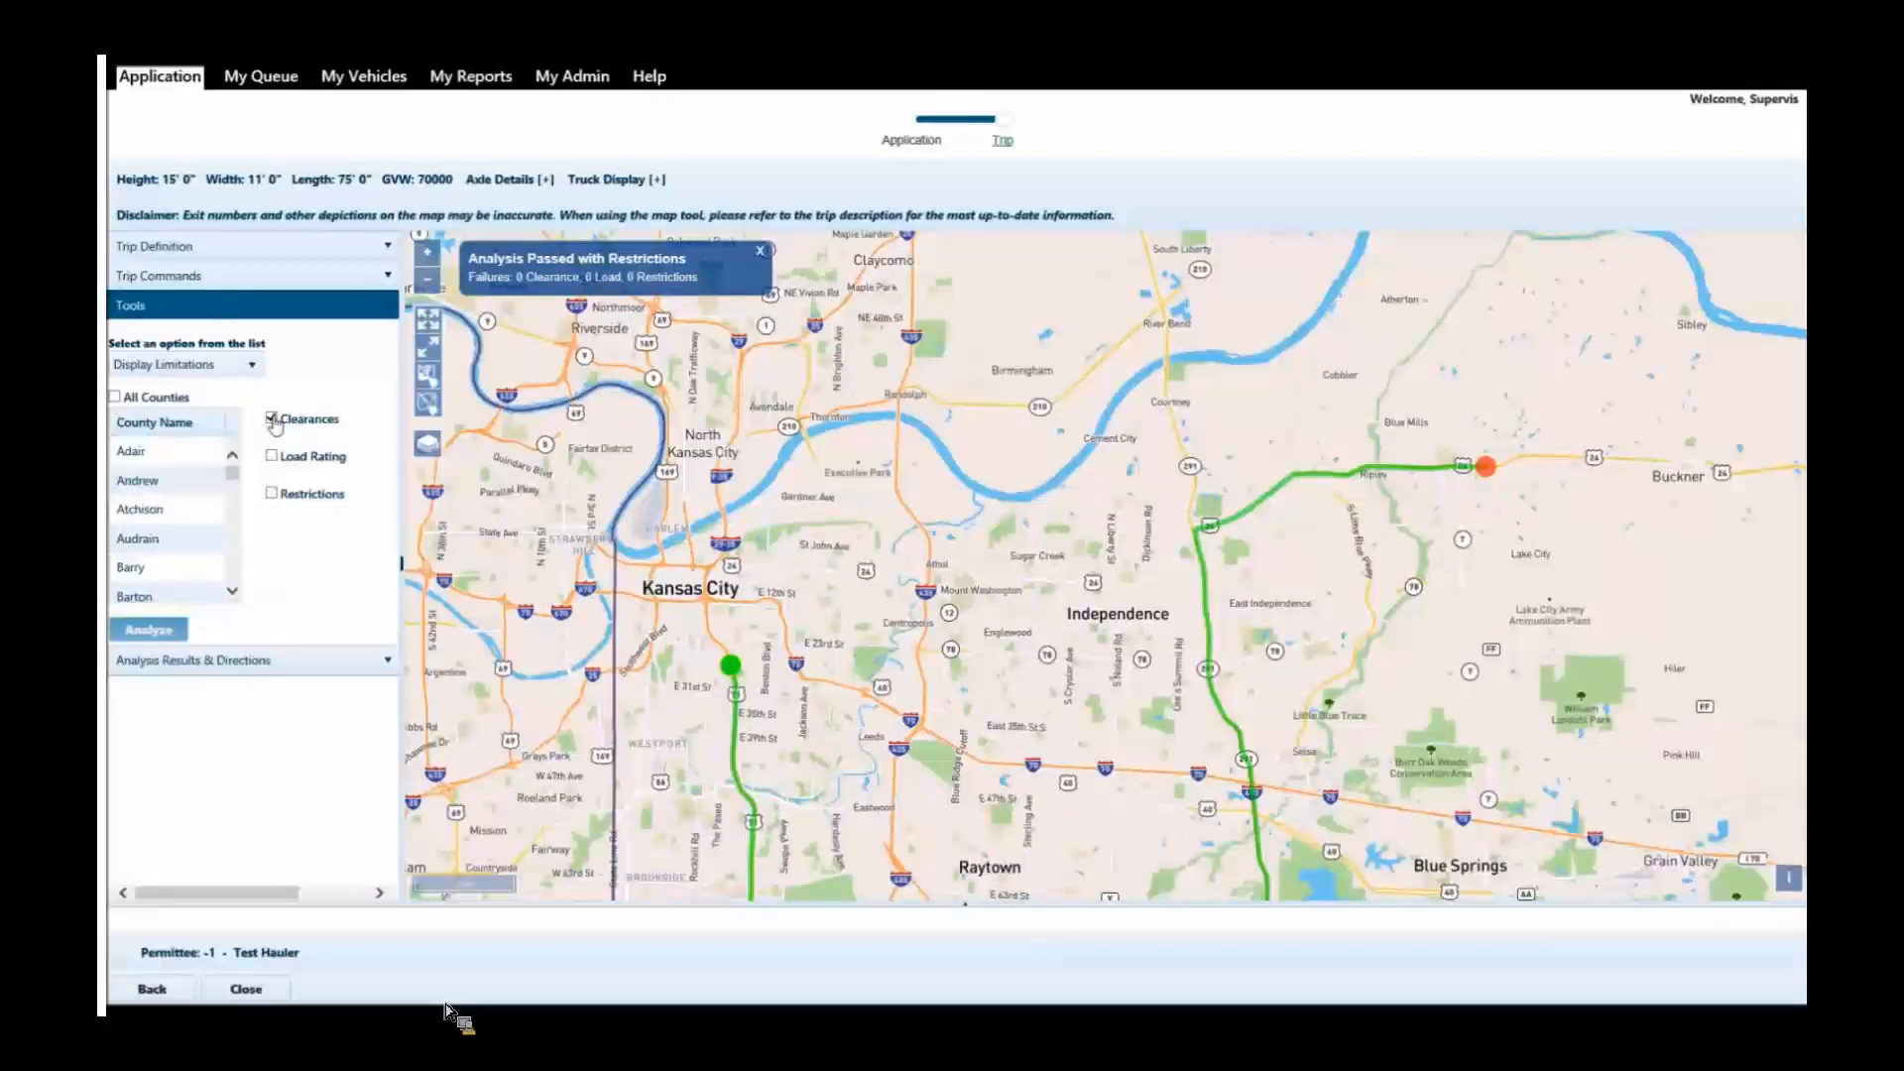
scroll(234, 491, "down", 5)
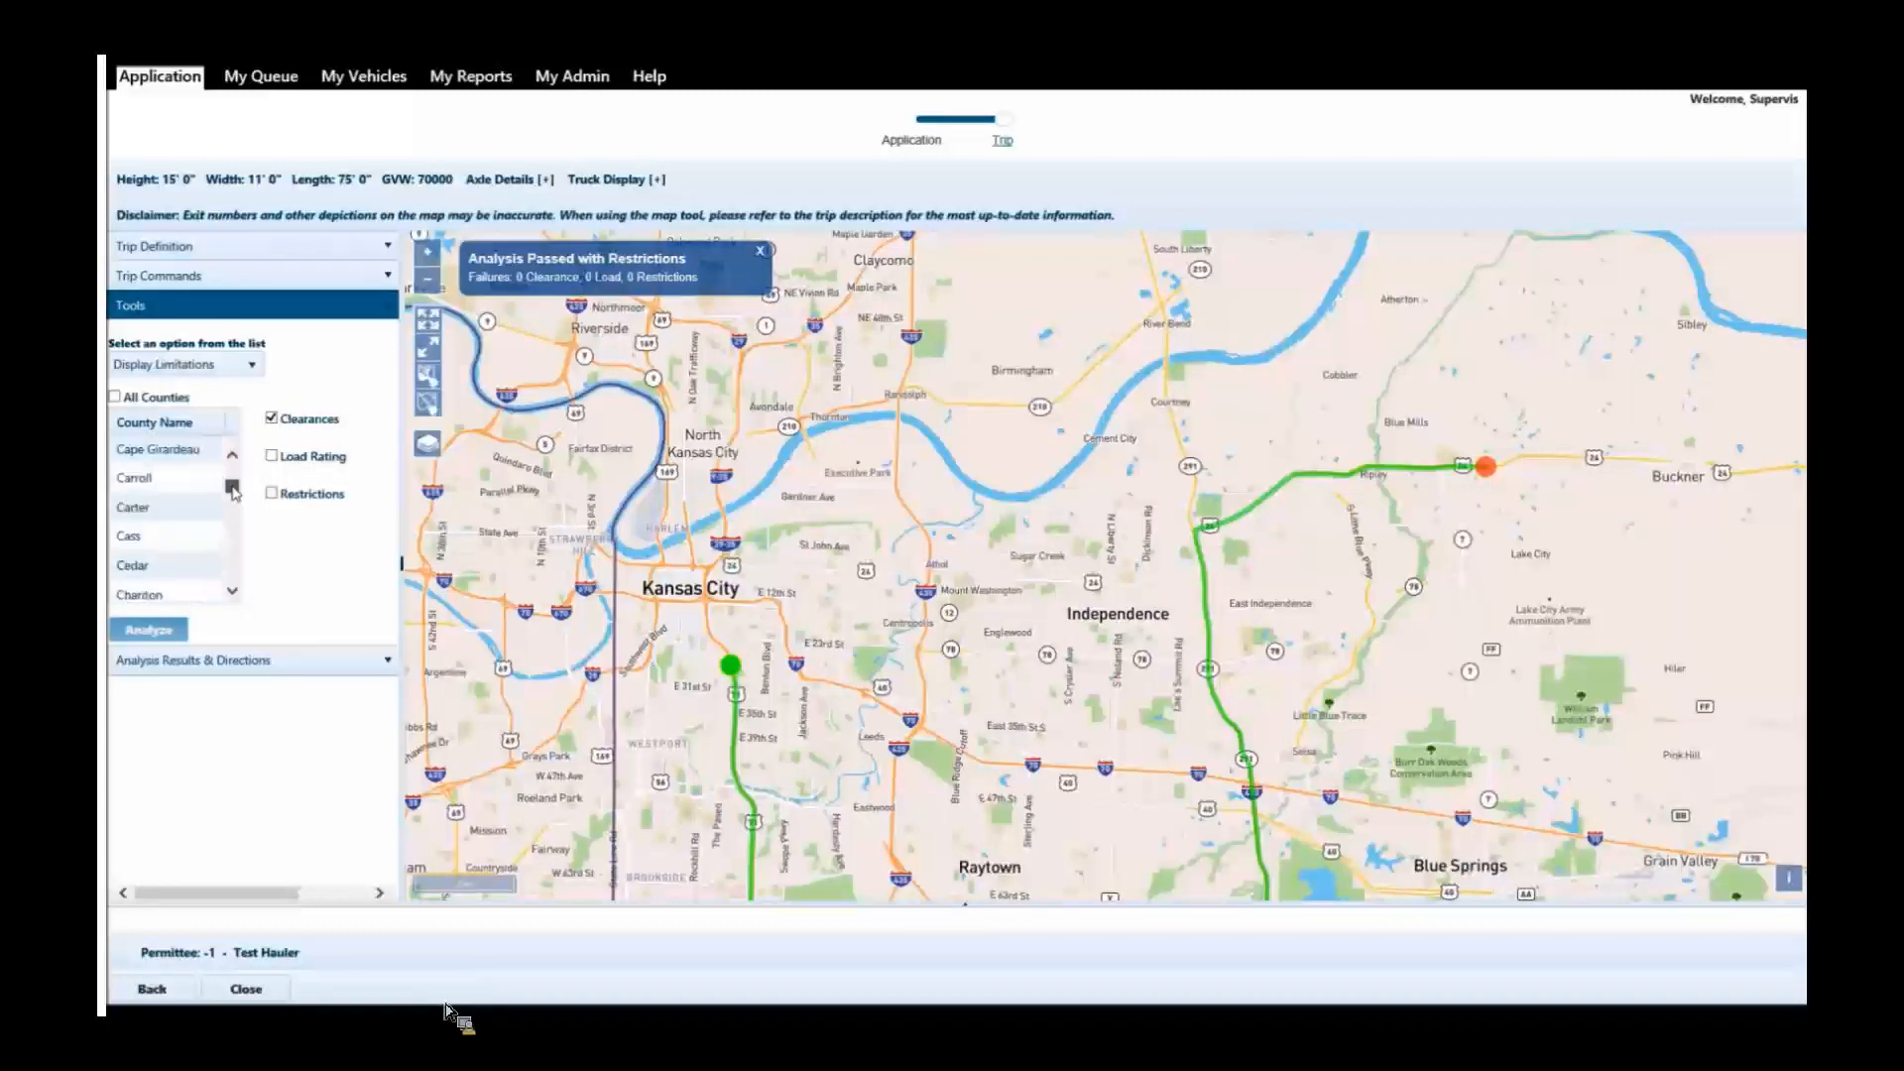
left_click_drag(234, 491, 234, 519)
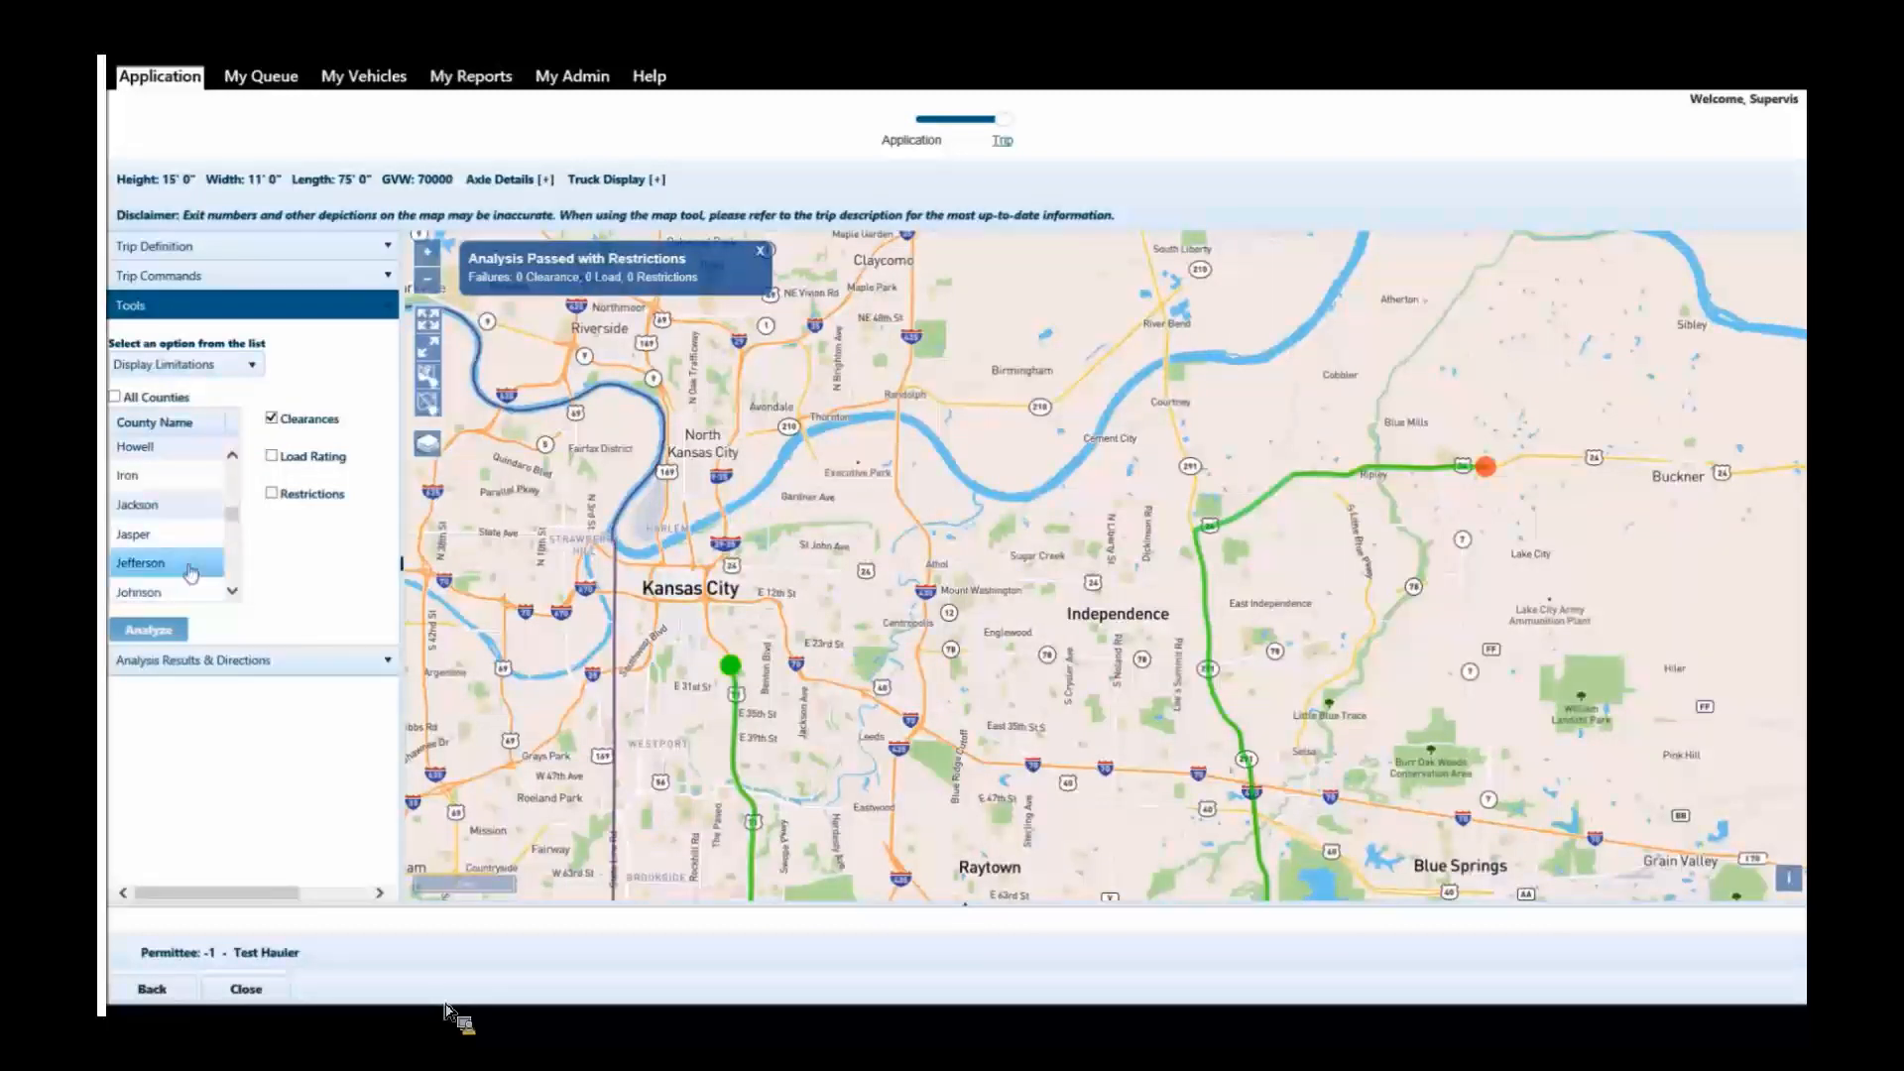
left_click(149, 504)
left_click(158, 631)
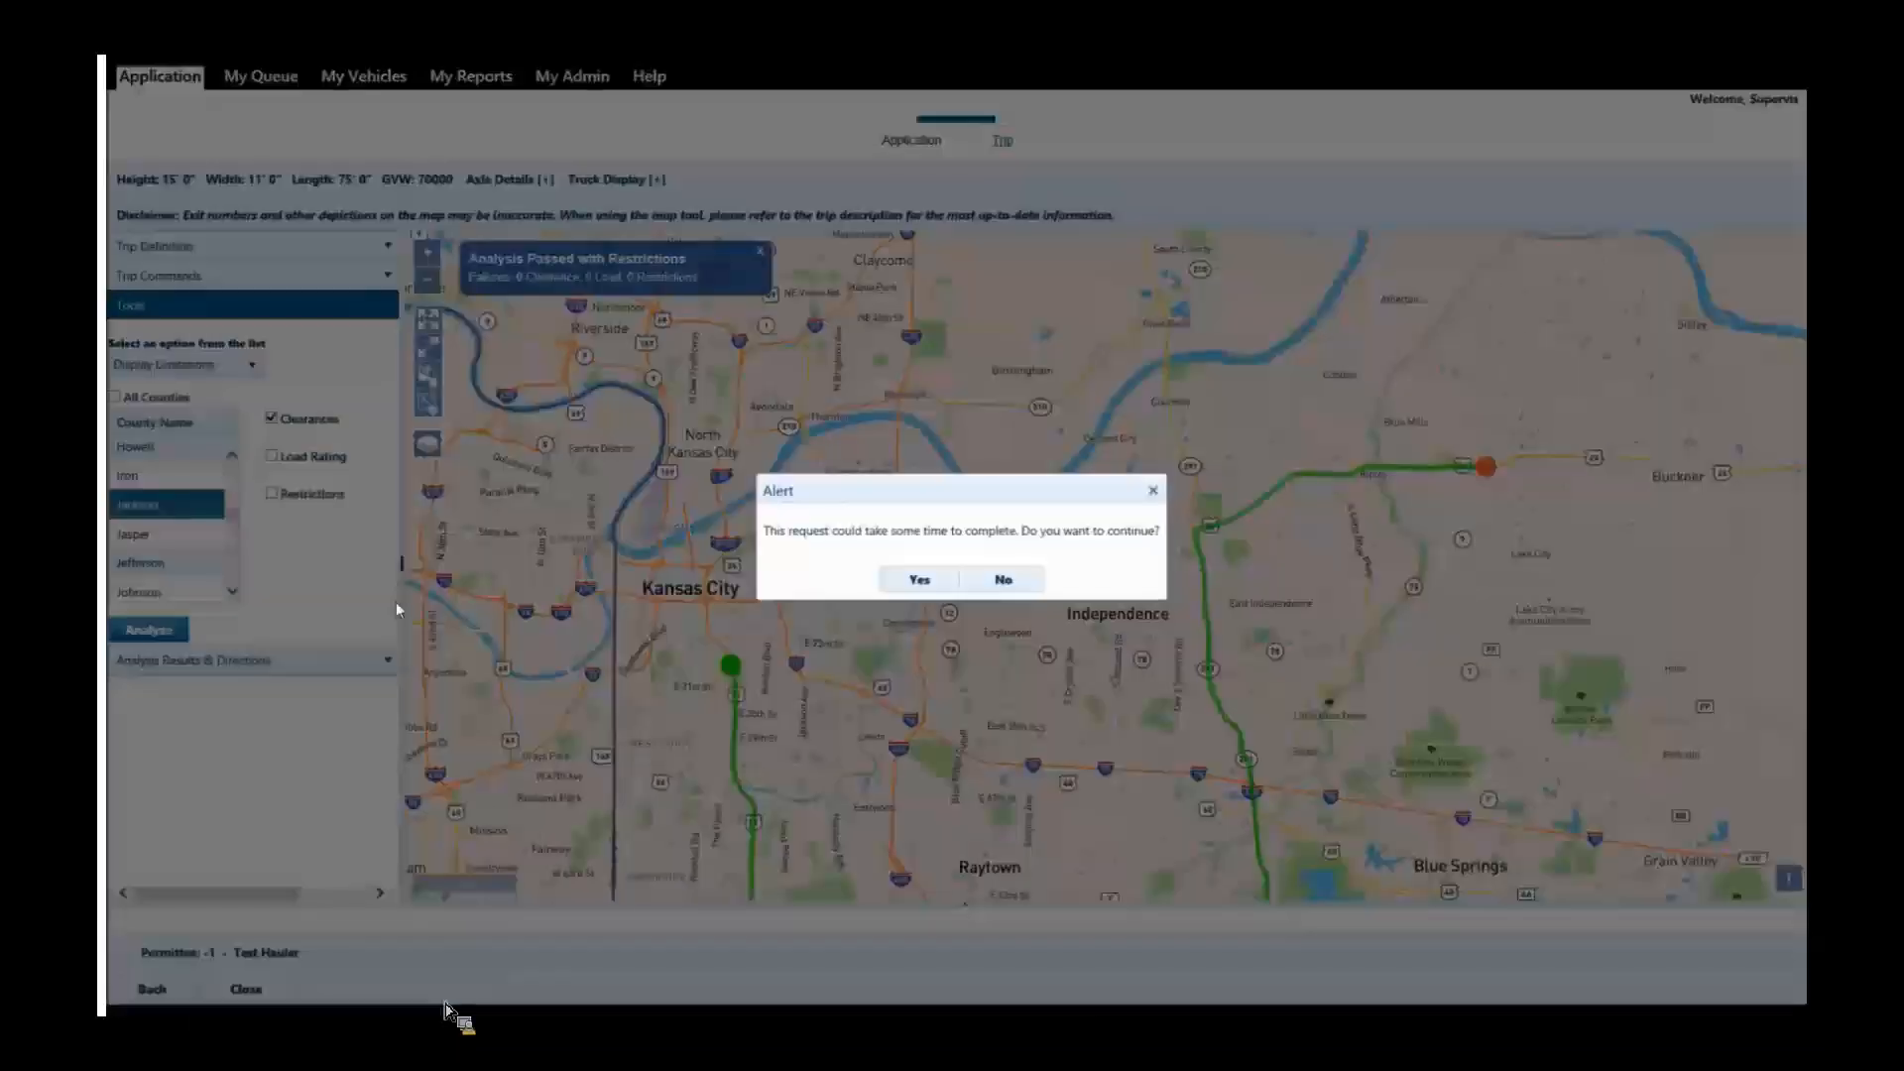
left_click(914, 581)
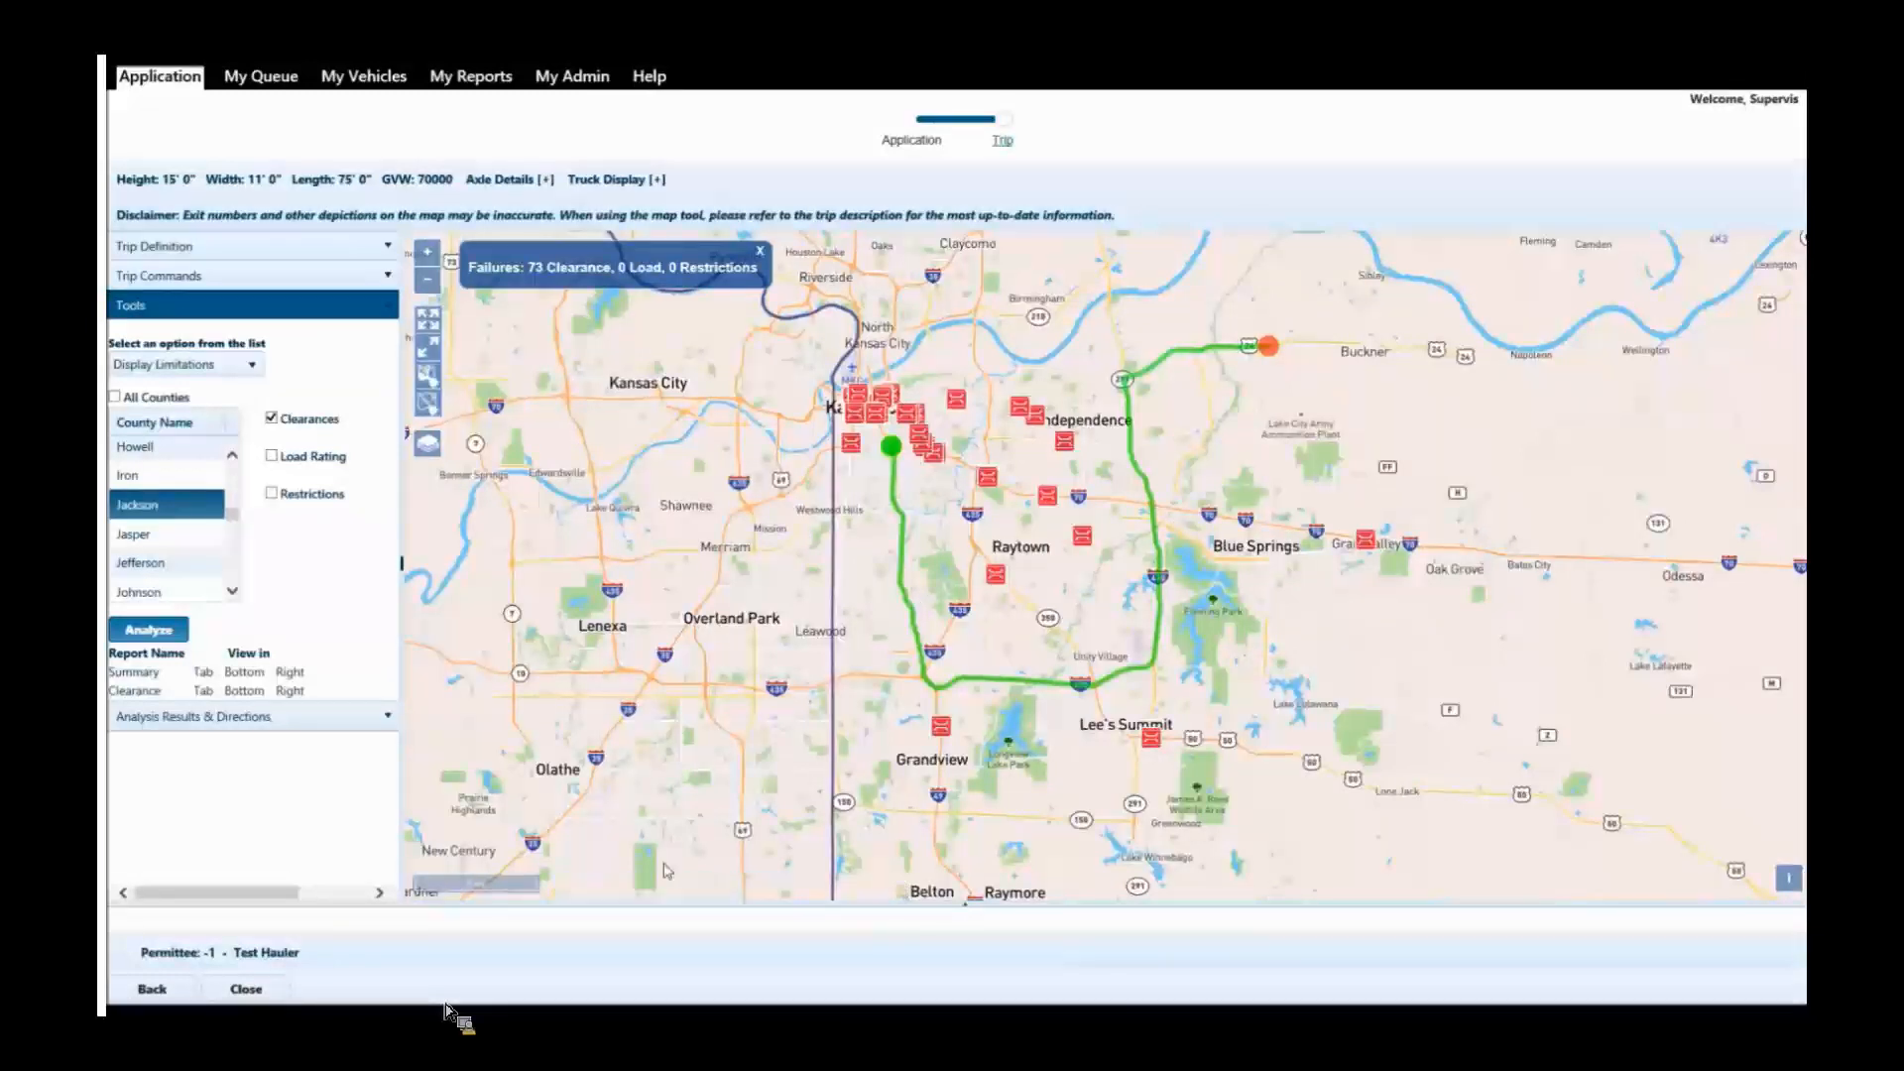
left_click_drag(957, 484, 931, 500)
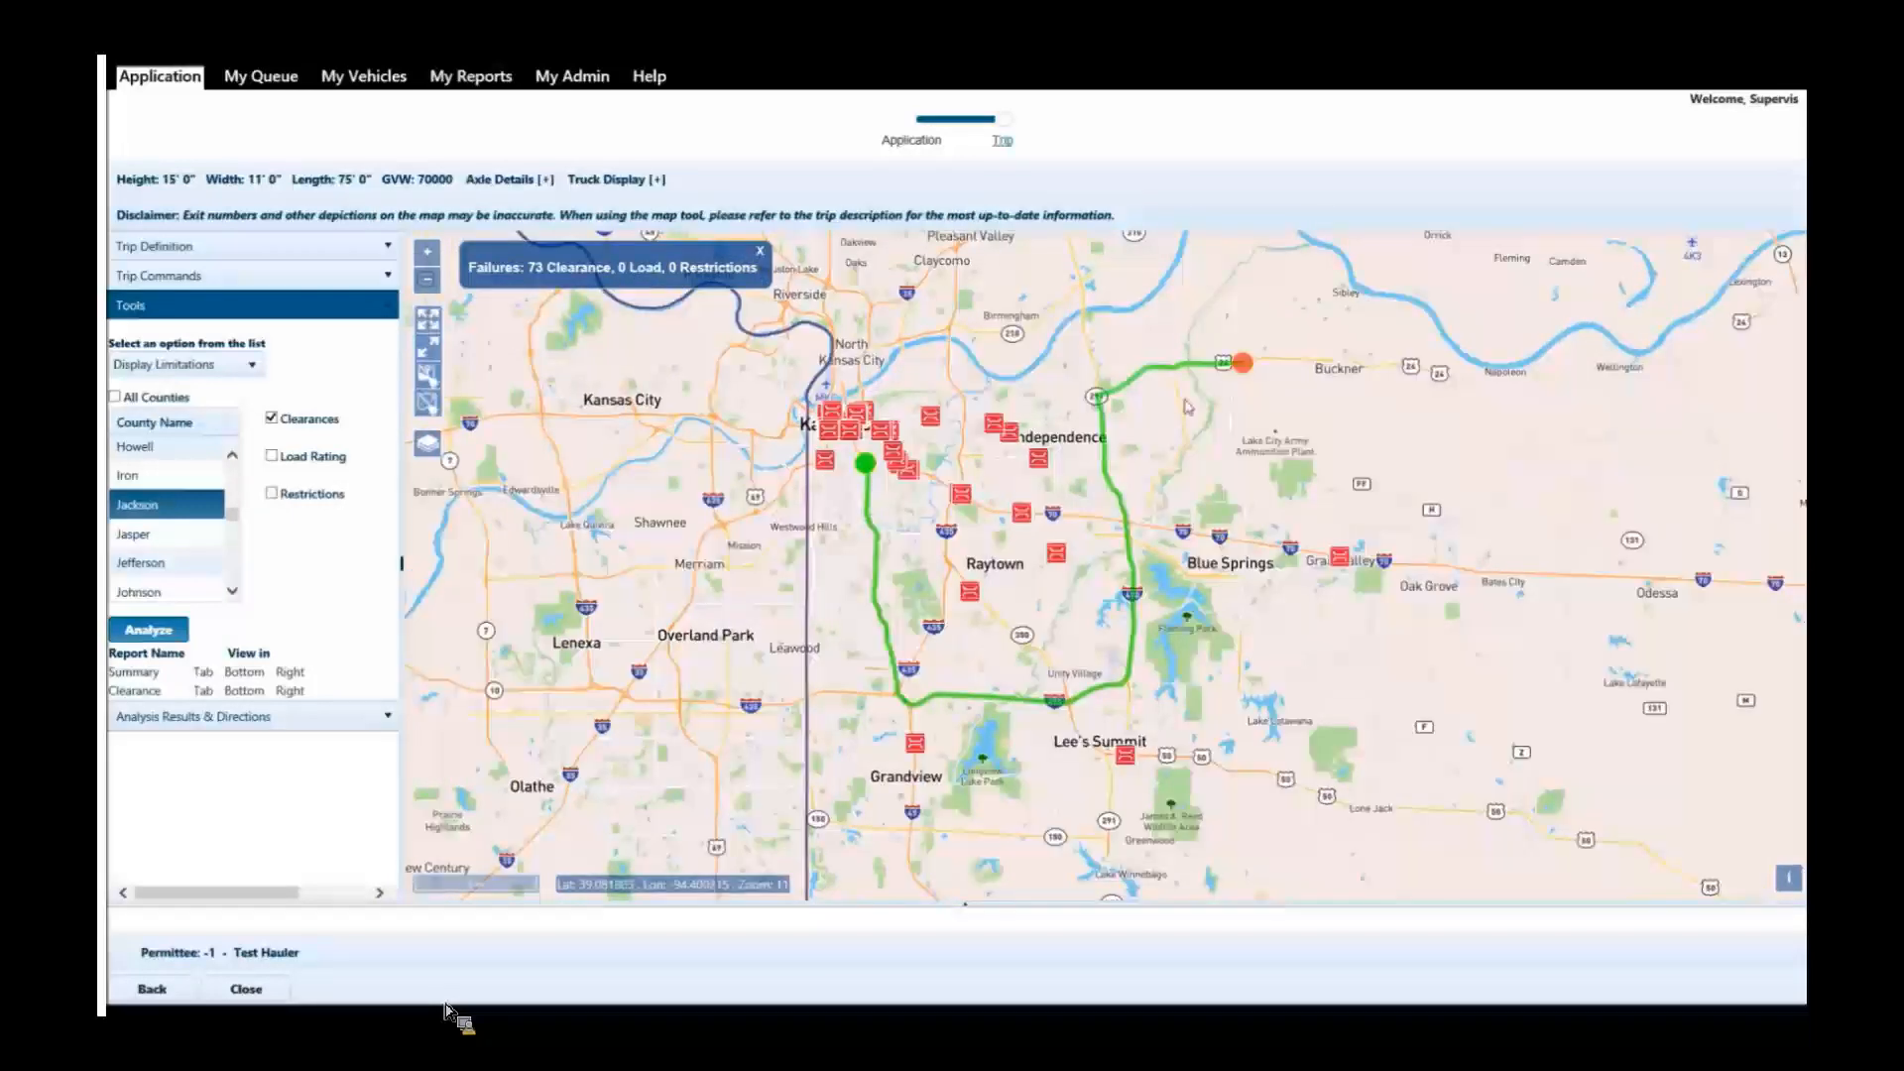
left_click_drag(1183, 453, 1078, 499)
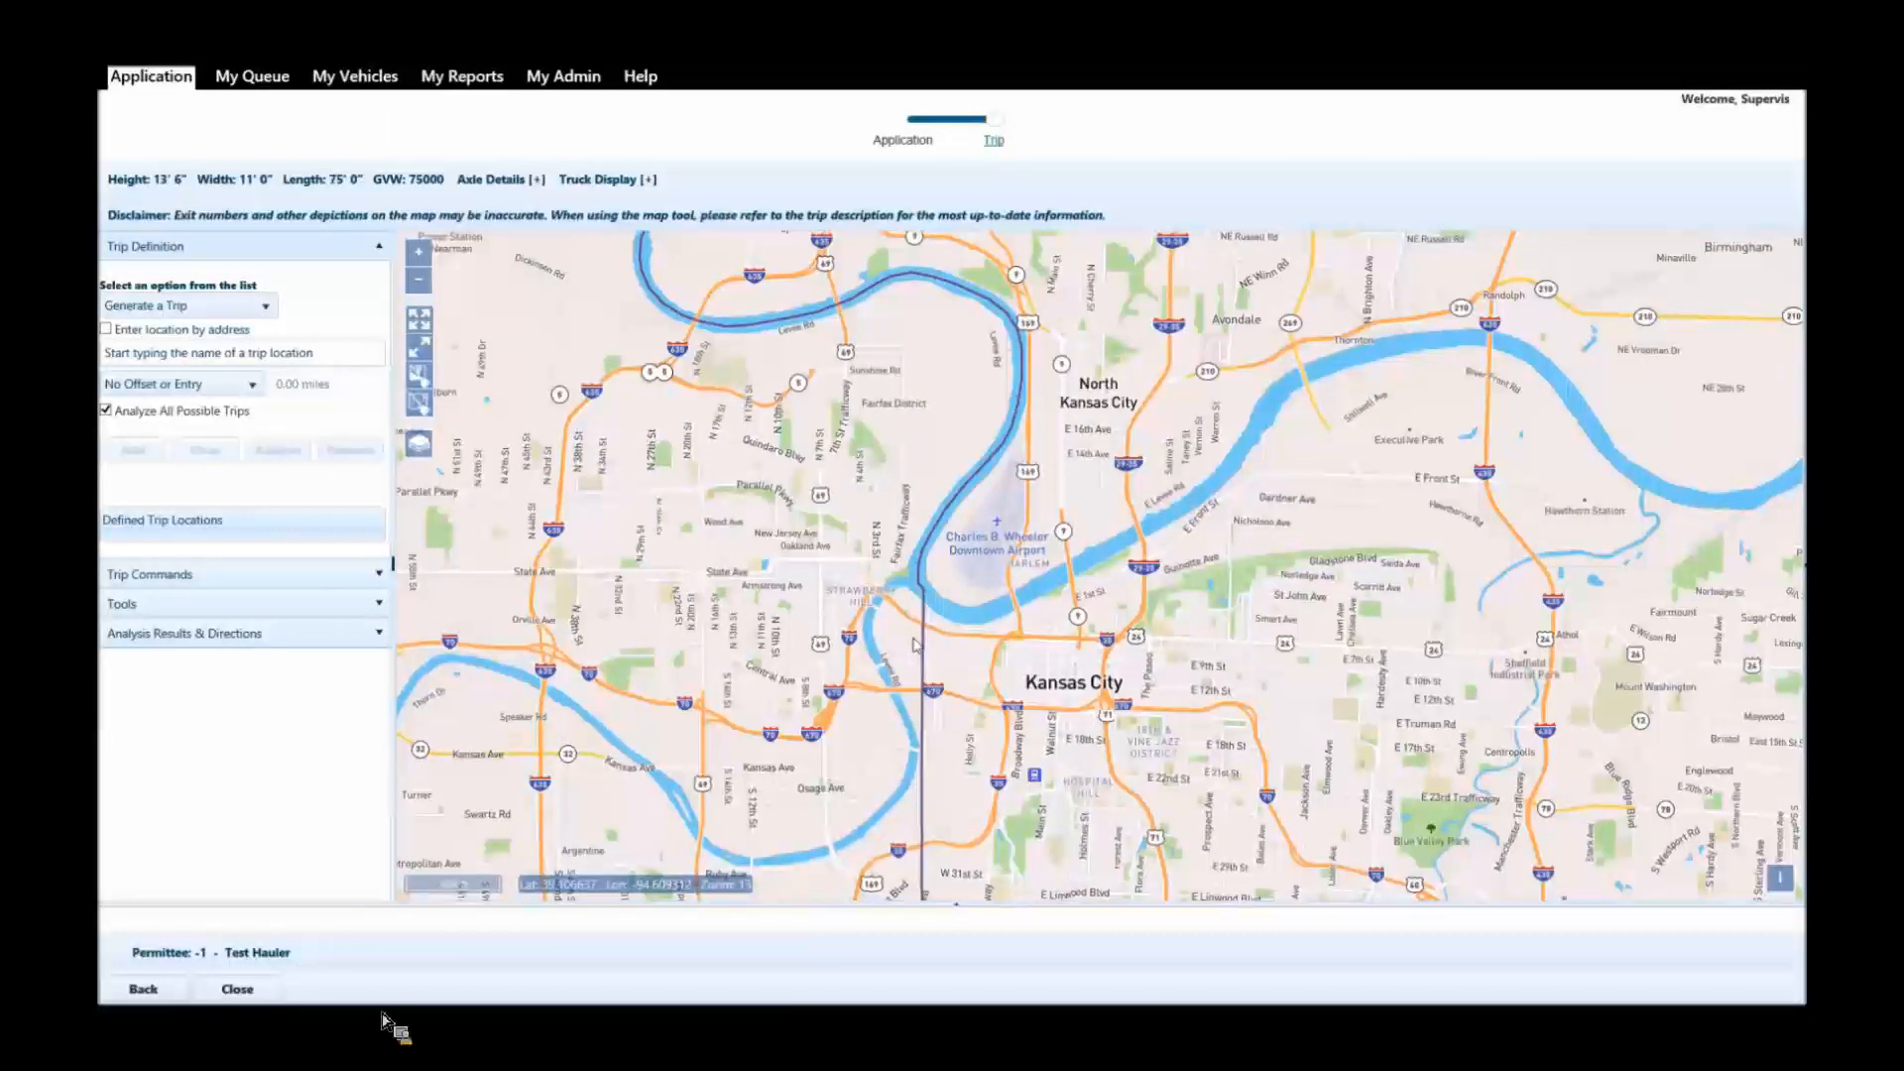
left_click(318, 991)
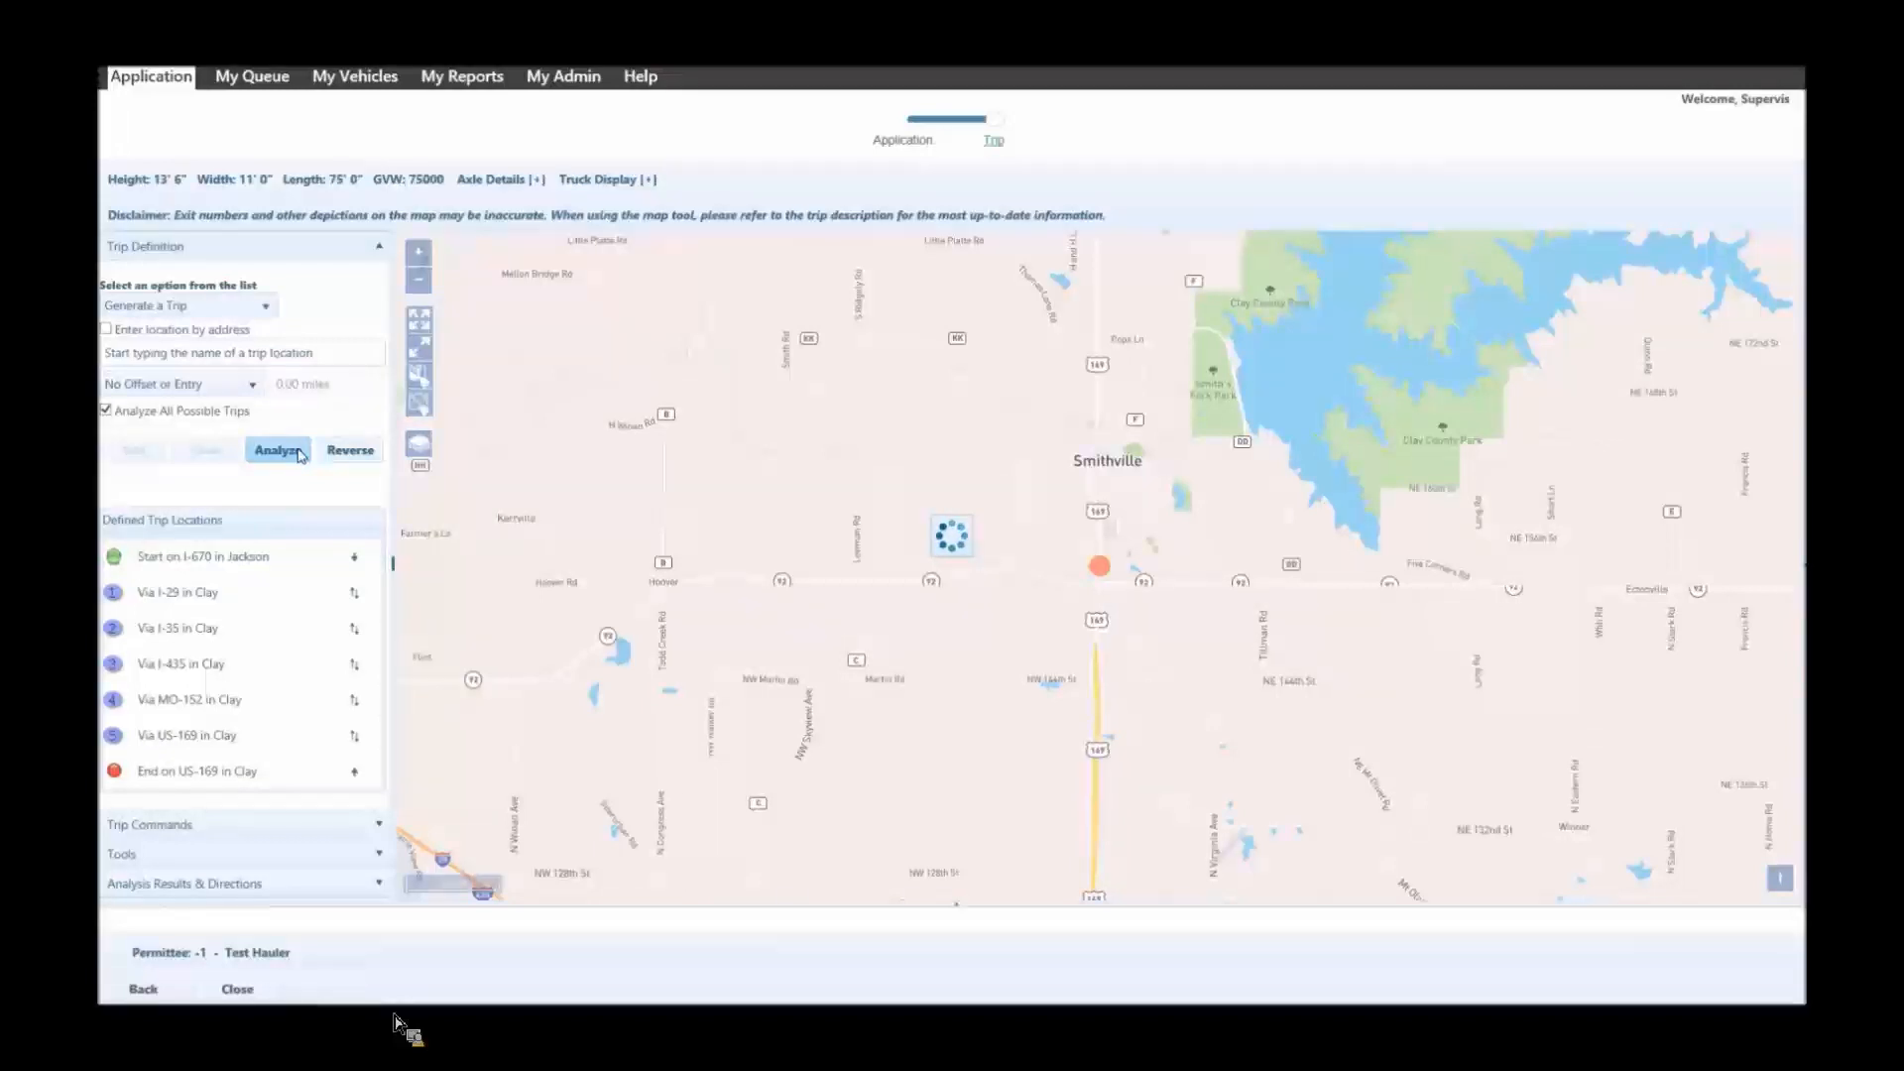
Fit the trip on the map and examine its route from the I-670 start in Jackson to the I-29 via point in North Kansas City.
left_click(432, 357)
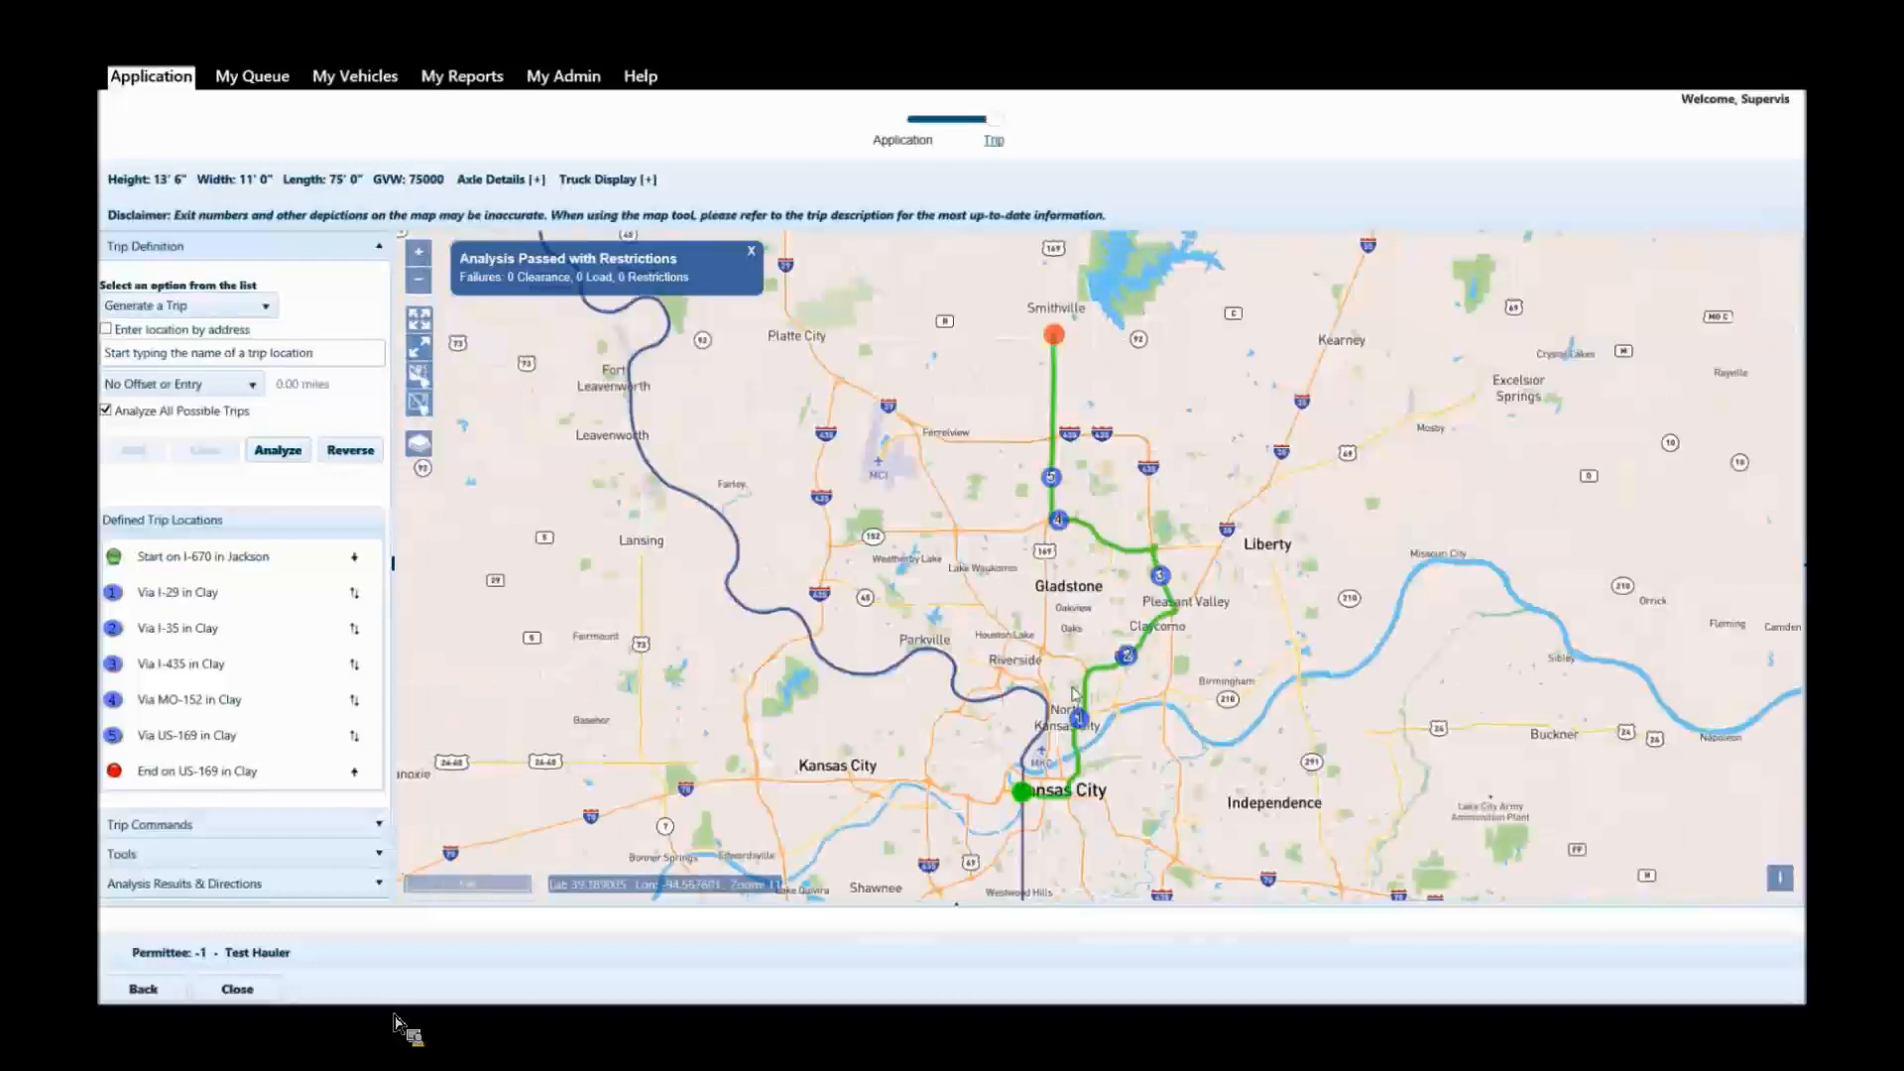
scroll(1079, 730, "up", 2)
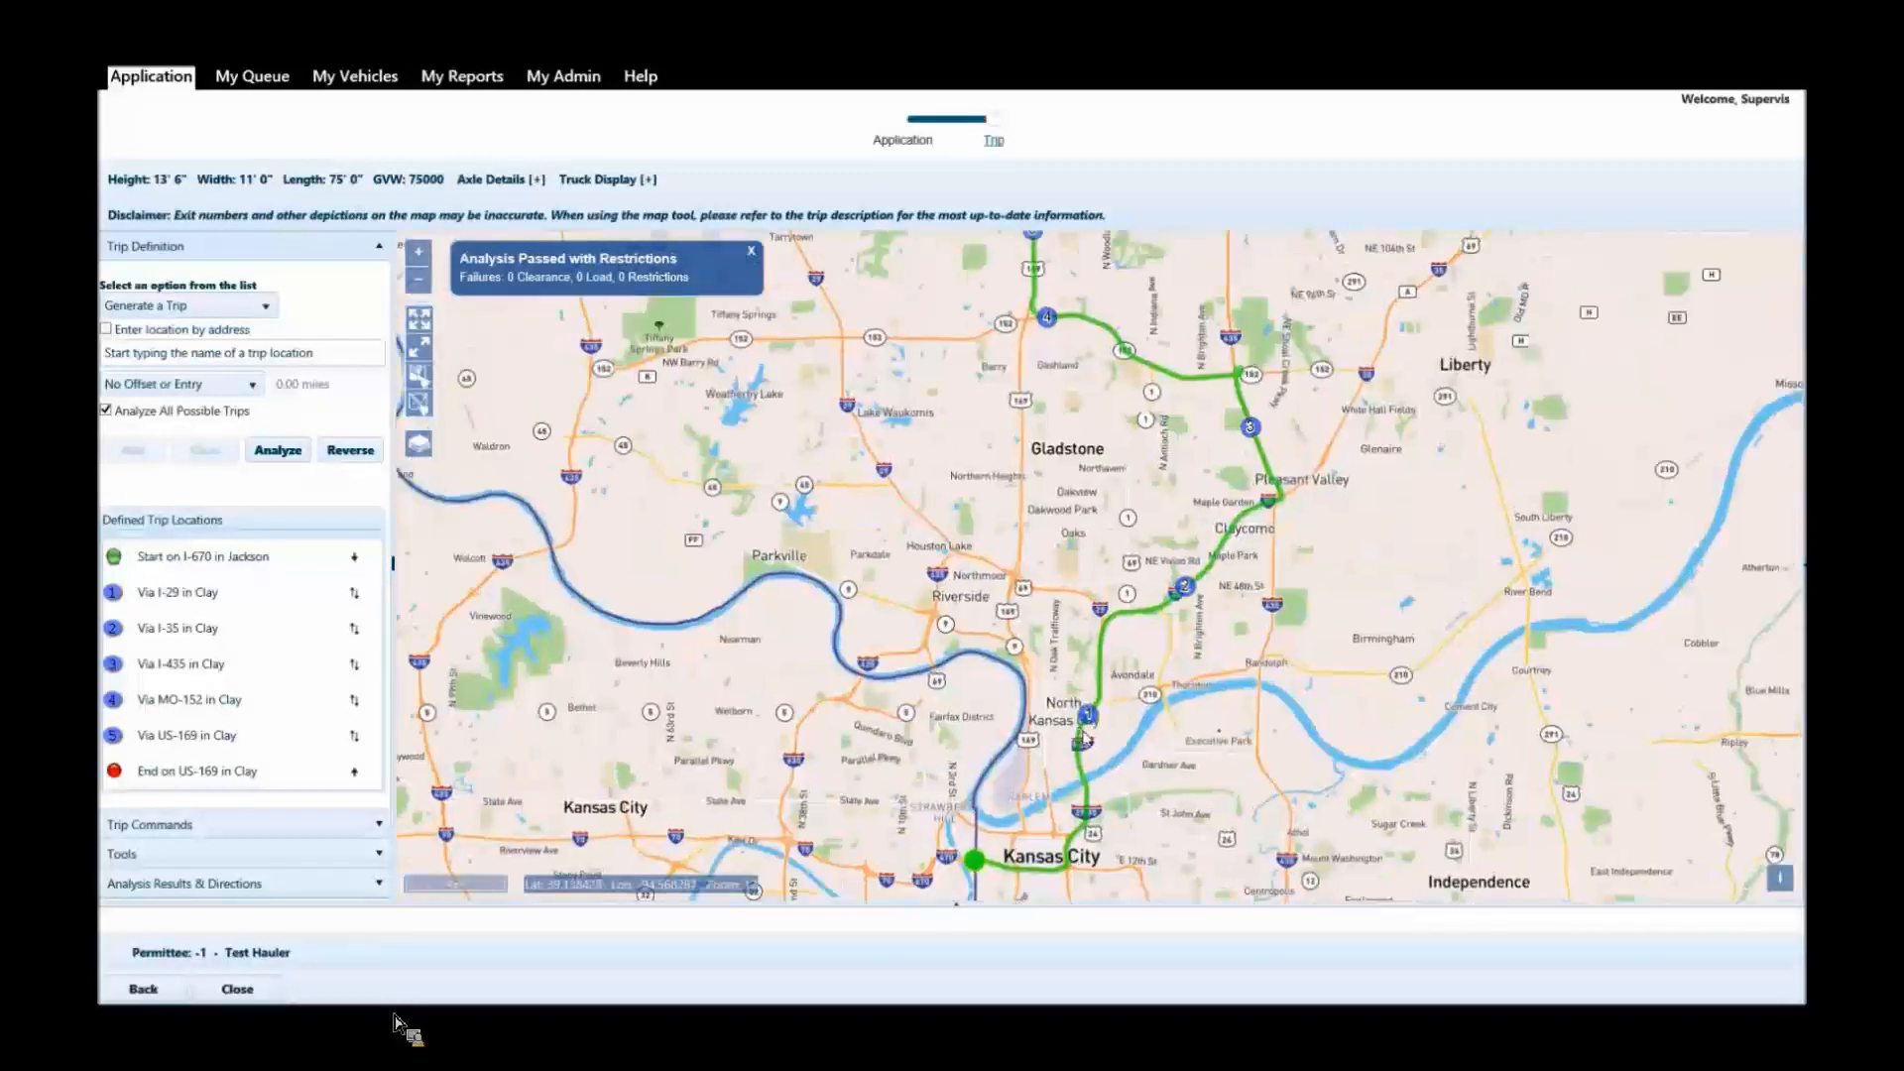
scroll(1084, 736, "up", 4)
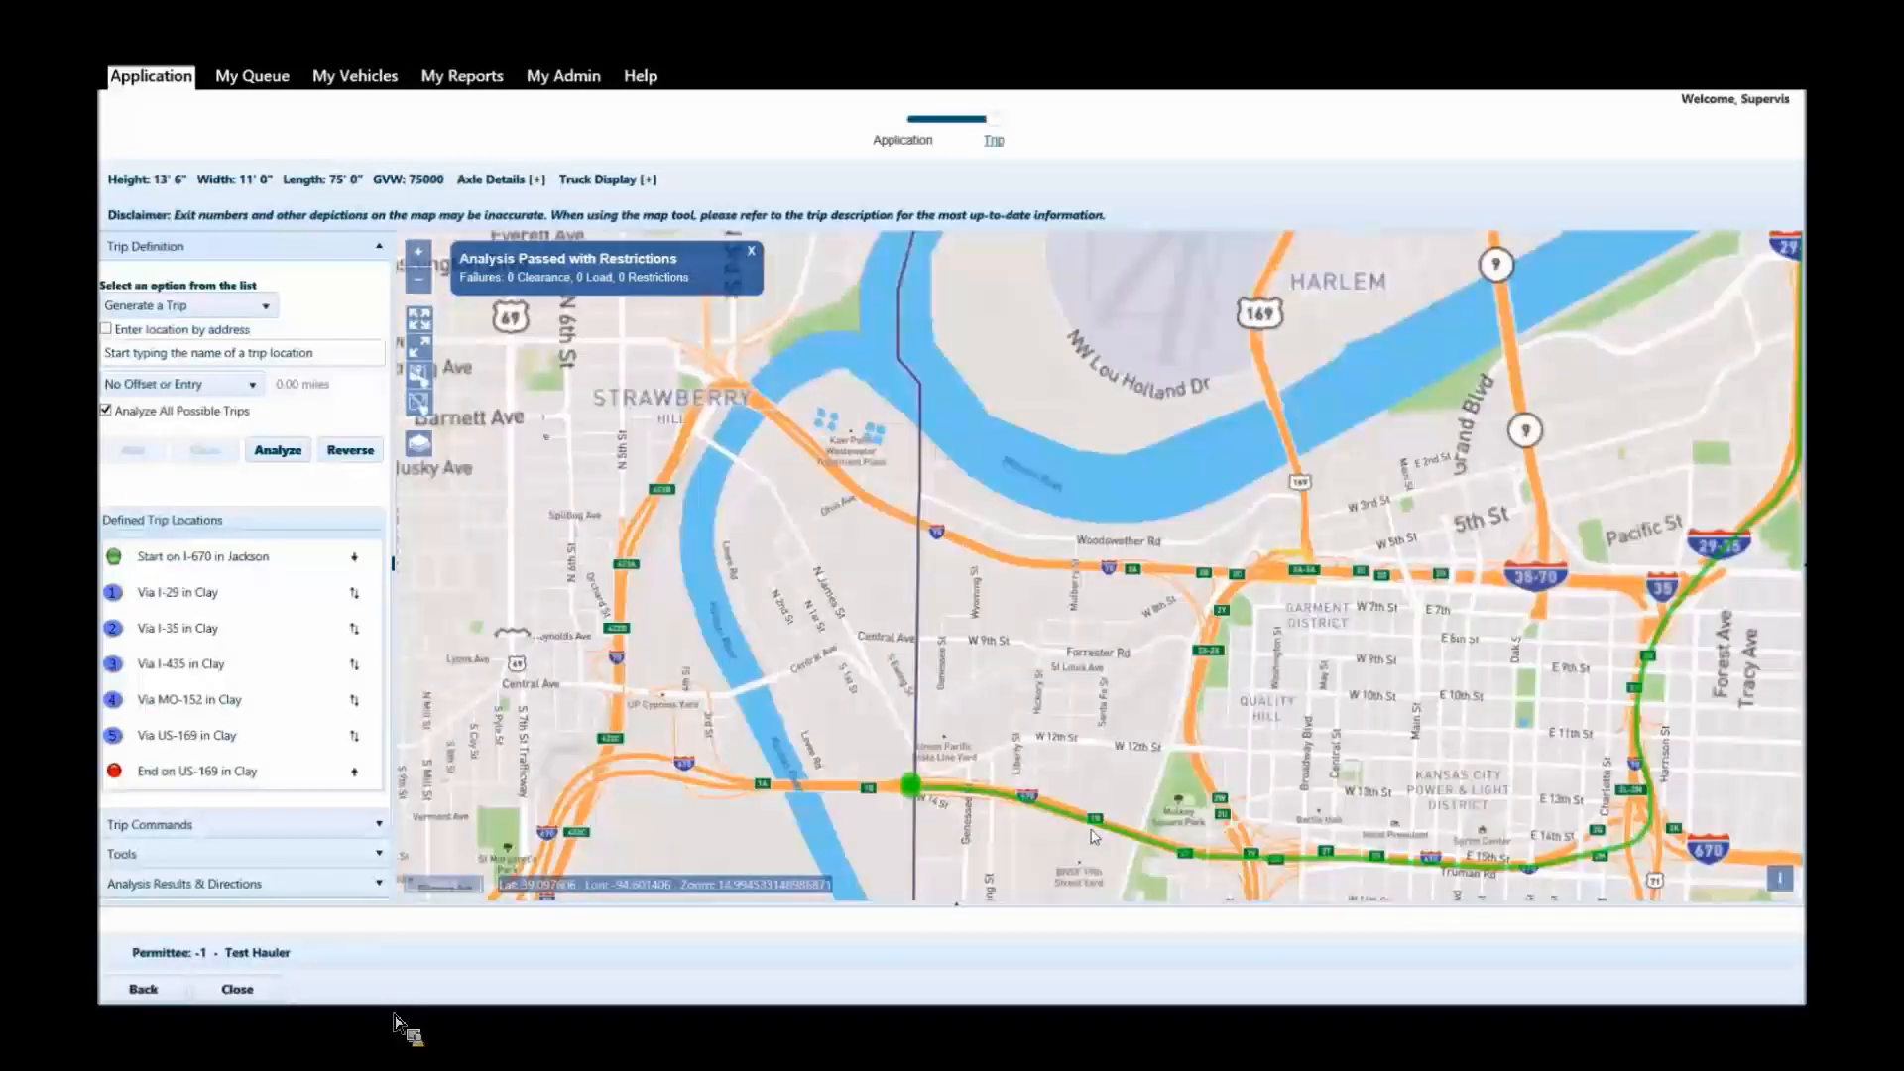
scroll(1094, 836, "up", 2)
left_click_drag(1663, 757, 1229, 600)
left_click_drag(1519, 584, 1267, 604)
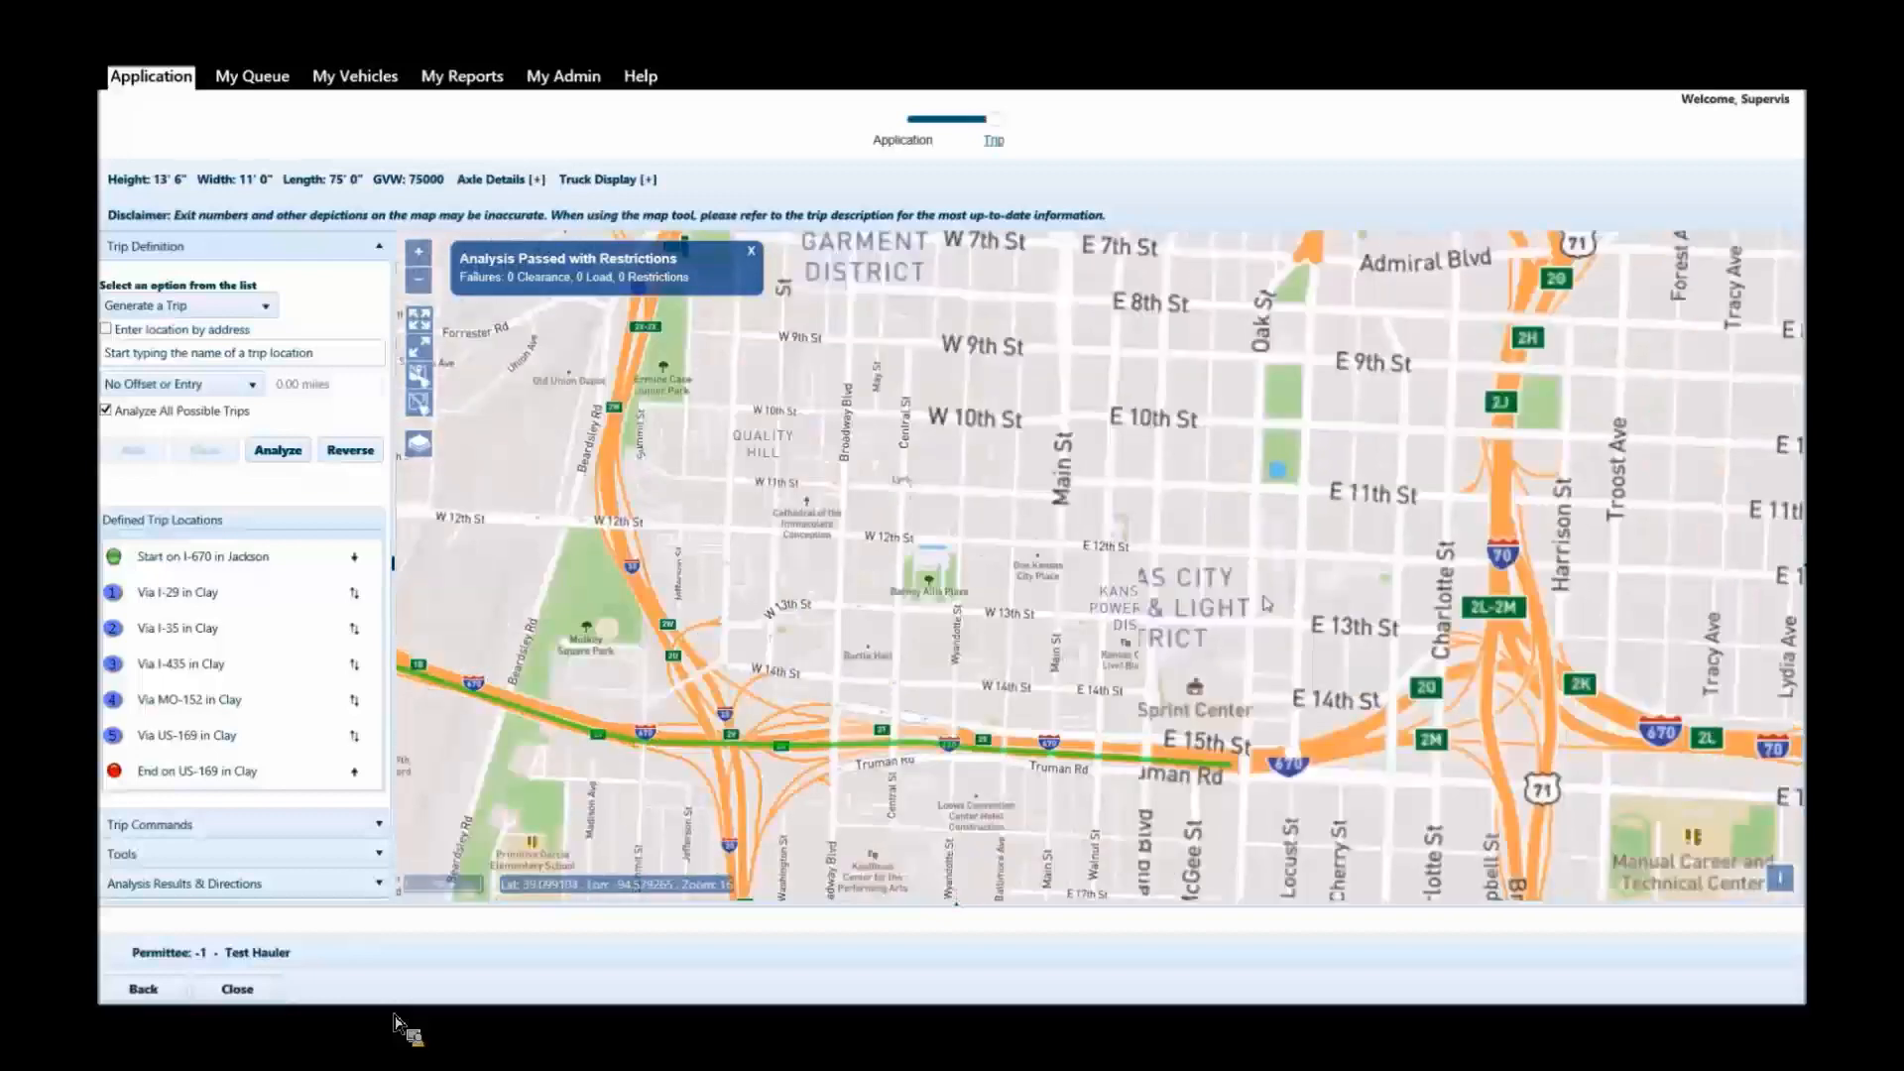
scroll(1240, 620, "down", 2)
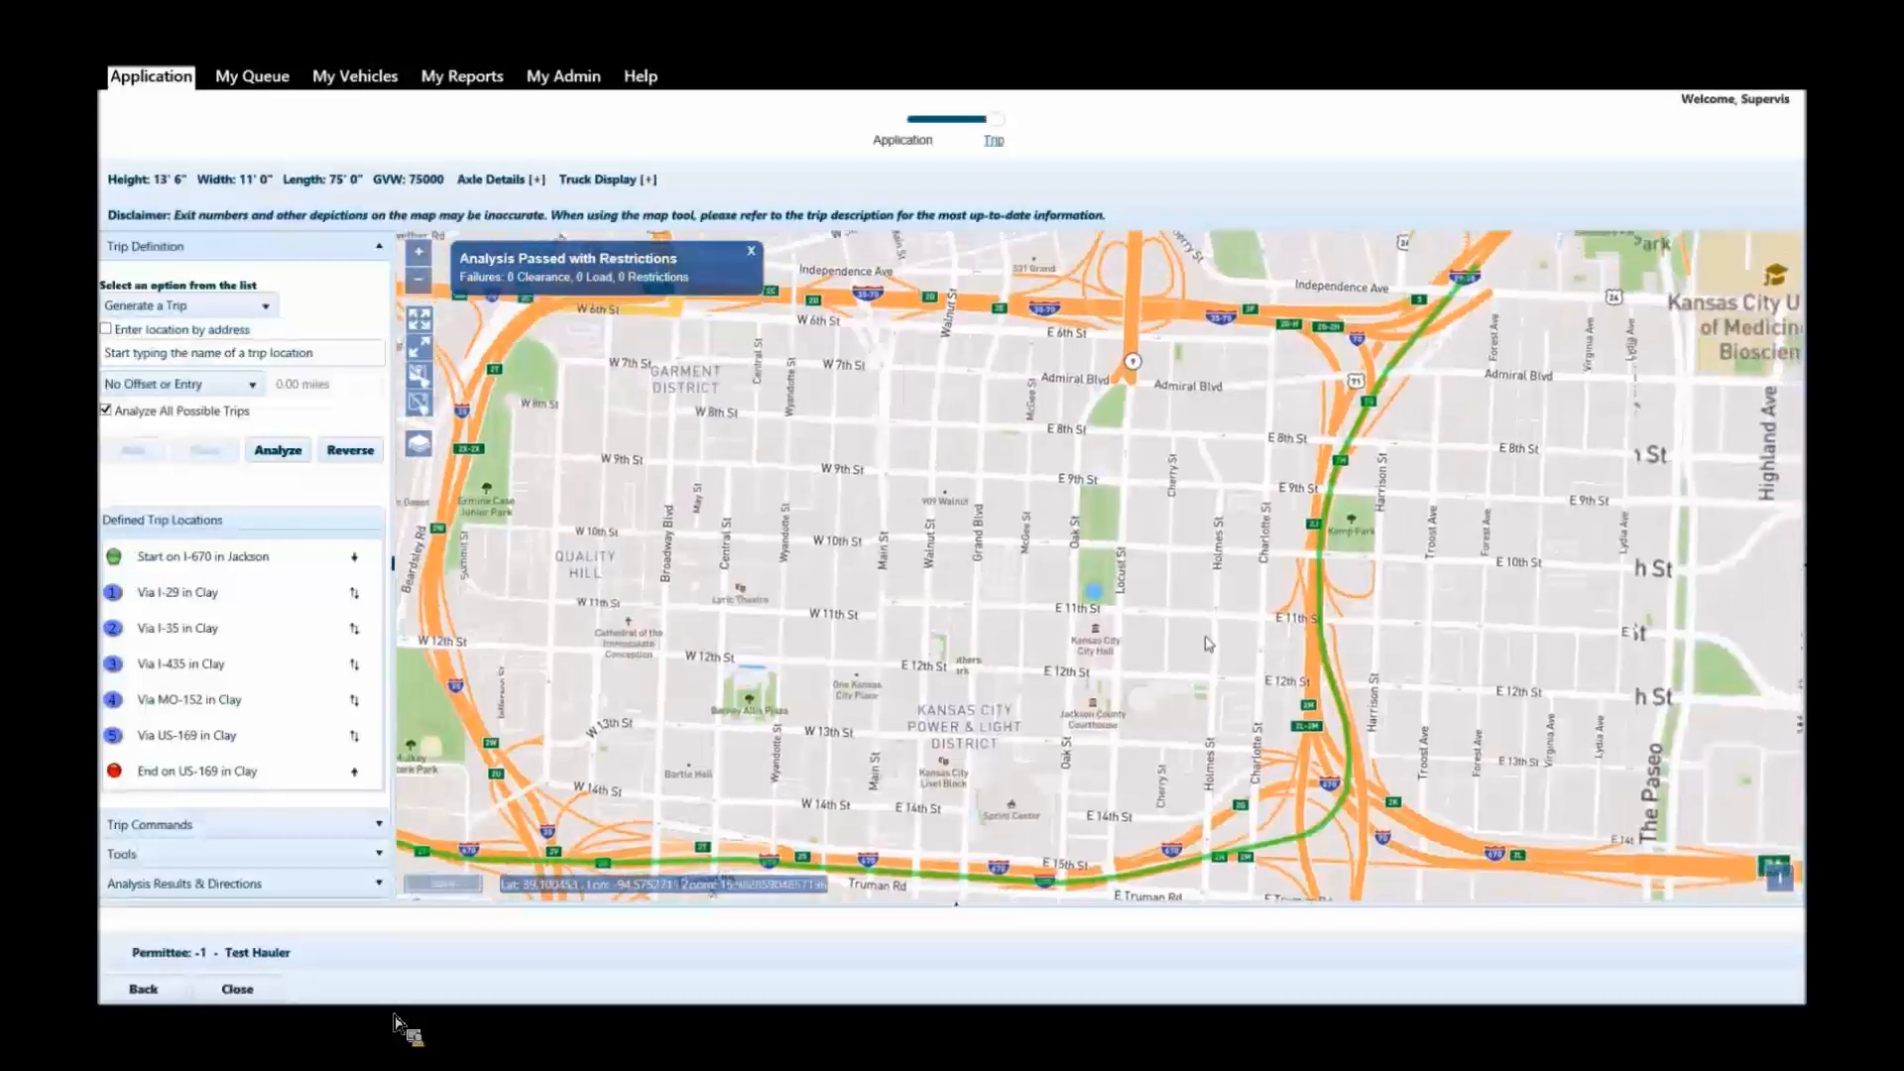
scroll(1205, 644, "down", 2)
left_click_drag(1477, 297, 1374, 553)
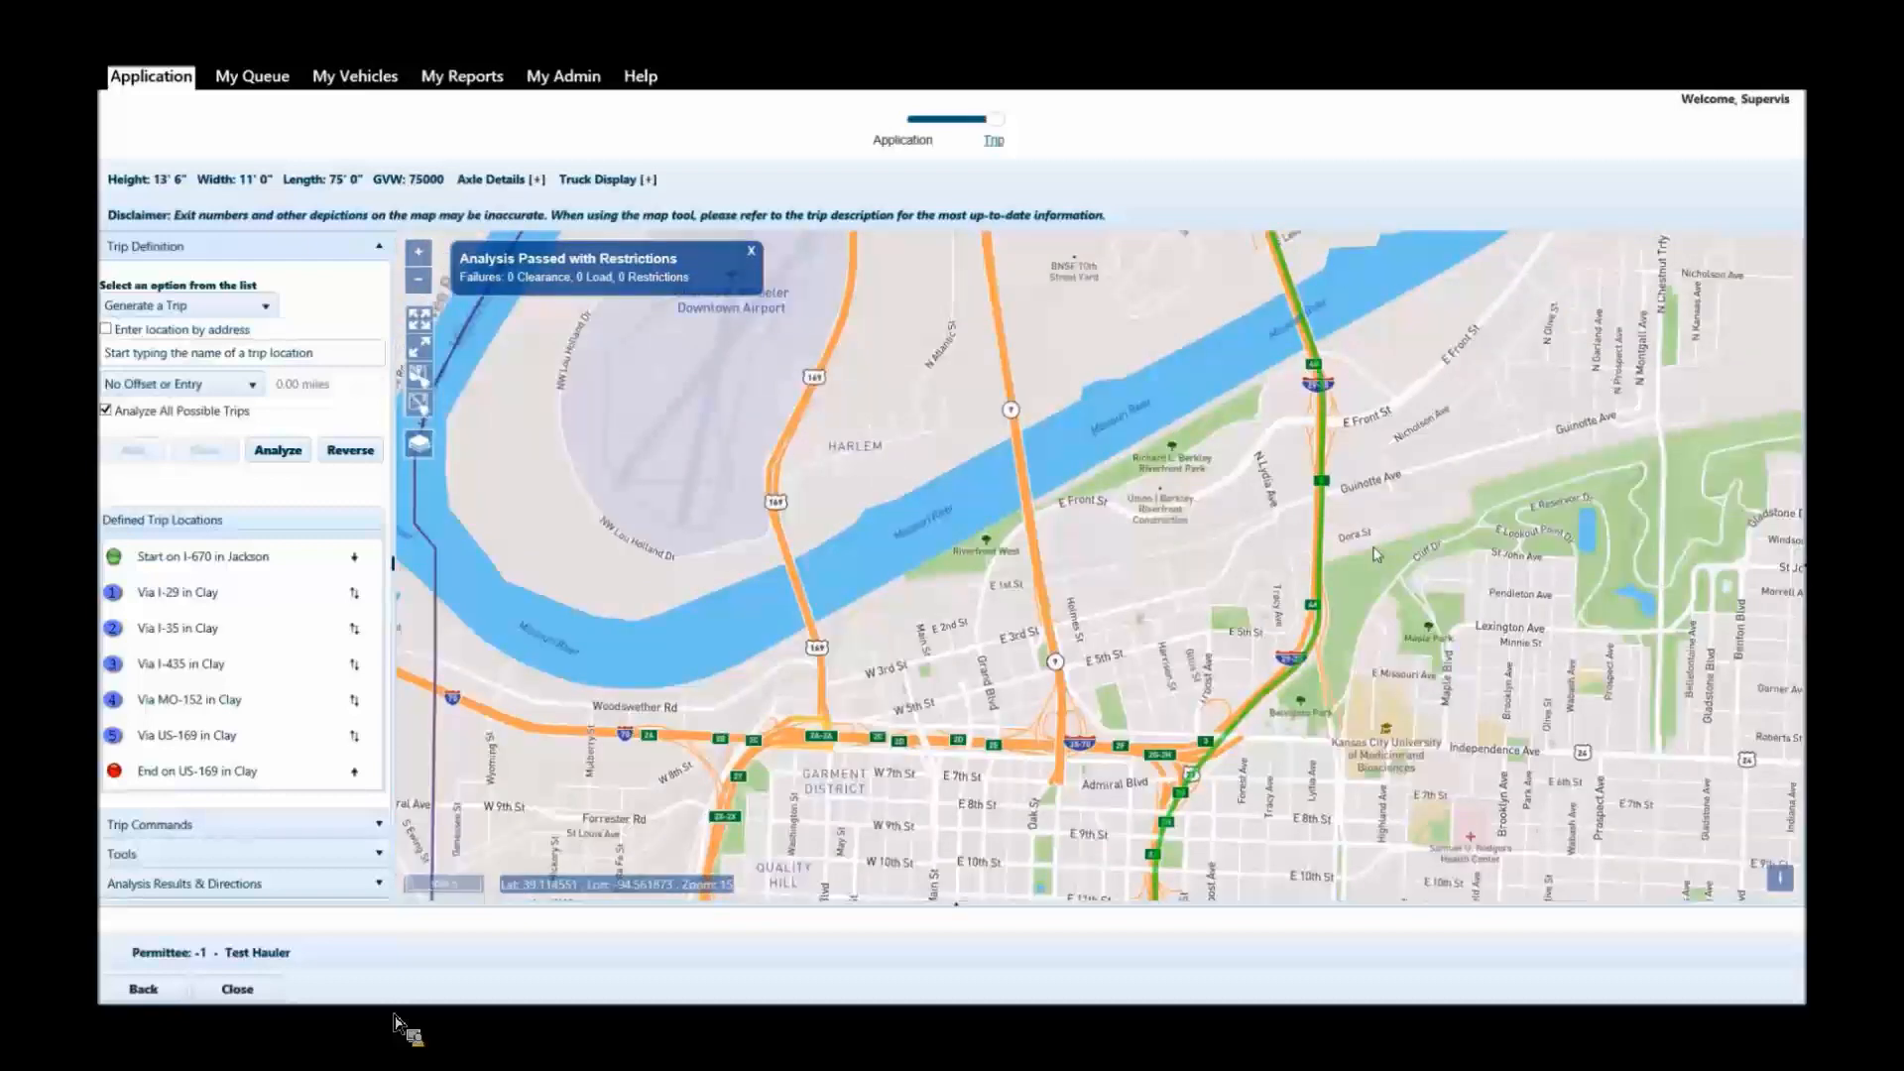
left_click_drag(1363, 268, 1293, 747)
left_click_drag(1375, 499, 1332, 729)
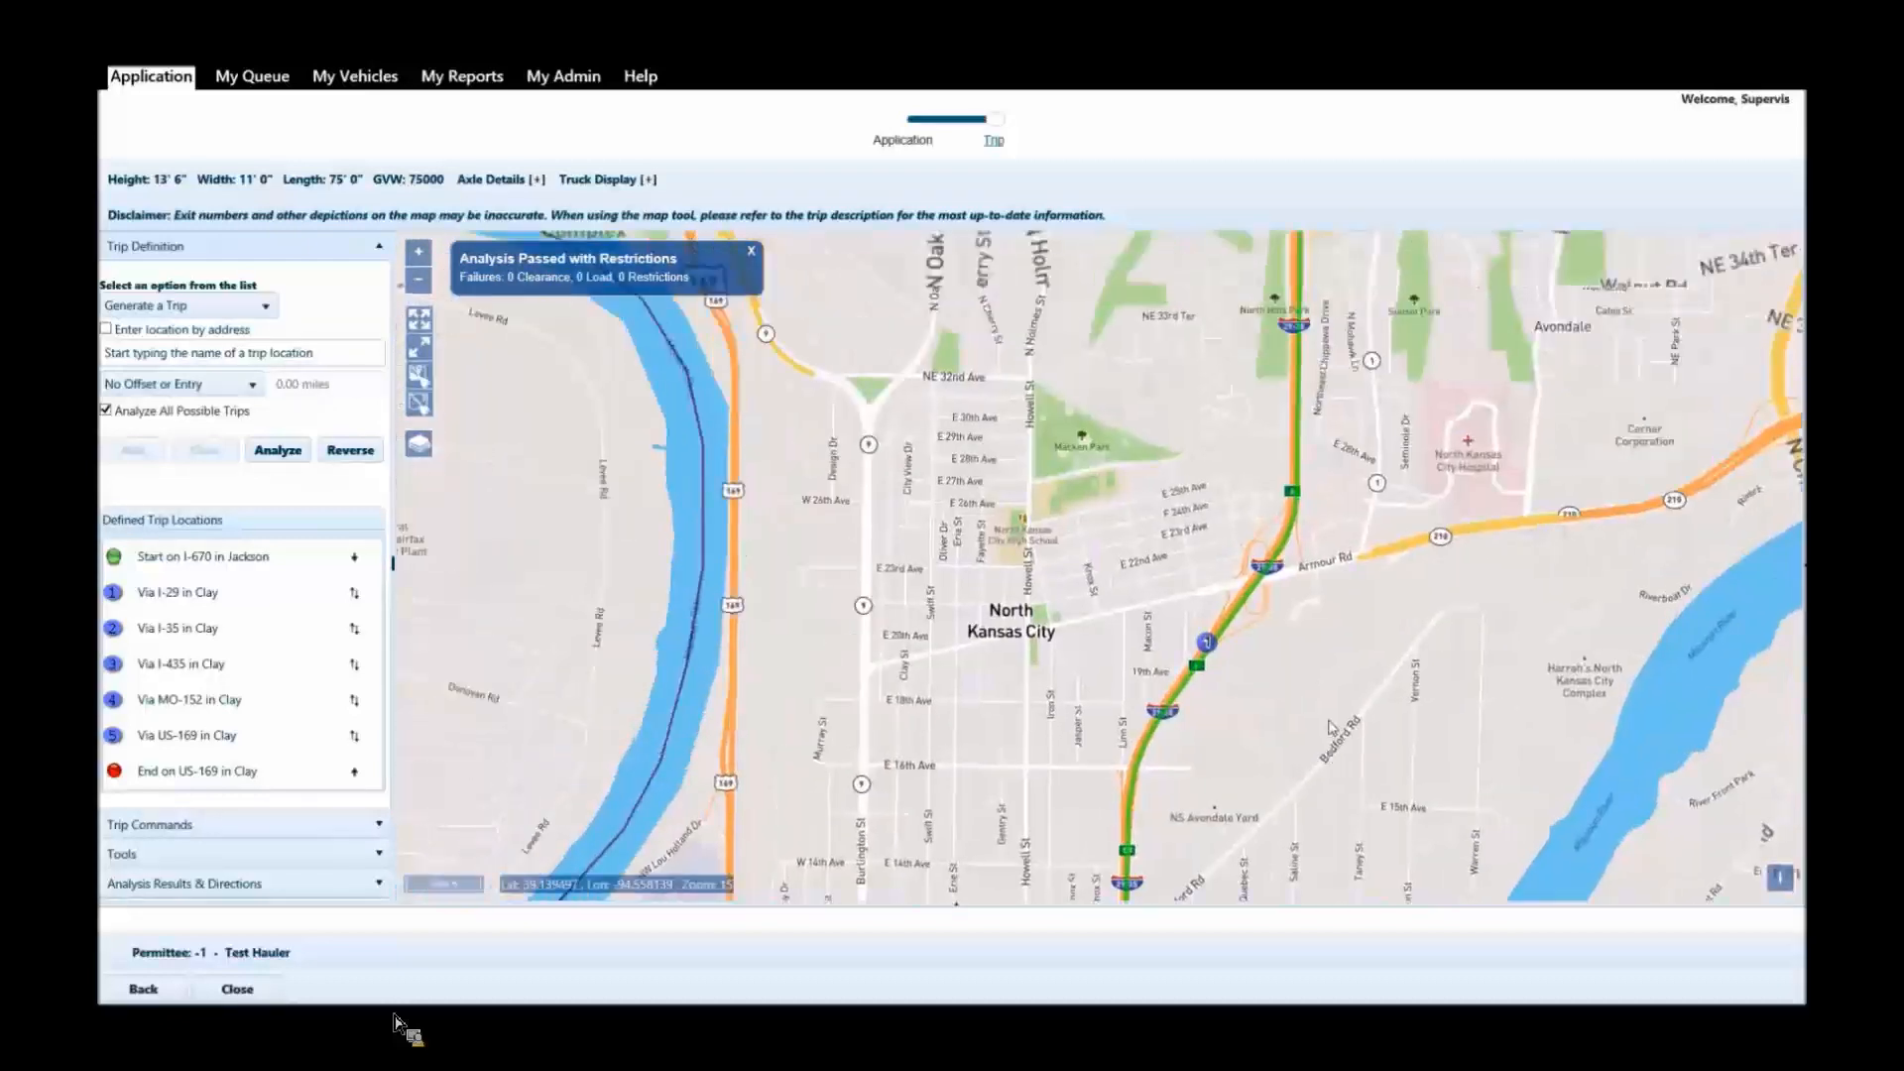
scroll(1235, 657, "up", 2)
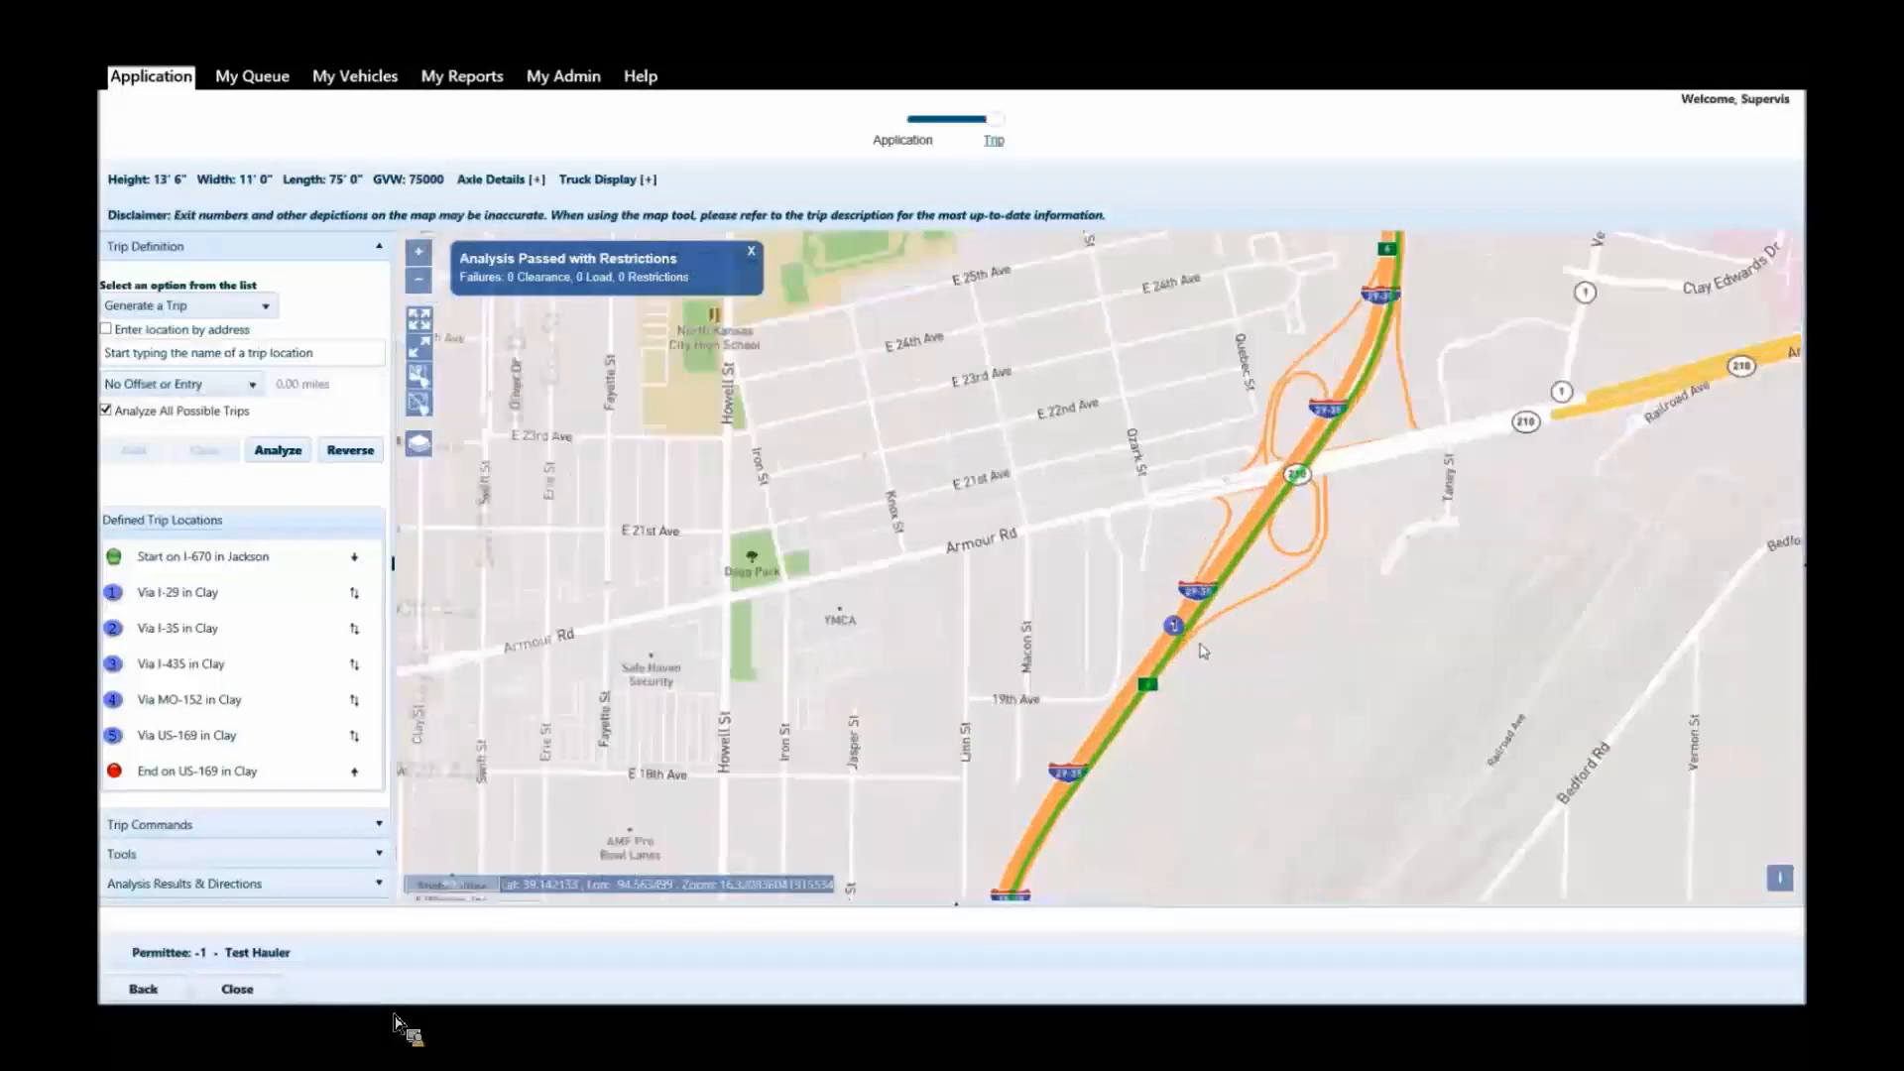
scroll(1210, 653, "down", 2)
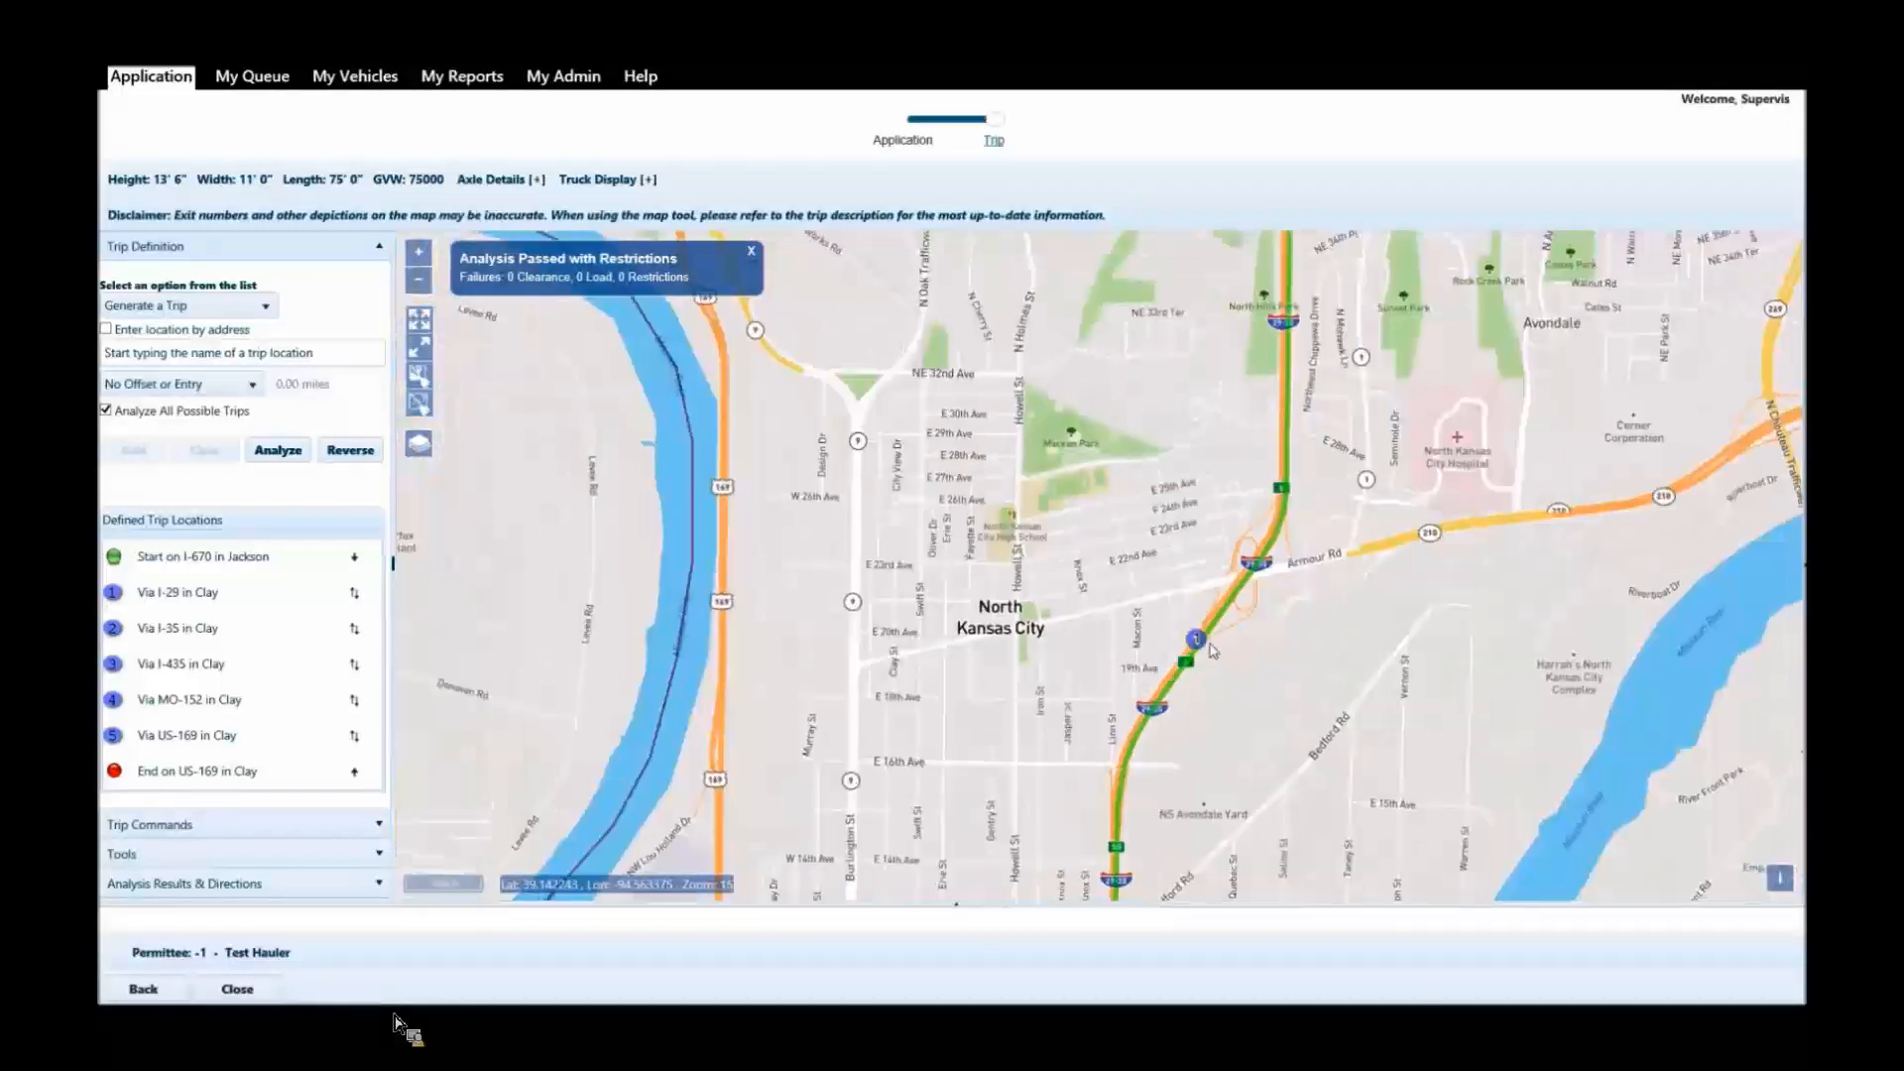
Follow the trip's route from the I-29 via point through Claycomo and Pleasant Valley to the I-435 and MO-152 interchange.
left_click_drag(1312, 375, 1262, 754)
left_click_drag(1344, 470, 1257, 771)
scroll(1257, 771, "down", 1)
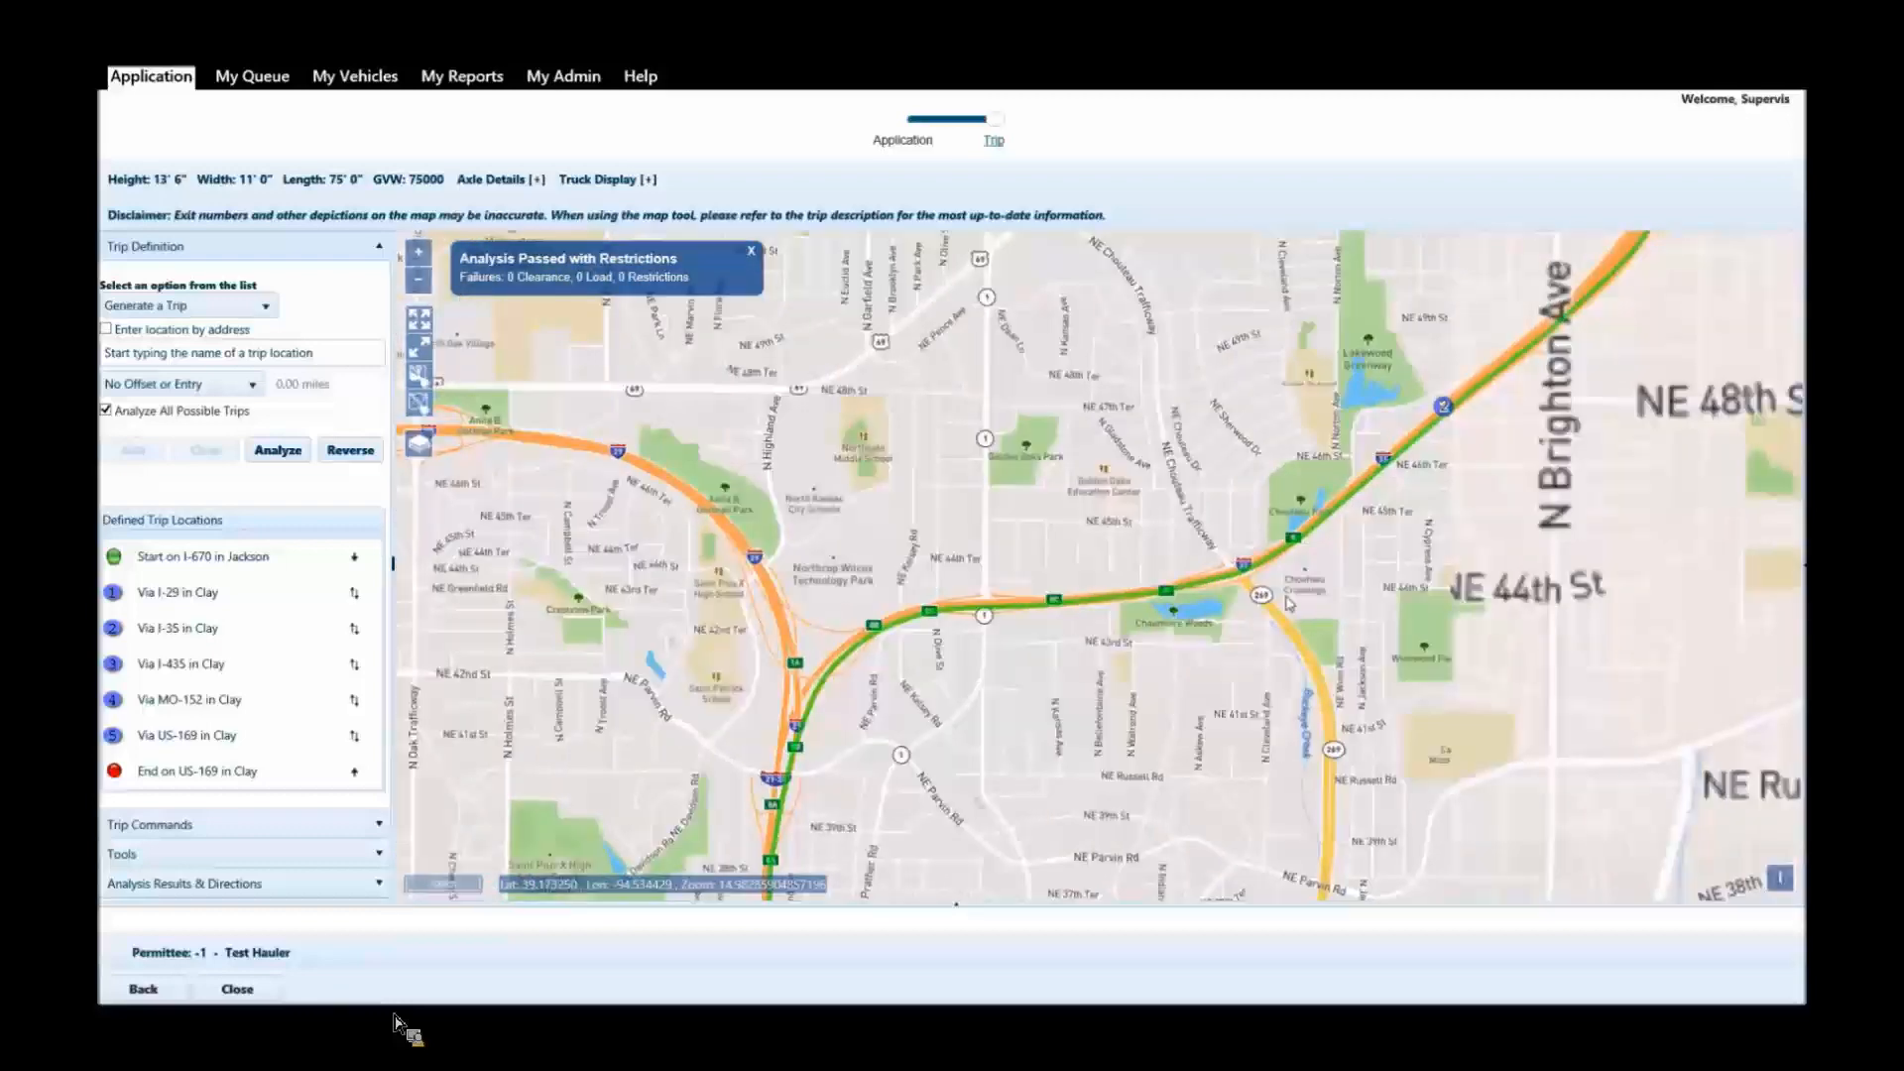
scroll(1356, 402, "down", 1)
left_click_drag(1356, 403, 1236, 647)
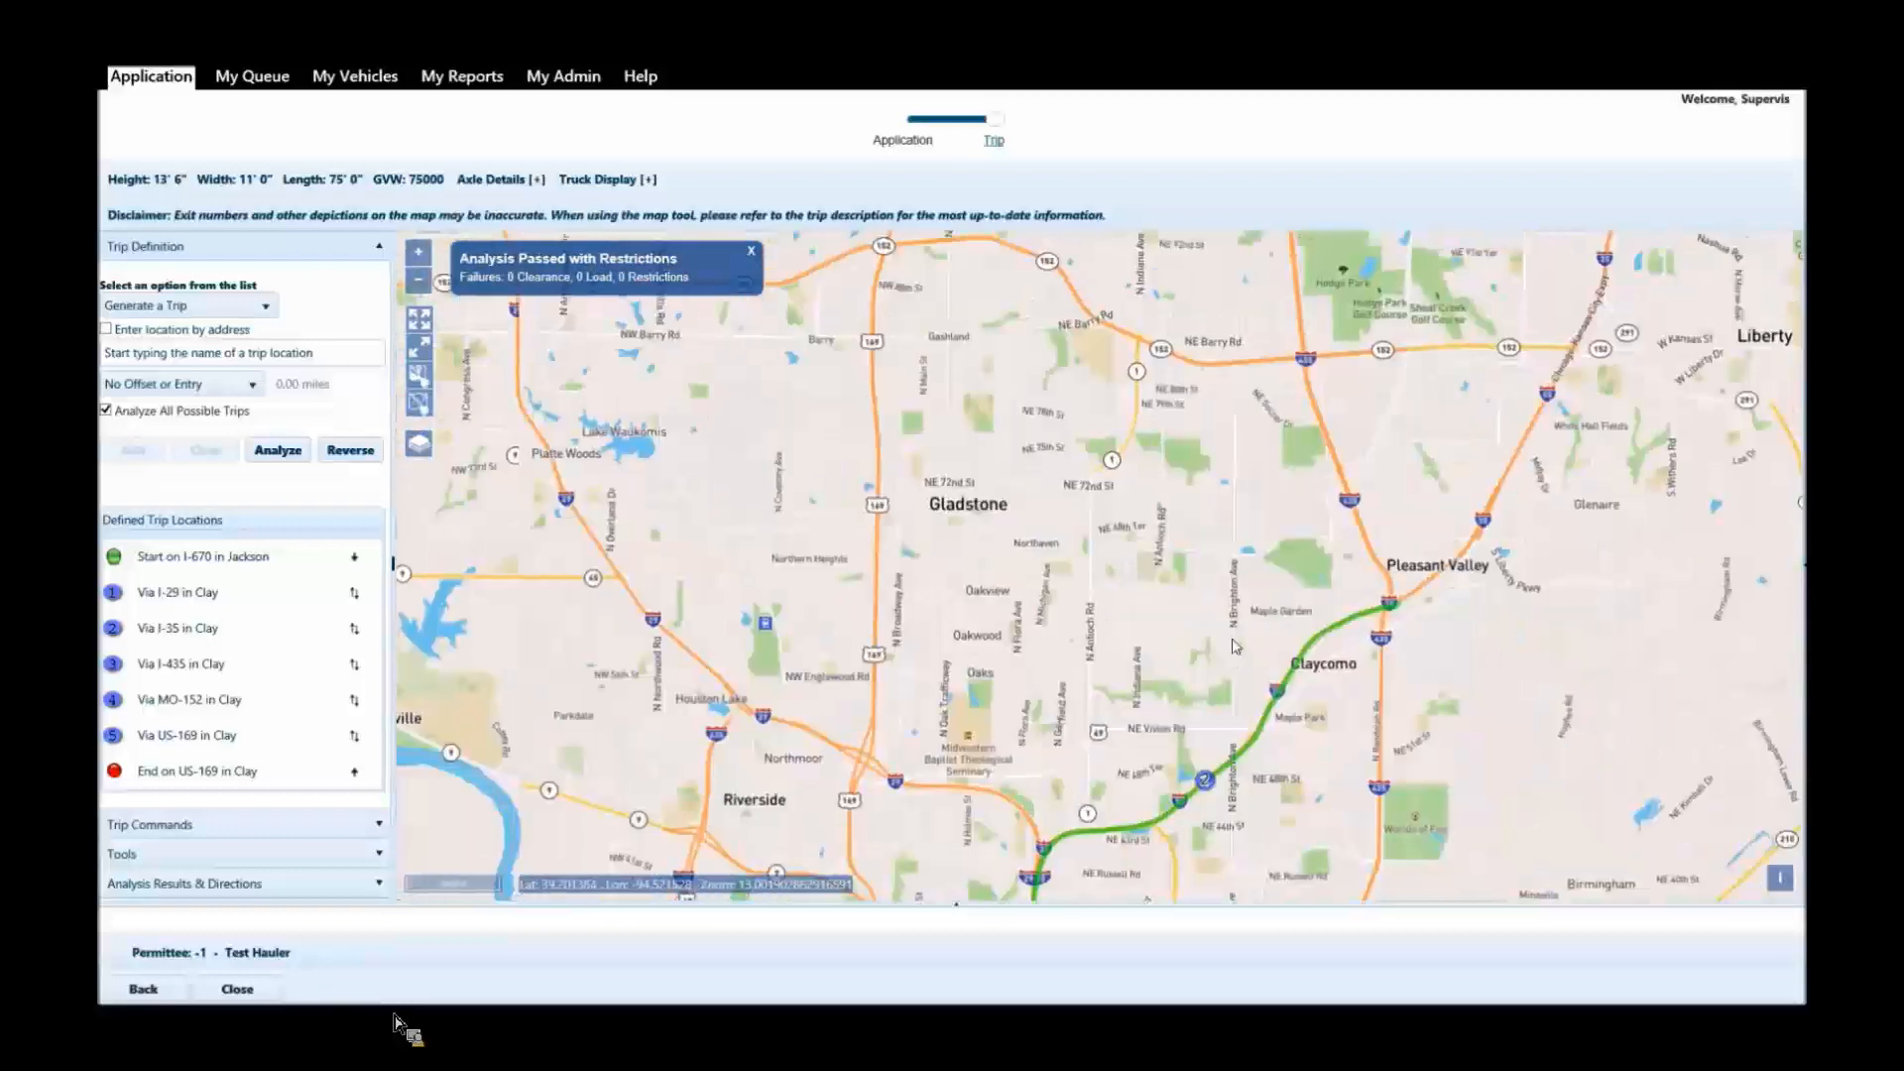
left_click_drag(1337, 361, 1435, 560)
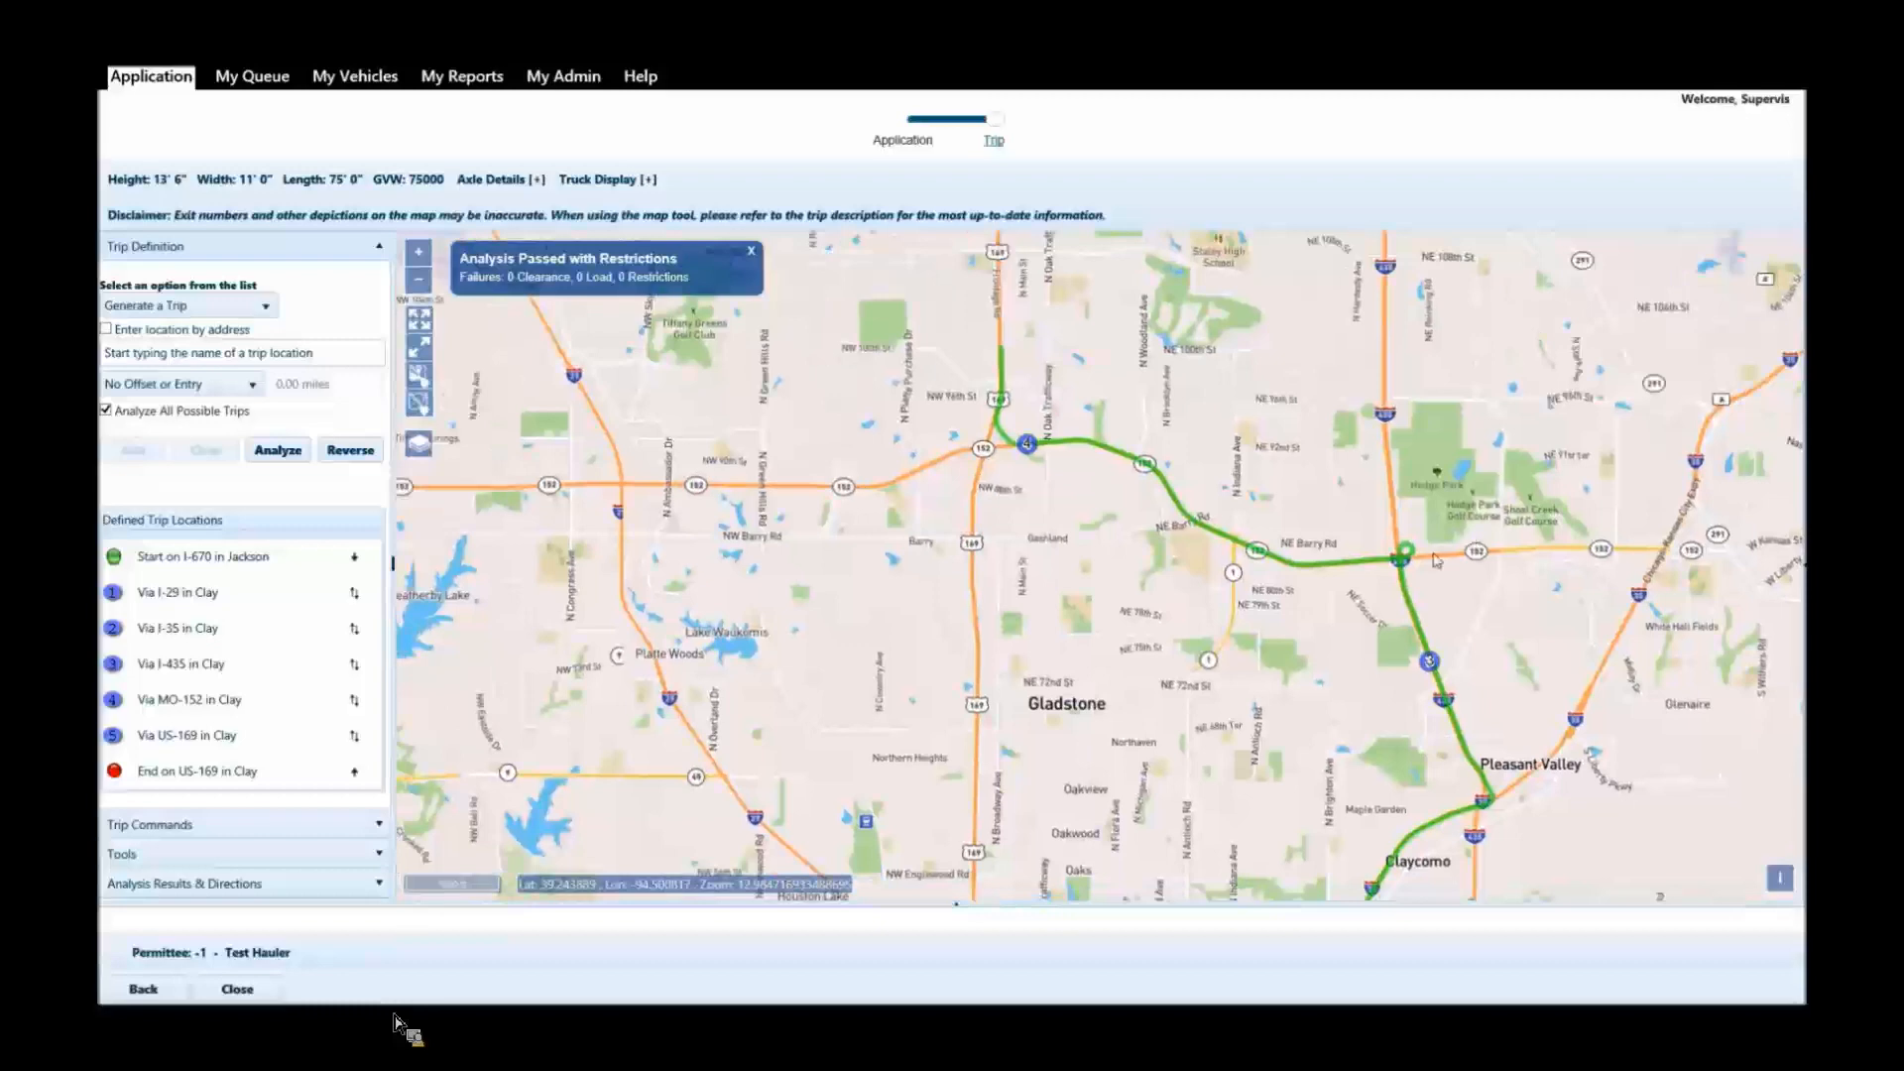
Examine the rest of the route along MO-152 and north on US-169 to the trip's end near Smithville.
scroll(1434, 553, "up", 2)
left_click_drag(1028, 710, 1421, 625)
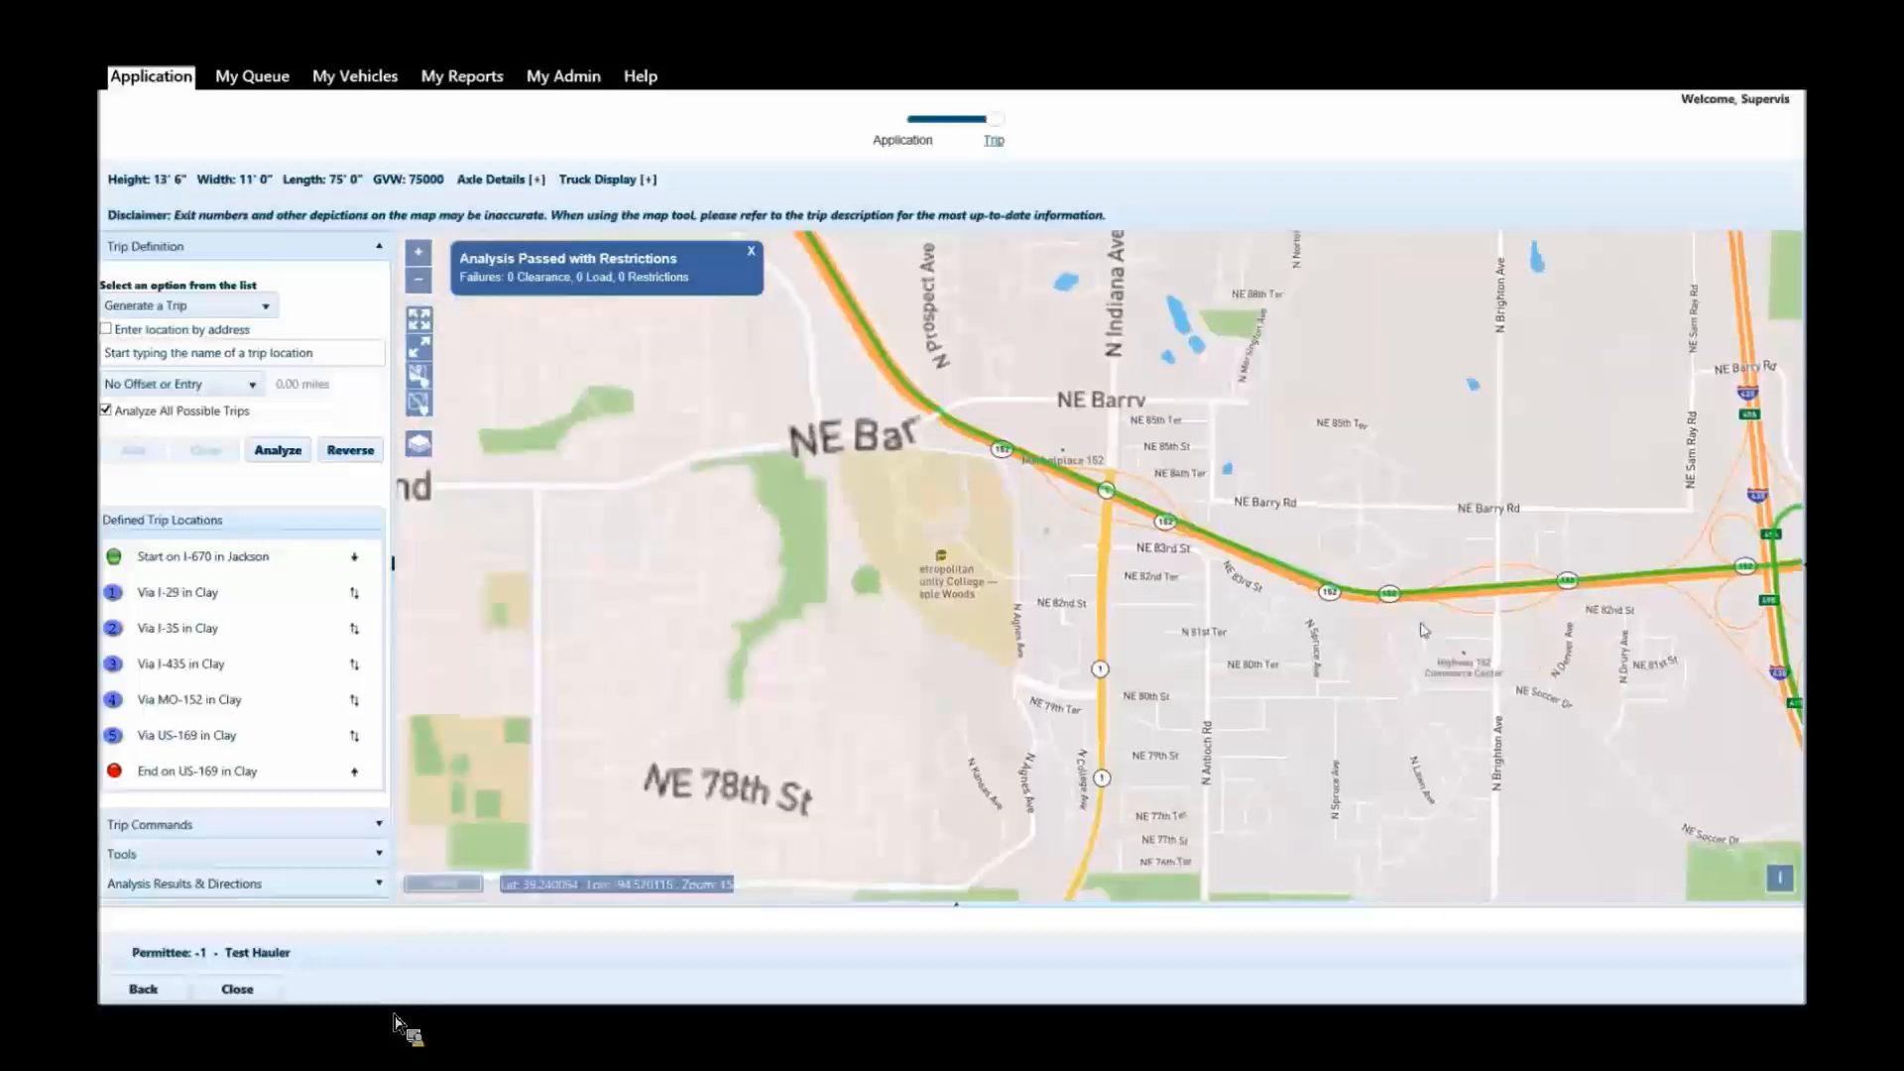
scroll(1400, 625, "down", 1)
left_click_drag(1047, 314, 1176, 664)
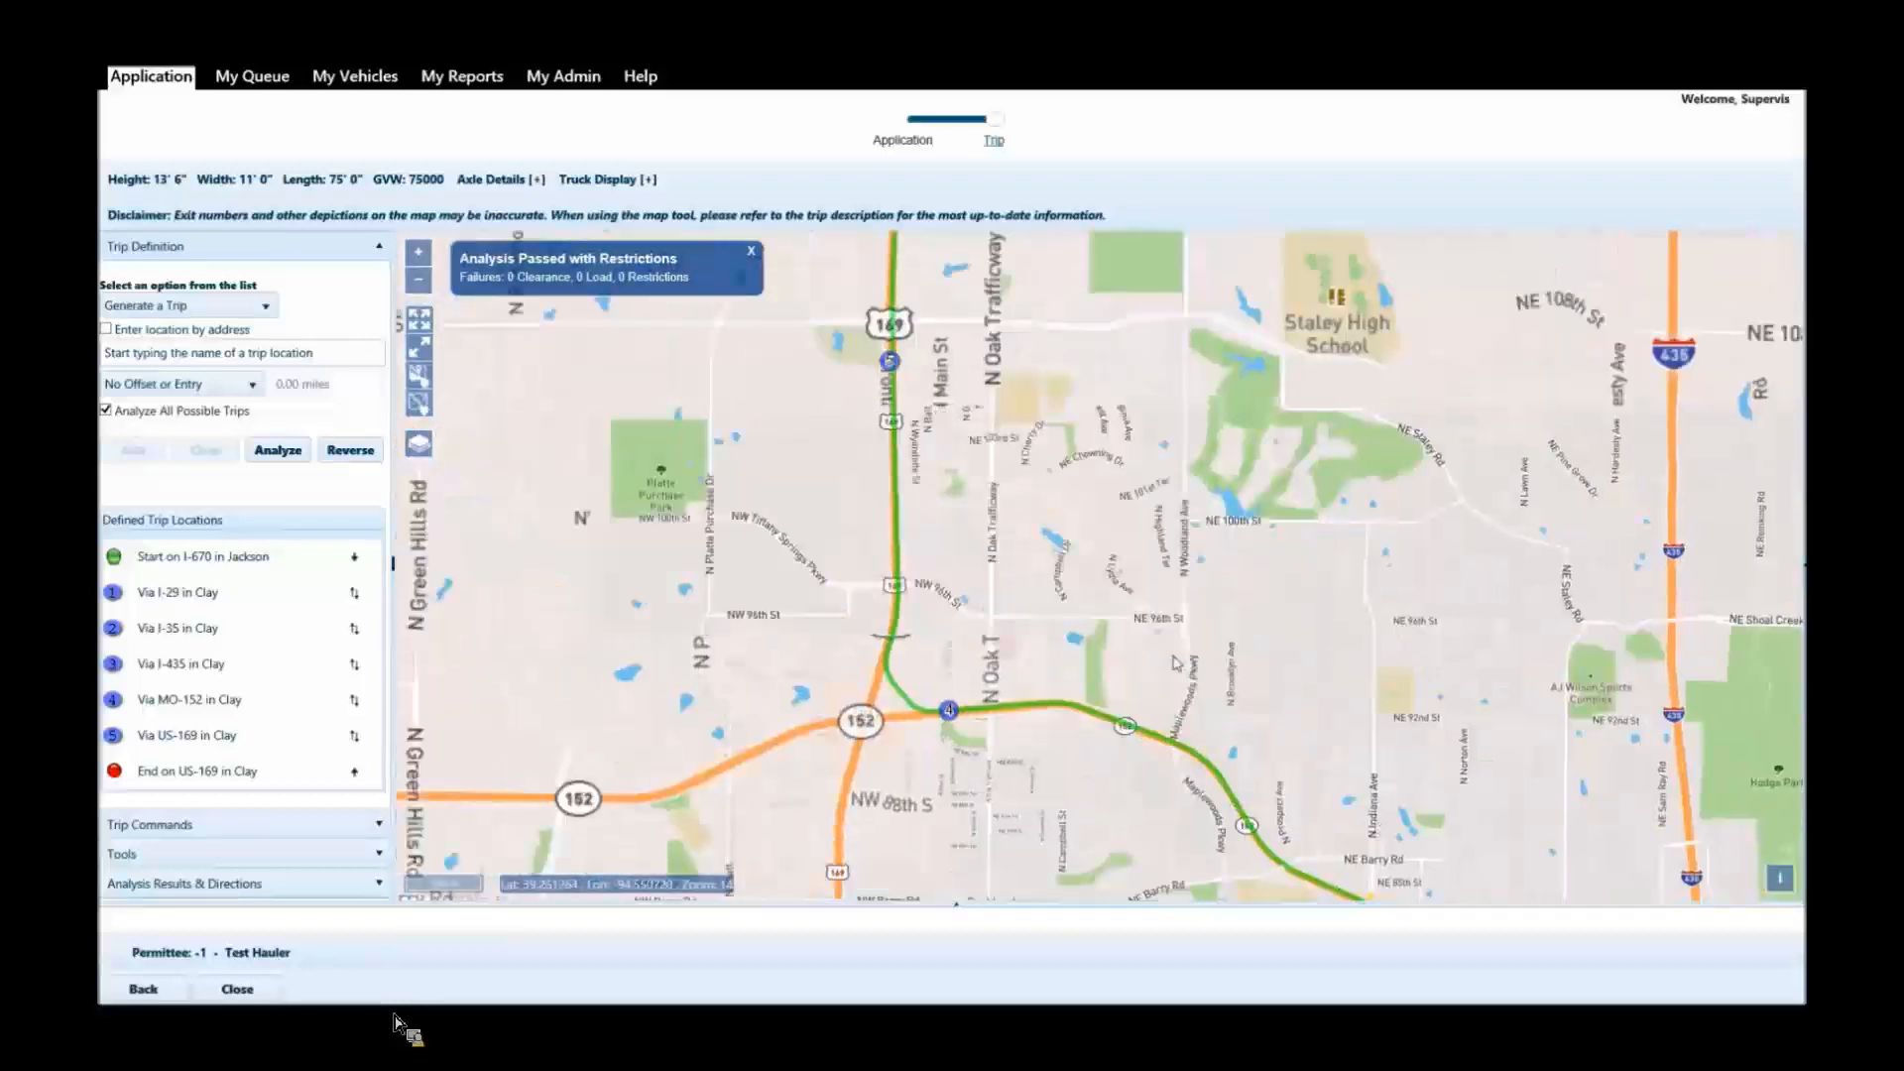
left_click_drag(987, 242, 1061, 575)
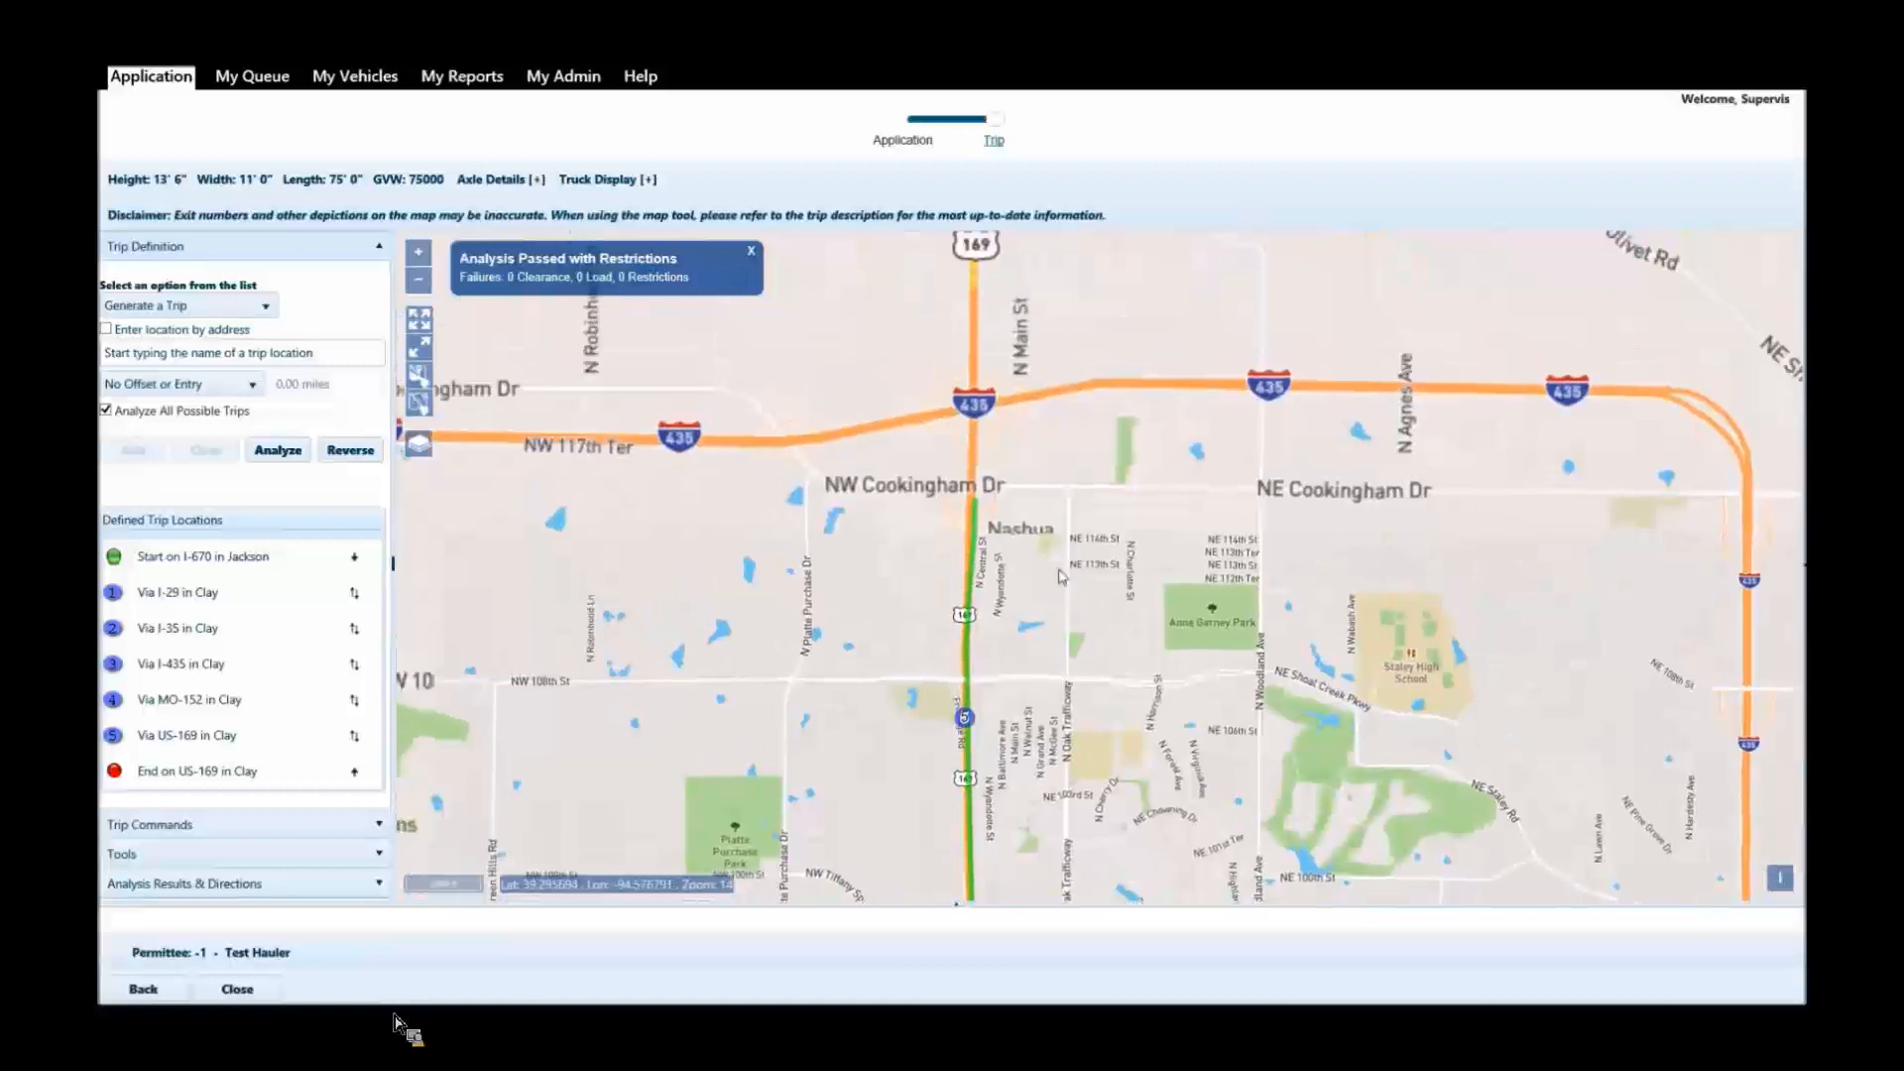
left_click_drag(994, 253, 1009, 619)
left_click_drag(1079, 451, 1082, 836)
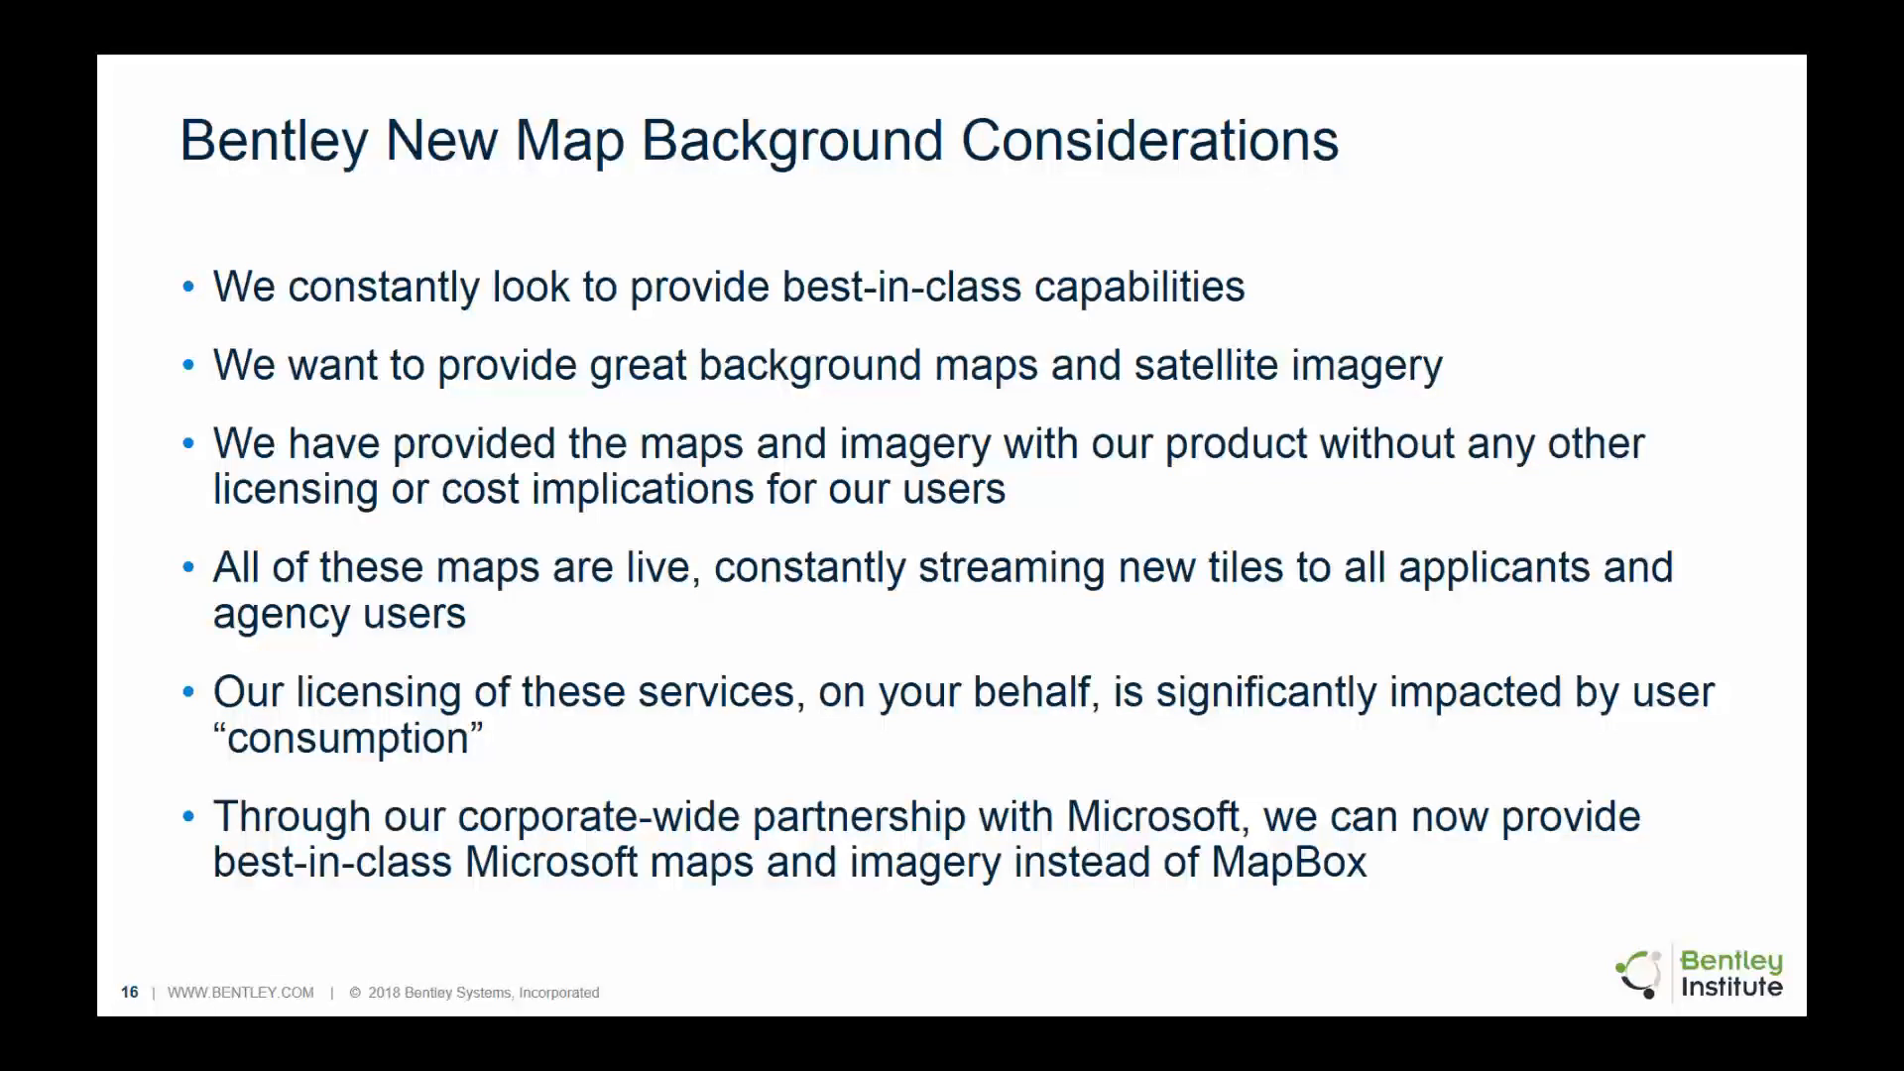
left_click(905, 679)
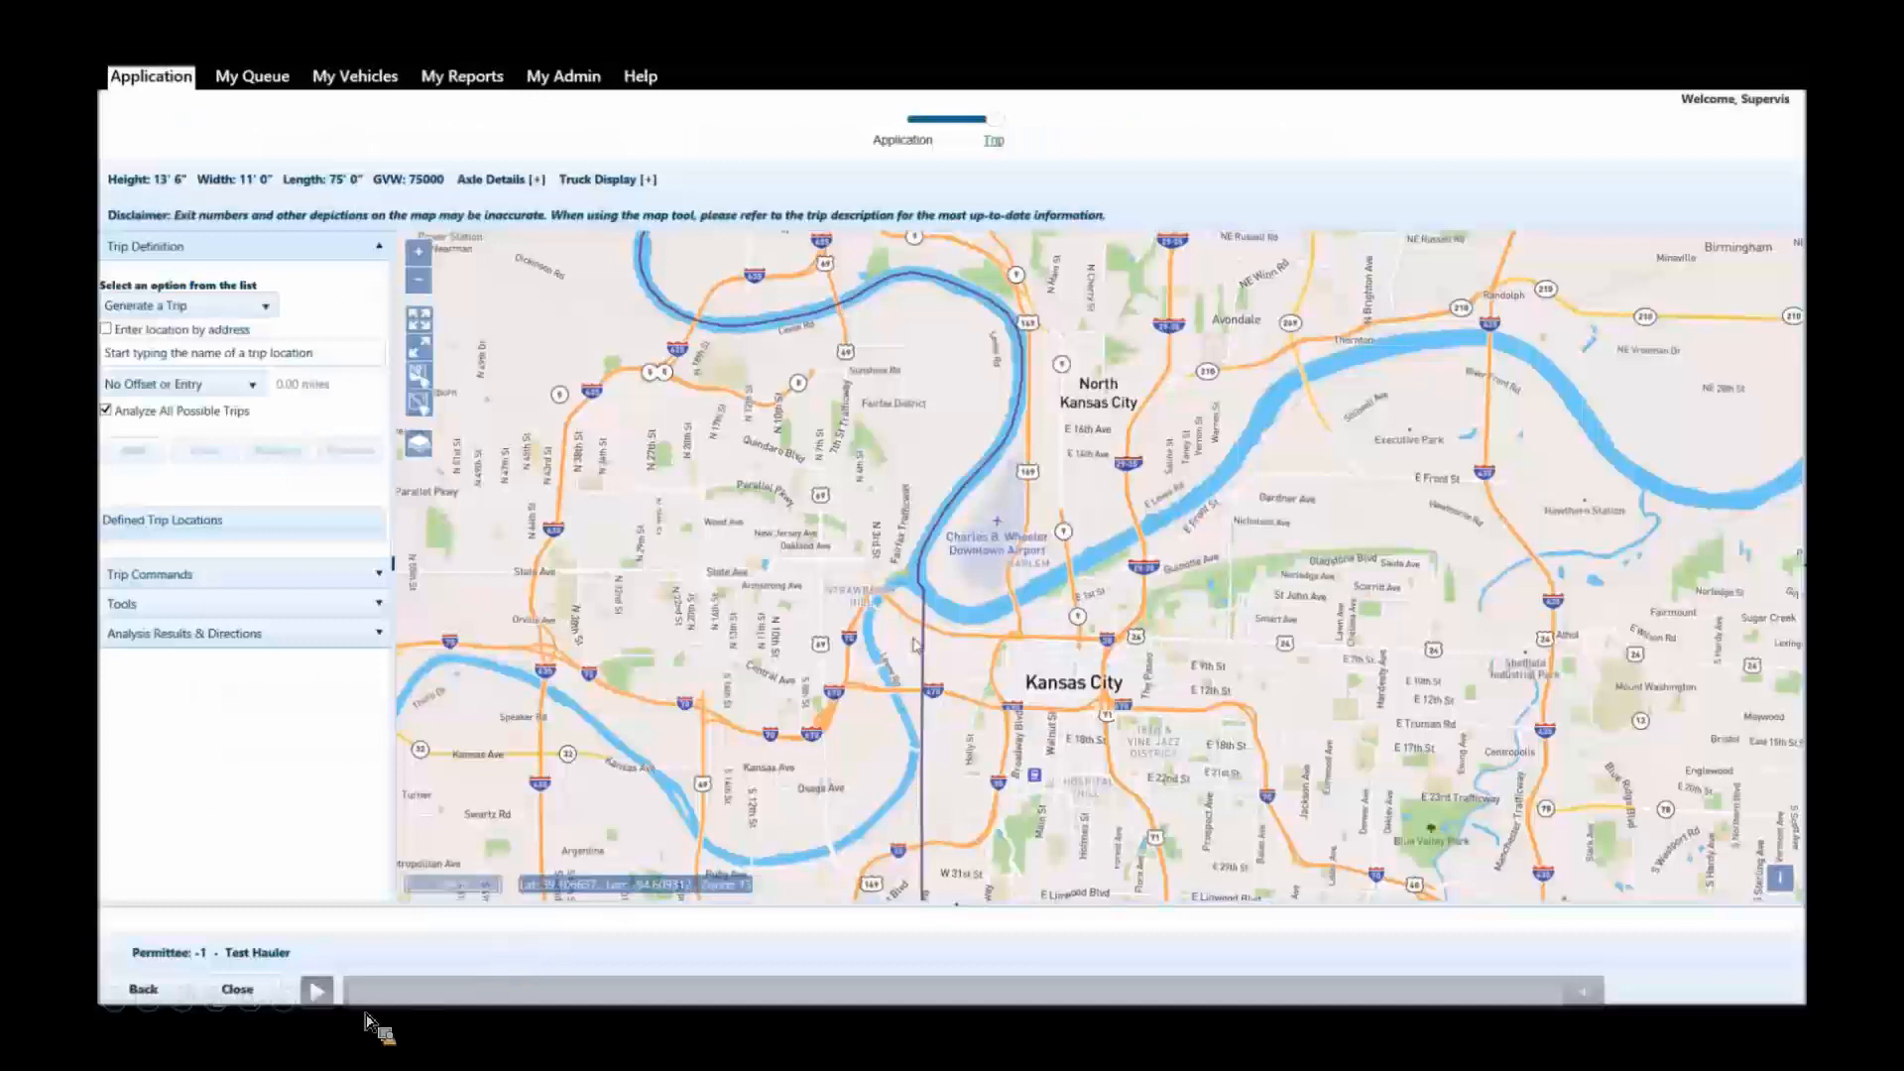
left_click(322, 993)
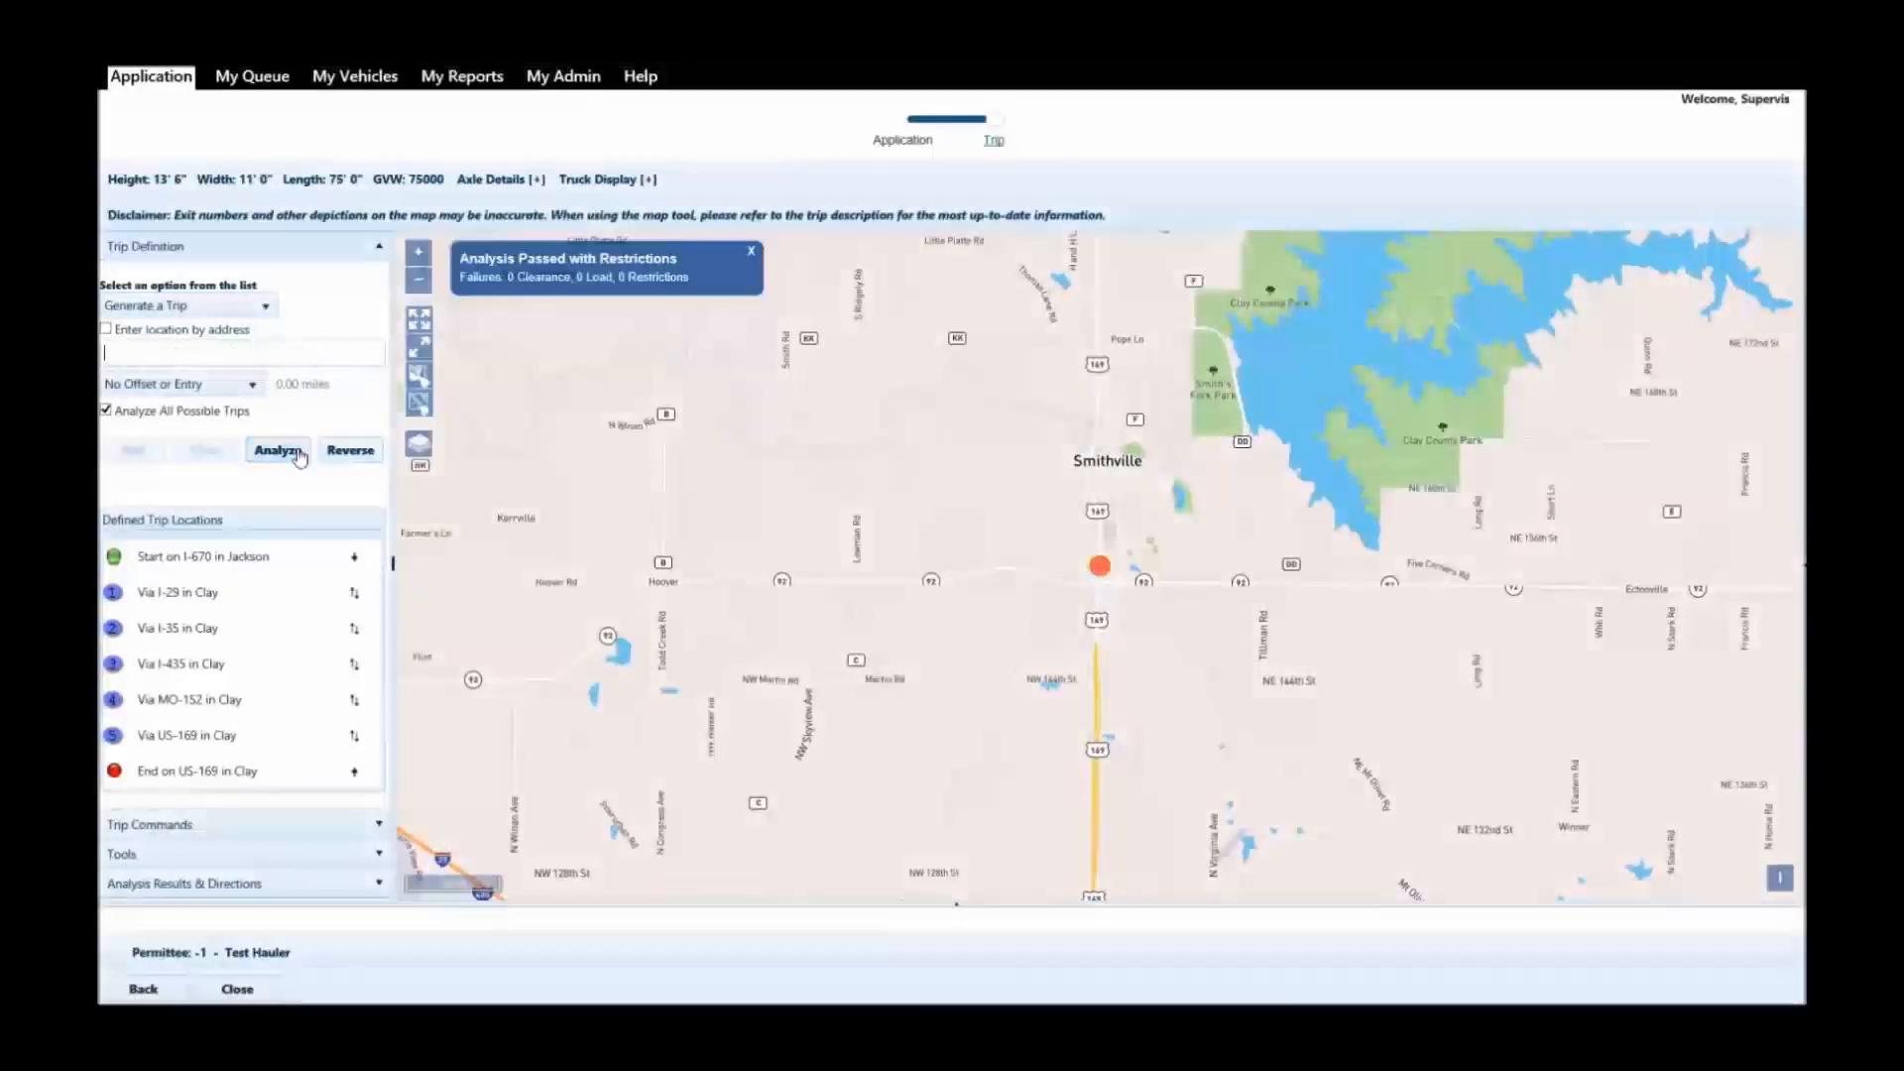
Fit the whole trip on the map and inspect its route from the I-670 start through Kansas City to the I-29 via point.
left_click(430, 363)
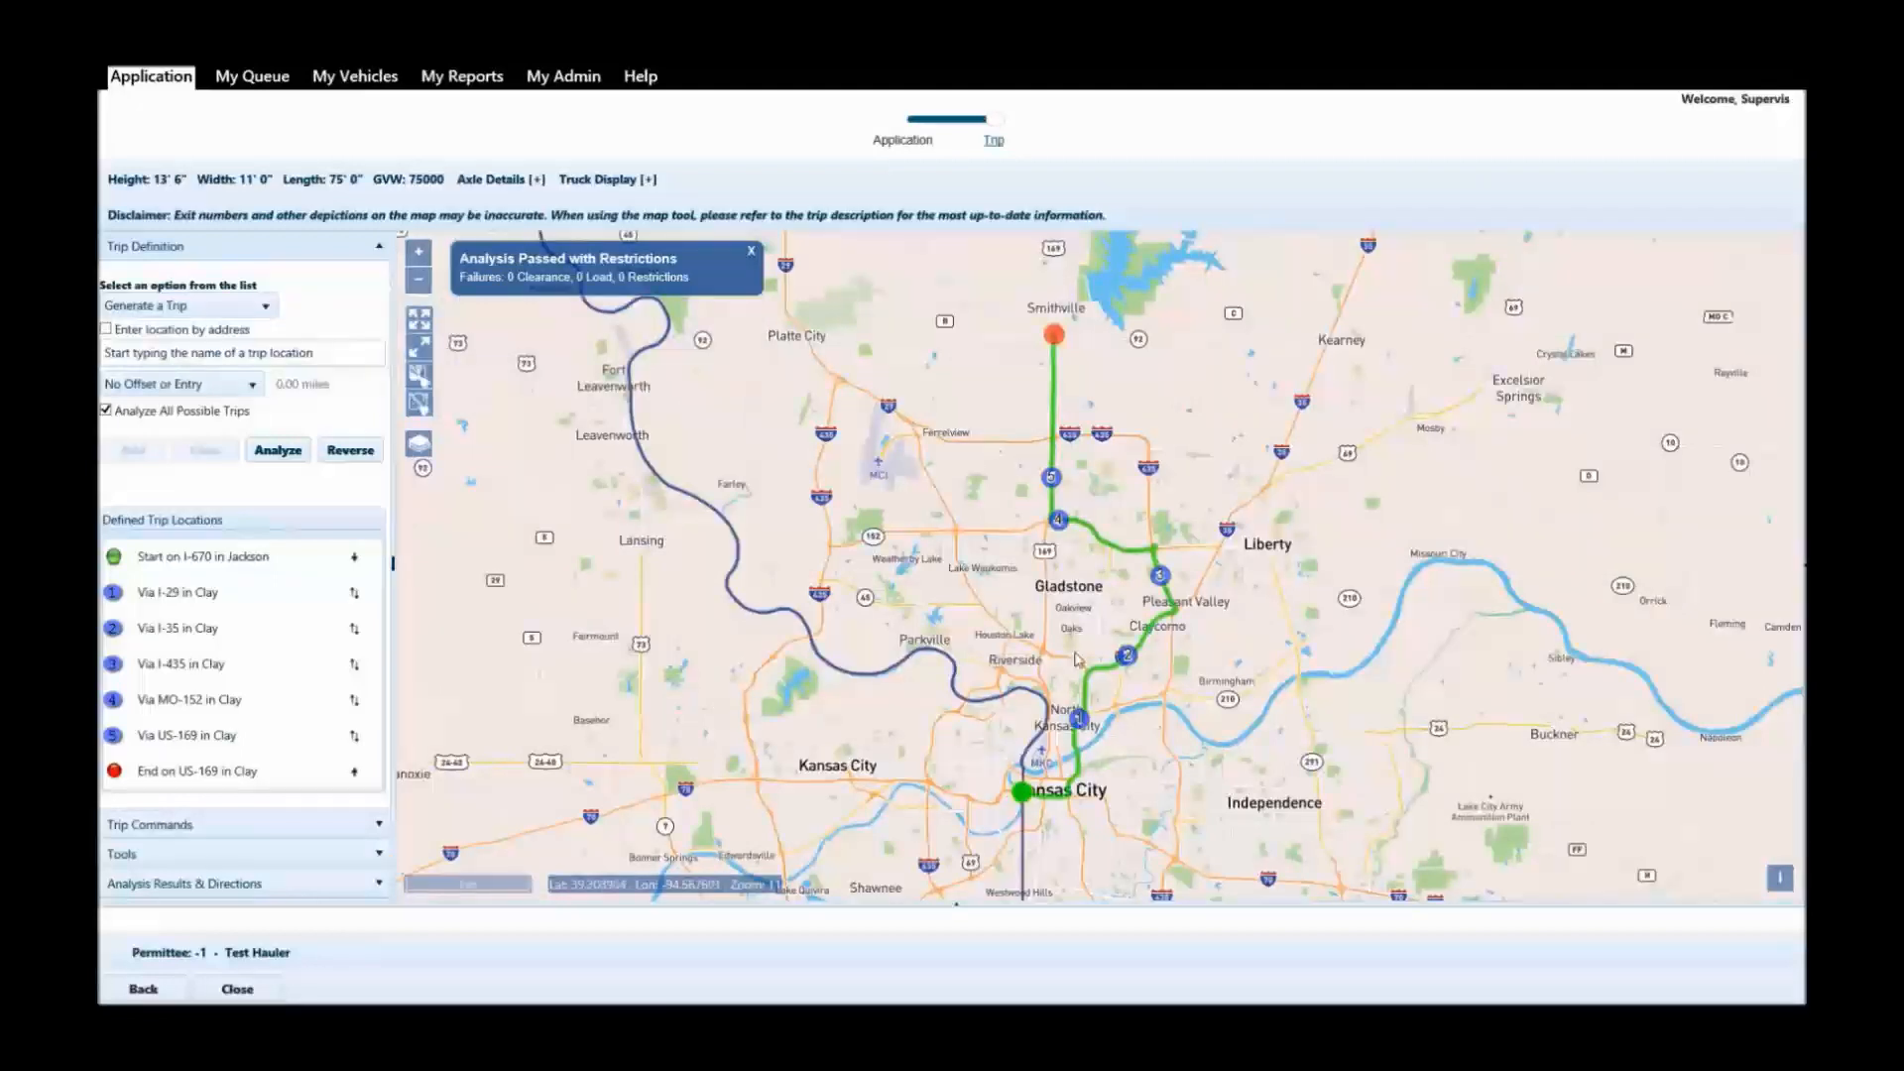
scroll(1079, 731, "up", 1)
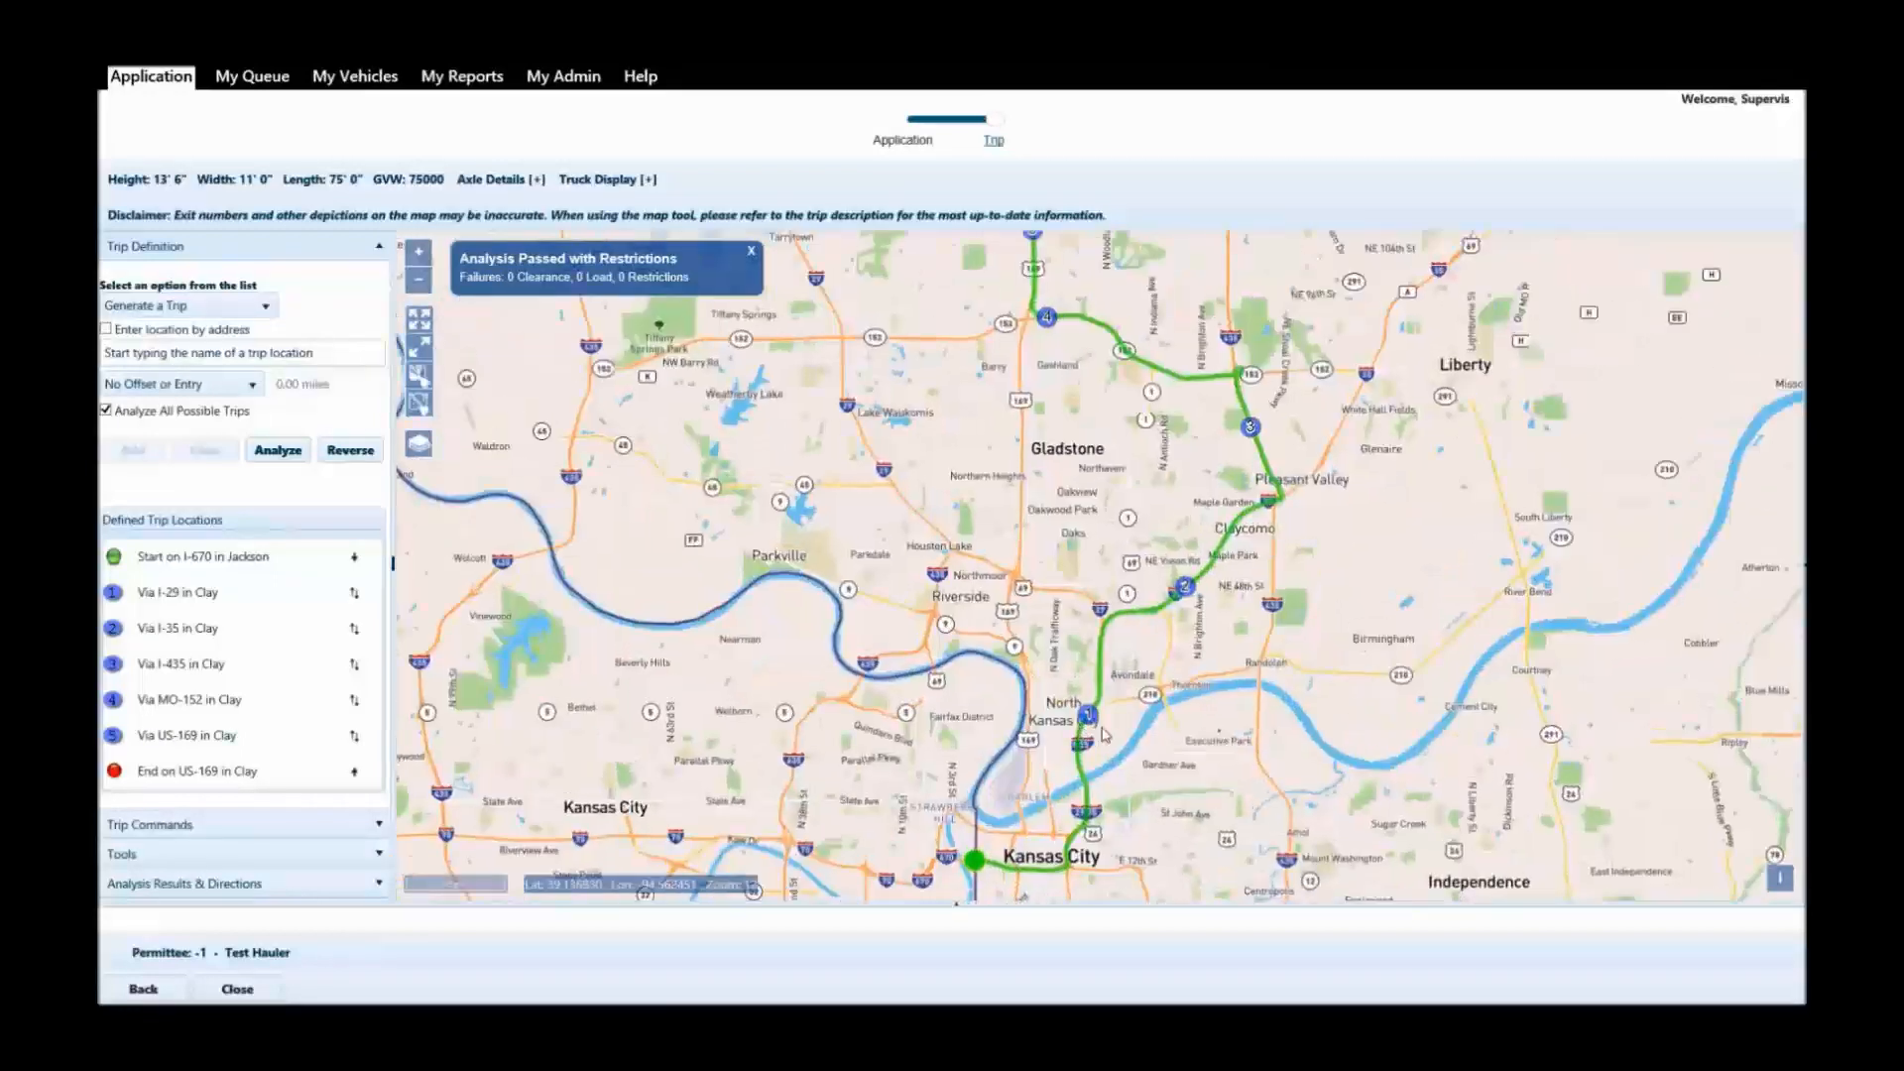
scroll(1039, 826, "up", 2)
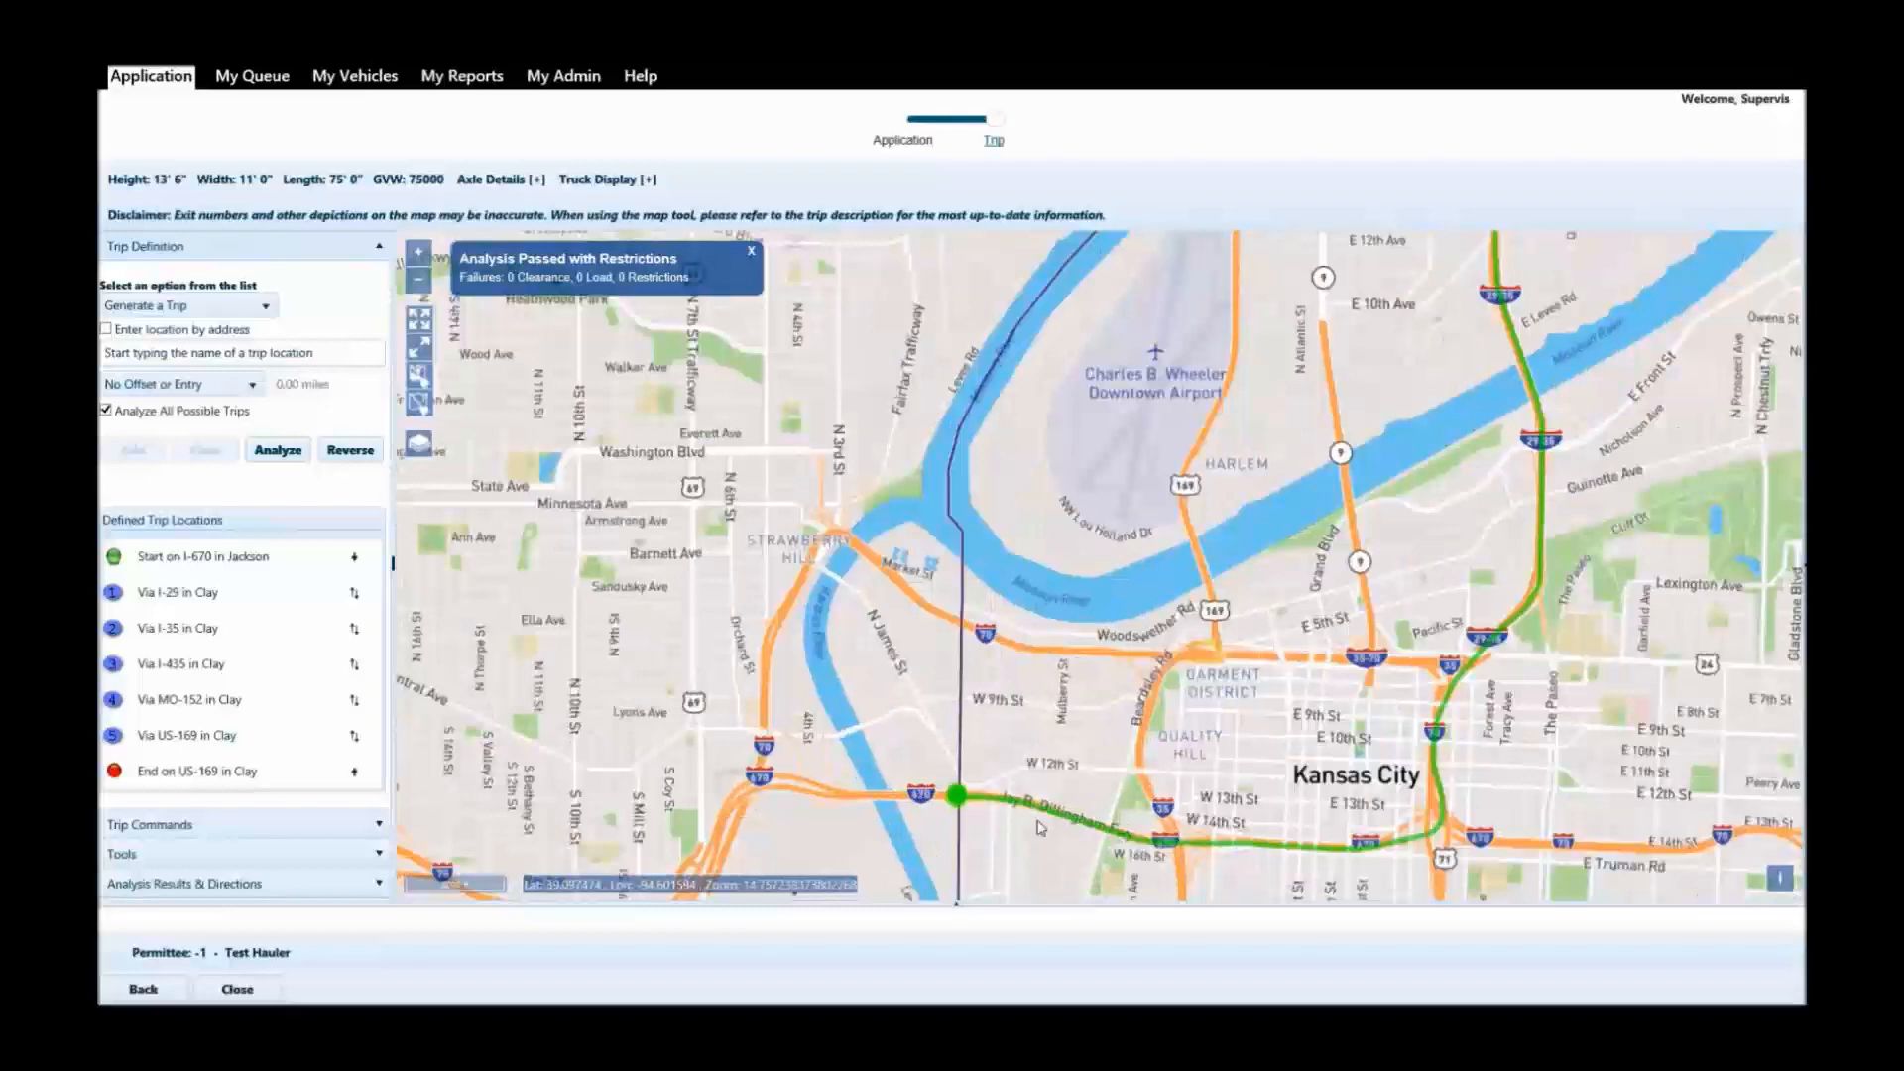
scroll(1039, 826, "up", 1)
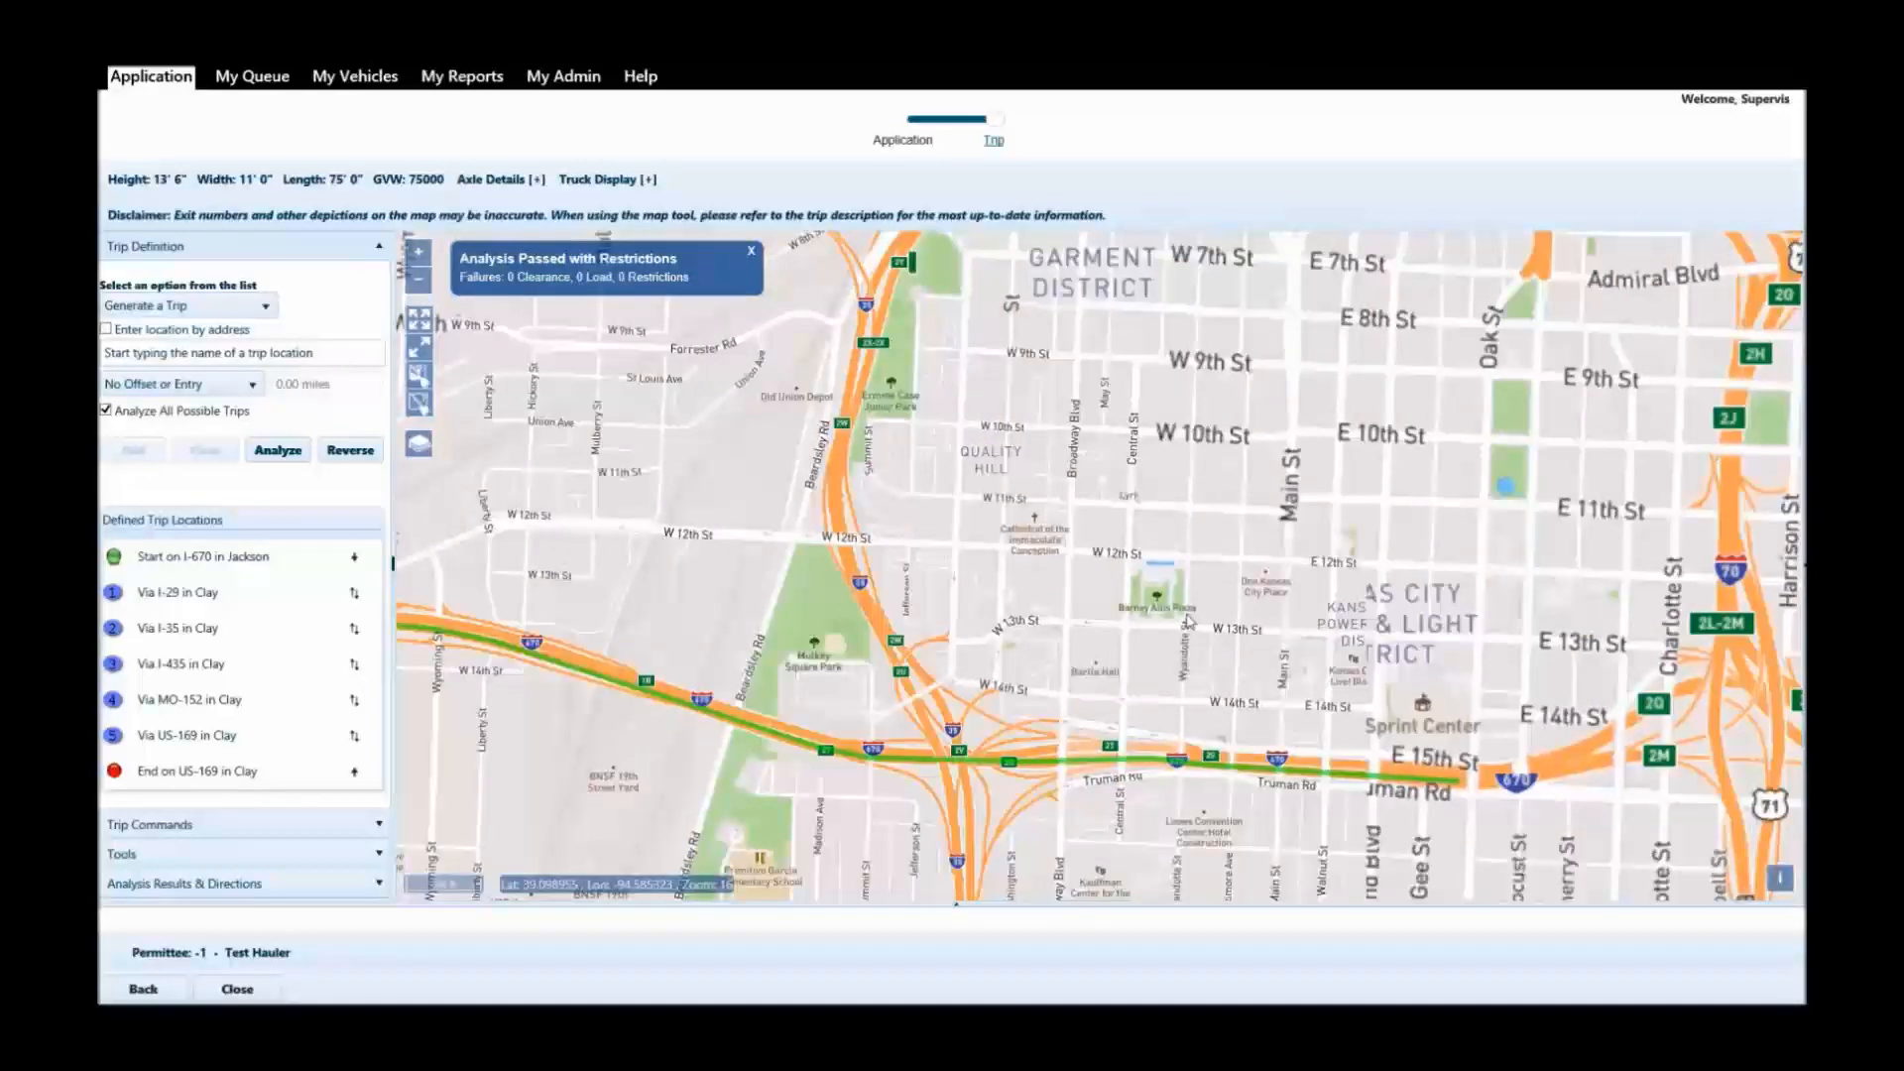
scroll(1373, 565, "down", 1)
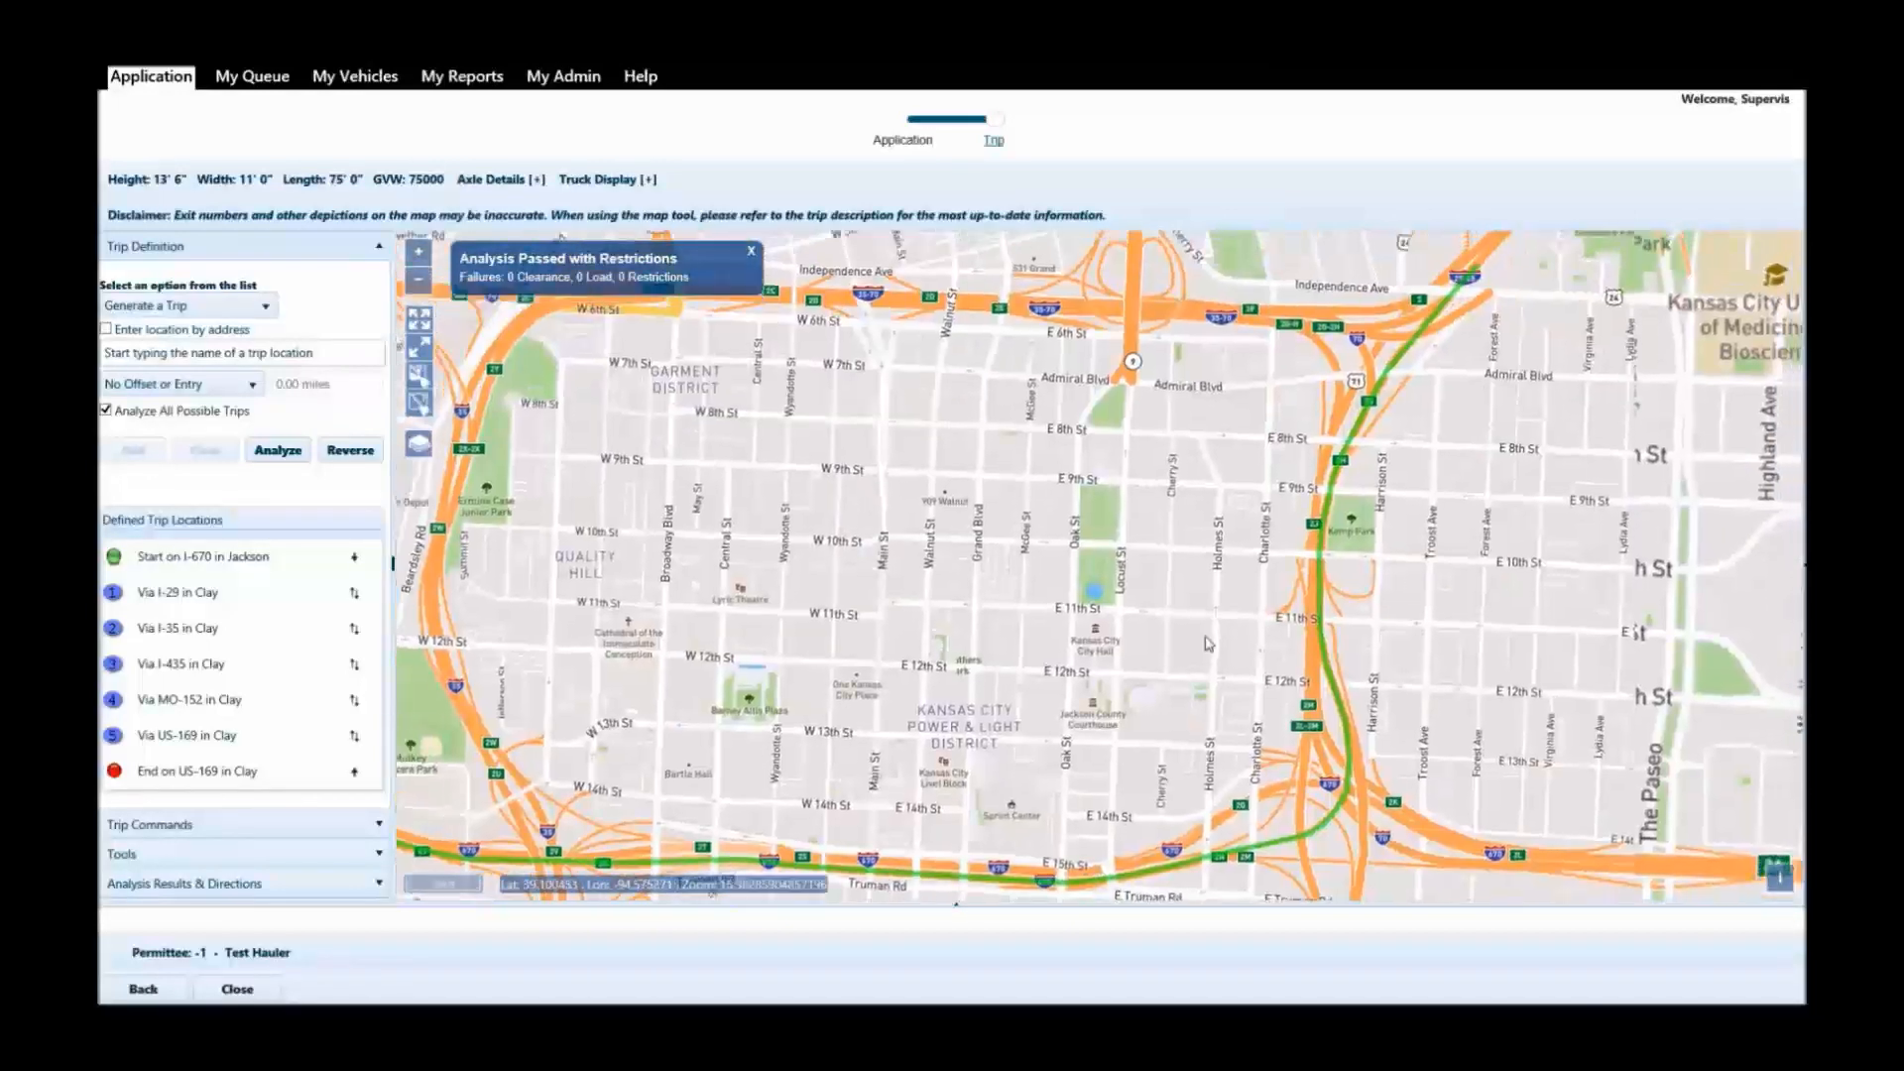
scroll(1208, 643, "down", 1)
left_click_drag(1437, 367, 1376, 554)
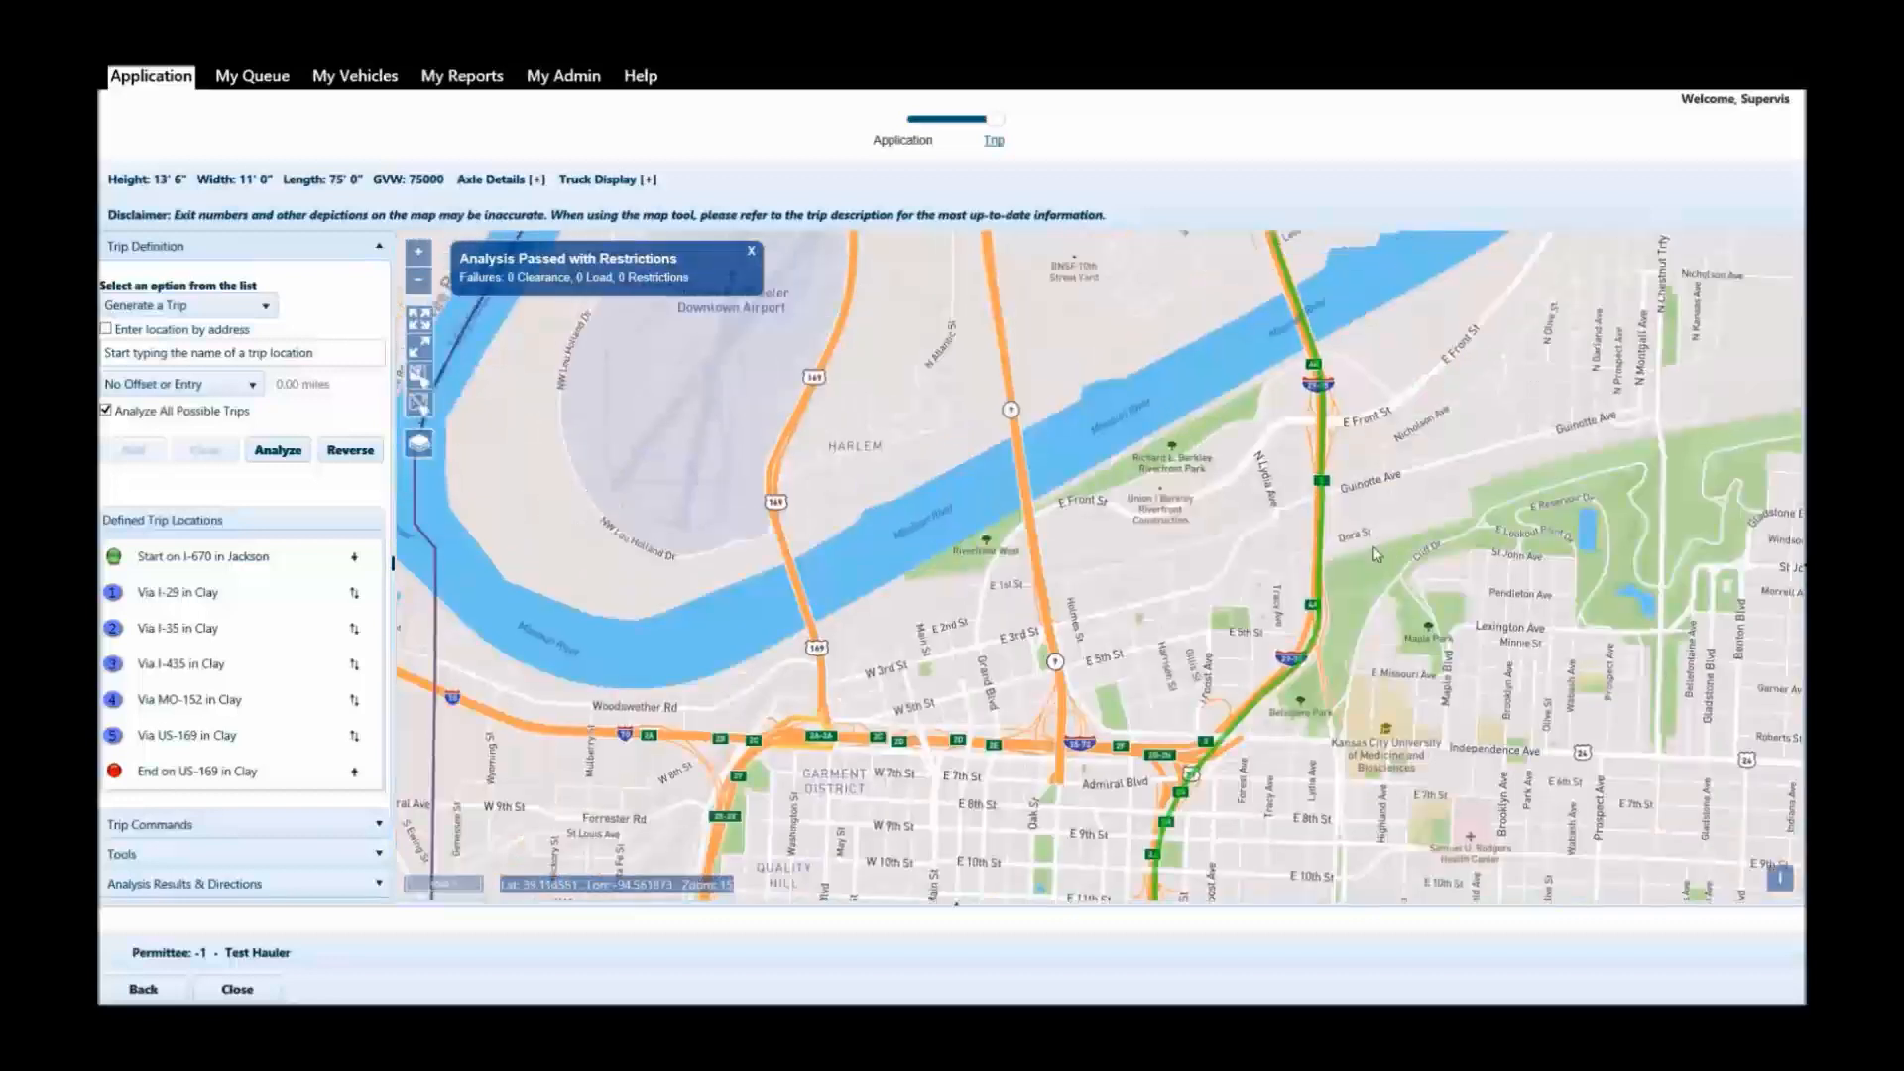
left_click_drag(1375, 396, 1304, 744)
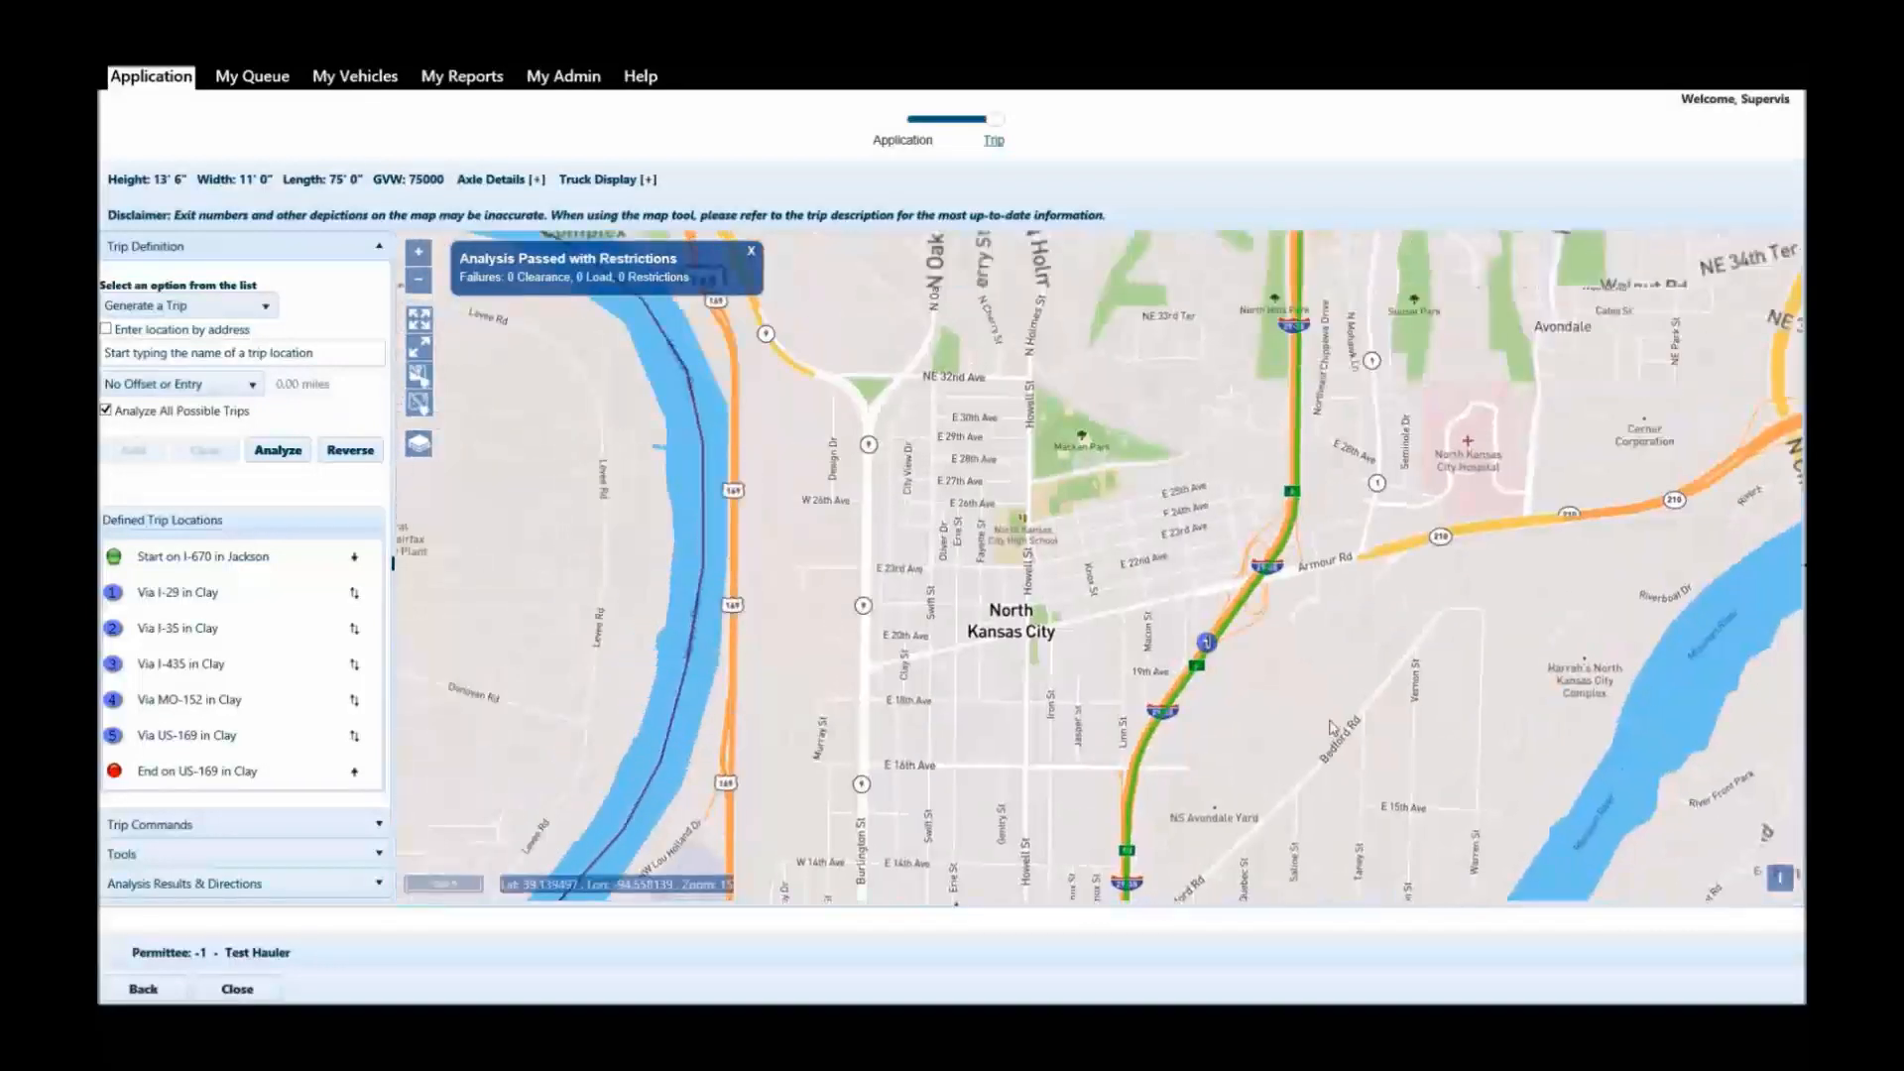
scroll(1332, 727, "up", 2)
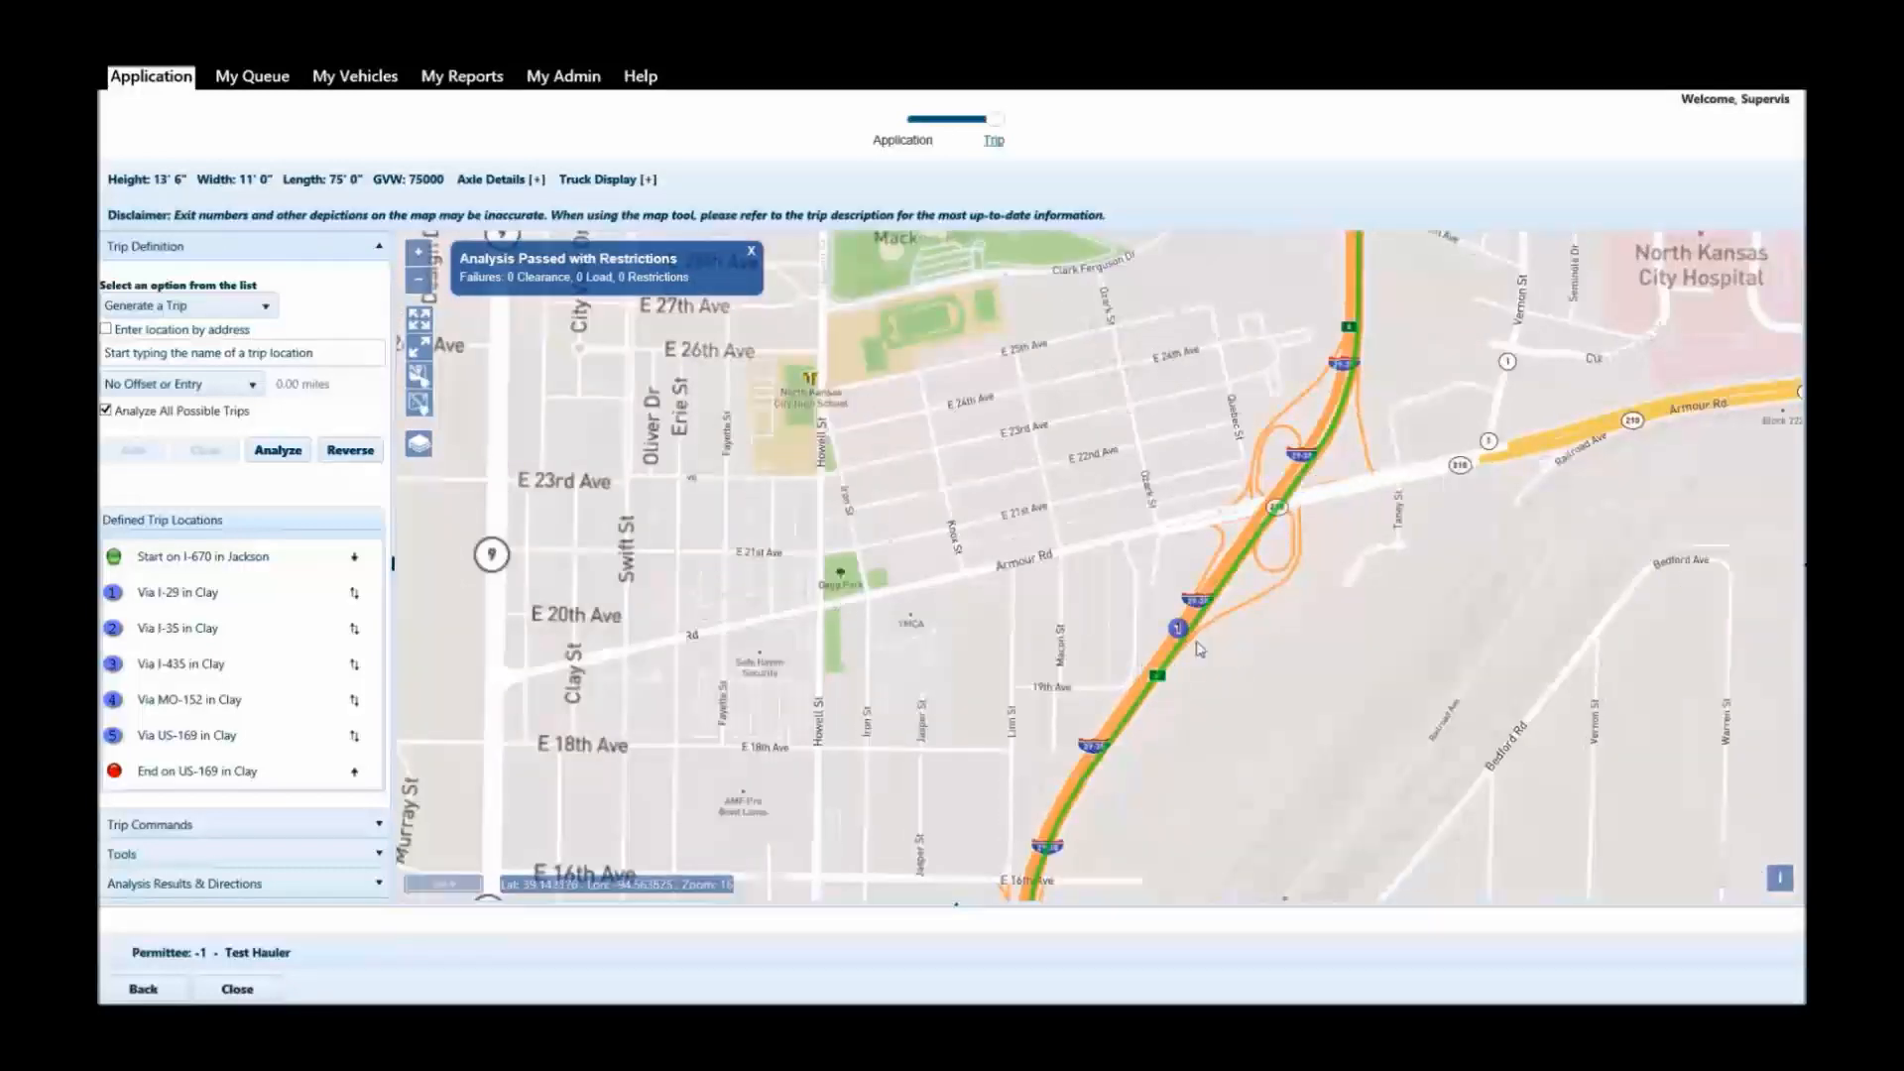
scroll(1210, 655, "down", 2)
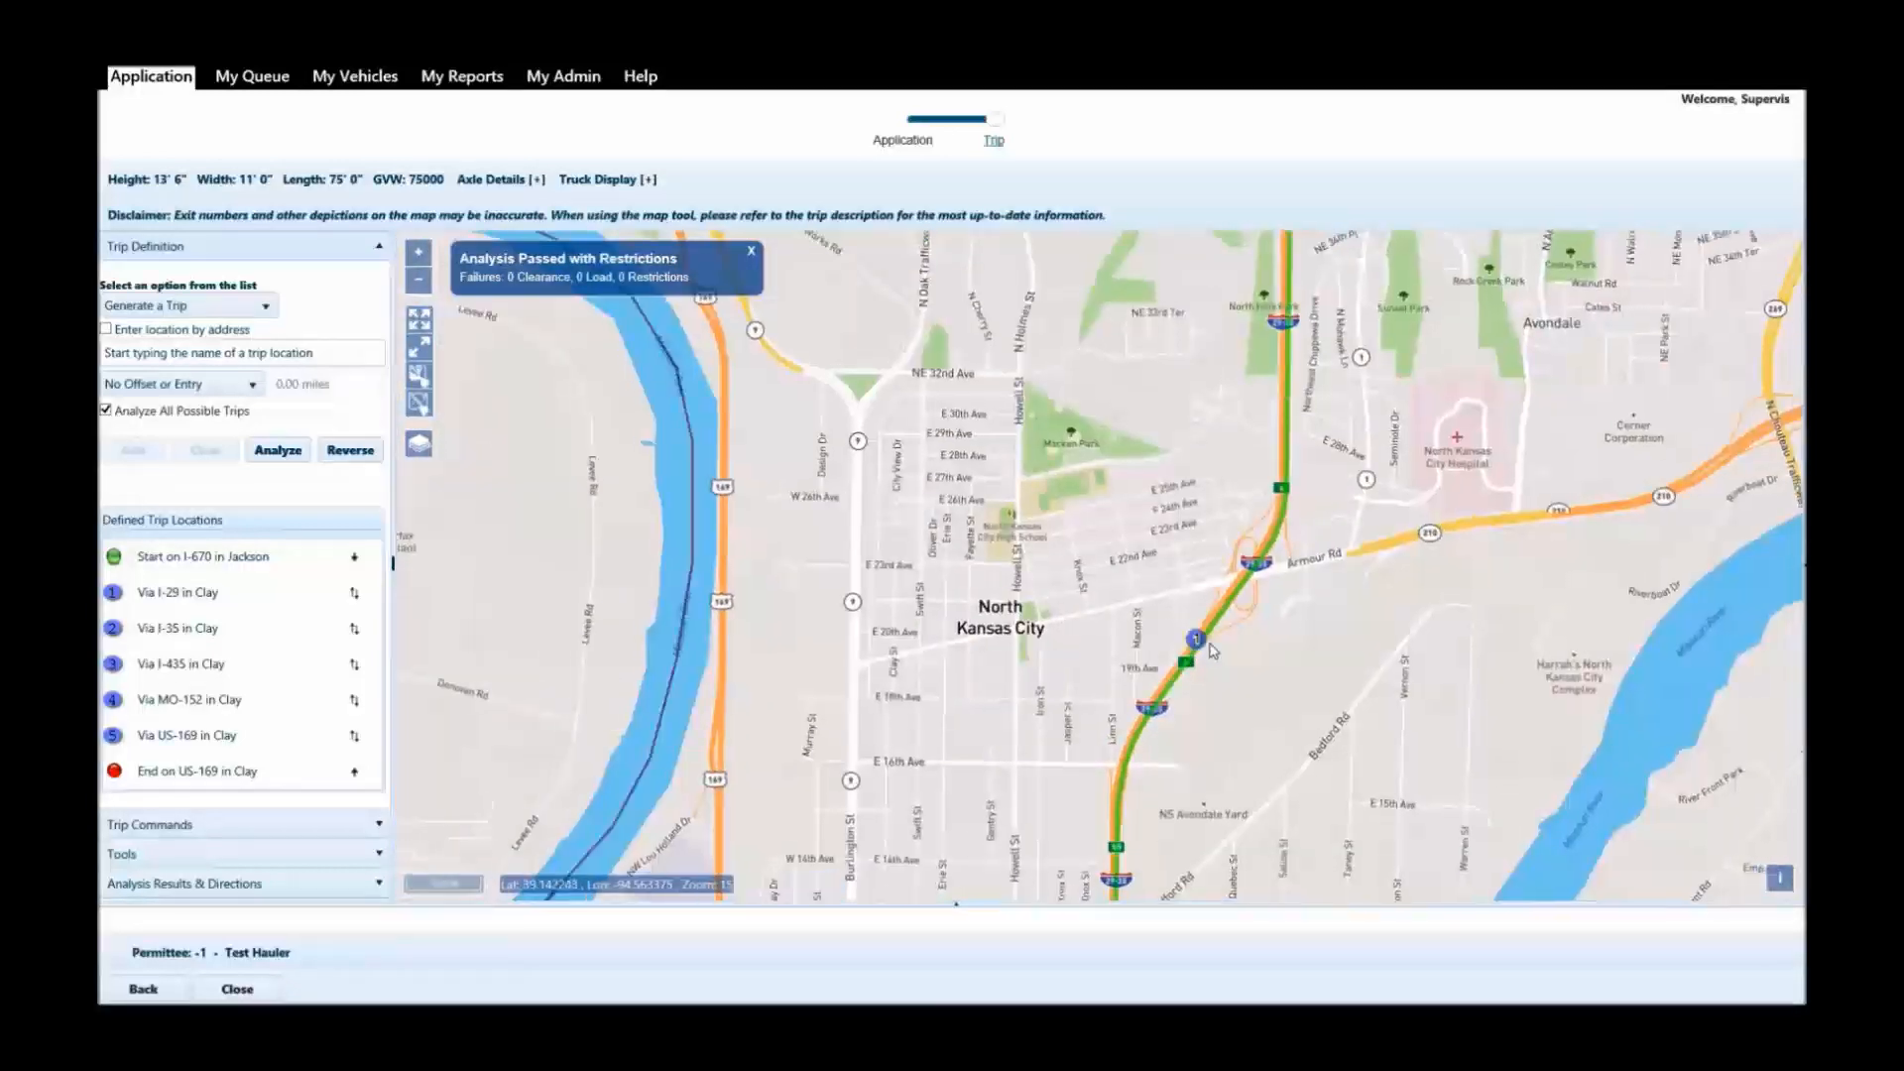
Trace the route from North Kansas City along I-35 and I-435 to its junction with MO-152.
left_click_drag(1361, 302, 1257, 760)
scroll(1330, 496, "down", 1)
left_click_drag(1469, 563, 1239, 645)
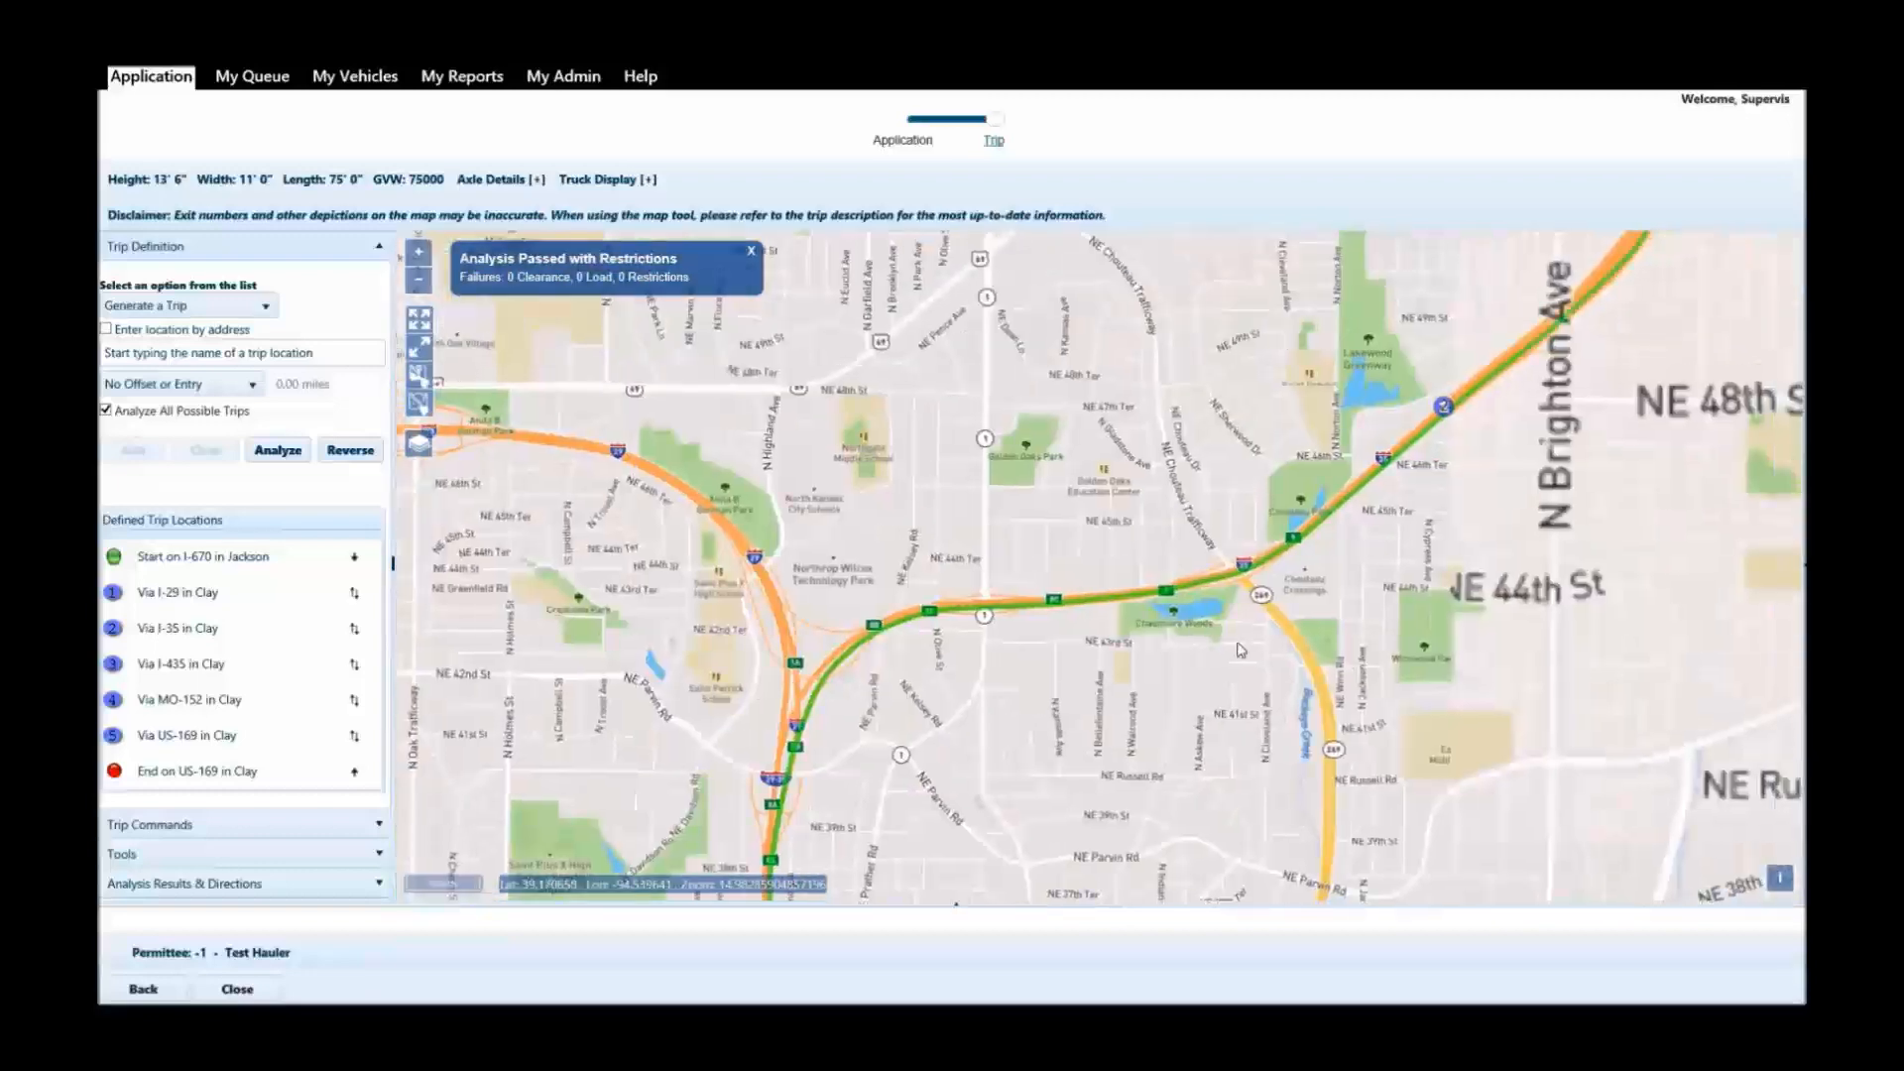
scroll(1239, 650, "down", 2)
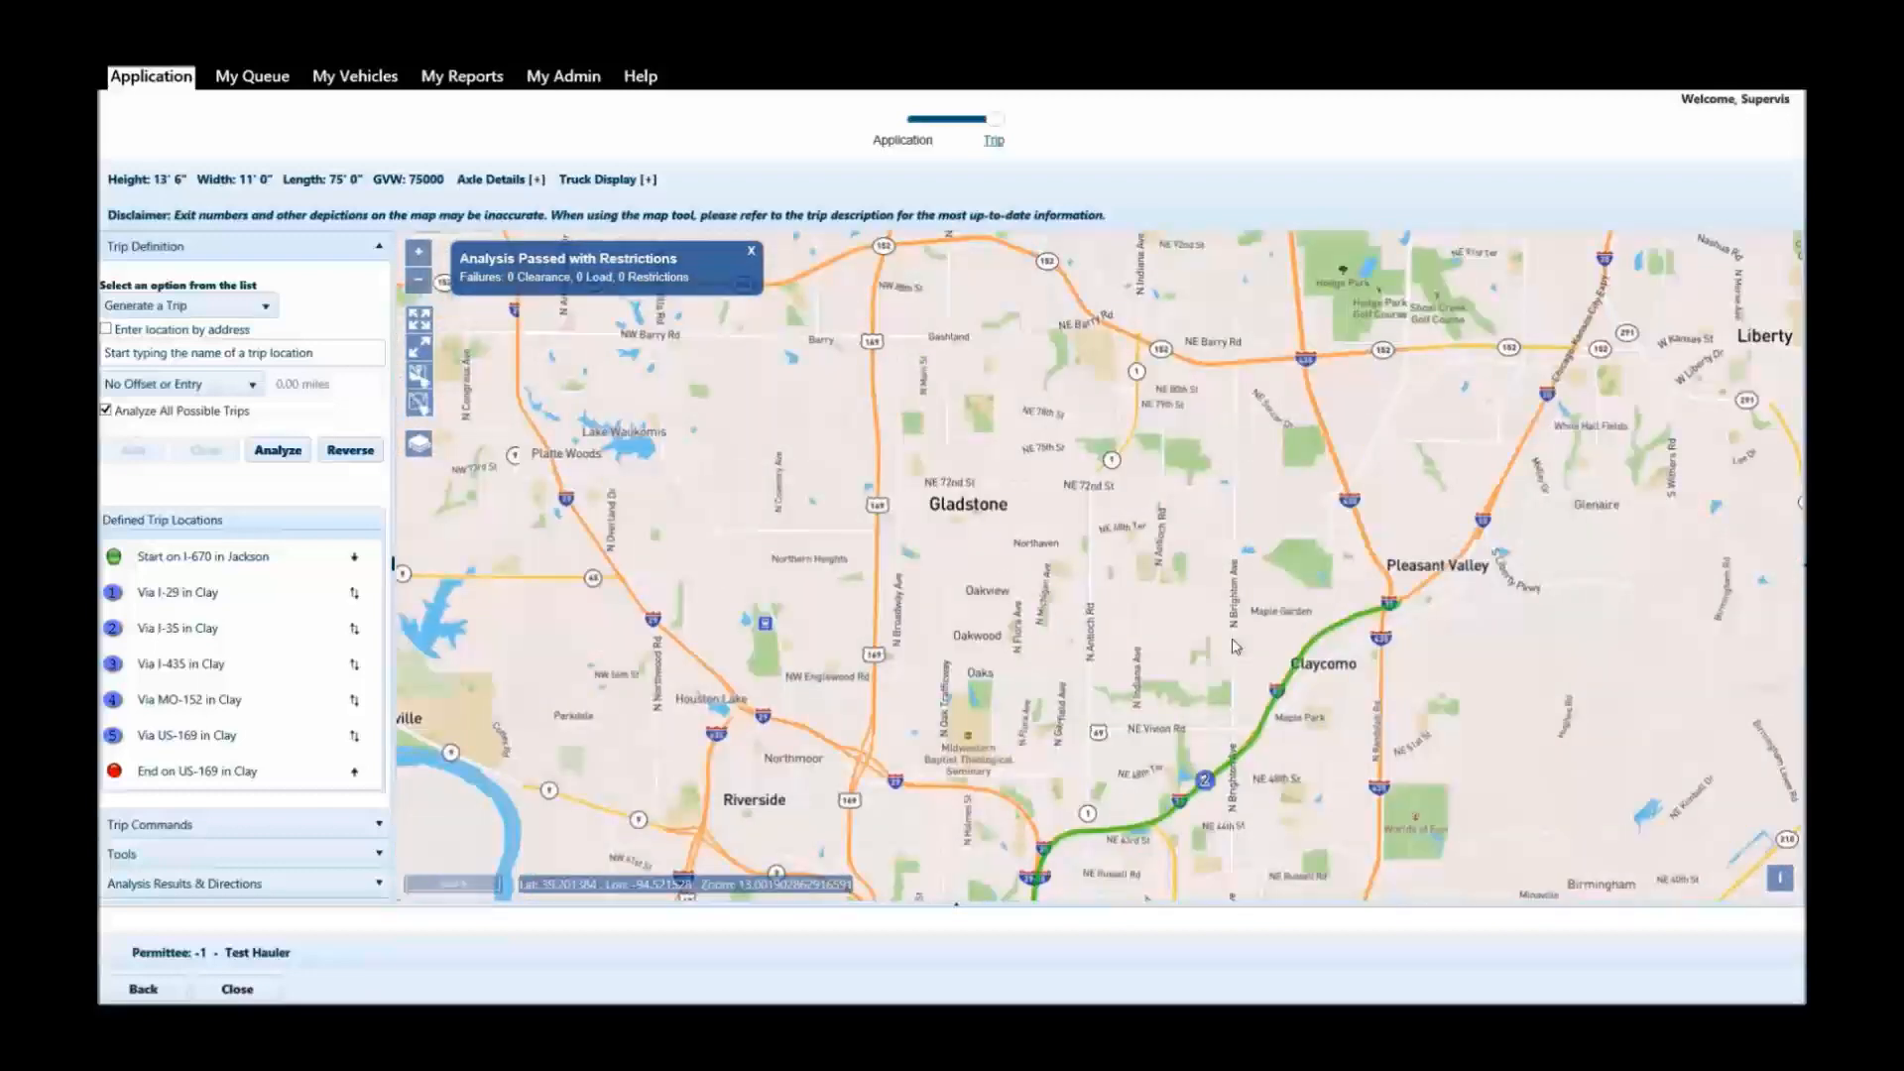
left_click_drag(1345, 345, 1445, 542)
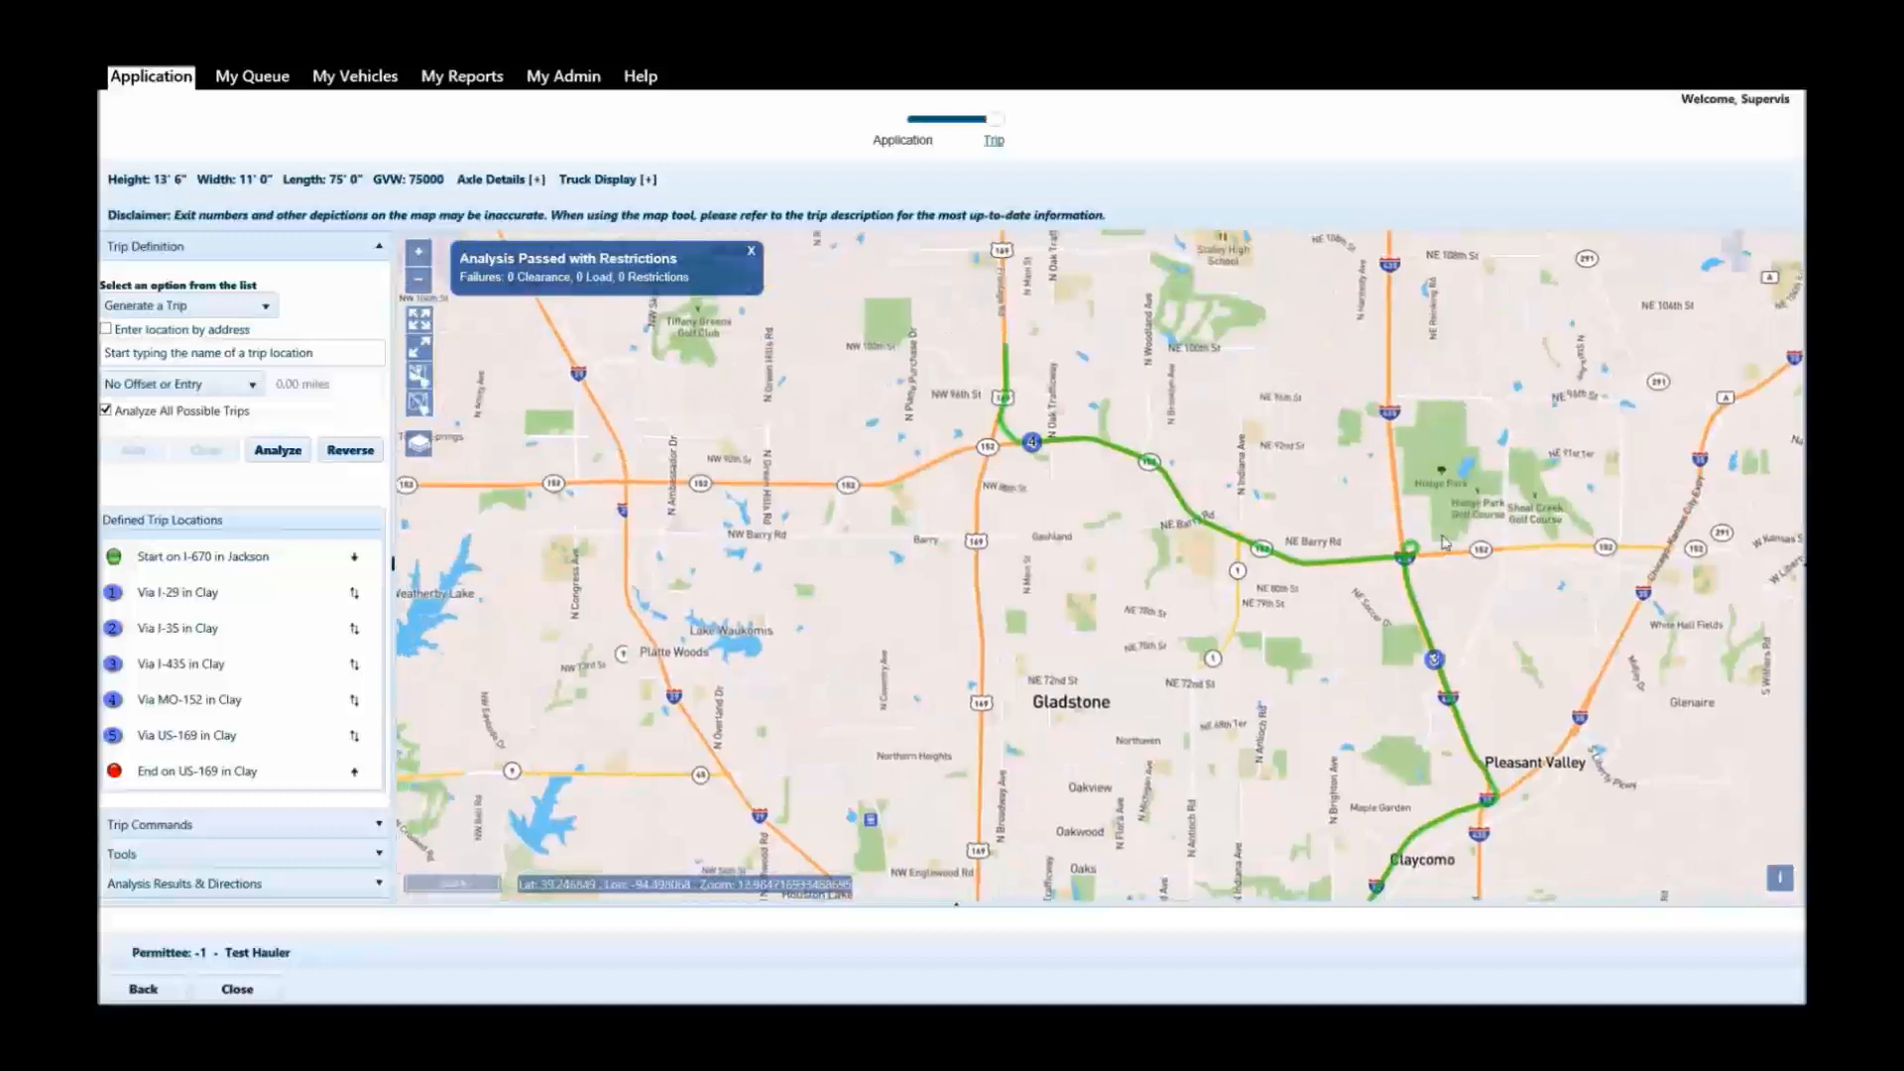
Inspect the route west along MO-152 and up US-169 past Nashua to the end point south of Smithville.
scroll(1442, 543, "up", 2)
left_click_drag(1034, 652, 1511, 663)
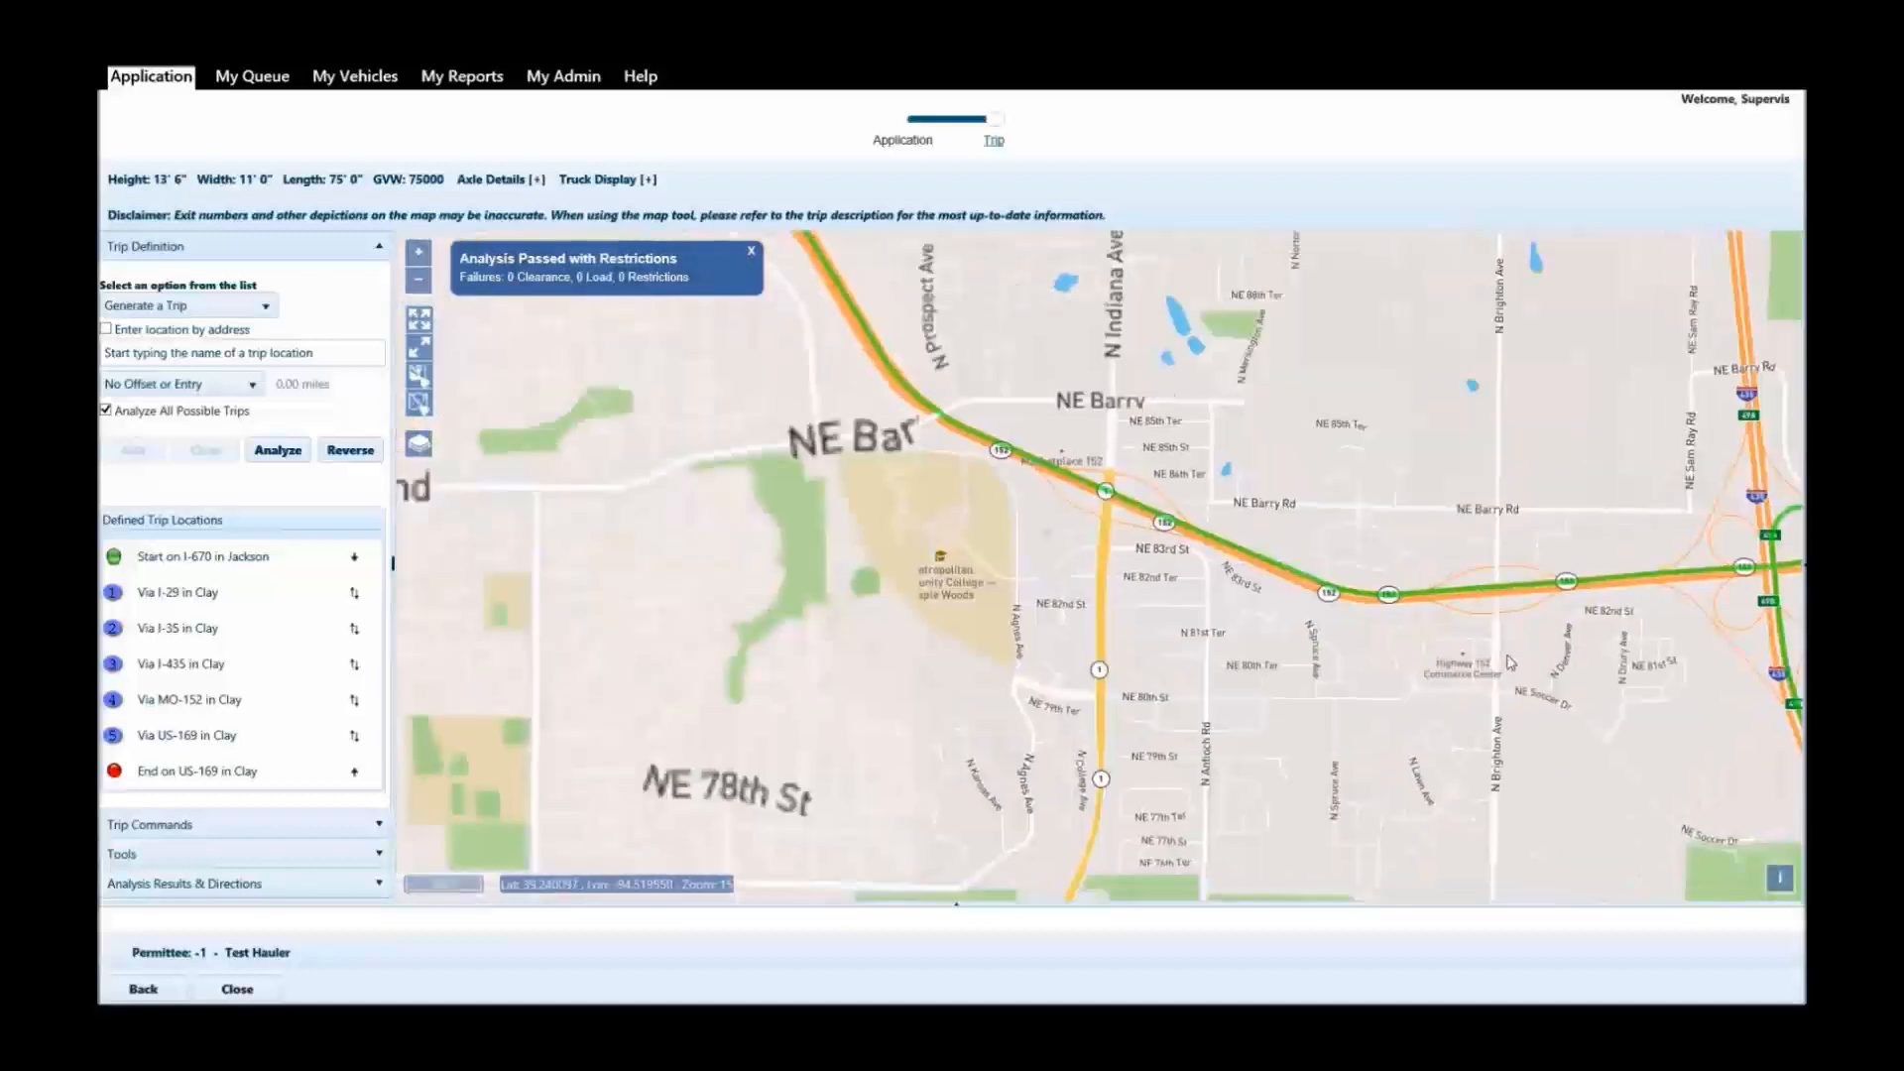
scroll(1424, 631, "down", 1)
left_click_drag(1273, 480, 1329, 780)
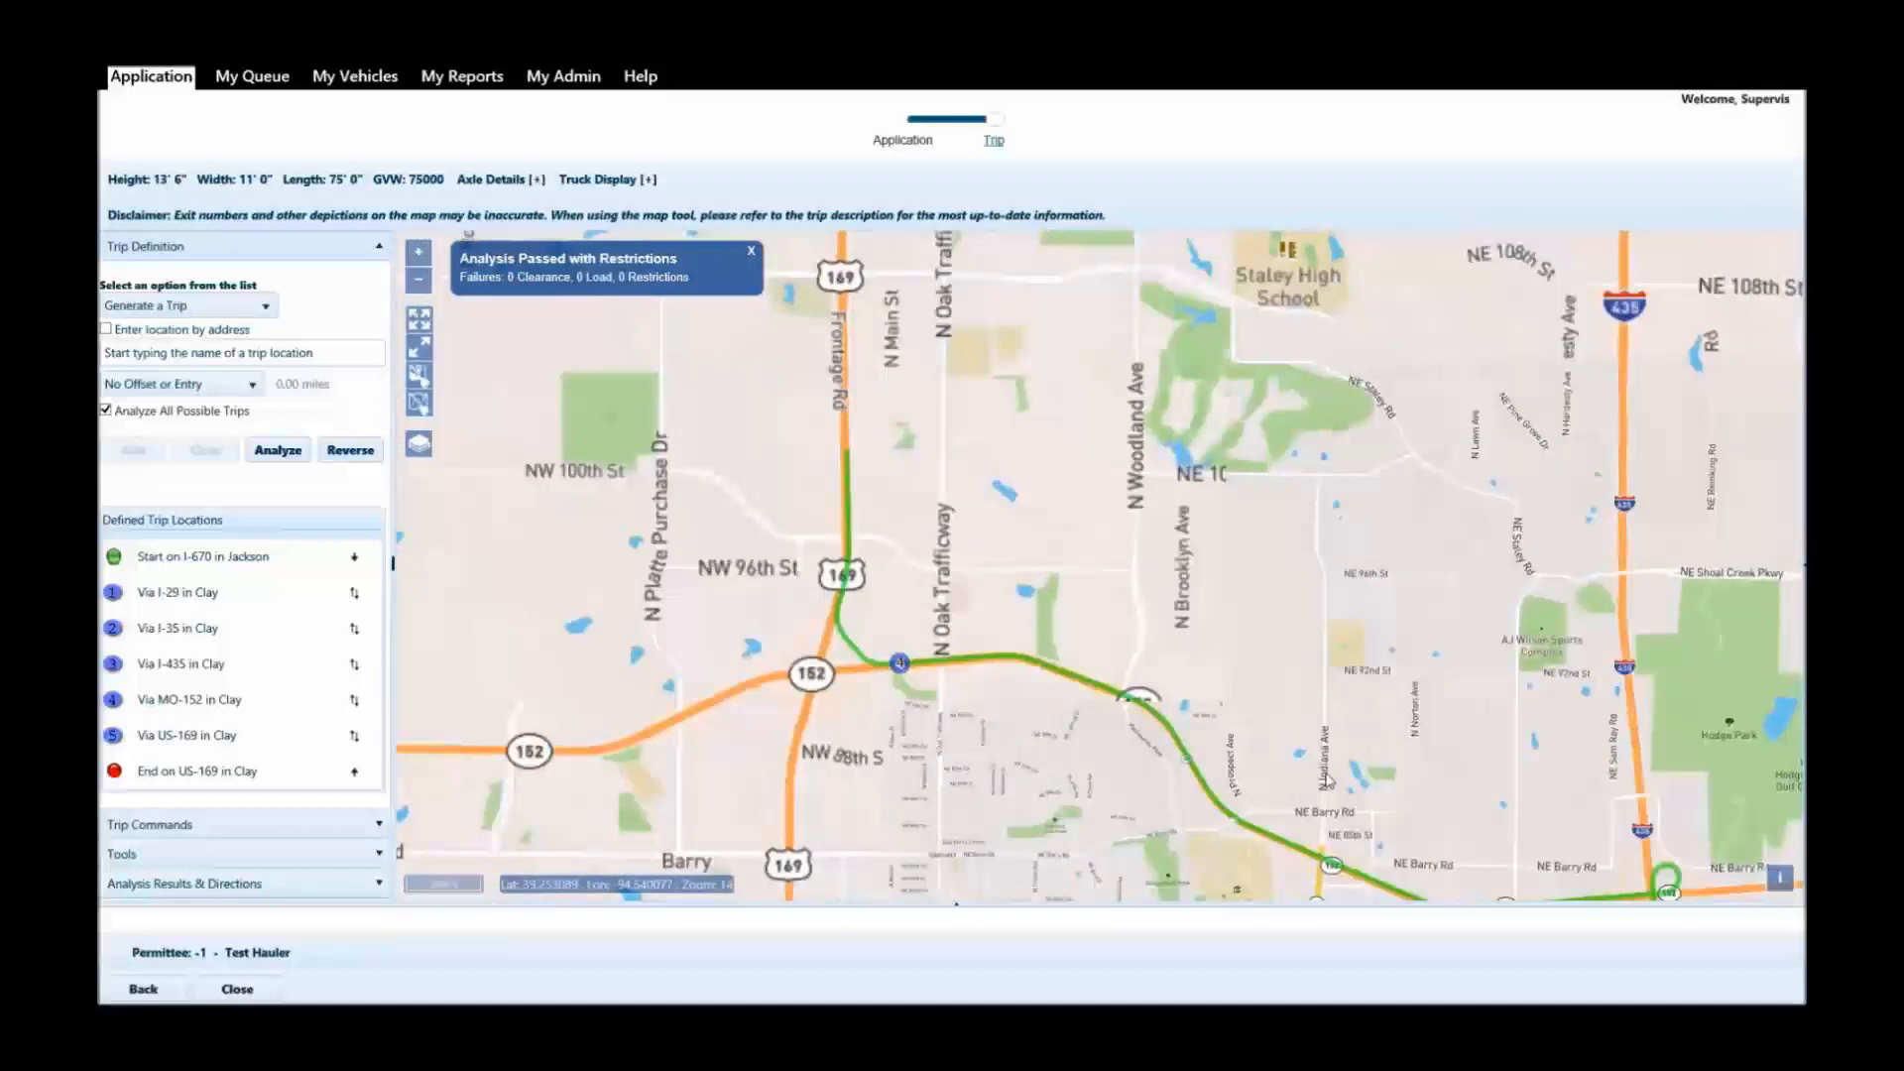
left_click_drag(1034, 546, 1118, 861)
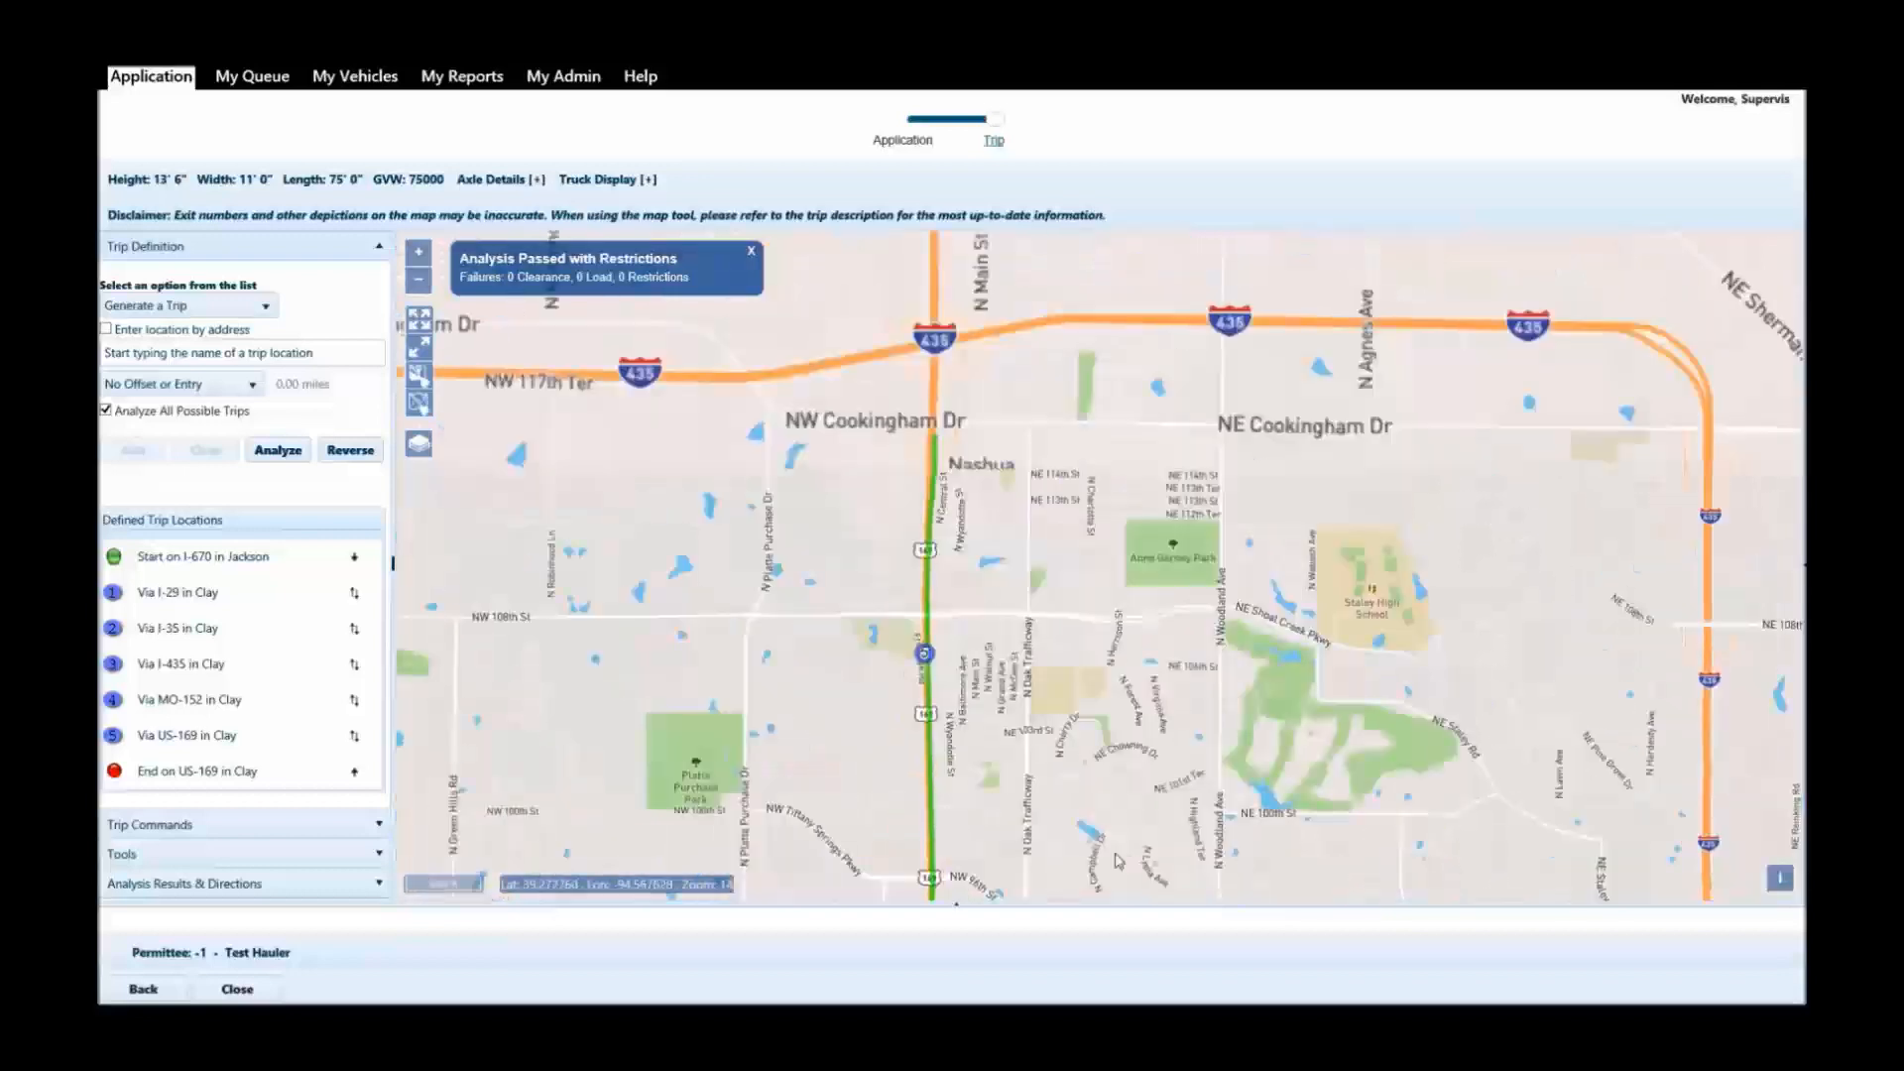
left_click_drag(1061, 349, 1116, 841)
left_click_drag(1100, 505, 1088, 866)
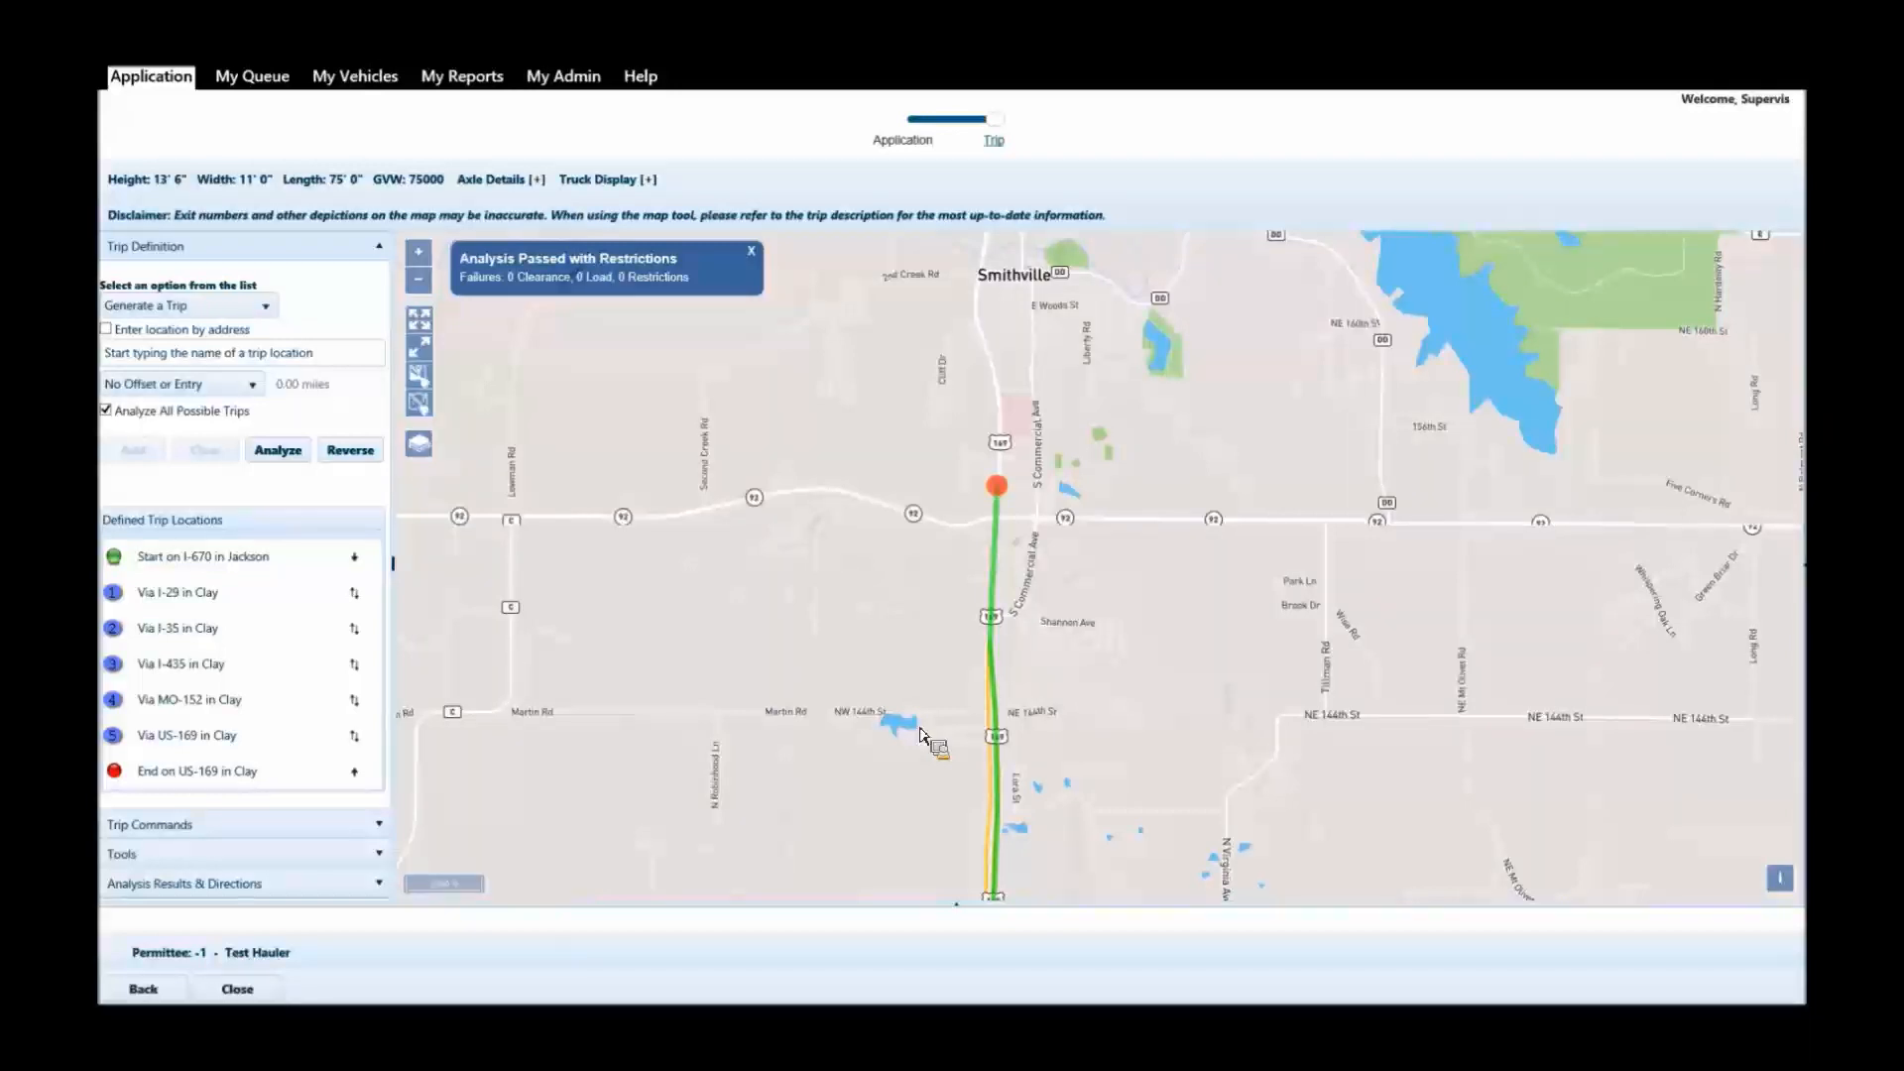
key("Right")
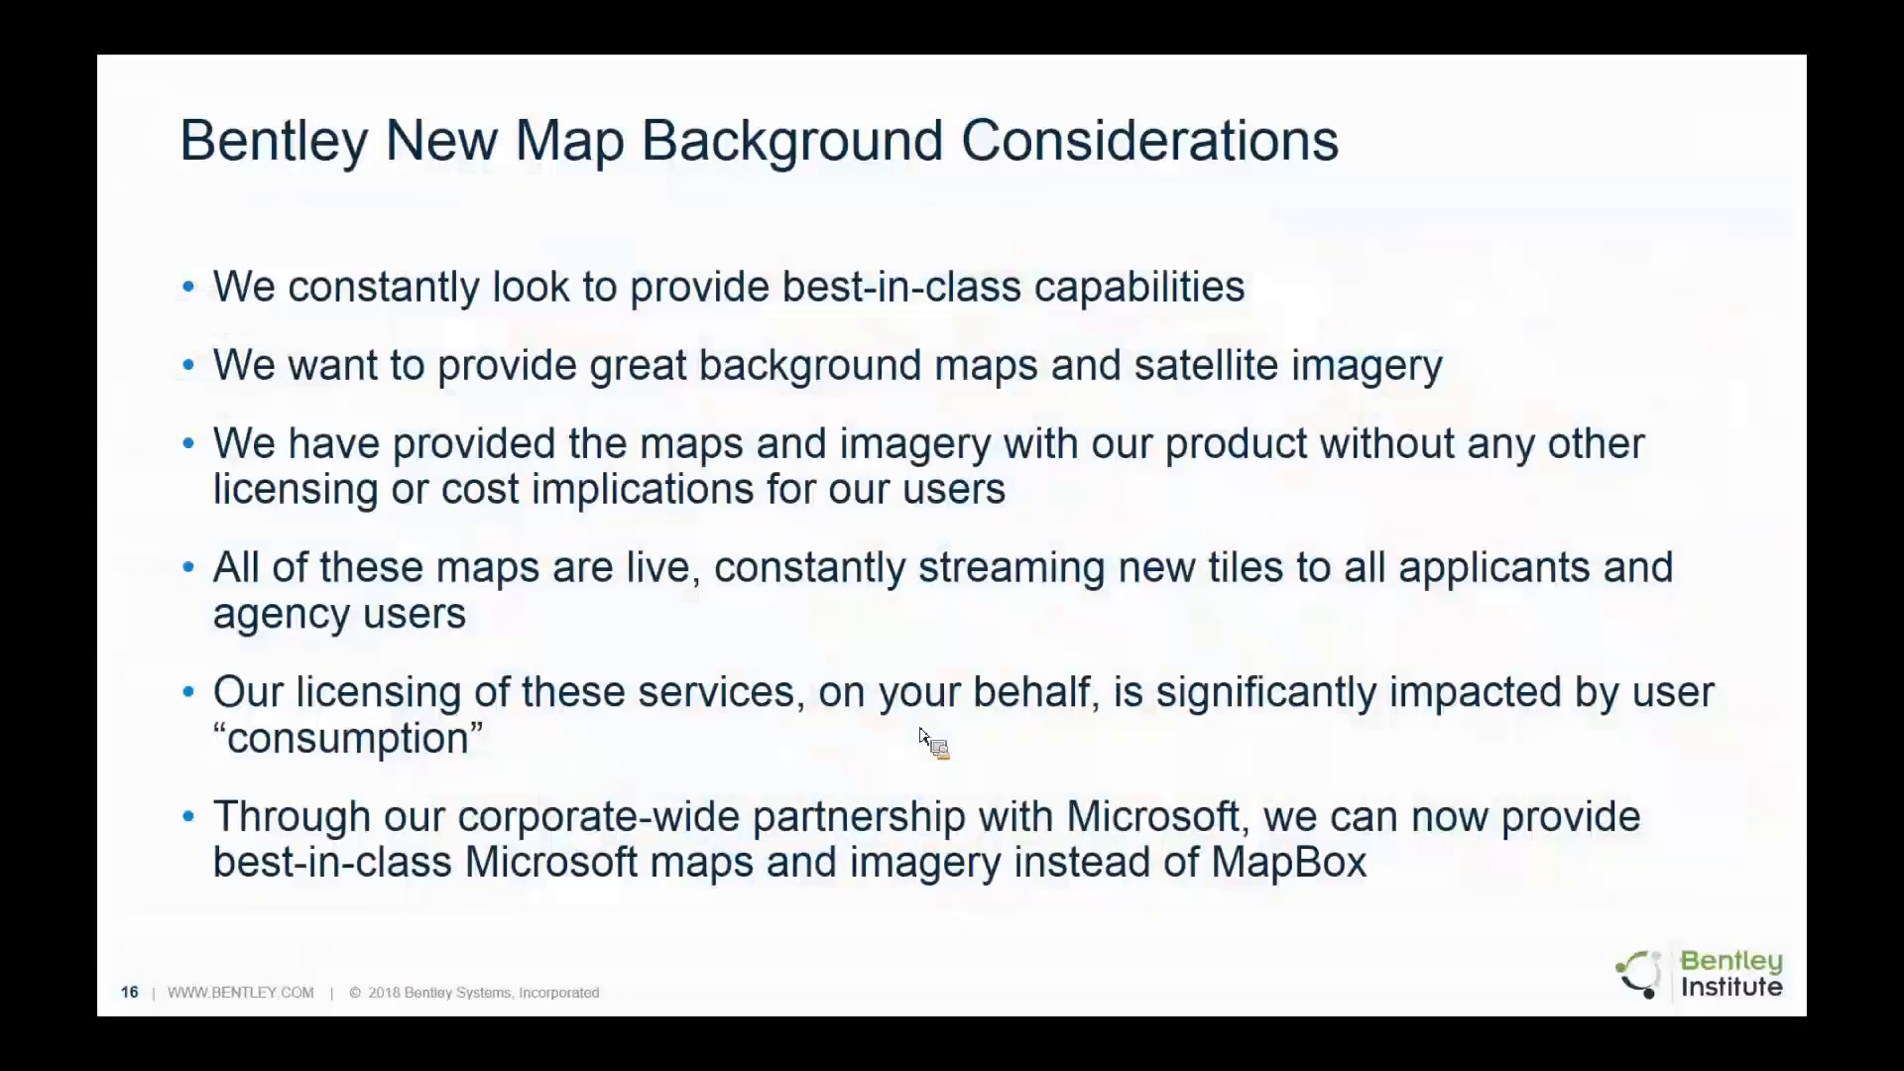